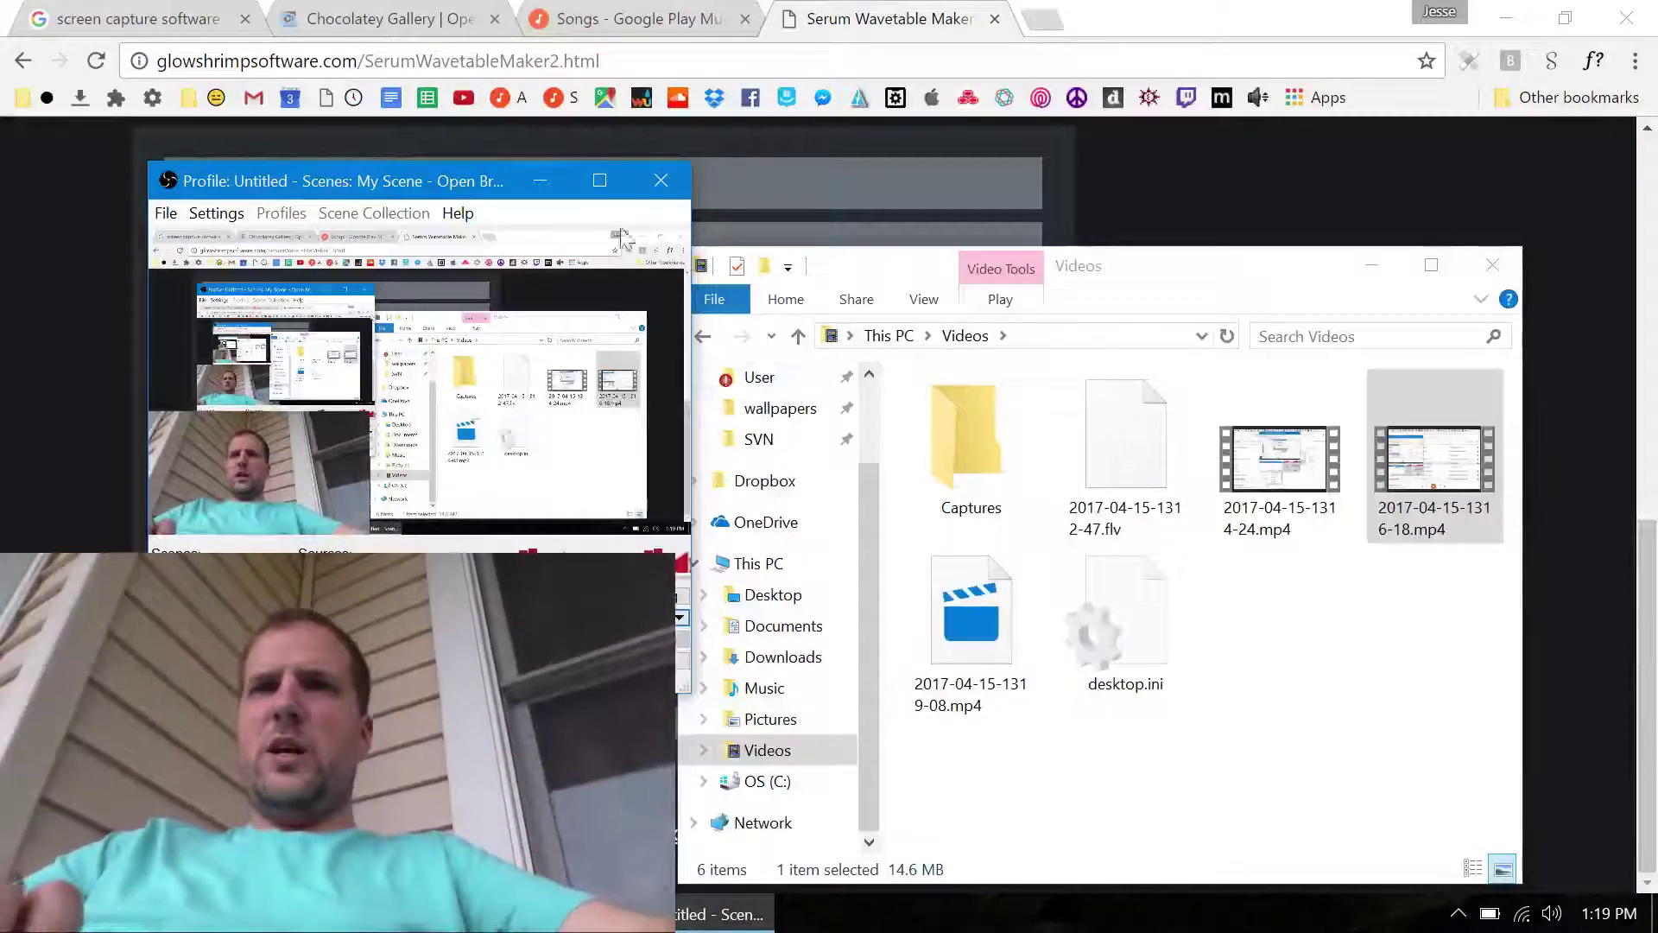
# Minimize the OBS and Videos folder windows and scroll to the top of the wavetable page
pyautogui.click(537, 174)
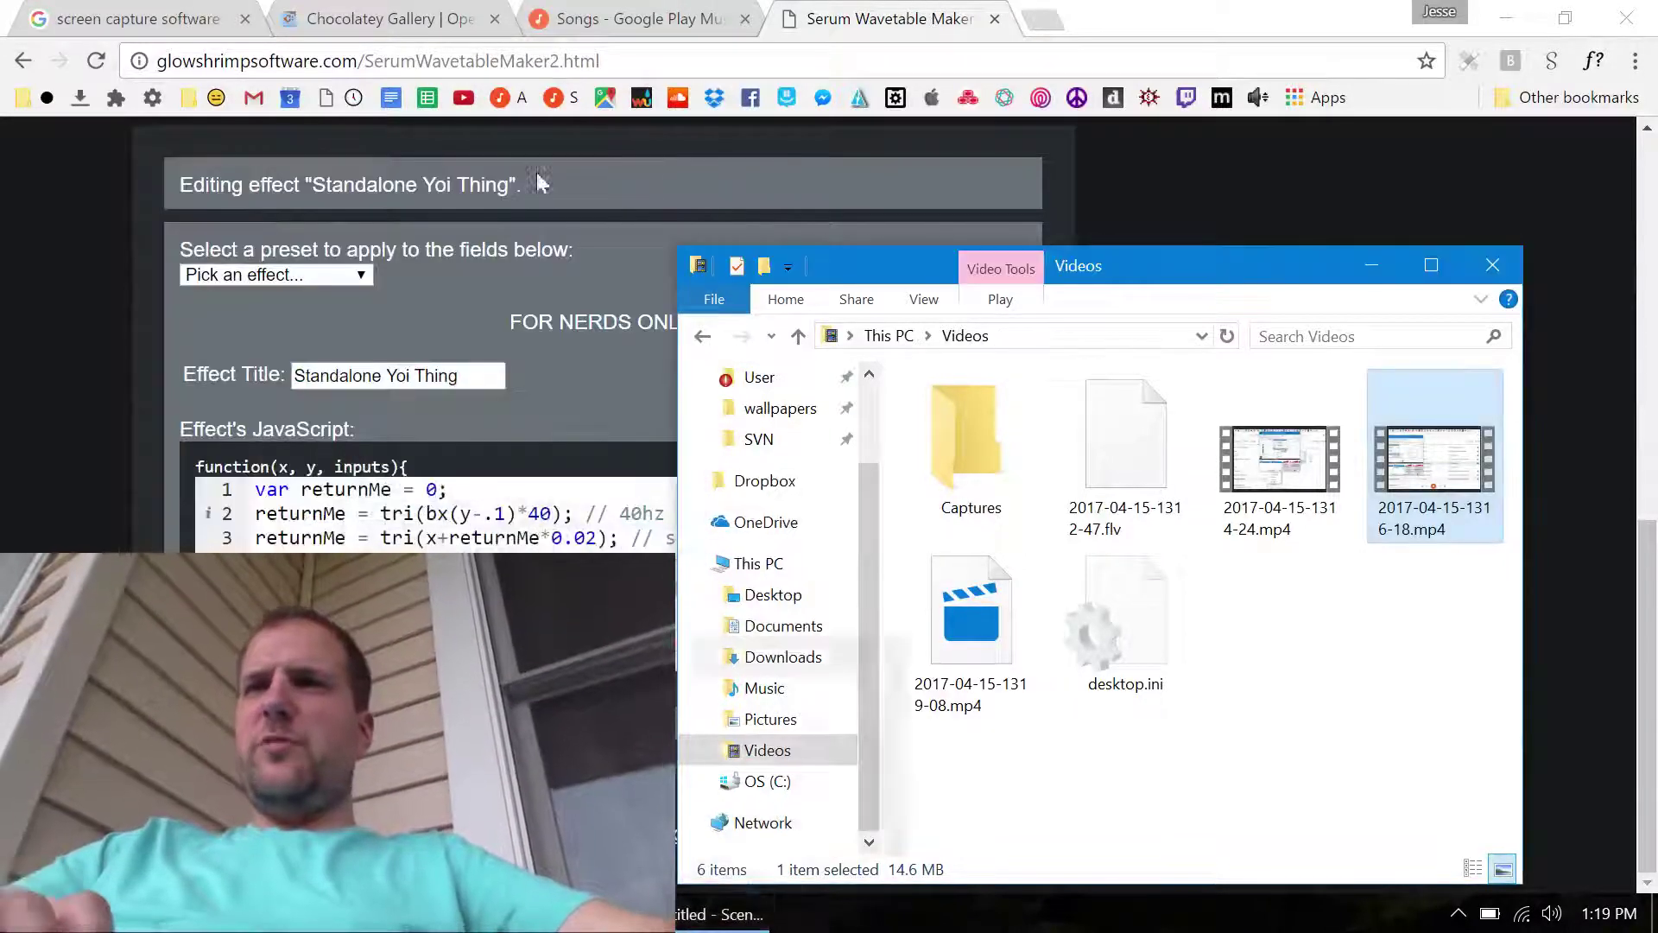
pyautogui.click(1373, 267)
pyautogui.scroll(10, 1158, 464)
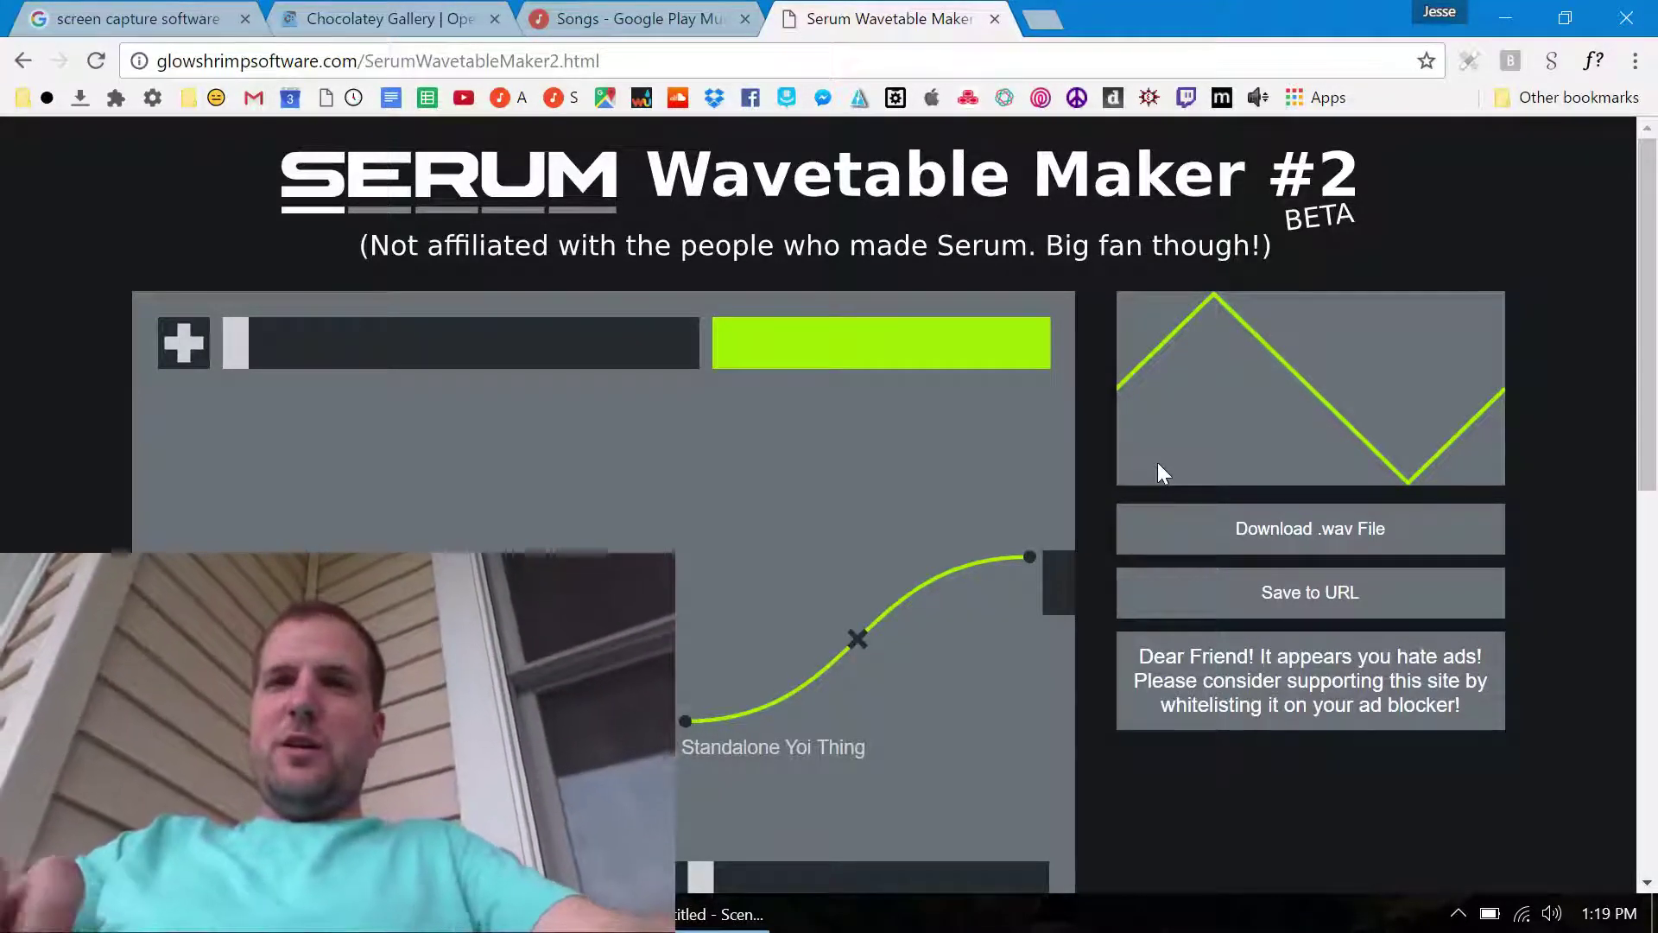
pyautogui.click(717, 914)
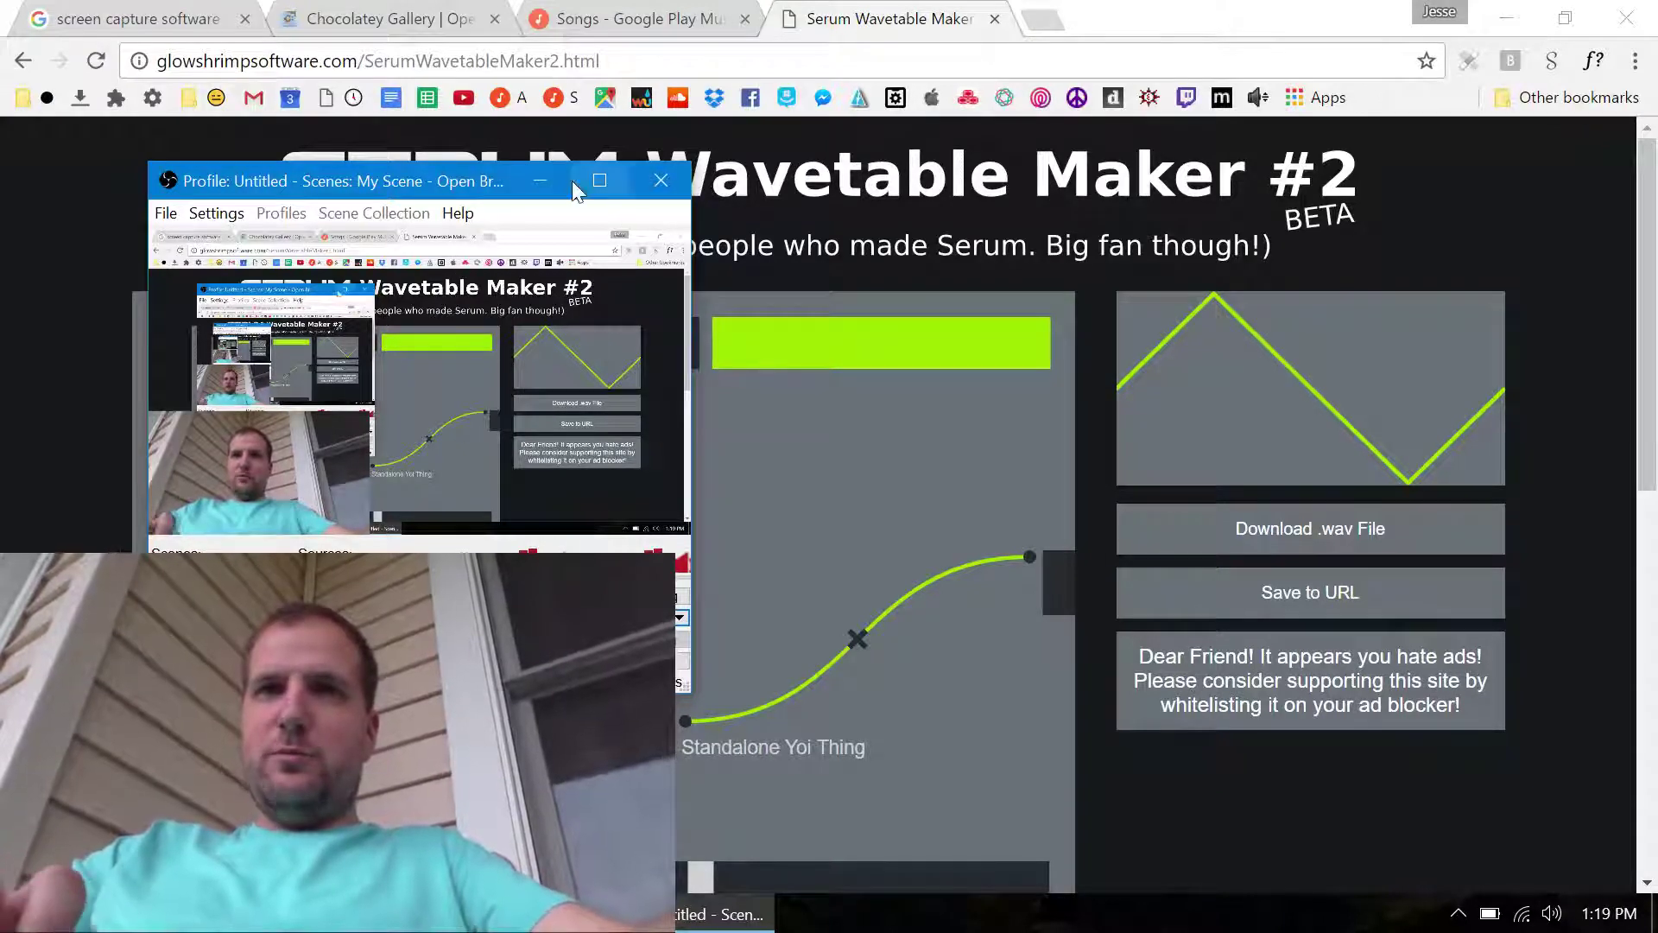
pyautogui.click(540, 180)
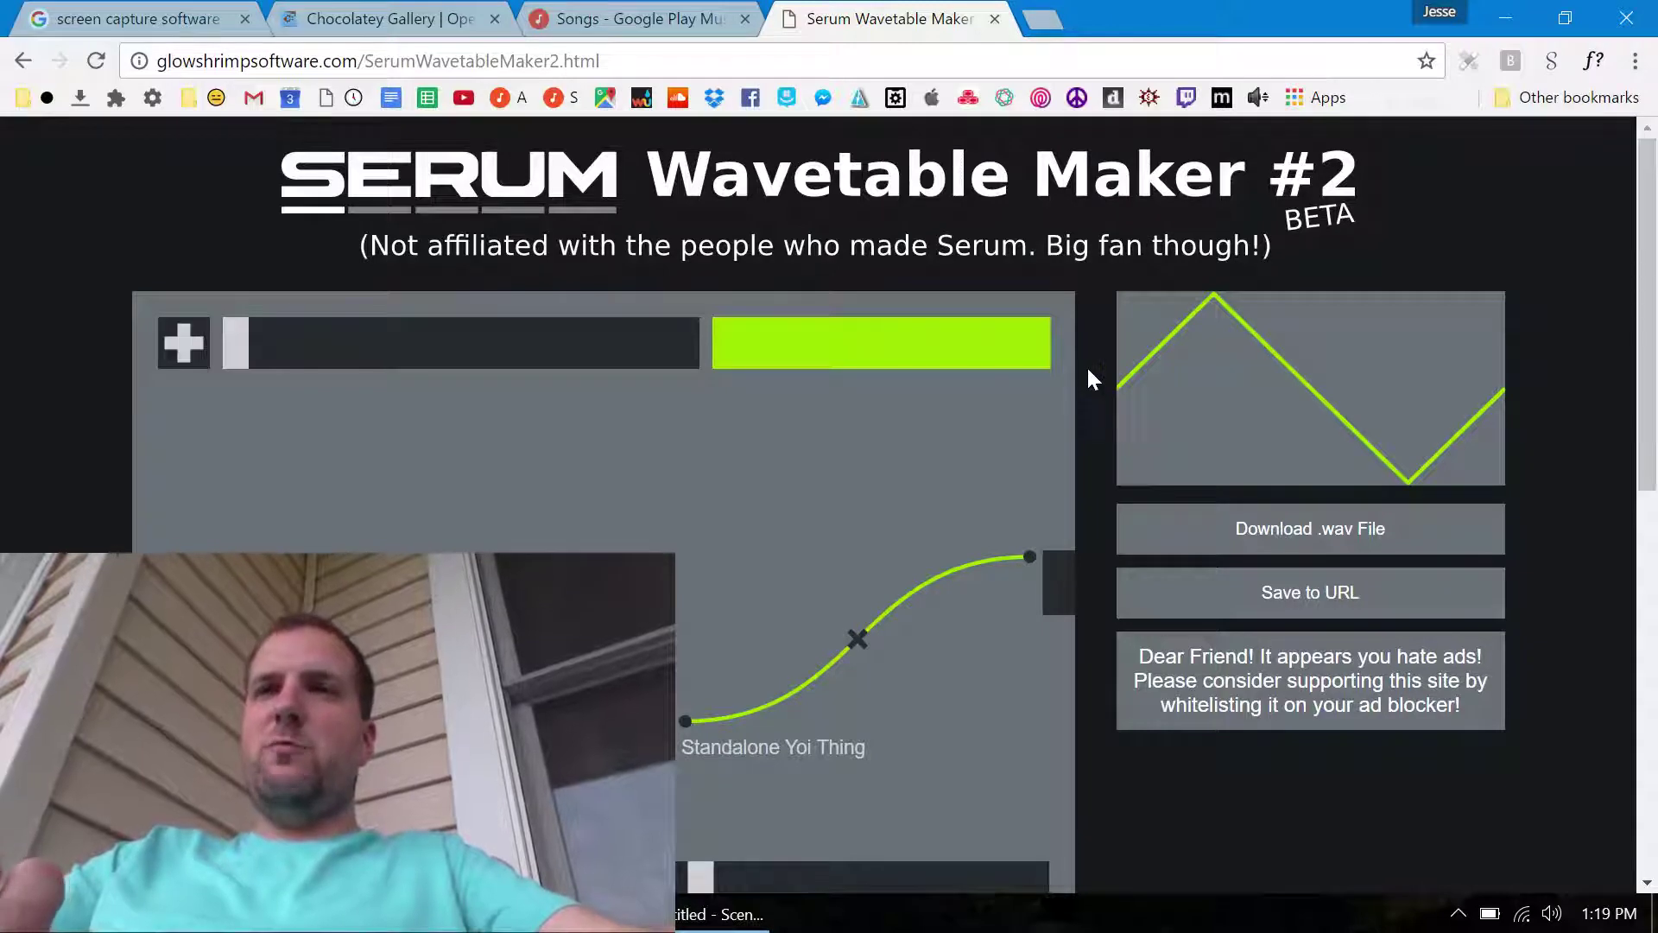
# Add a new Untitled effect node and move it further left on the canvas
pyautogui.scroll(-2, 1089, 370)
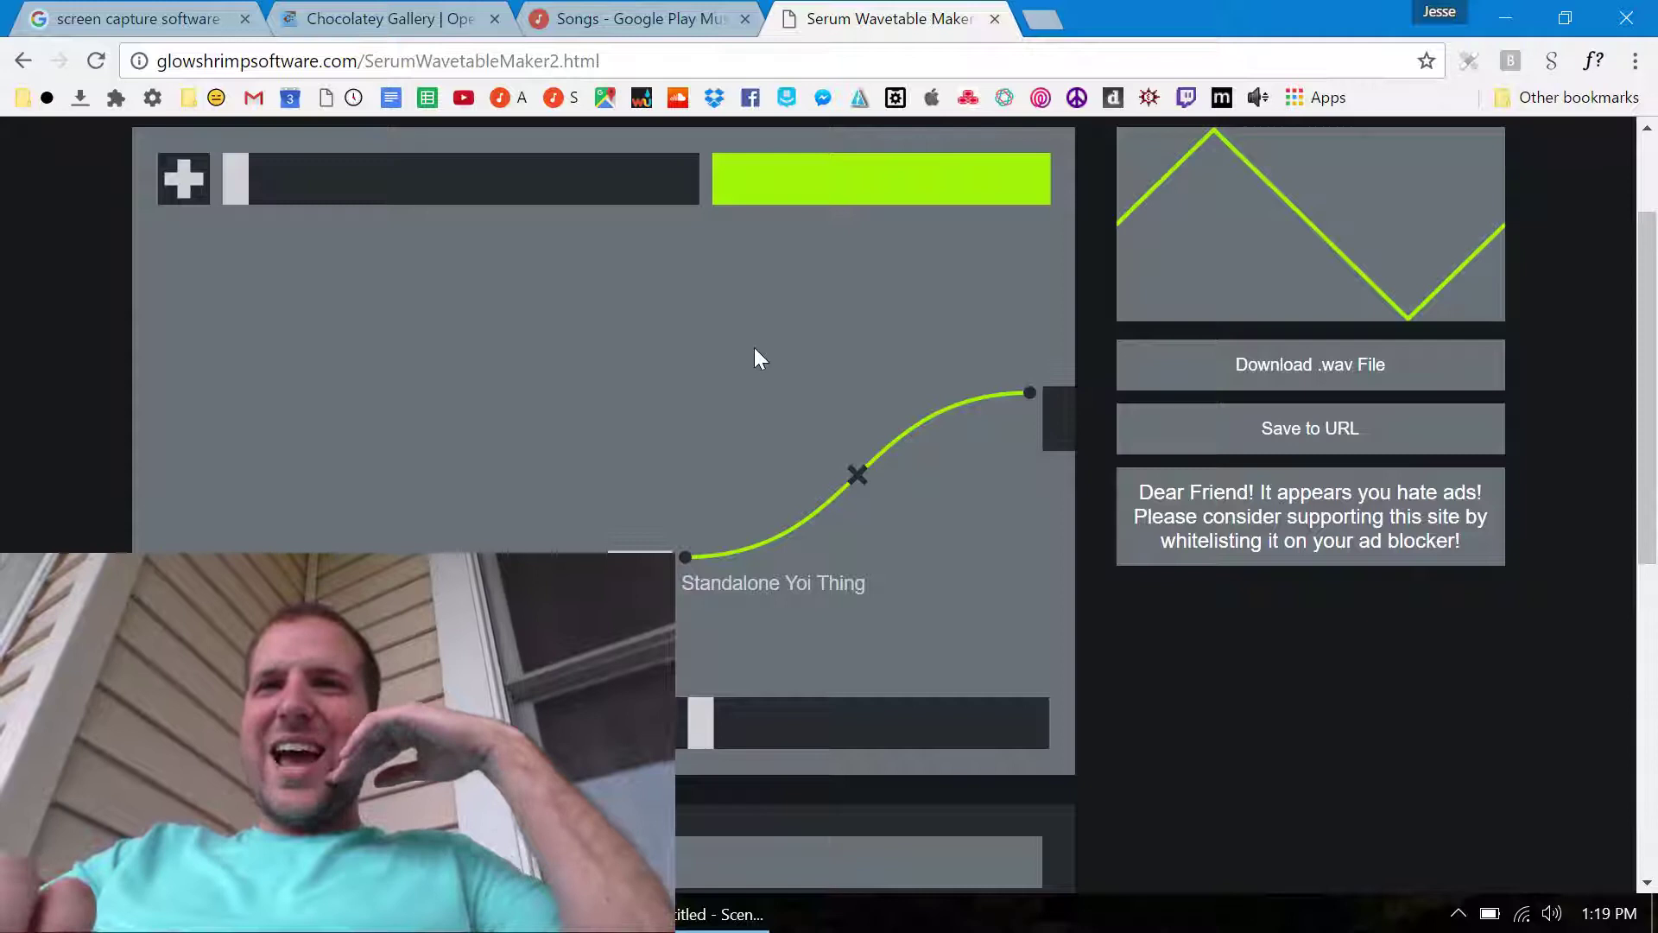
pyautogui.click(180, 185)
pyautogui.scroll(-2, 578, 428)
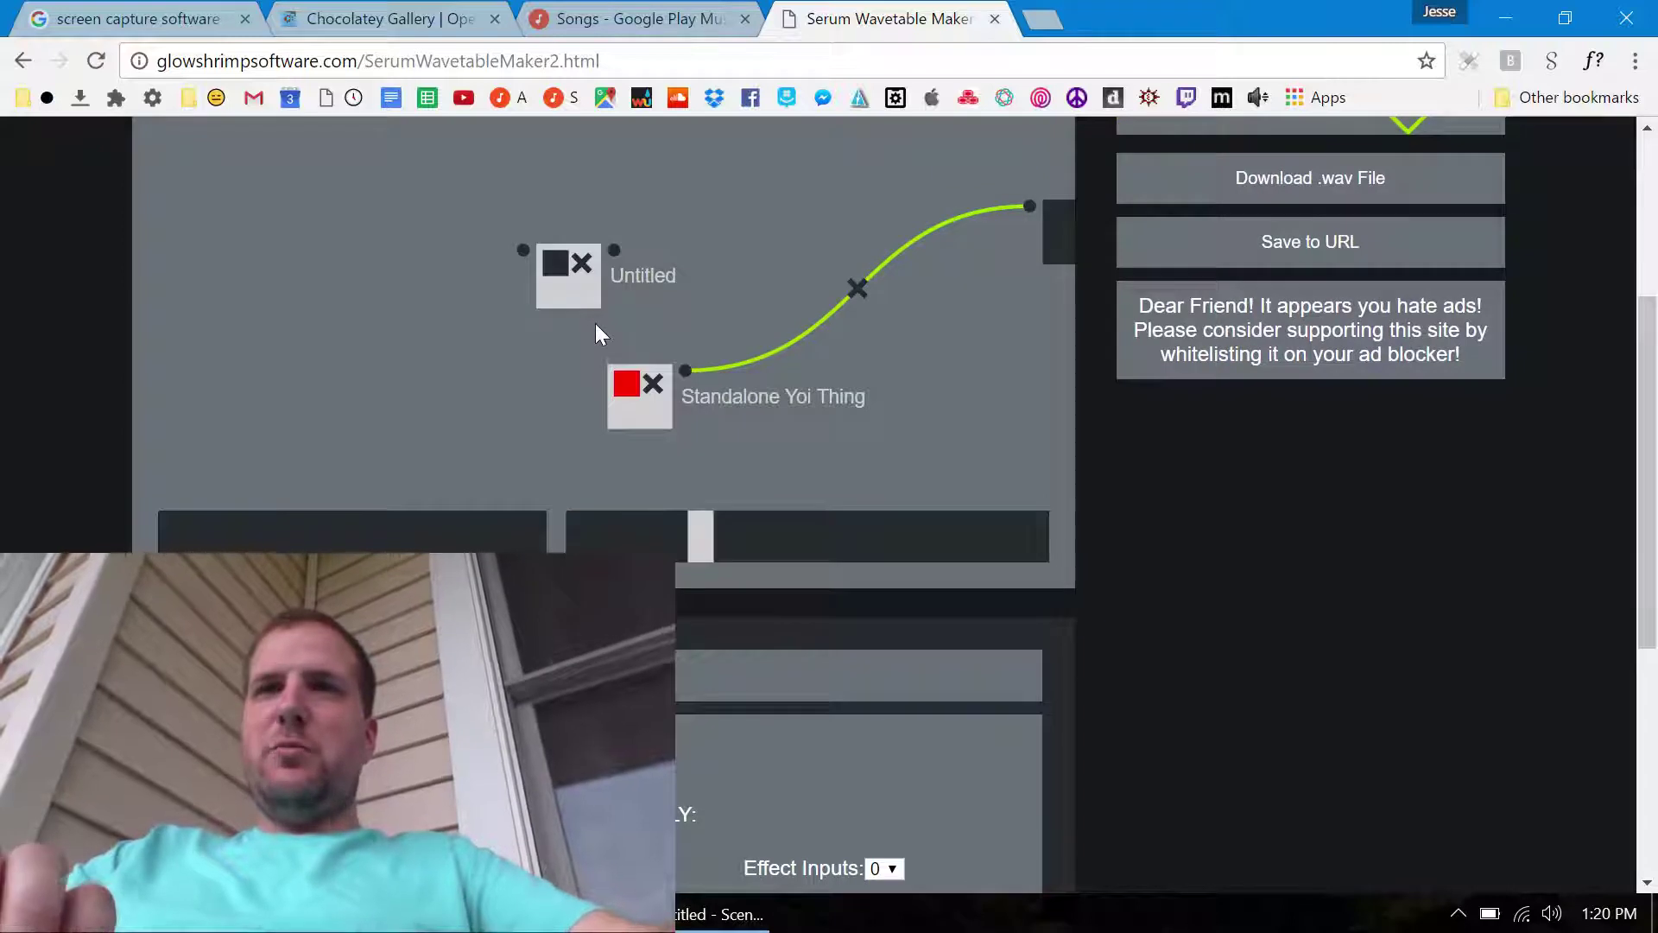
pyautogui.moveTo(584, 291); pyautogui.dragTo(458, 255)
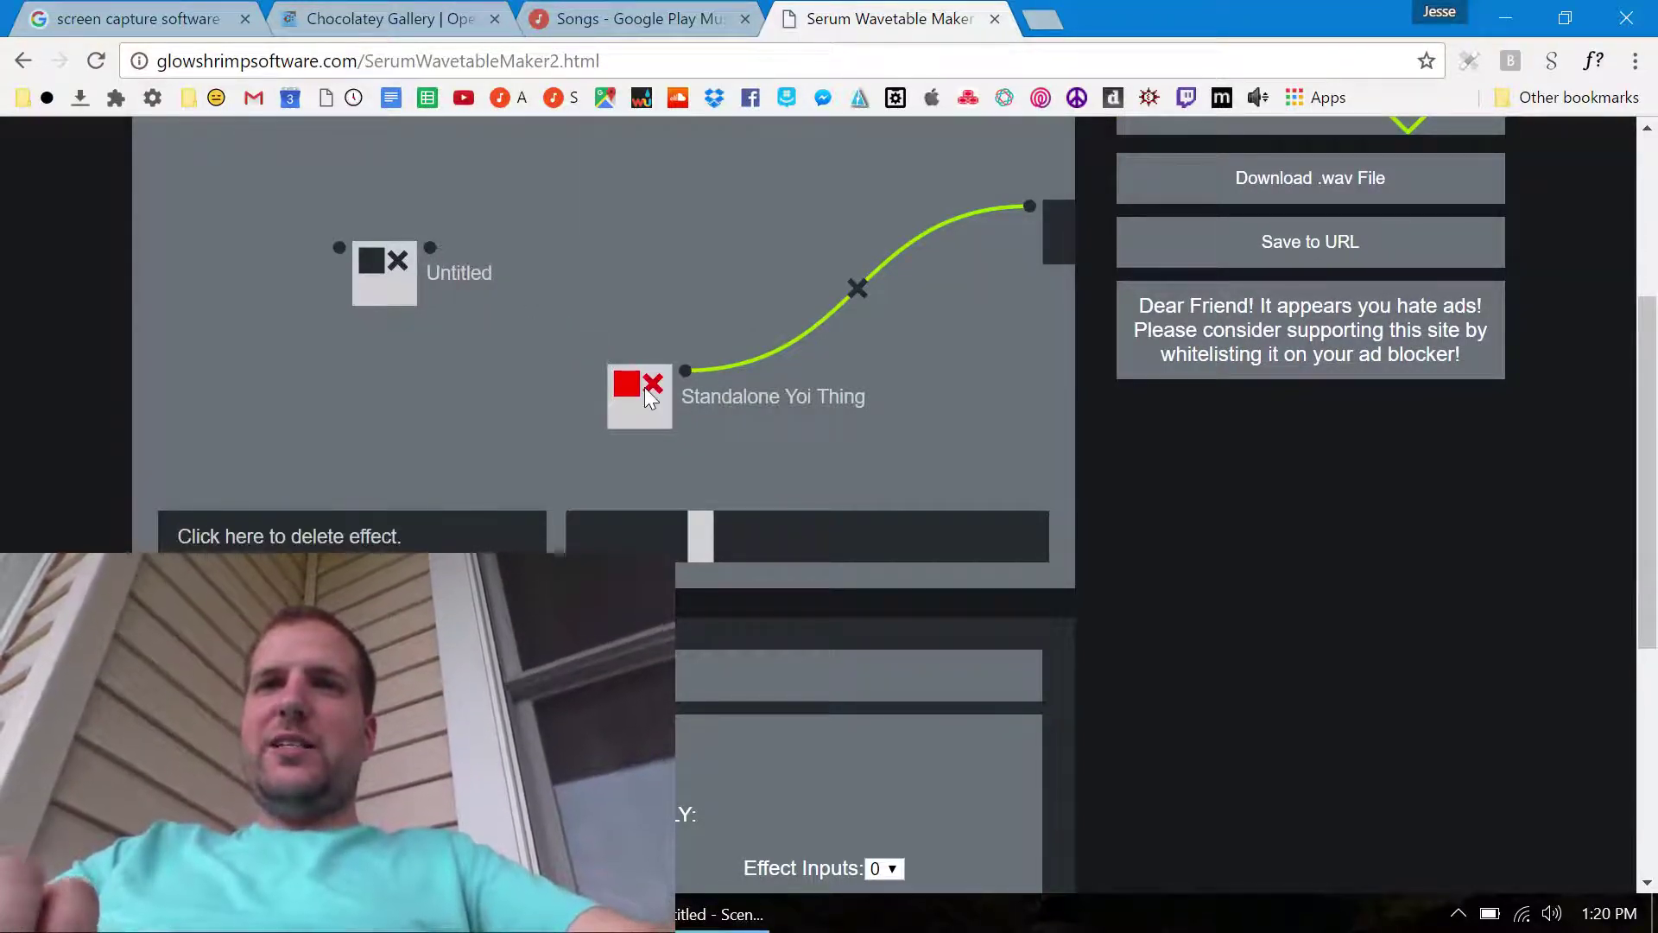
pyautogui.scroll(-3, 646, 393)
pyautogui.scroll(4, 646, 393)
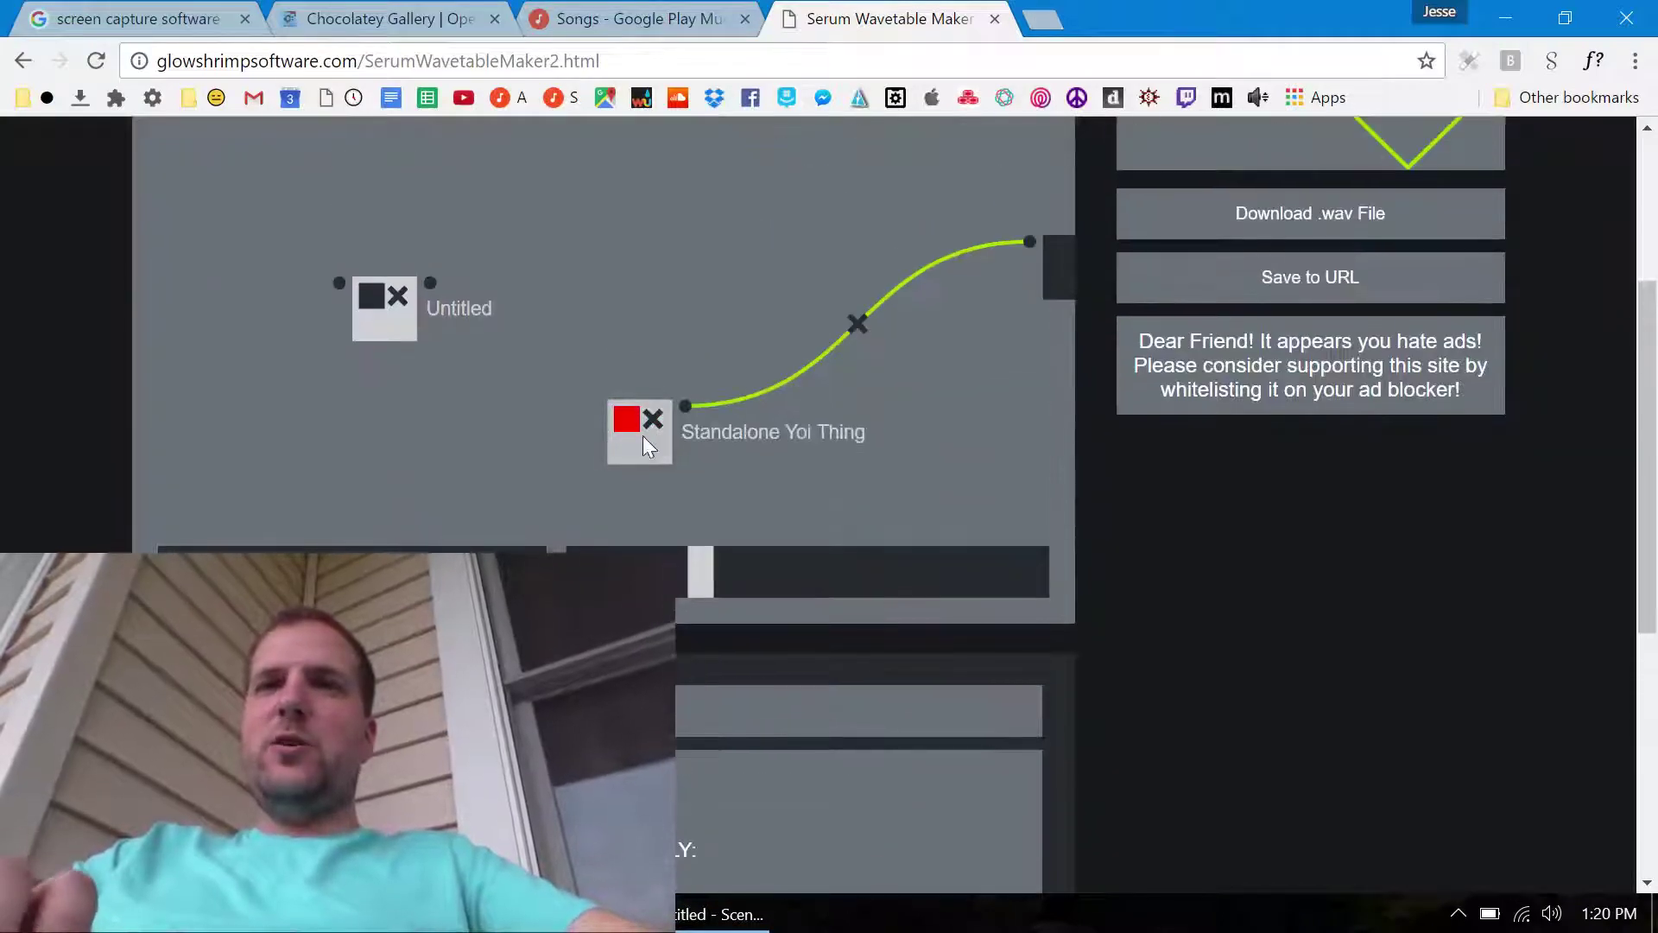
# Select the nodes and move the Standalone Yoi Thing node higher up
pyautogui.click(363, 297)
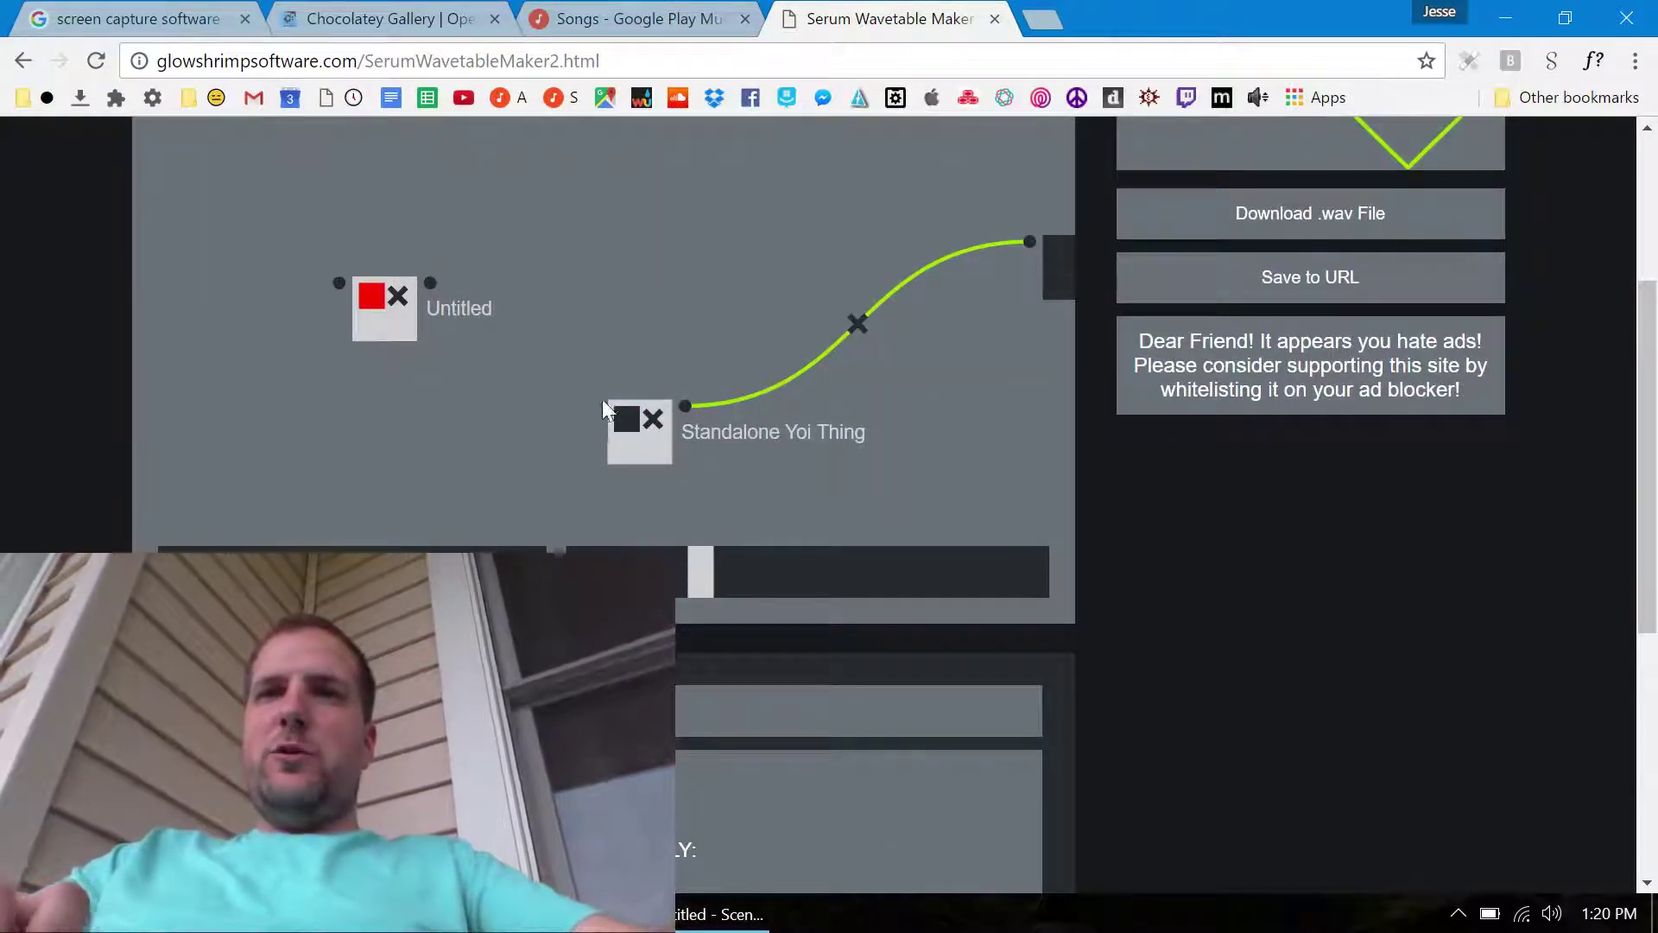
pyautogui.click(622, 419)
pyautogui.click(359, 299)
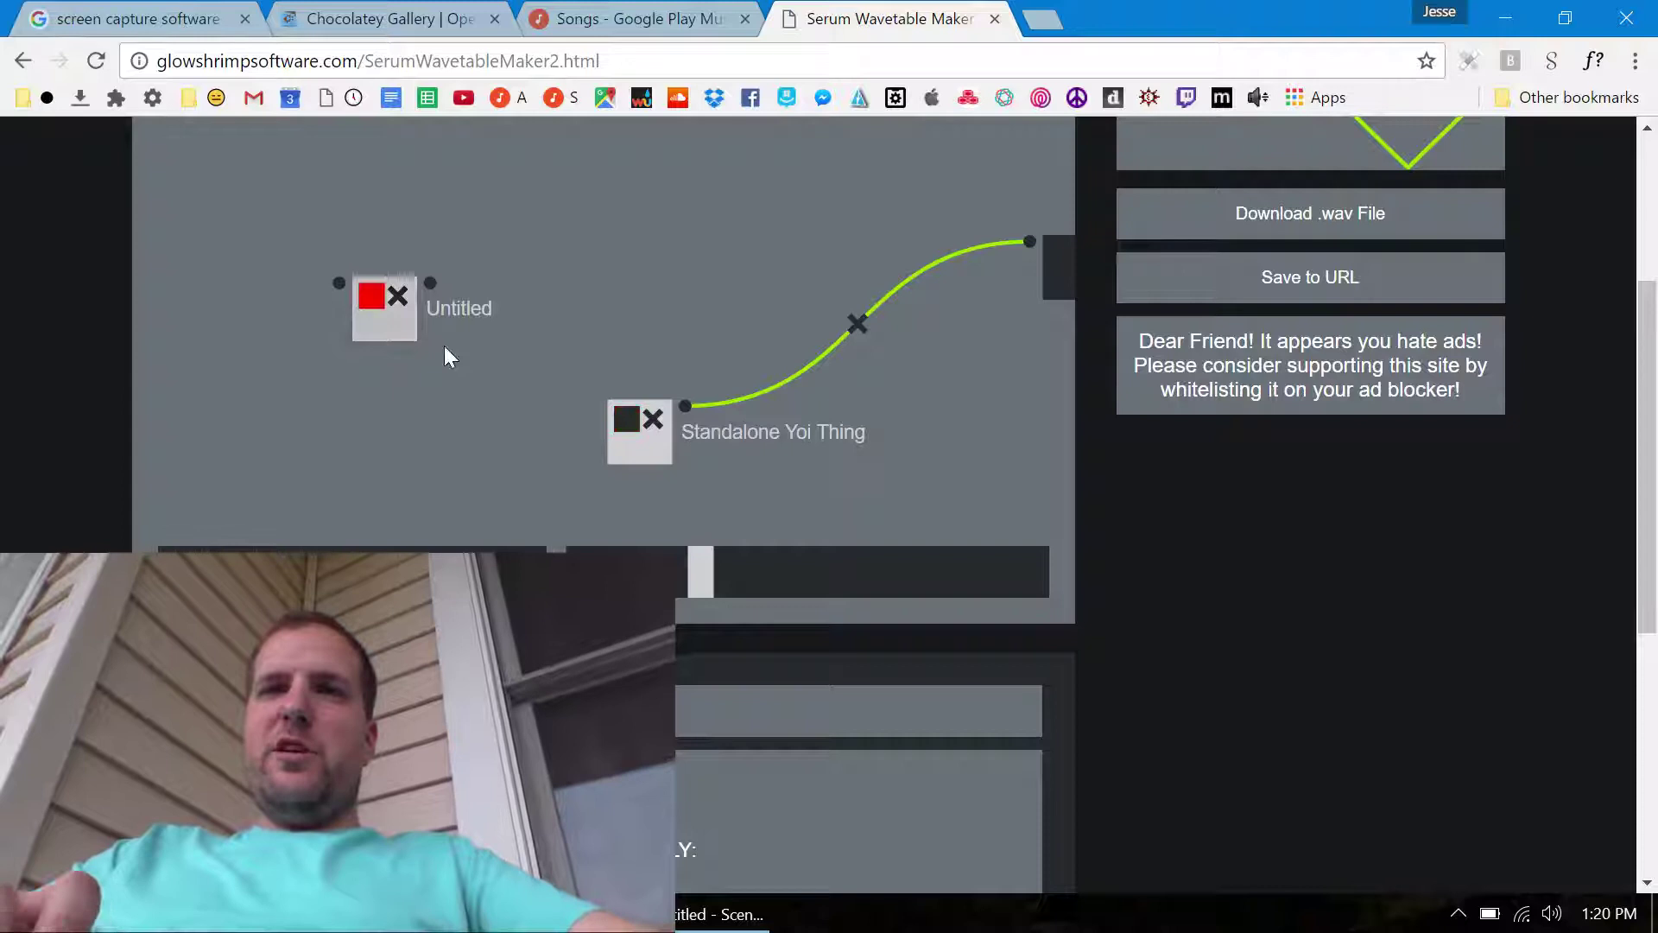
pyautogui.click(636, 424)
pyautogui.moveTo(636, 447); pyautogui.dragTo(667, 240)
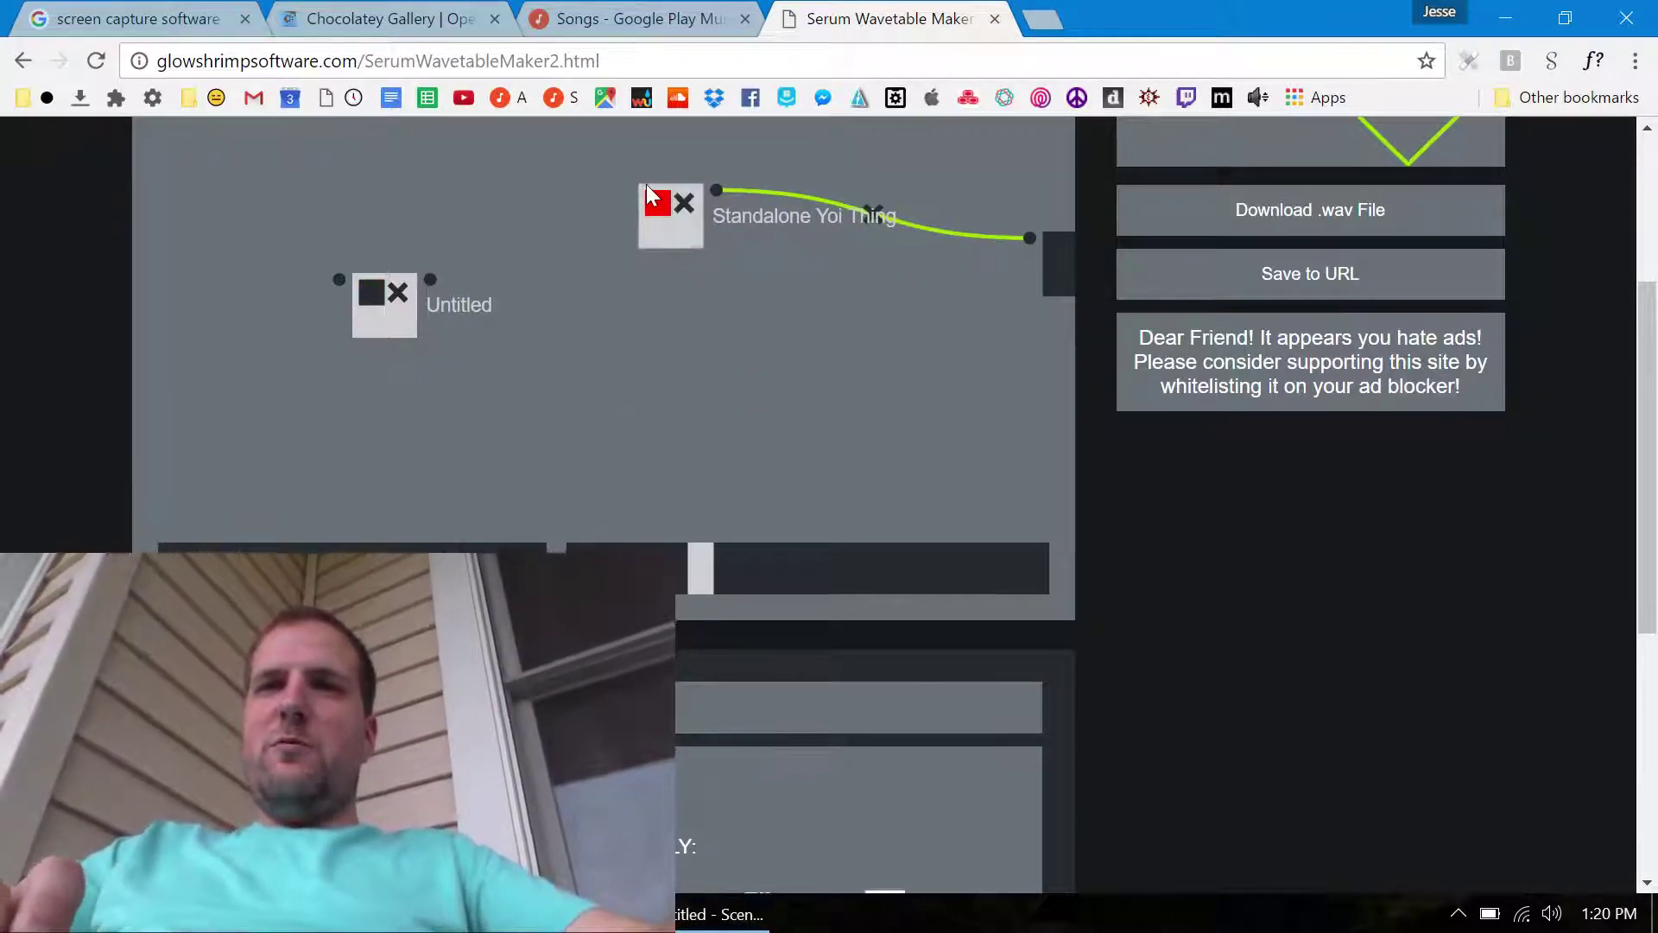
pyautogui.scroll(-5, 647, 184)
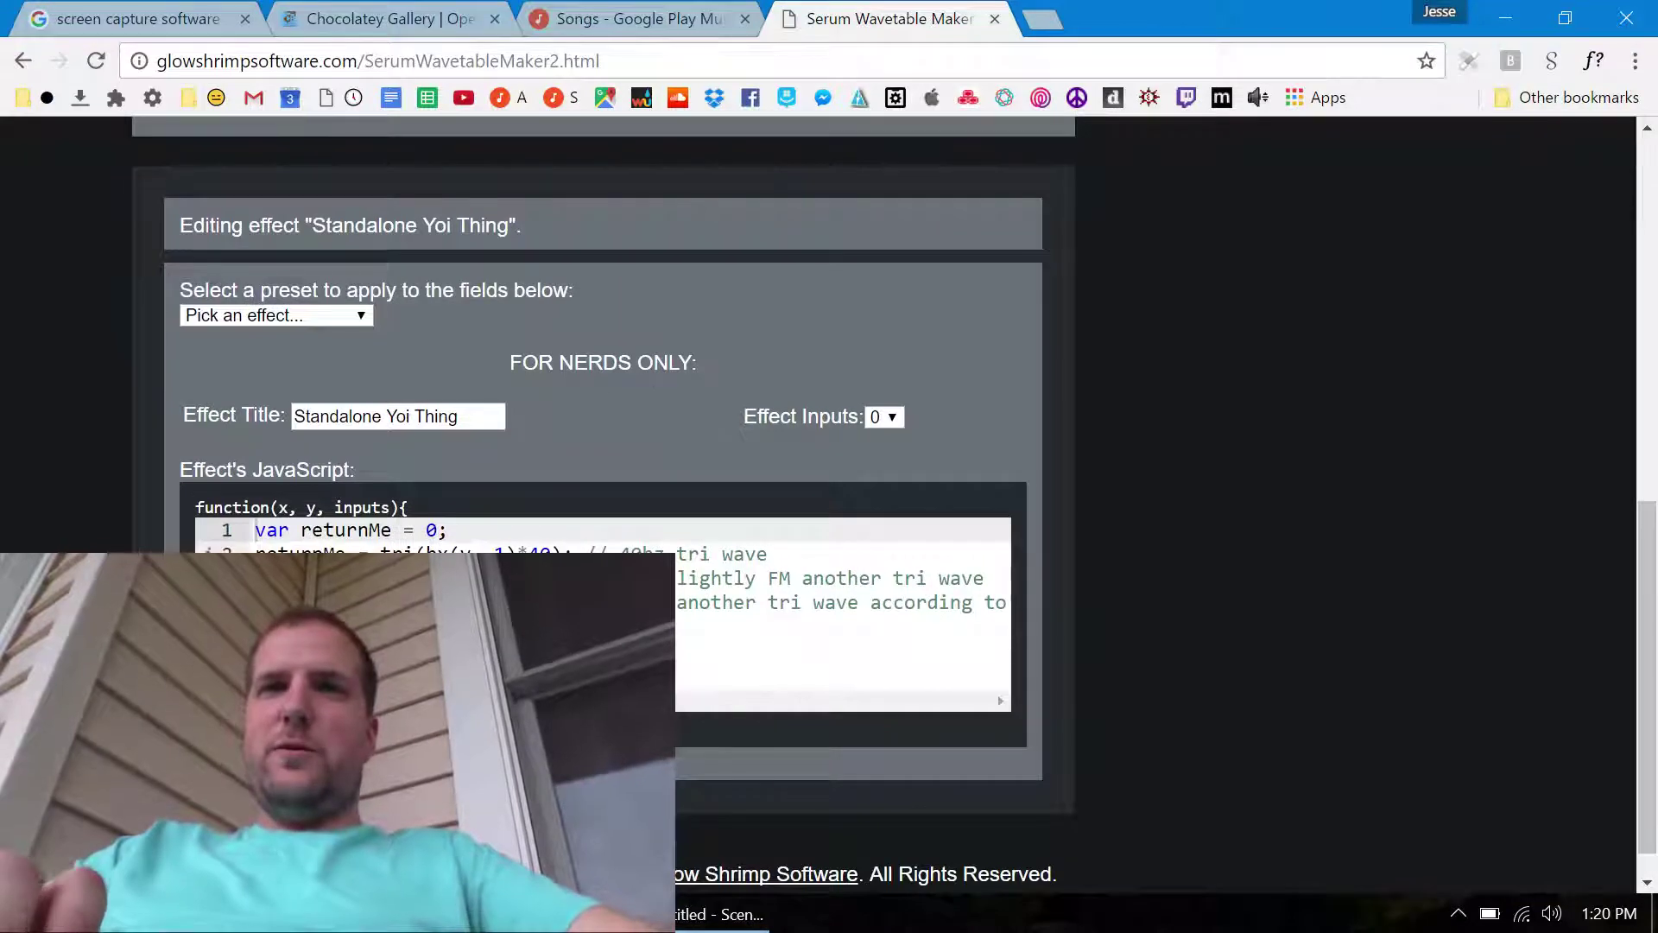
pyautogui.scroll(8, 649, 367)
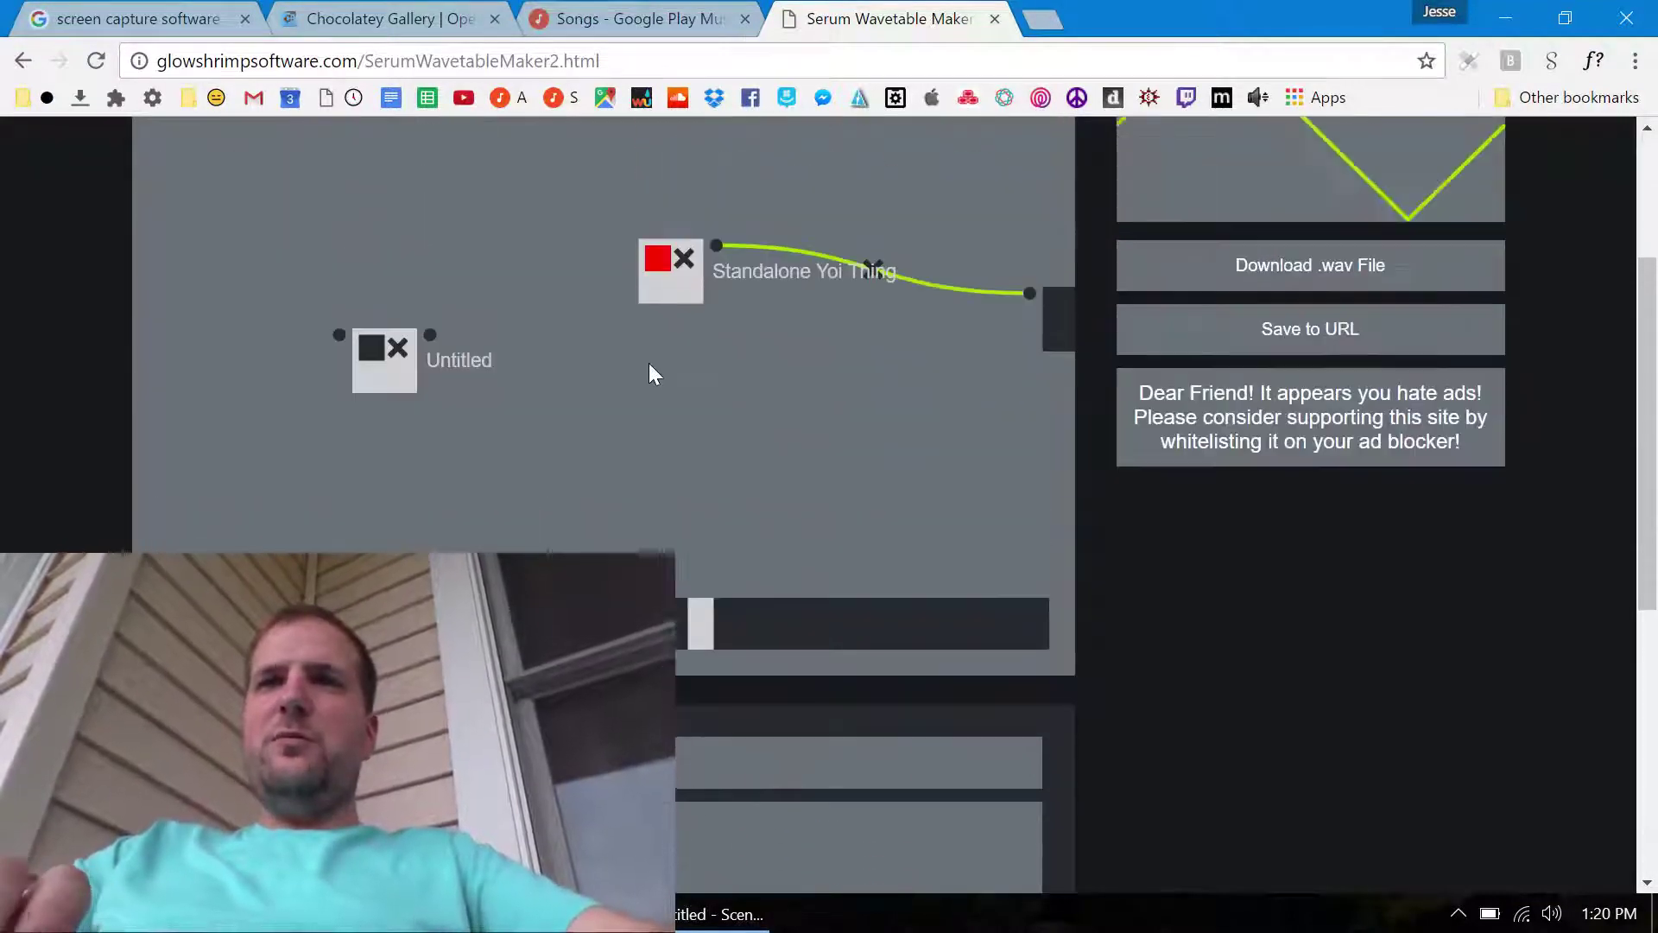
# Reposition the Untitled node up and right, and bring Standalone Yoi Thing back down
pyautogui.scroll(-2, 653, 373)
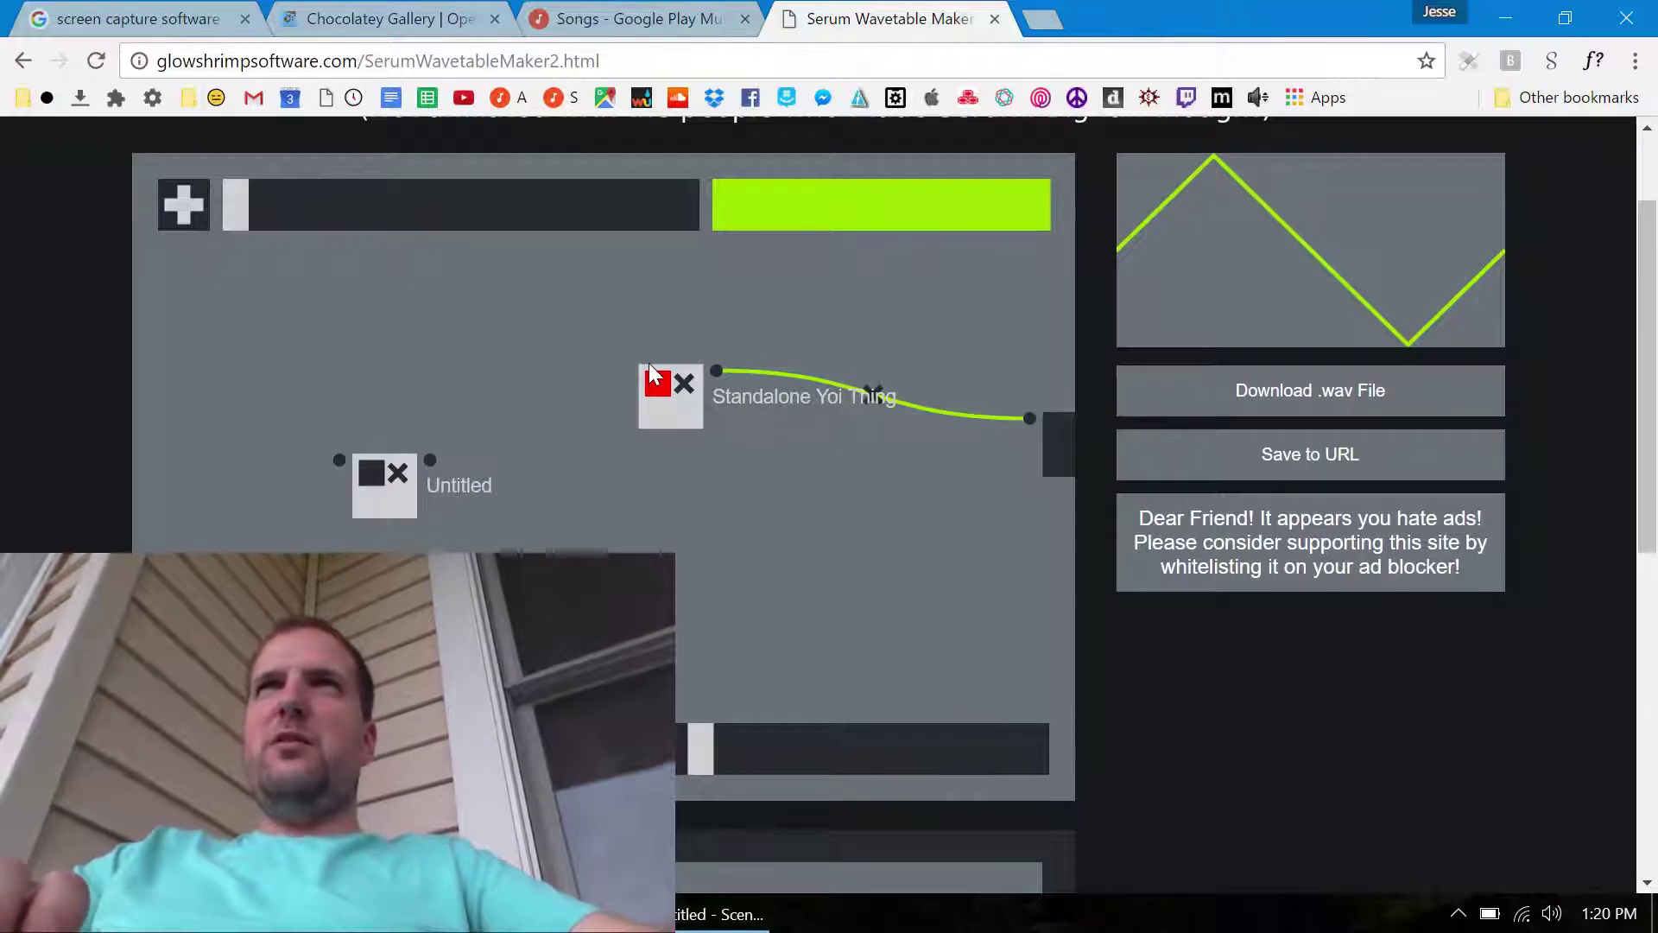
pyautogui.scroll(-1, 649, 365)
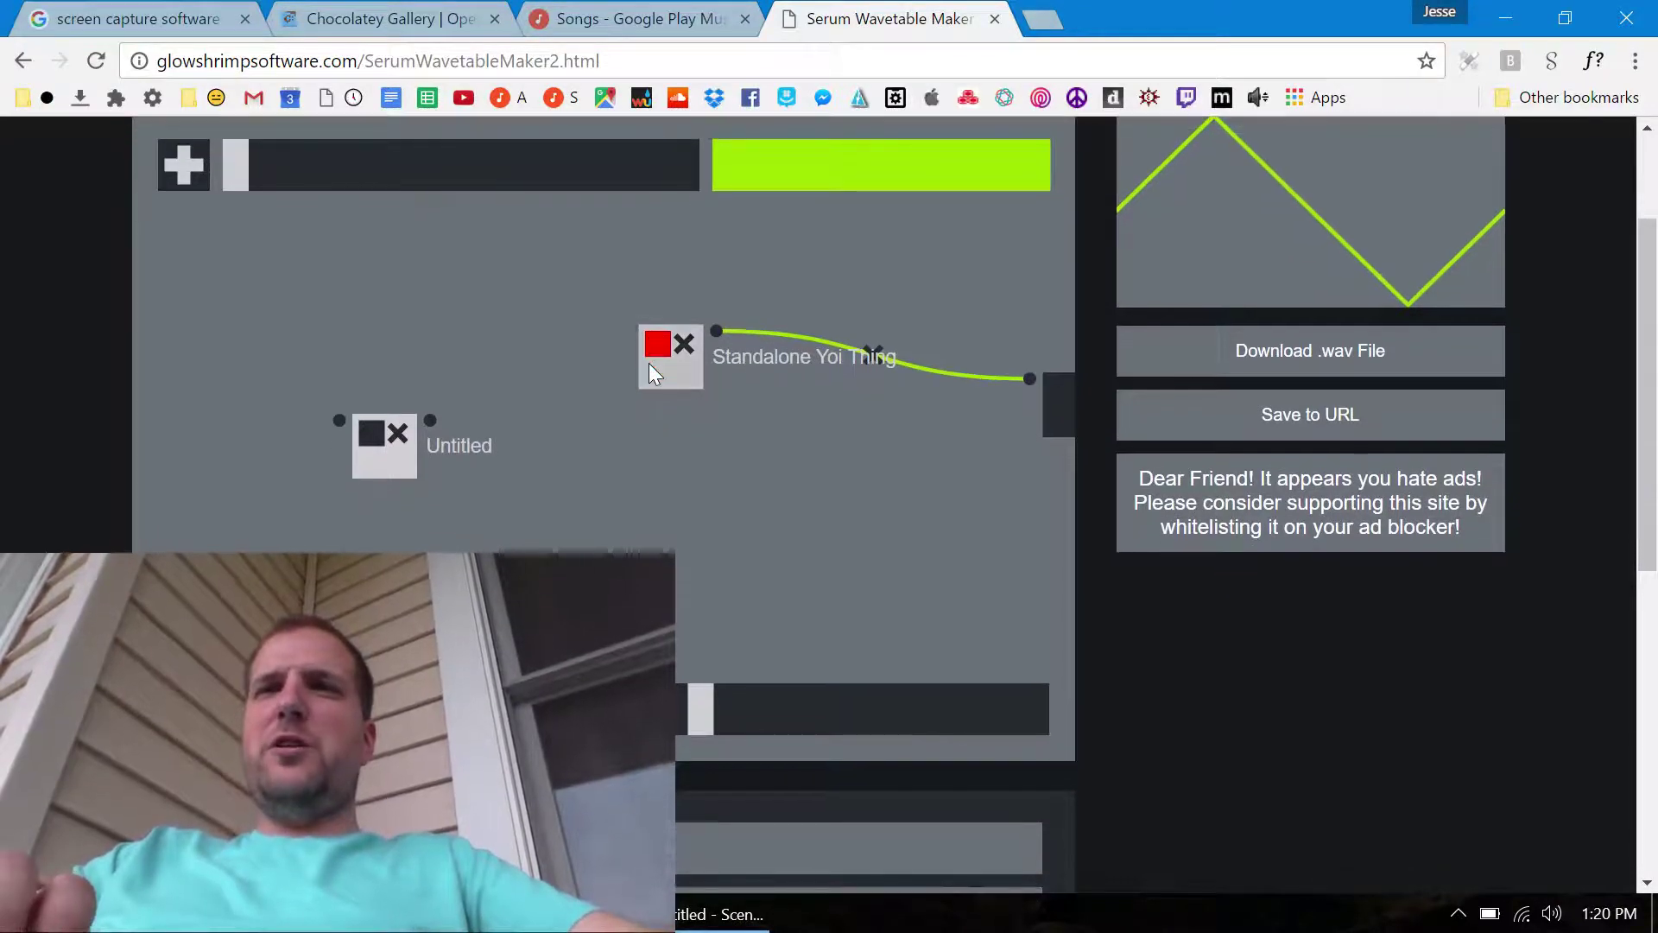
pyautogui.scroll(-1, 650, 362)
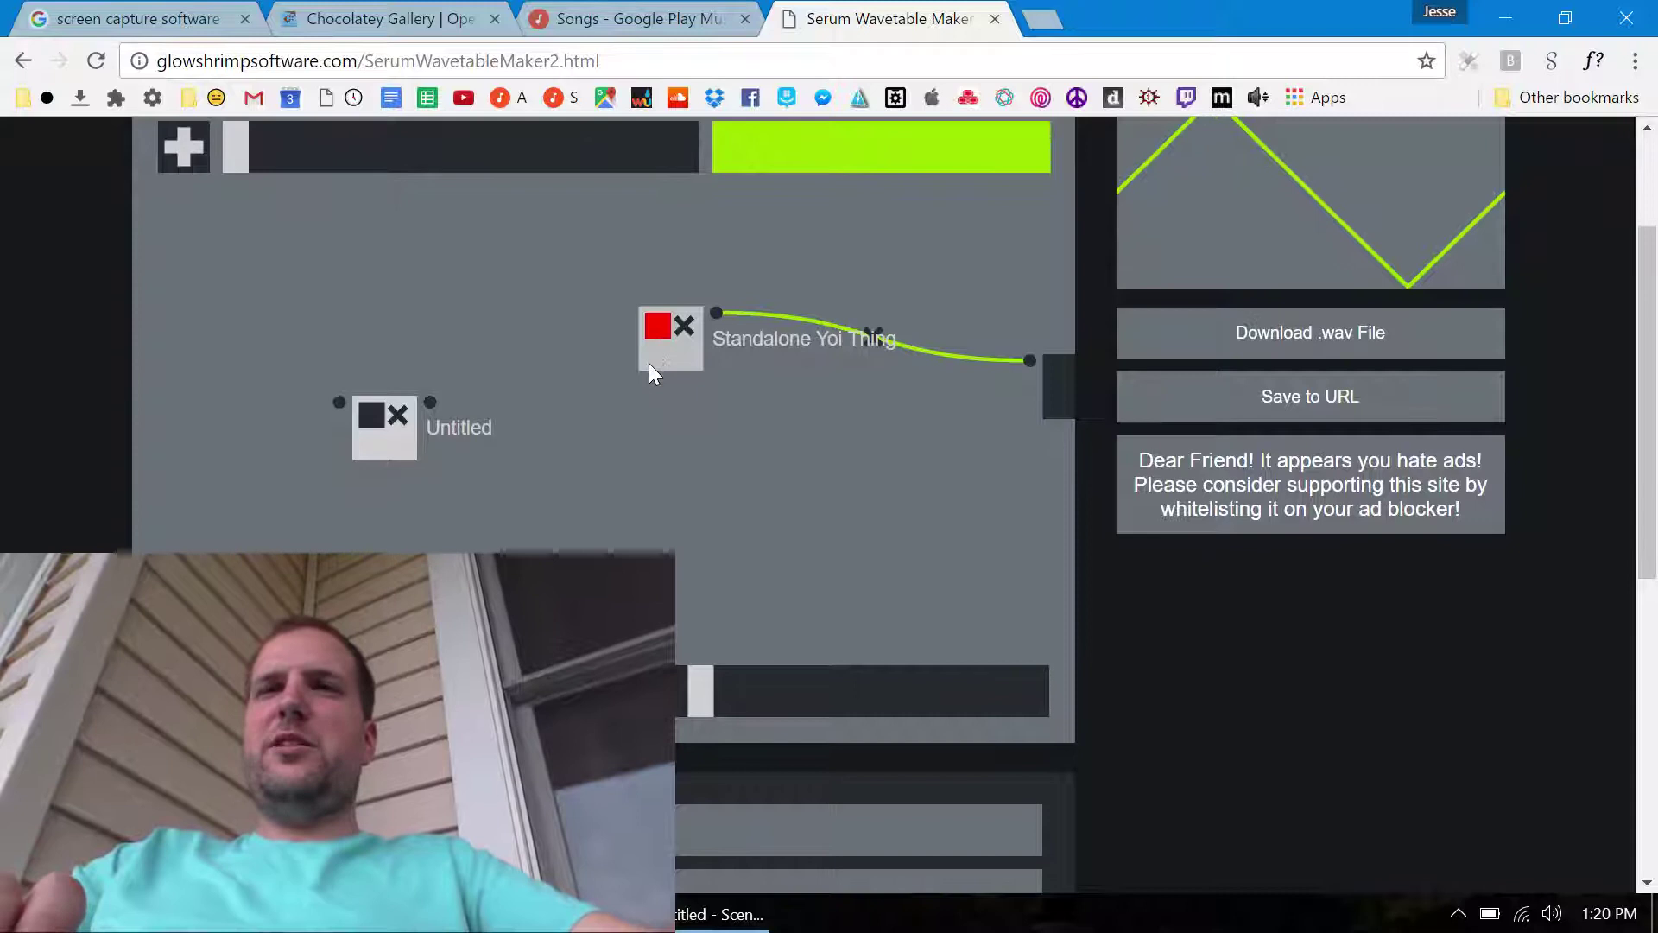
pyautogui.moveTo(400, 444); pyautogui.dragTo(412, 321)
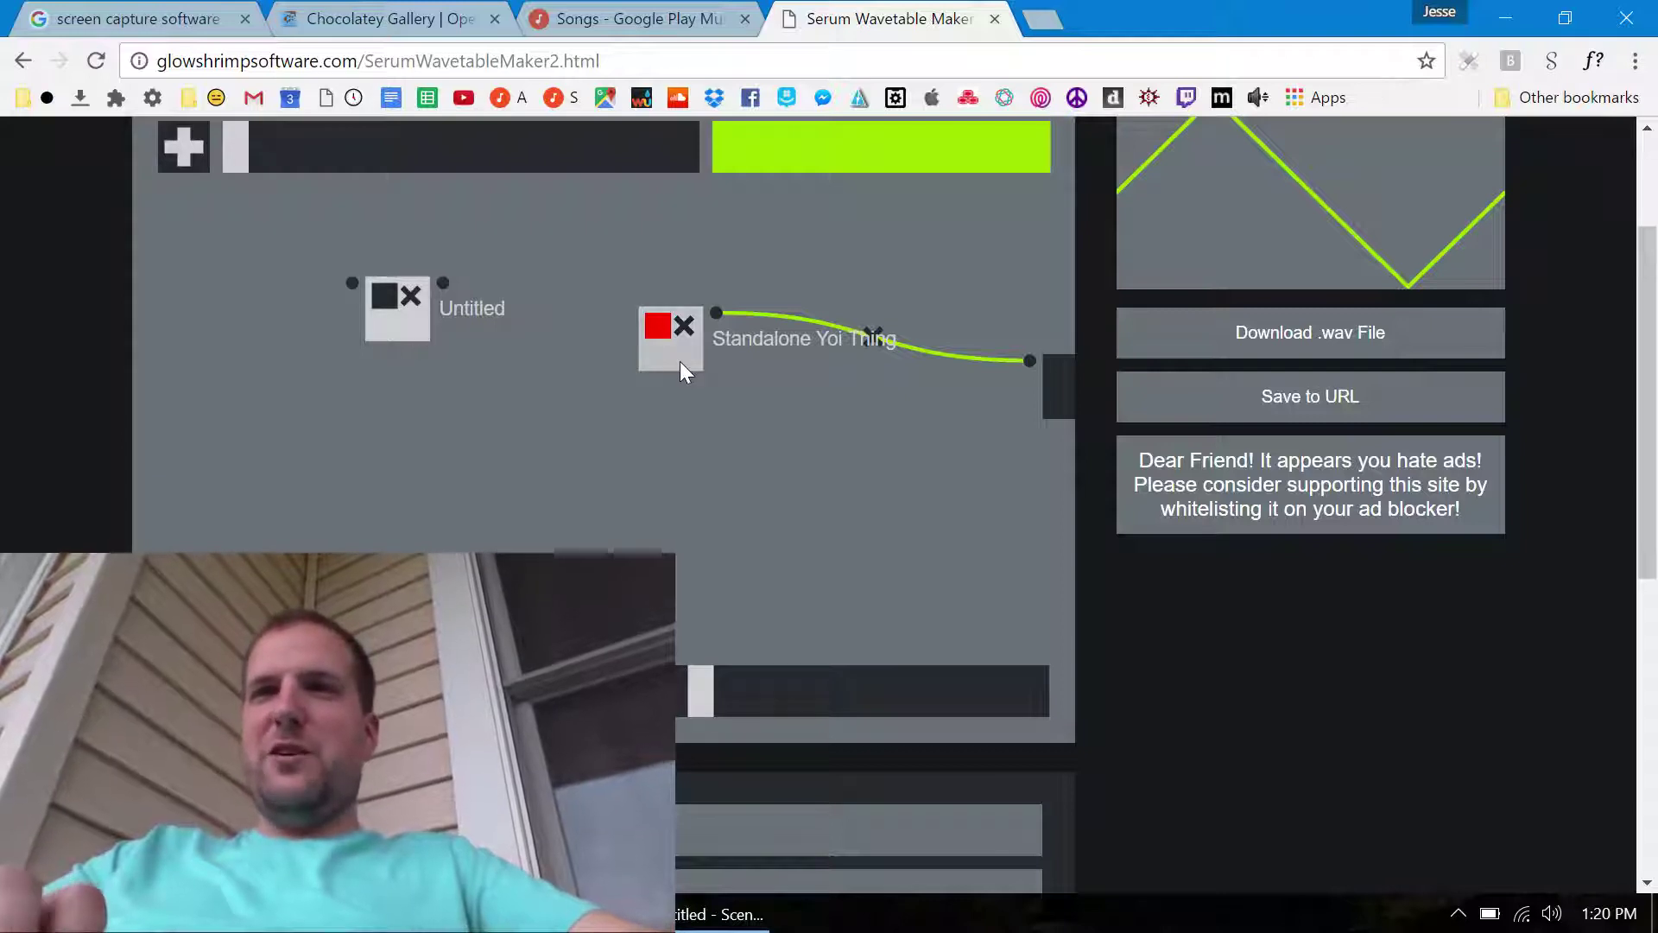
pyautogui.moveTo(680, 361); pyautogui.dragTo(783, 464)
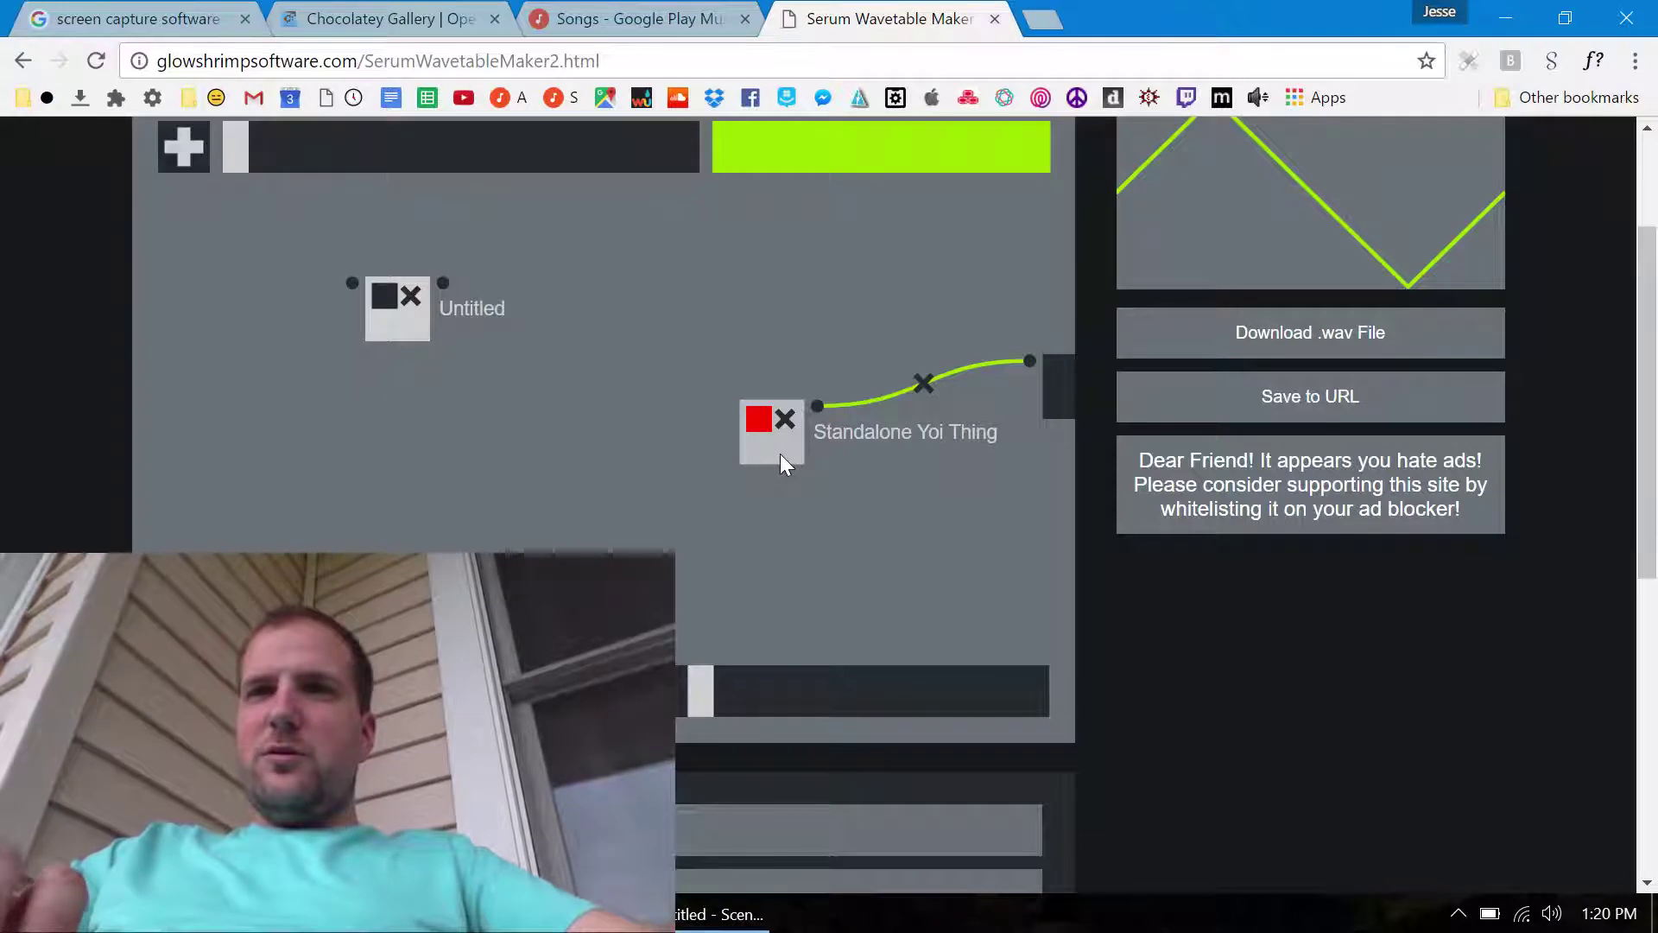
pyautogui.moveTo(381, 322); pyautogui.dragTo(424, 387)
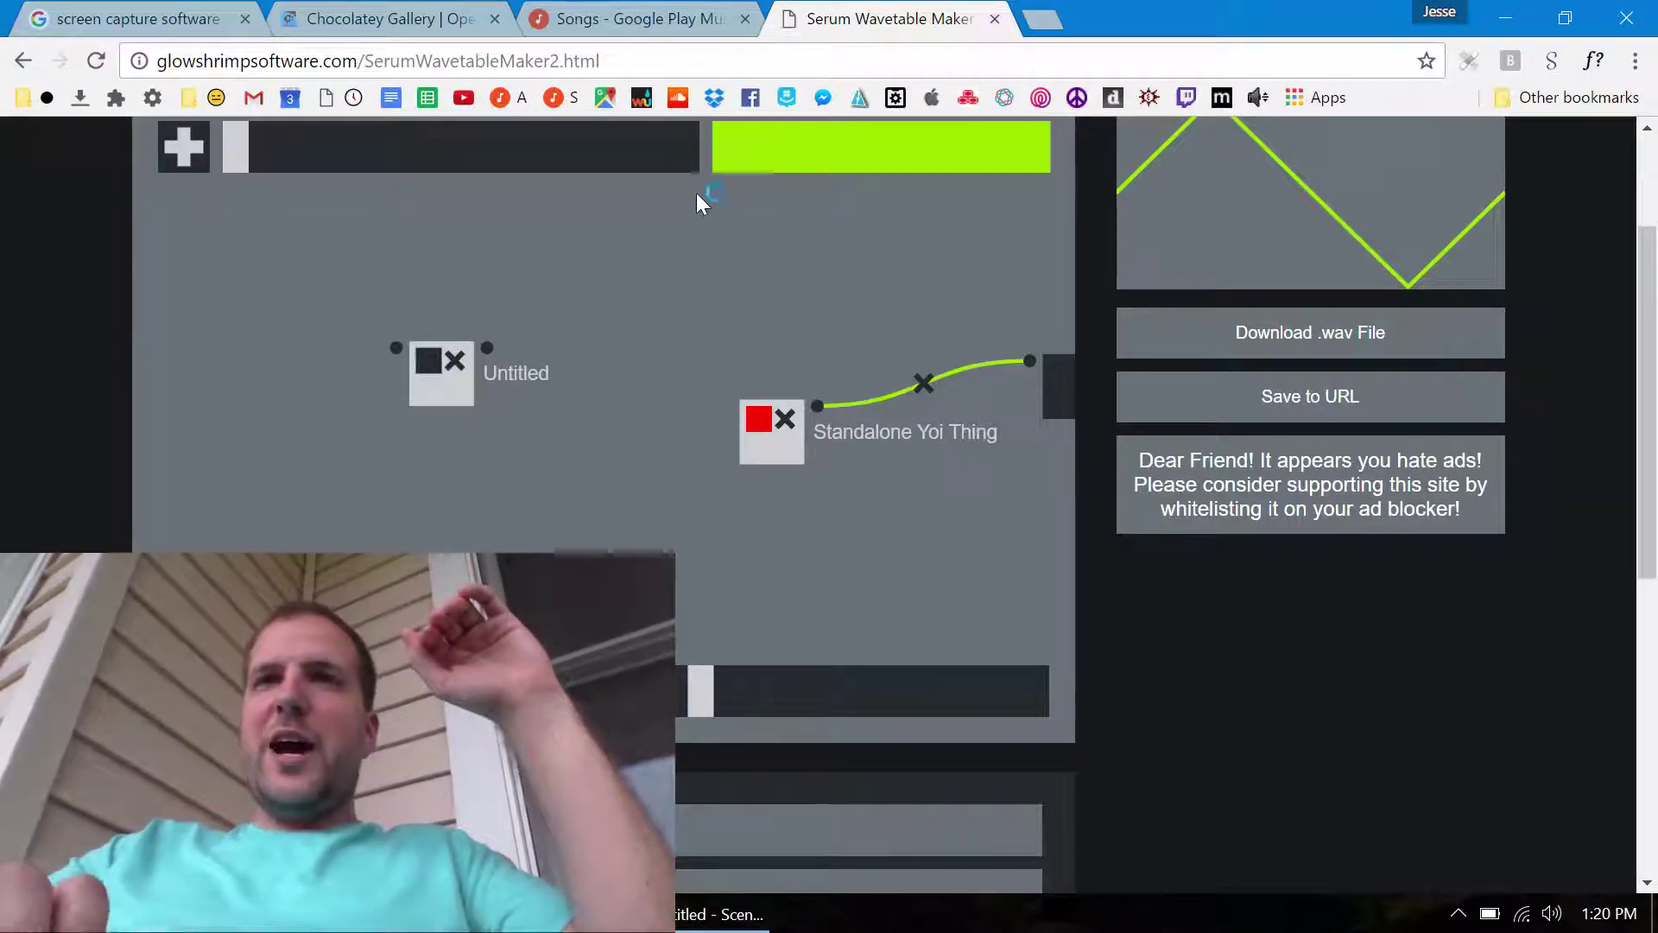
# In a new tab, load the Glow Shrimp site via 'gl' and open Software > Serum FM Wavetable Studio
pyautogui.click(1045, 22)
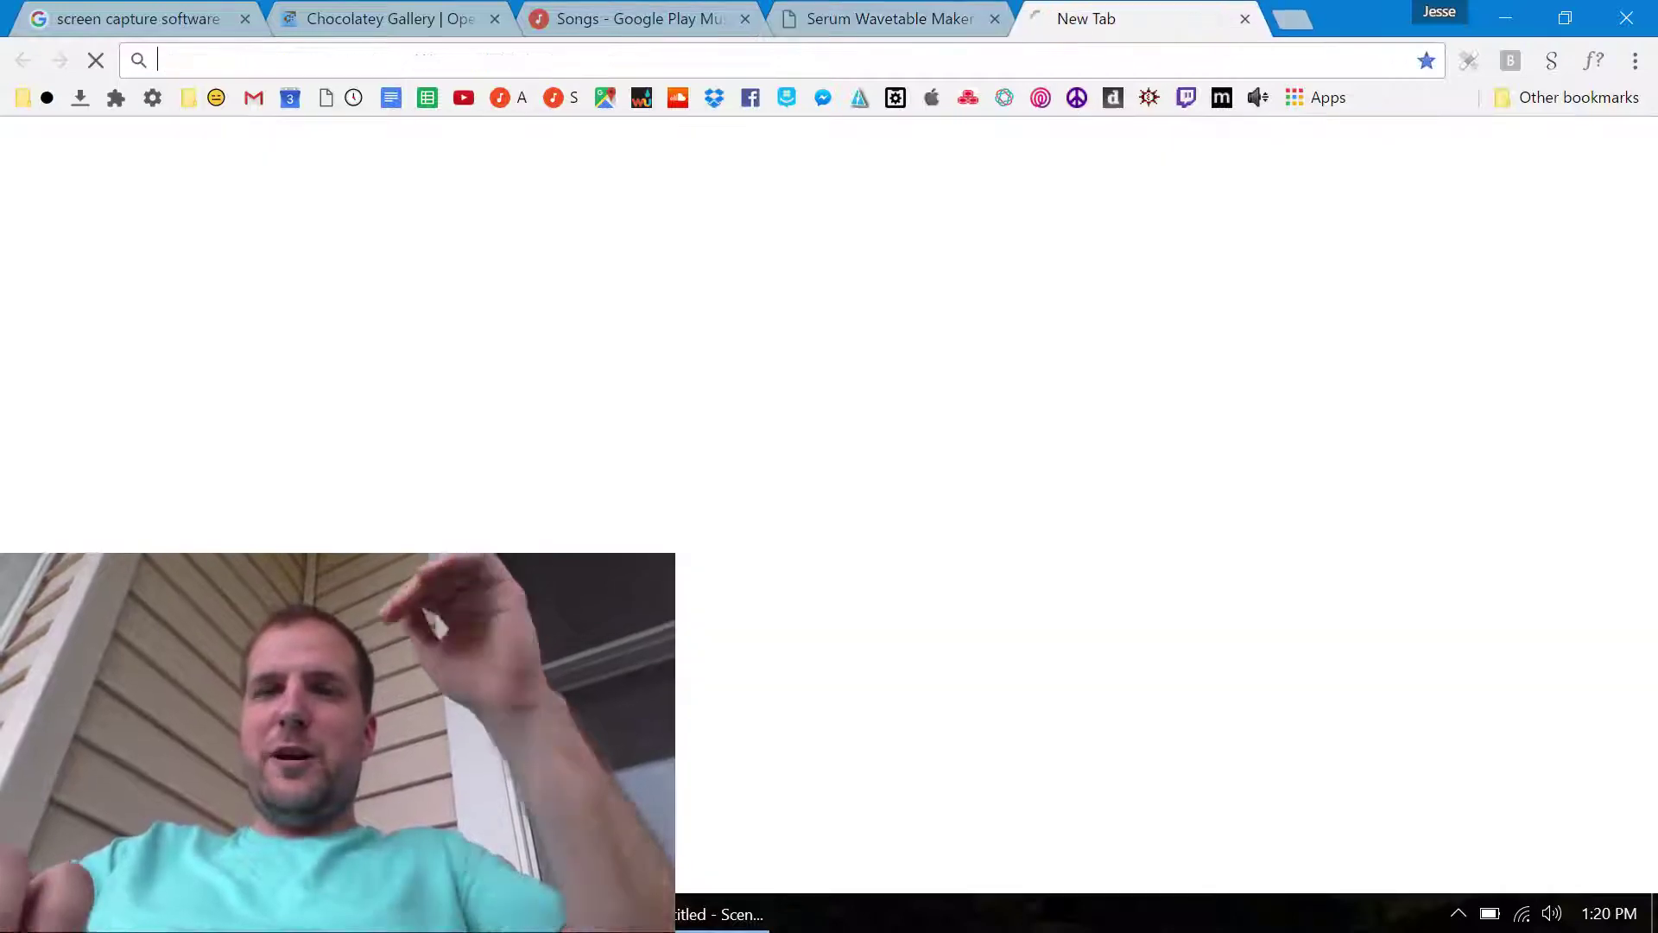
pyautogui.write('glowshrimpsoftware.com')
pyautogui.press('Return')
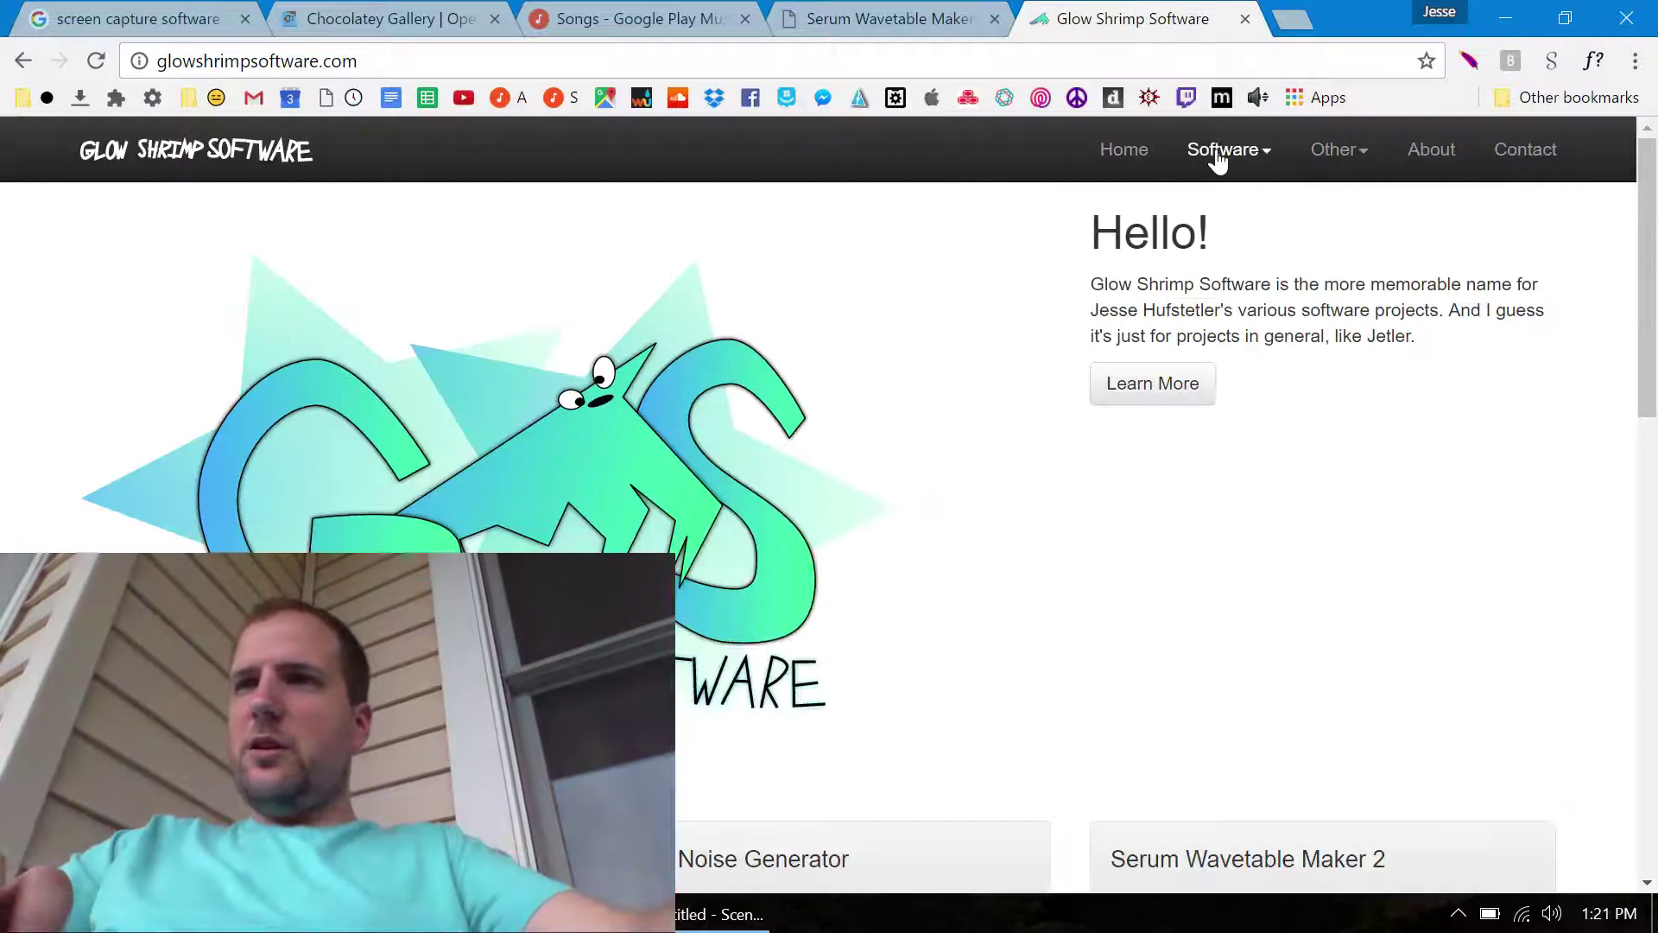
pyautogui.click(1220, 154)
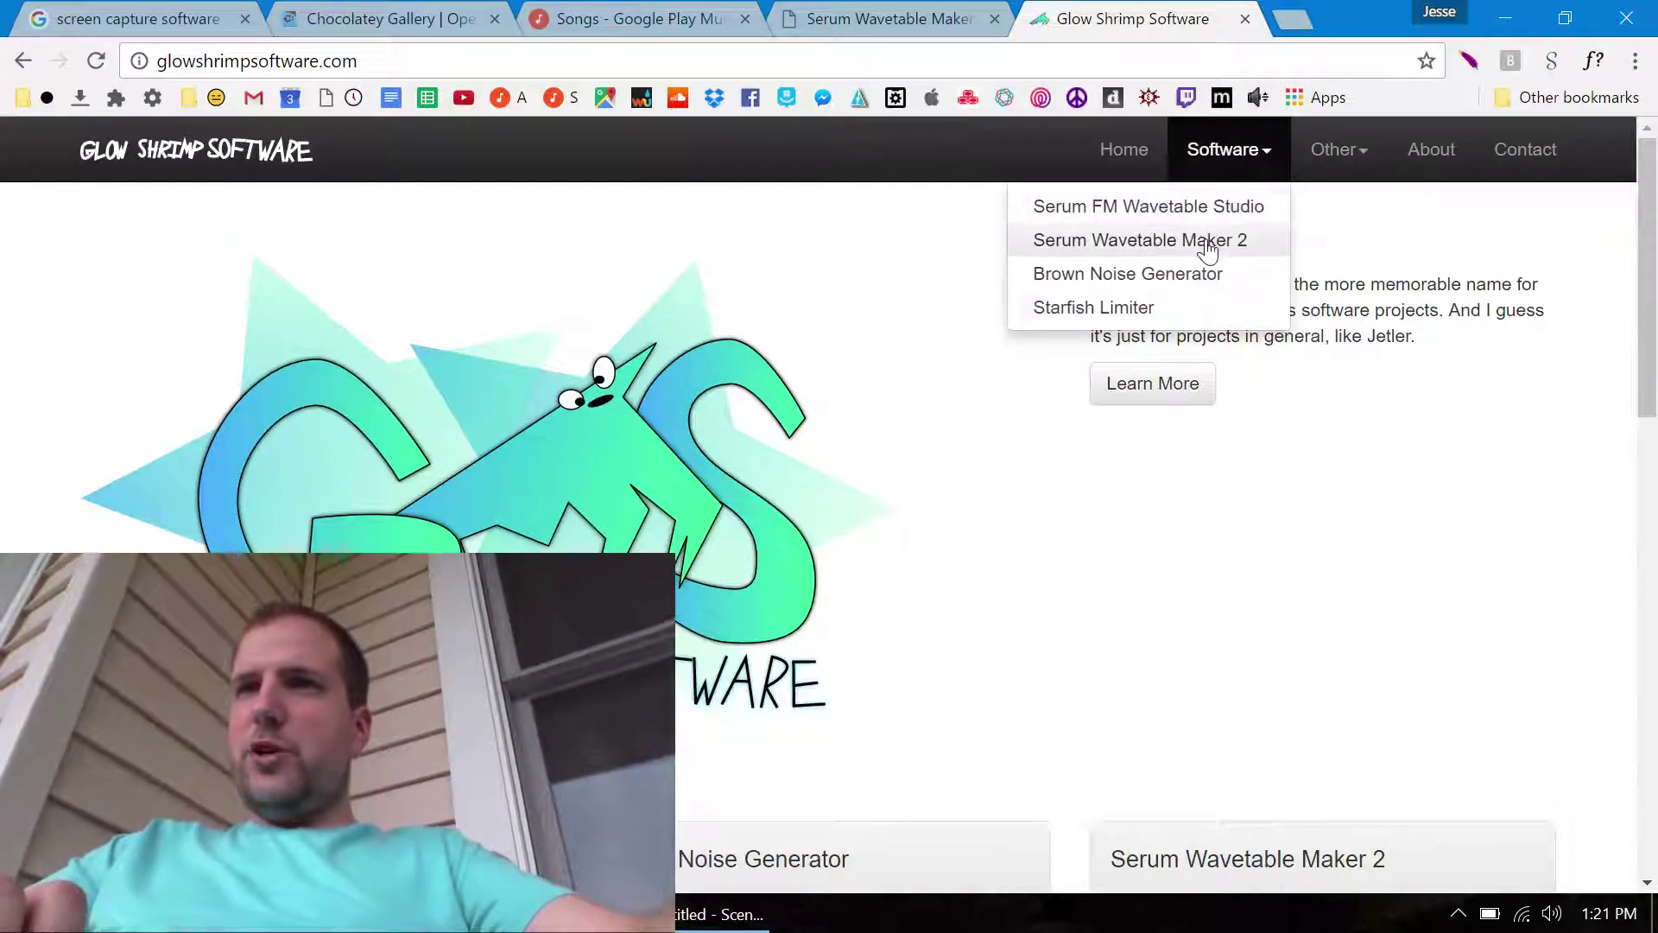
pyautogui.click(1203, 209)
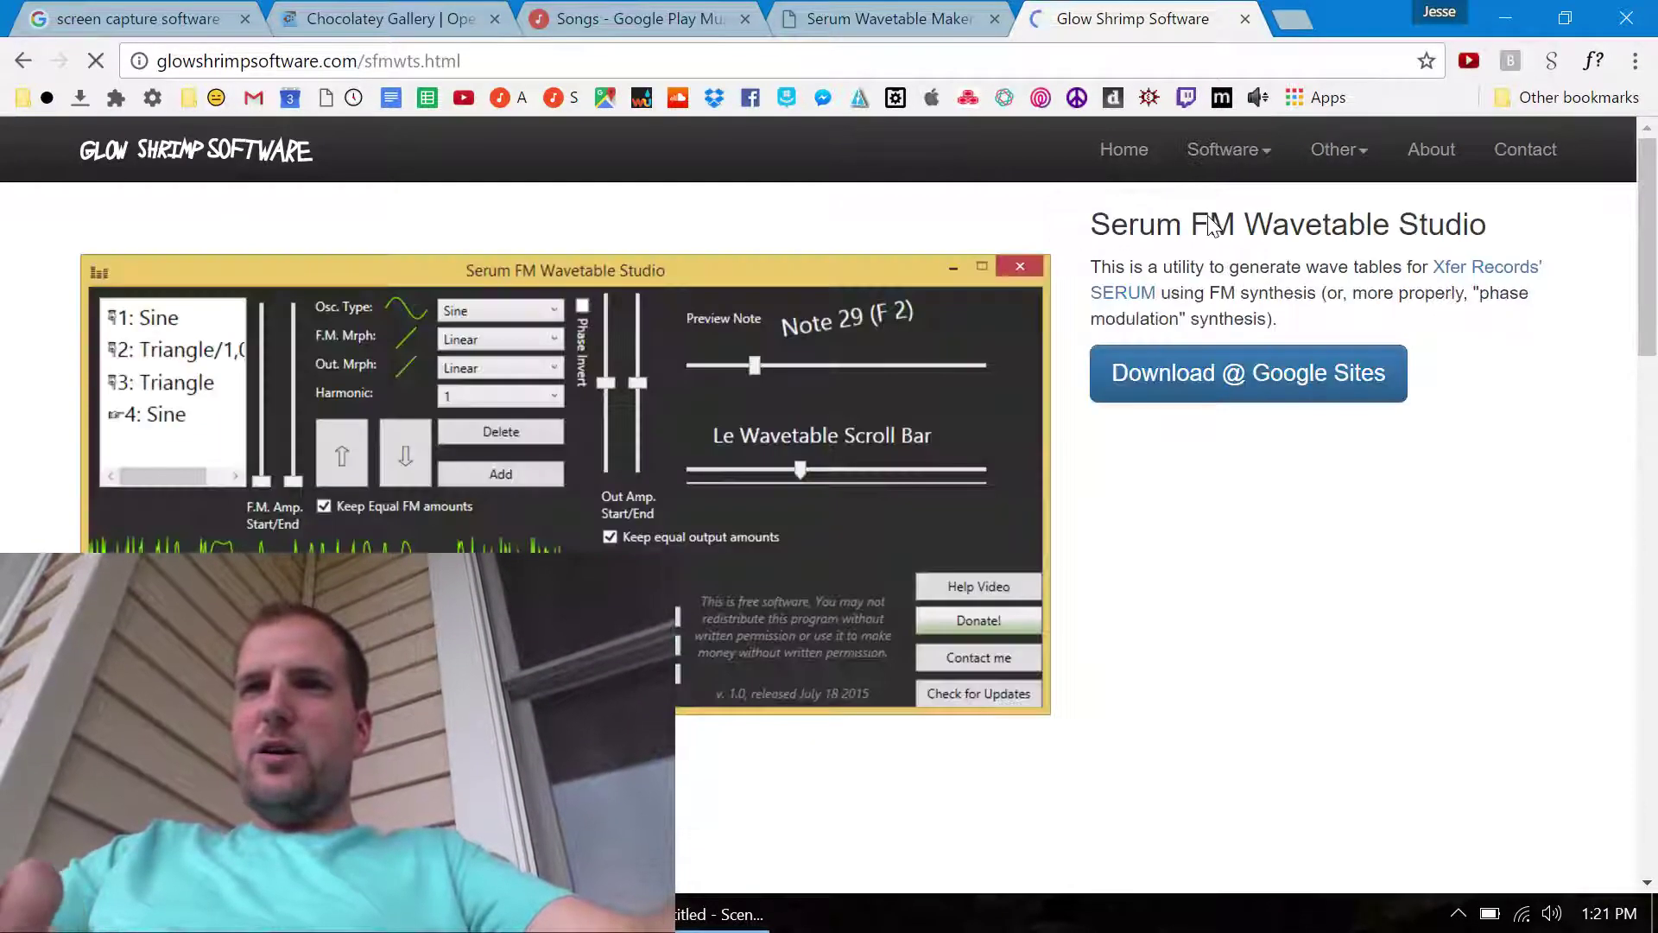
pyautogui.scroll(-2, 178, 346)
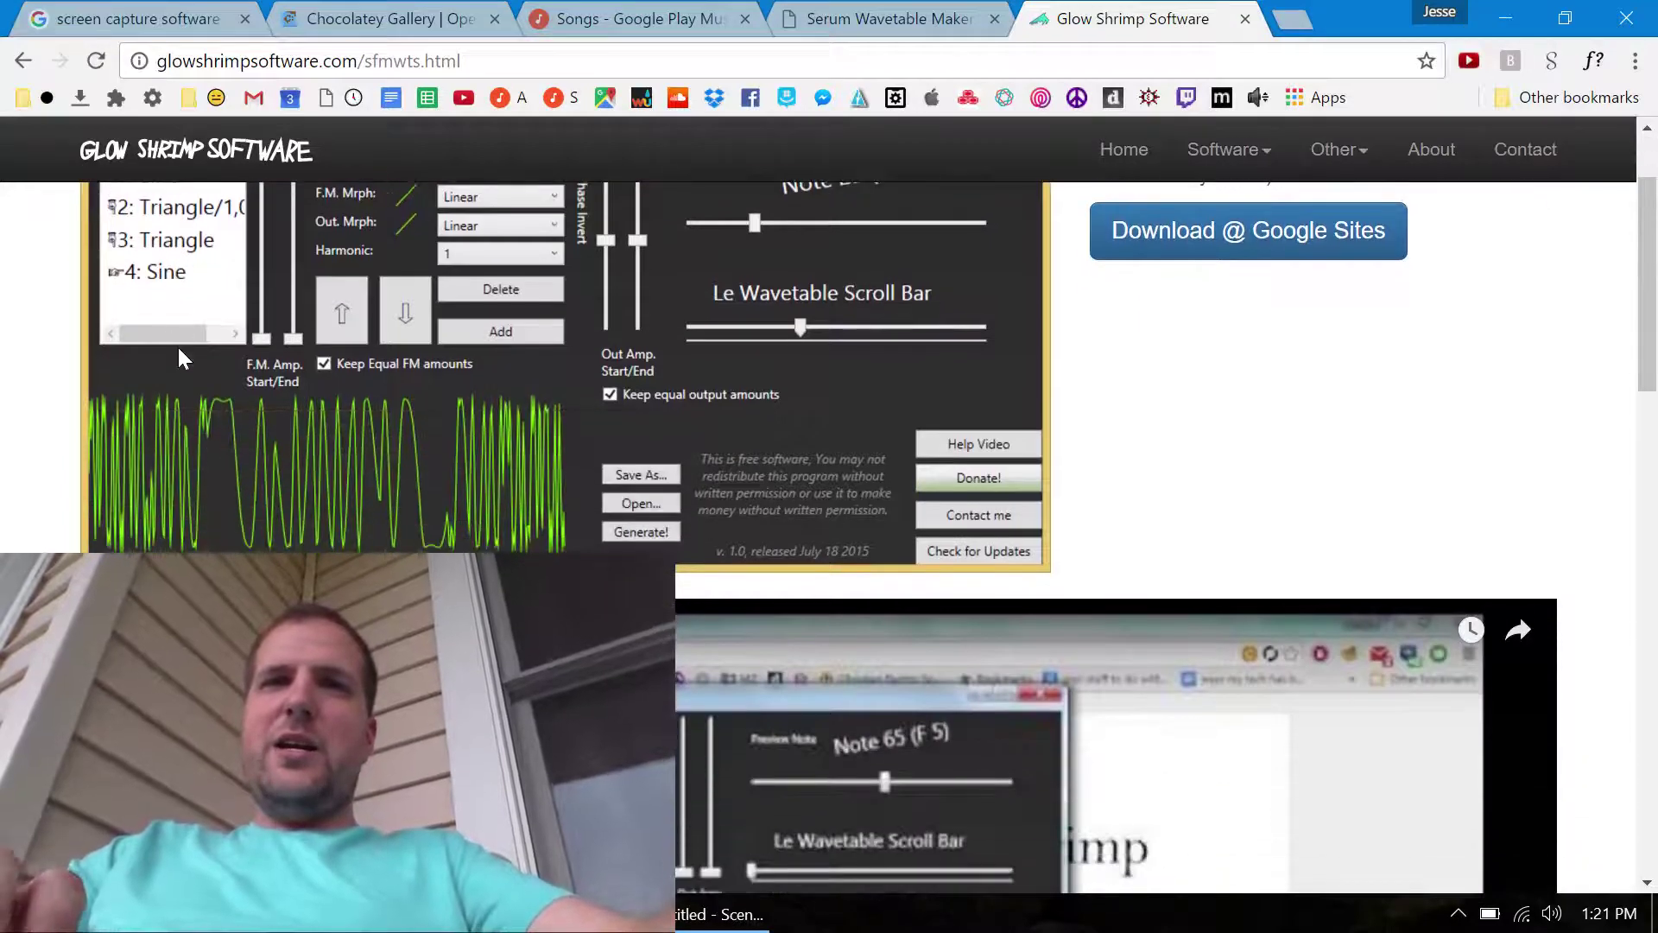
pyautogui.scroll(1, 179, 350)
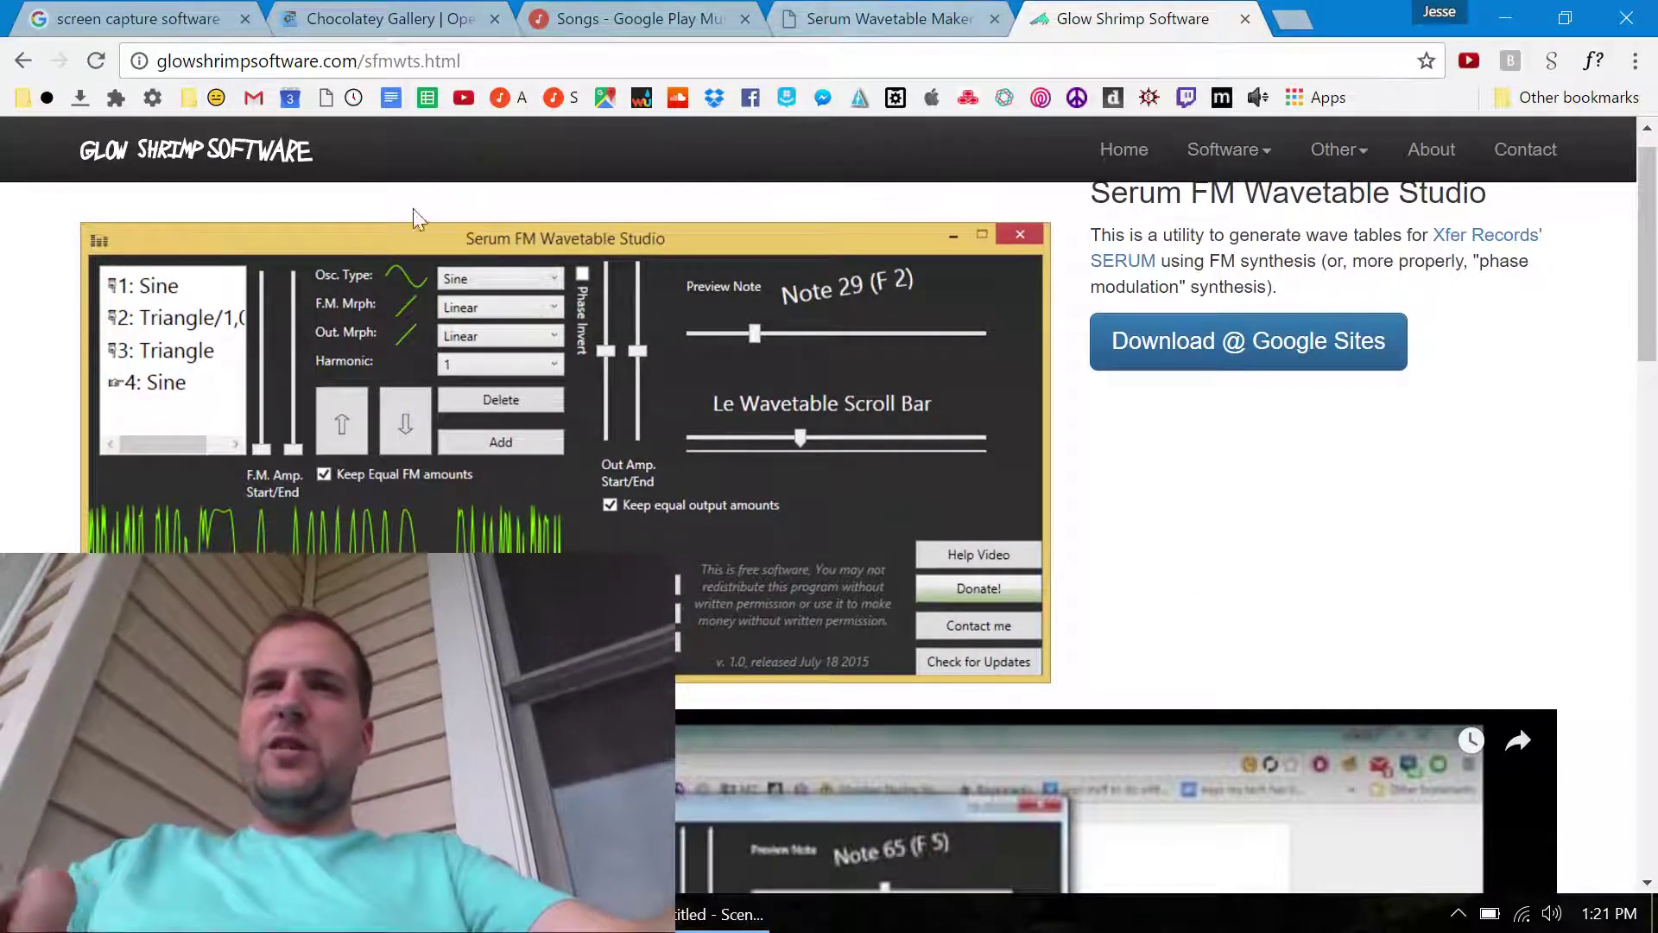
# Set Standalone Yoi Thing's Effect Inputs to 1 and wire Untitled's output into its input
pyautogui.click(931, 13)
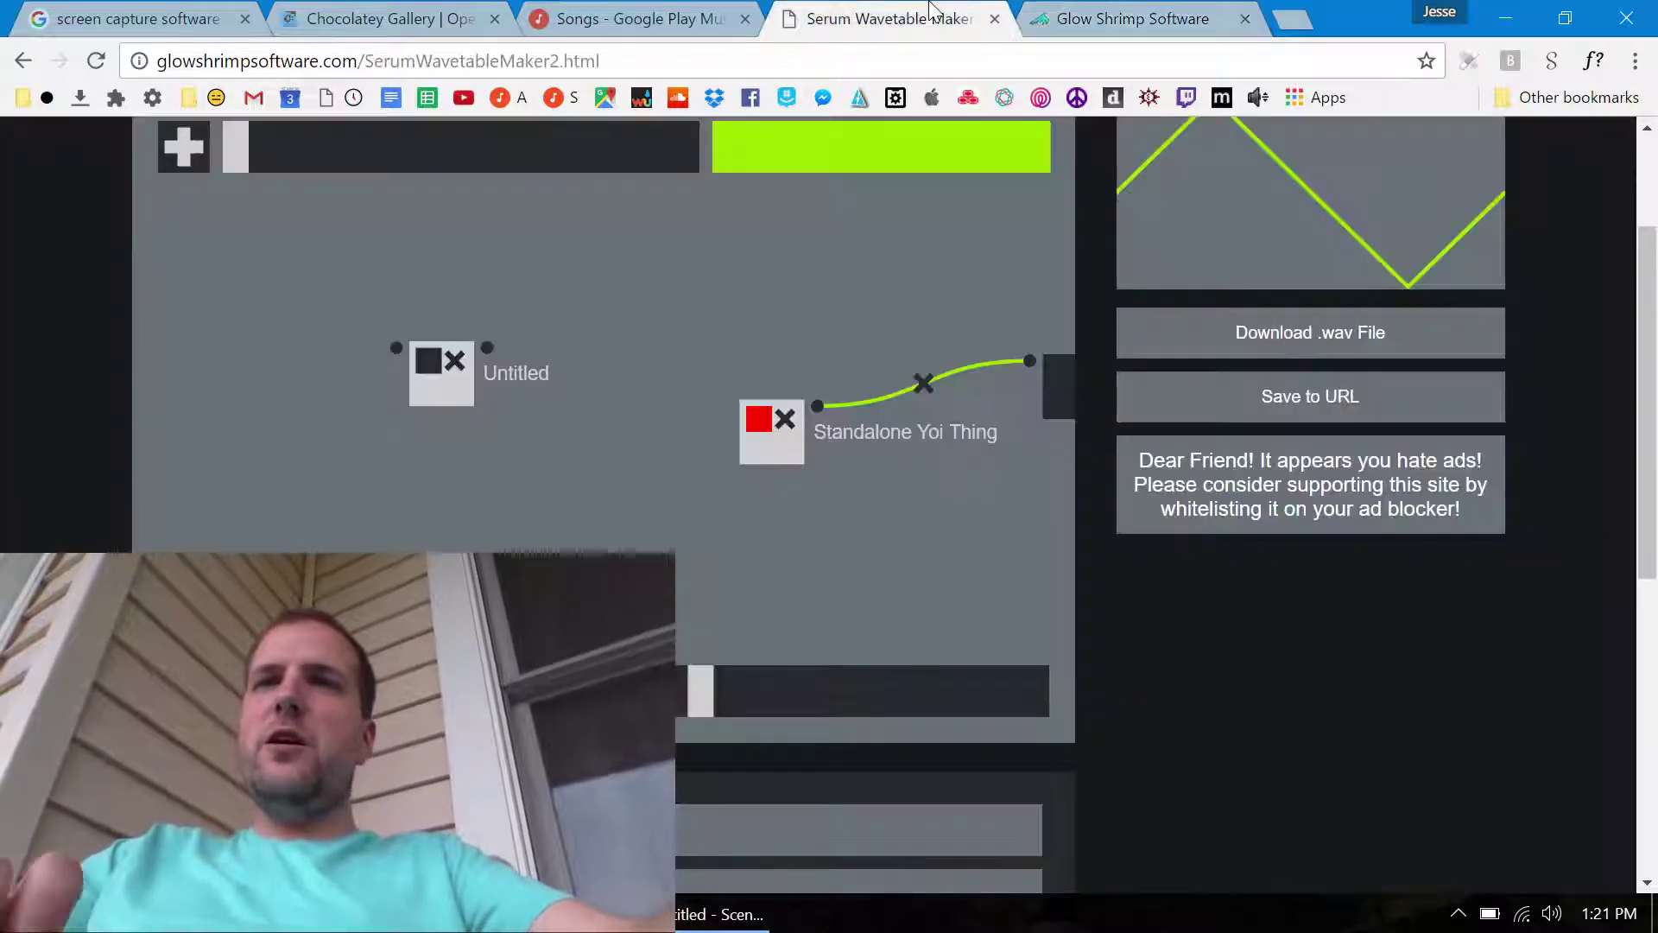
pyautogui.scroll(-6, 894, 490)
pyautogui.click(892, 484)
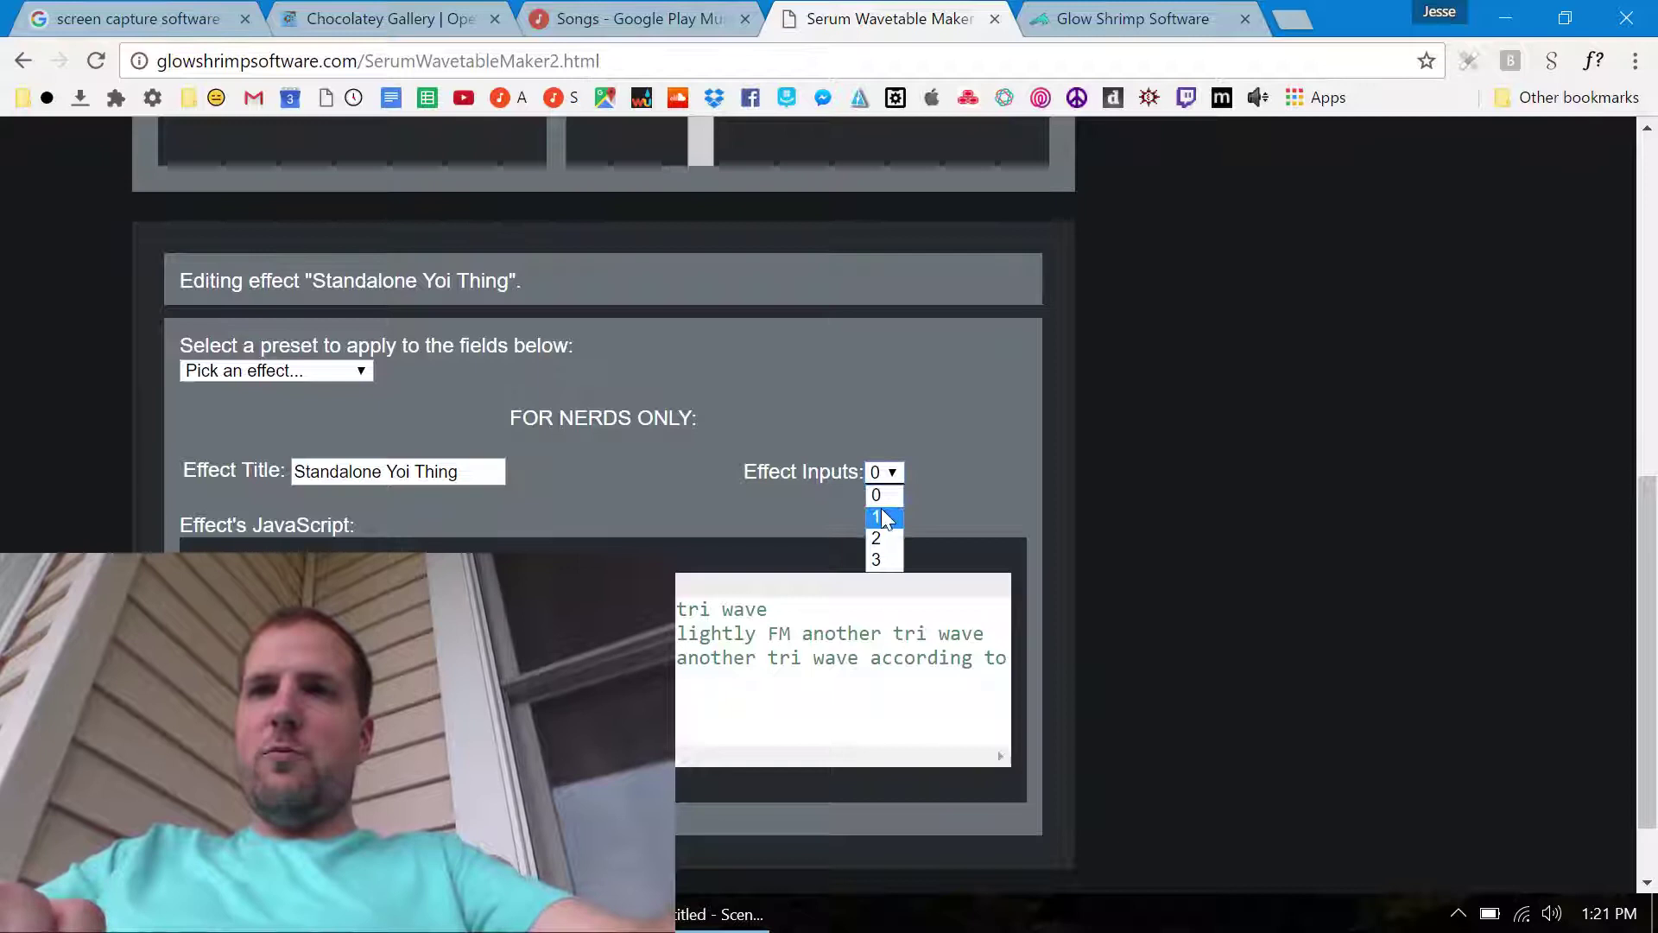
pyautogui.click(881, 516)
pyautogui.scroll(6, 1054, 529)
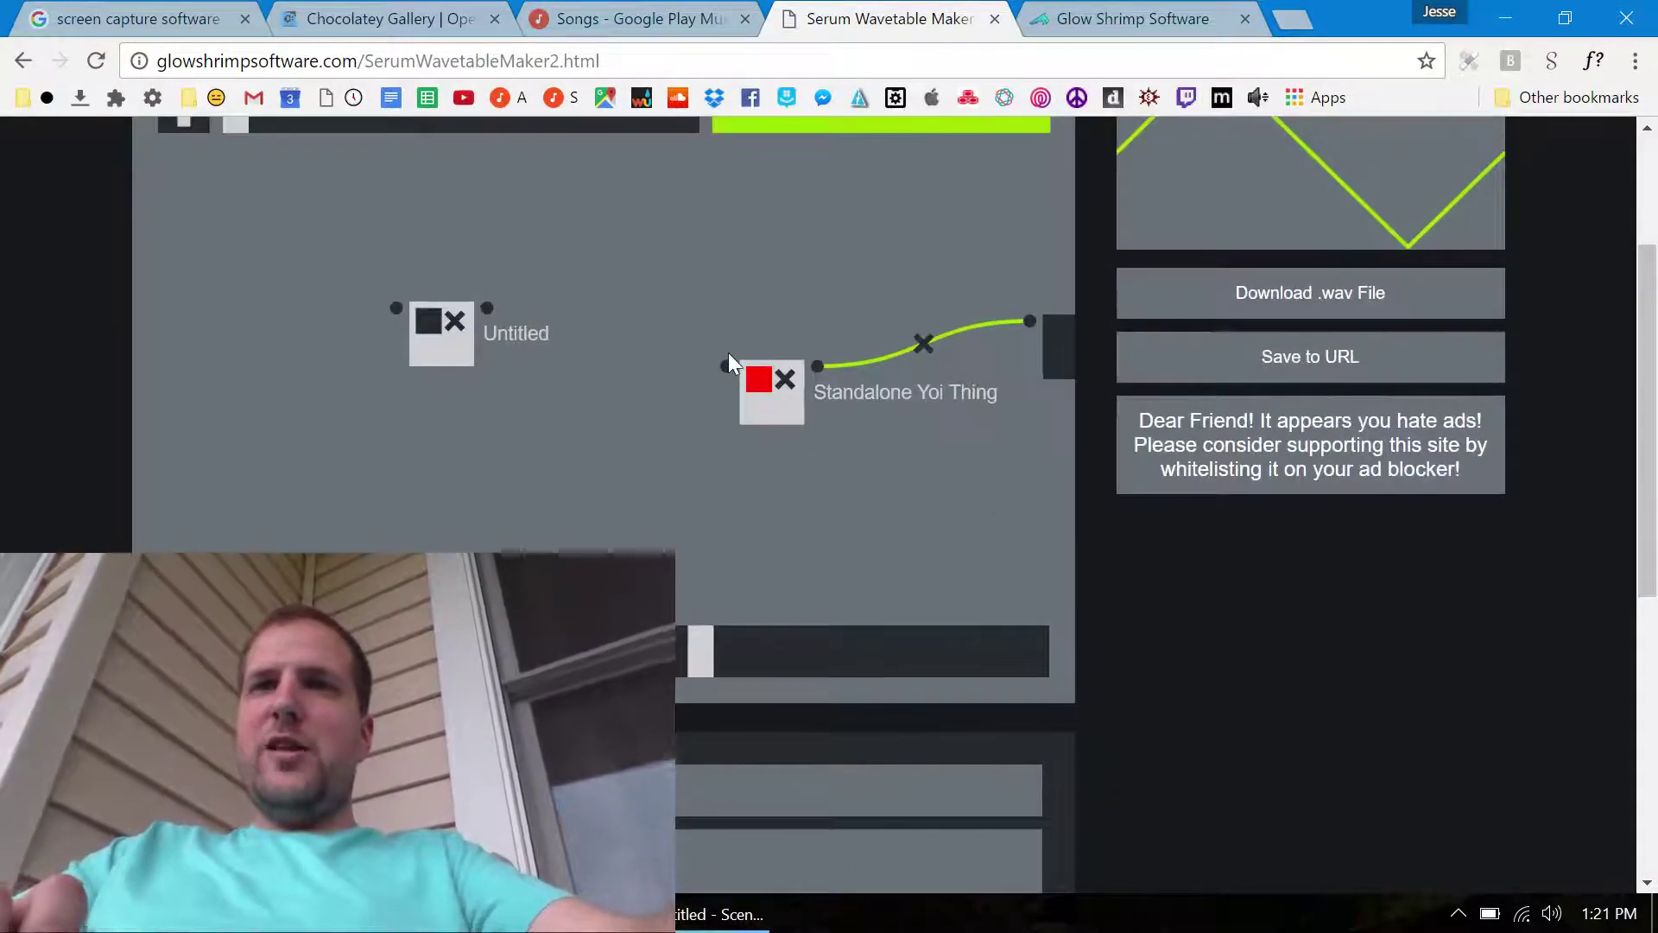
pyautogui.moveTo(487, 309); pyautogui.dragTo(724, 365)
pyautogui.moveTo(451, 361); pyautogui.dragTo(536, 470)
pyautogui.scroll(3, 709, 416)
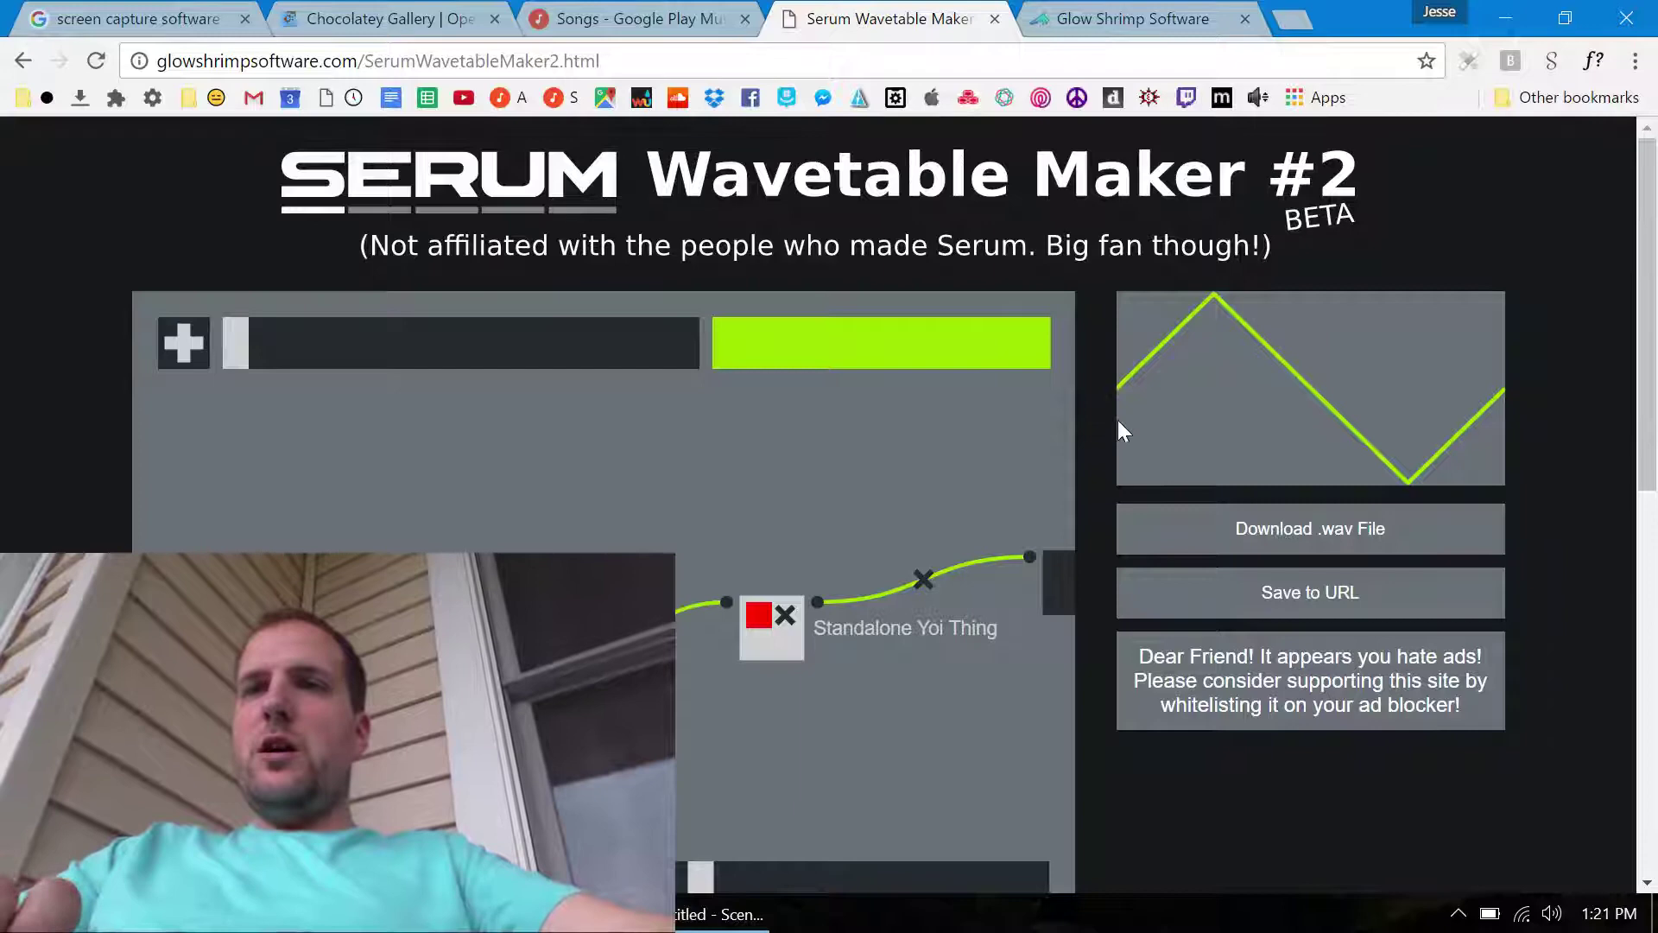
pyautogui.scroll(-1, 1118, 420)
pyautogui.moveTo(229, 289); pyautogui.dragTo(186, 285)
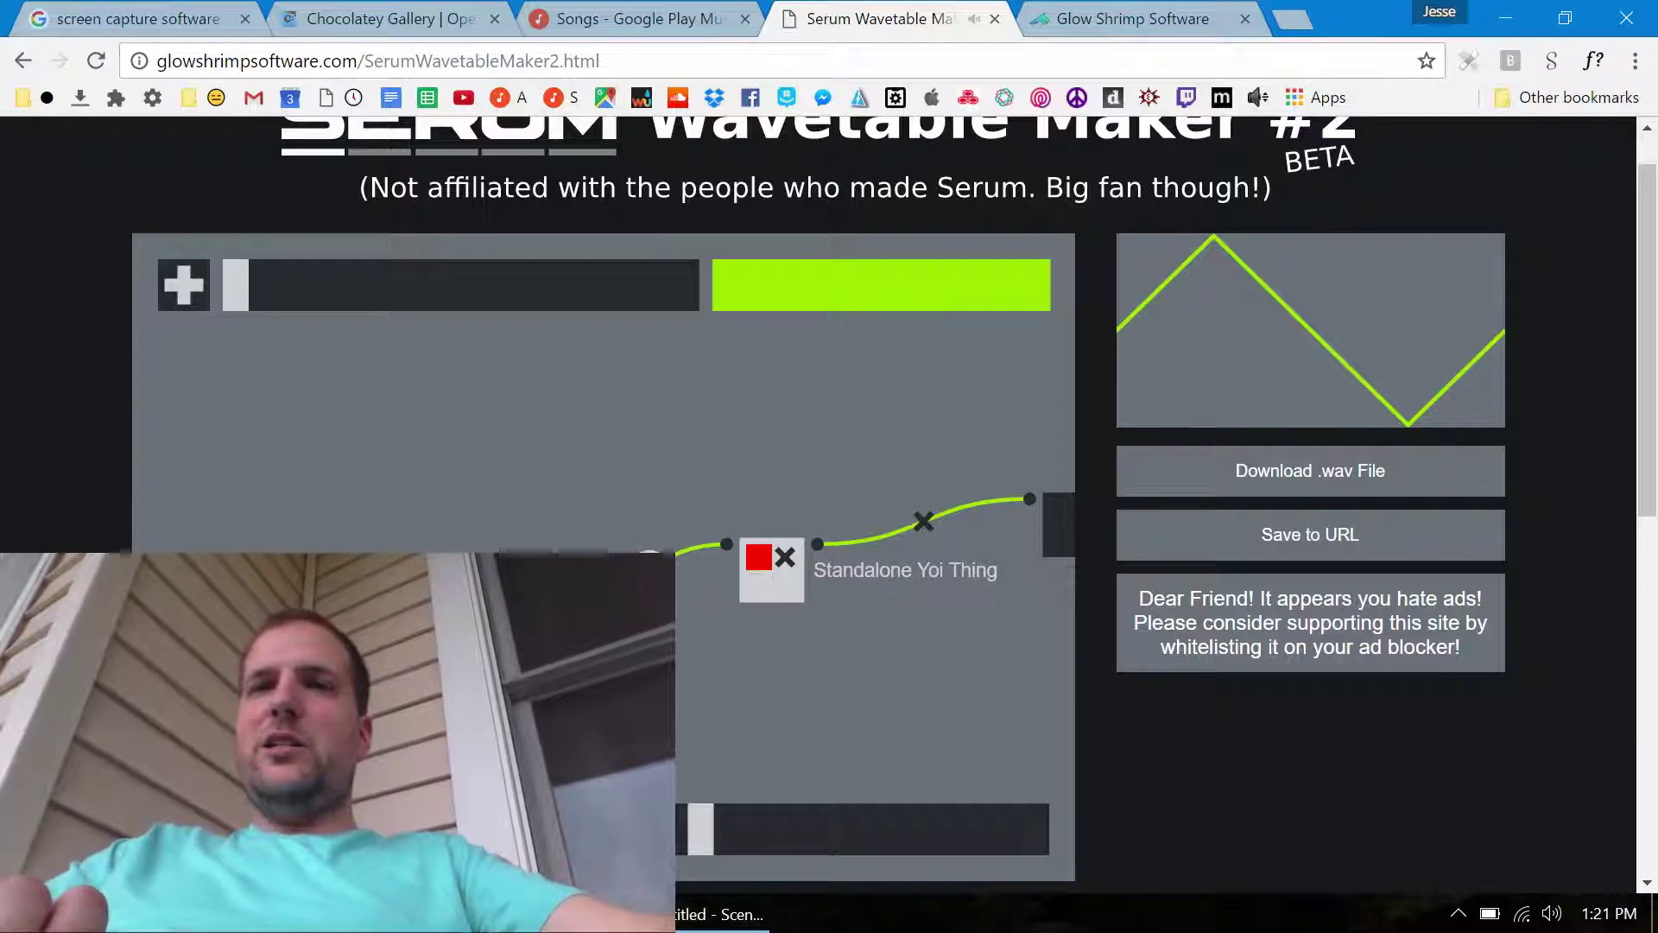
pyautogui.click(660, 550)
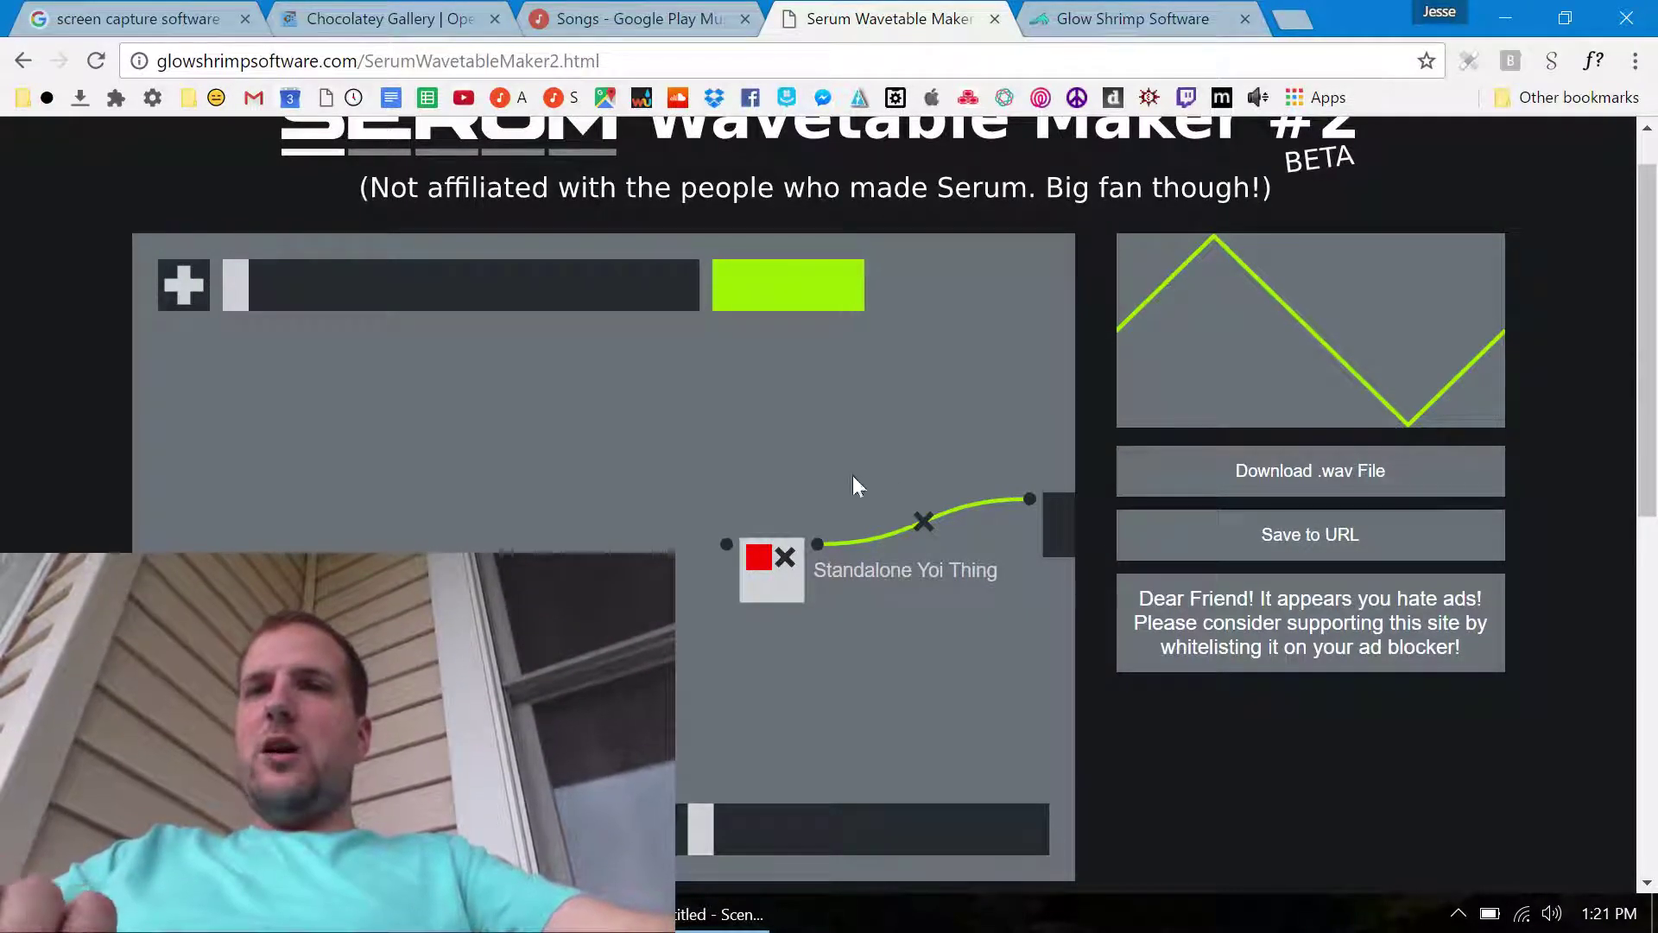
pyautogui.scroll(-8, 700, 402)
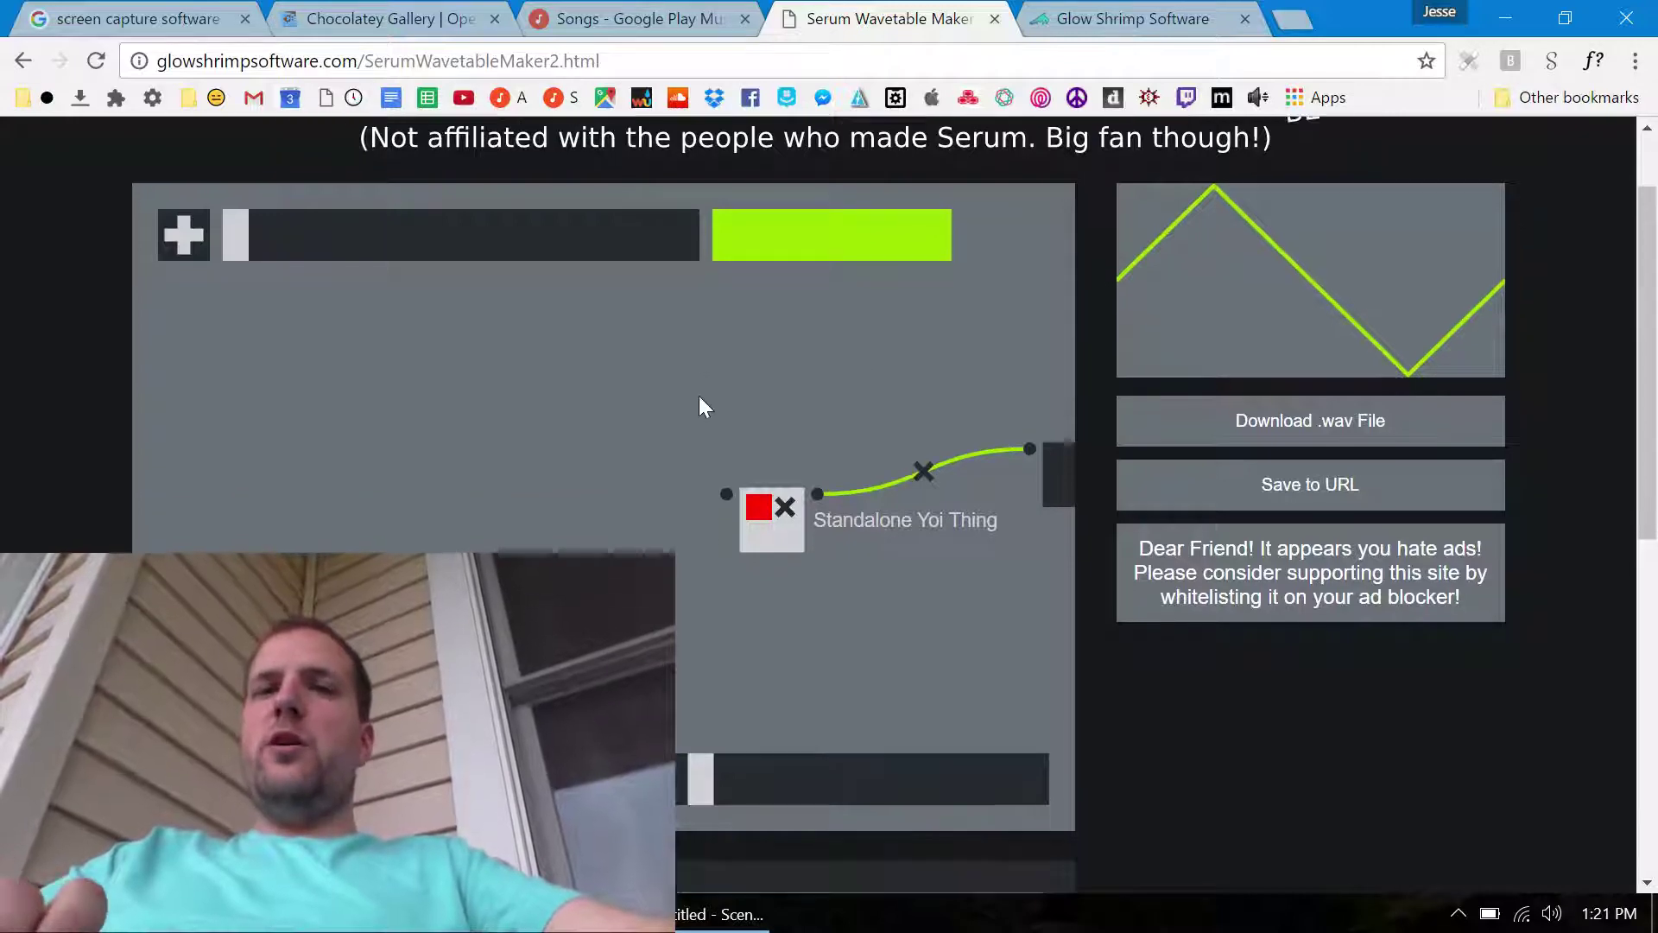
pyautogui.scroll(-1, 698, 396)
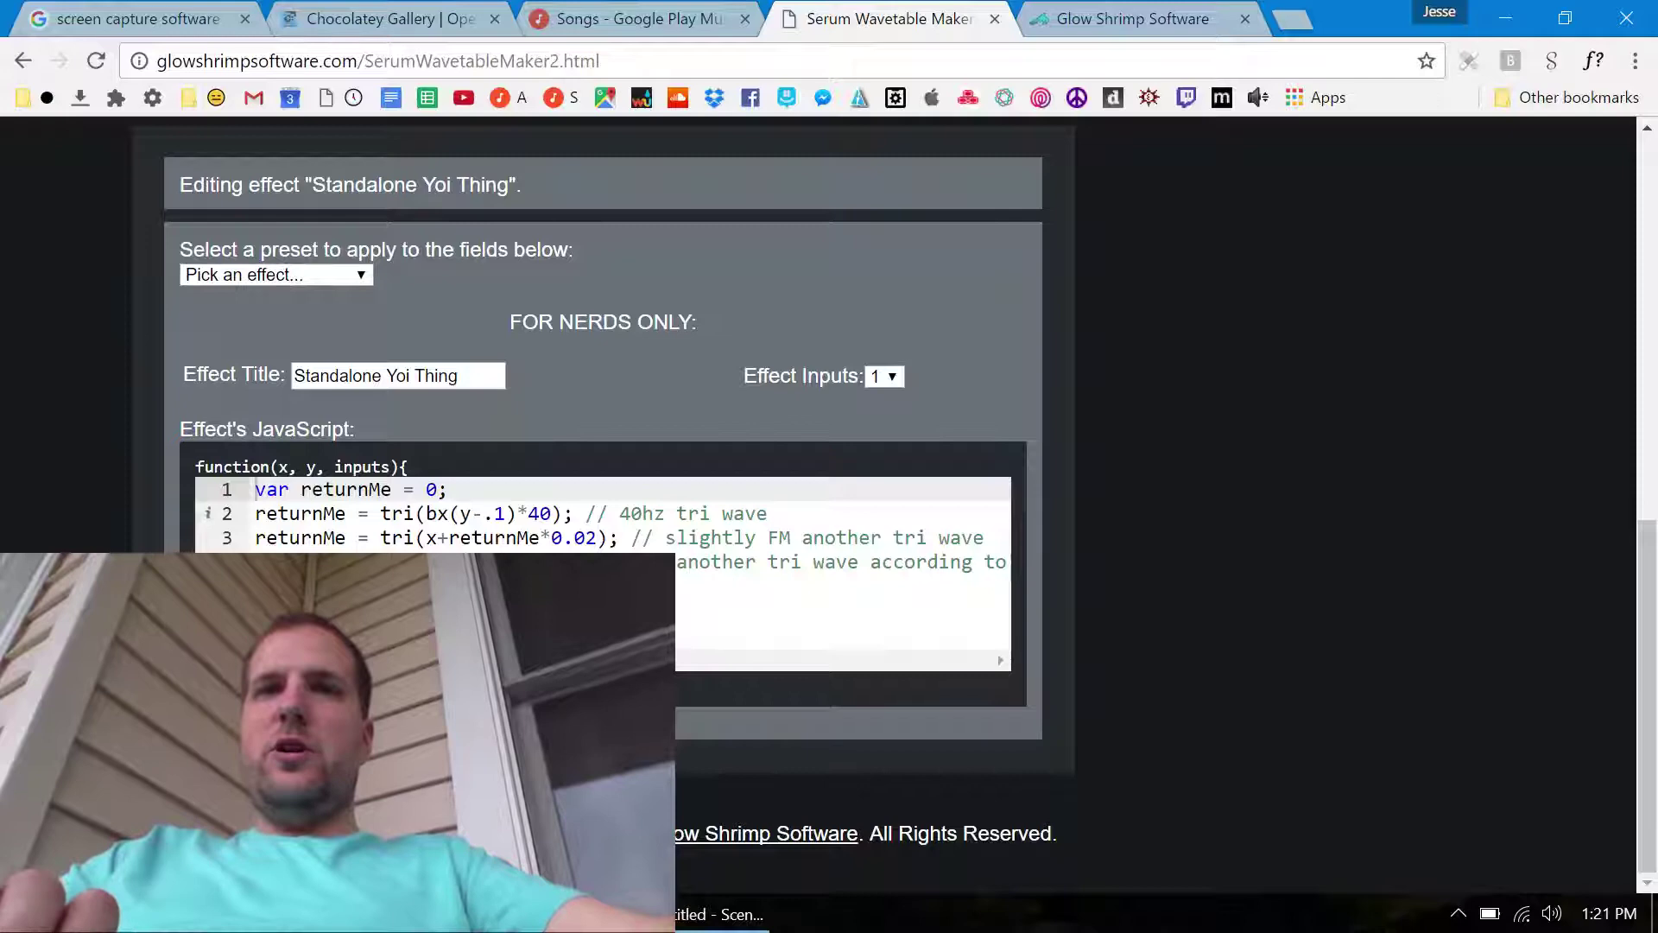
pyautogui.scroll(9, 966, 313)
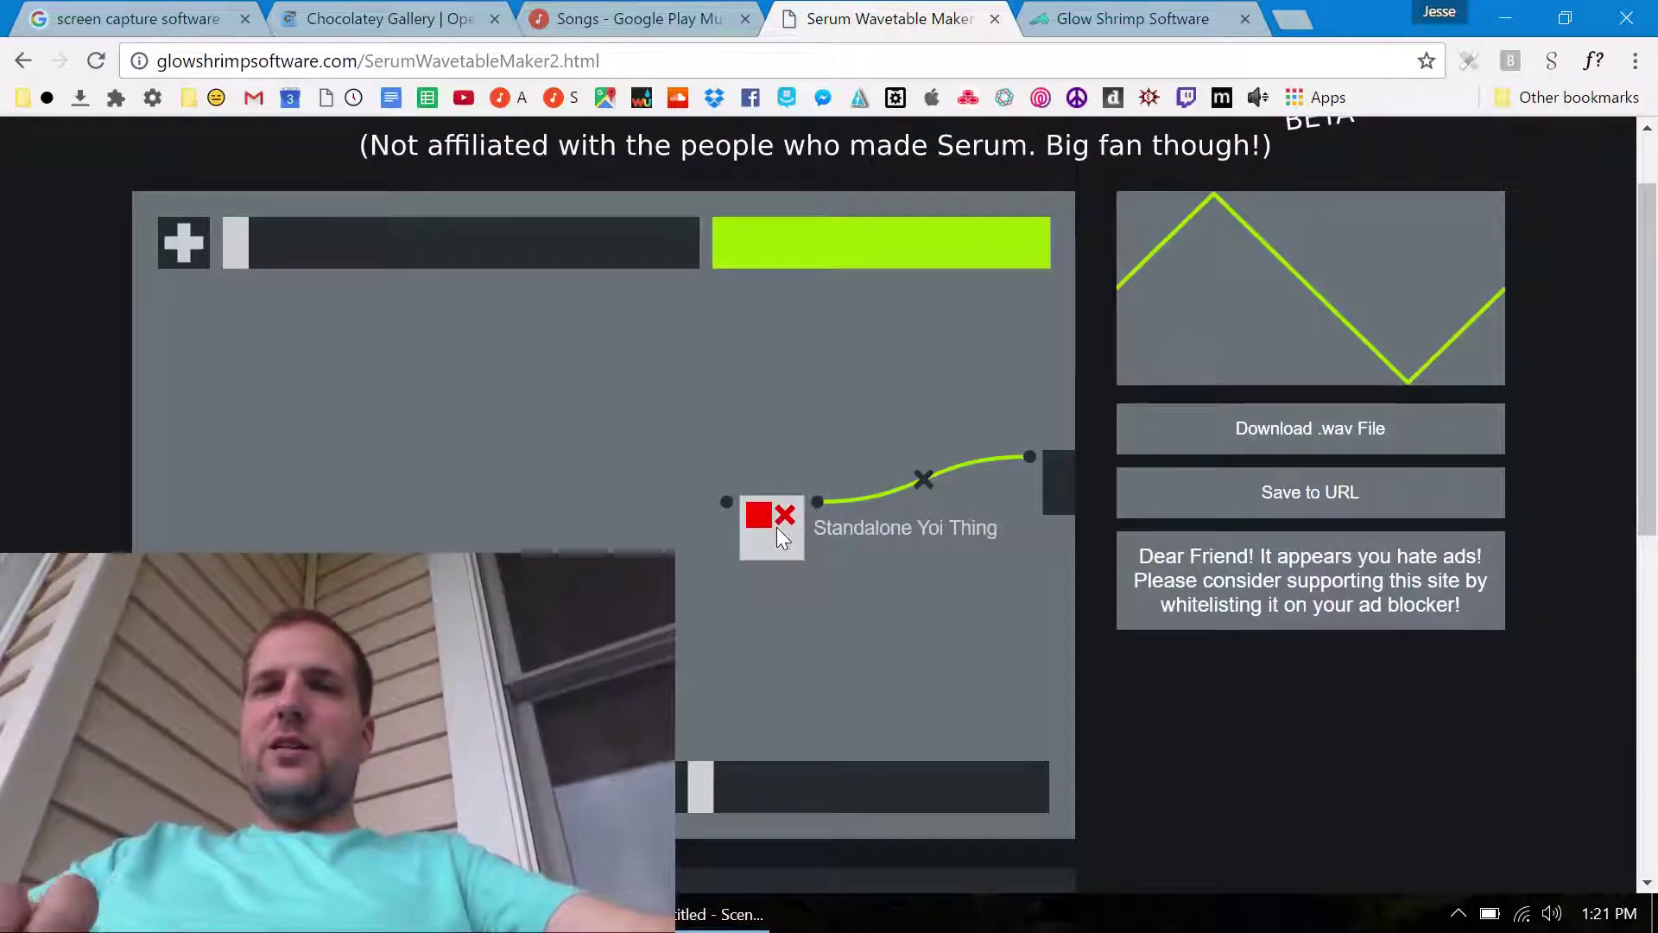
# Reapply the Standalone Yoi Thing preset to the node and move it further left
pyautogui.click(783, 530)
pyautogui.click(308, 275)
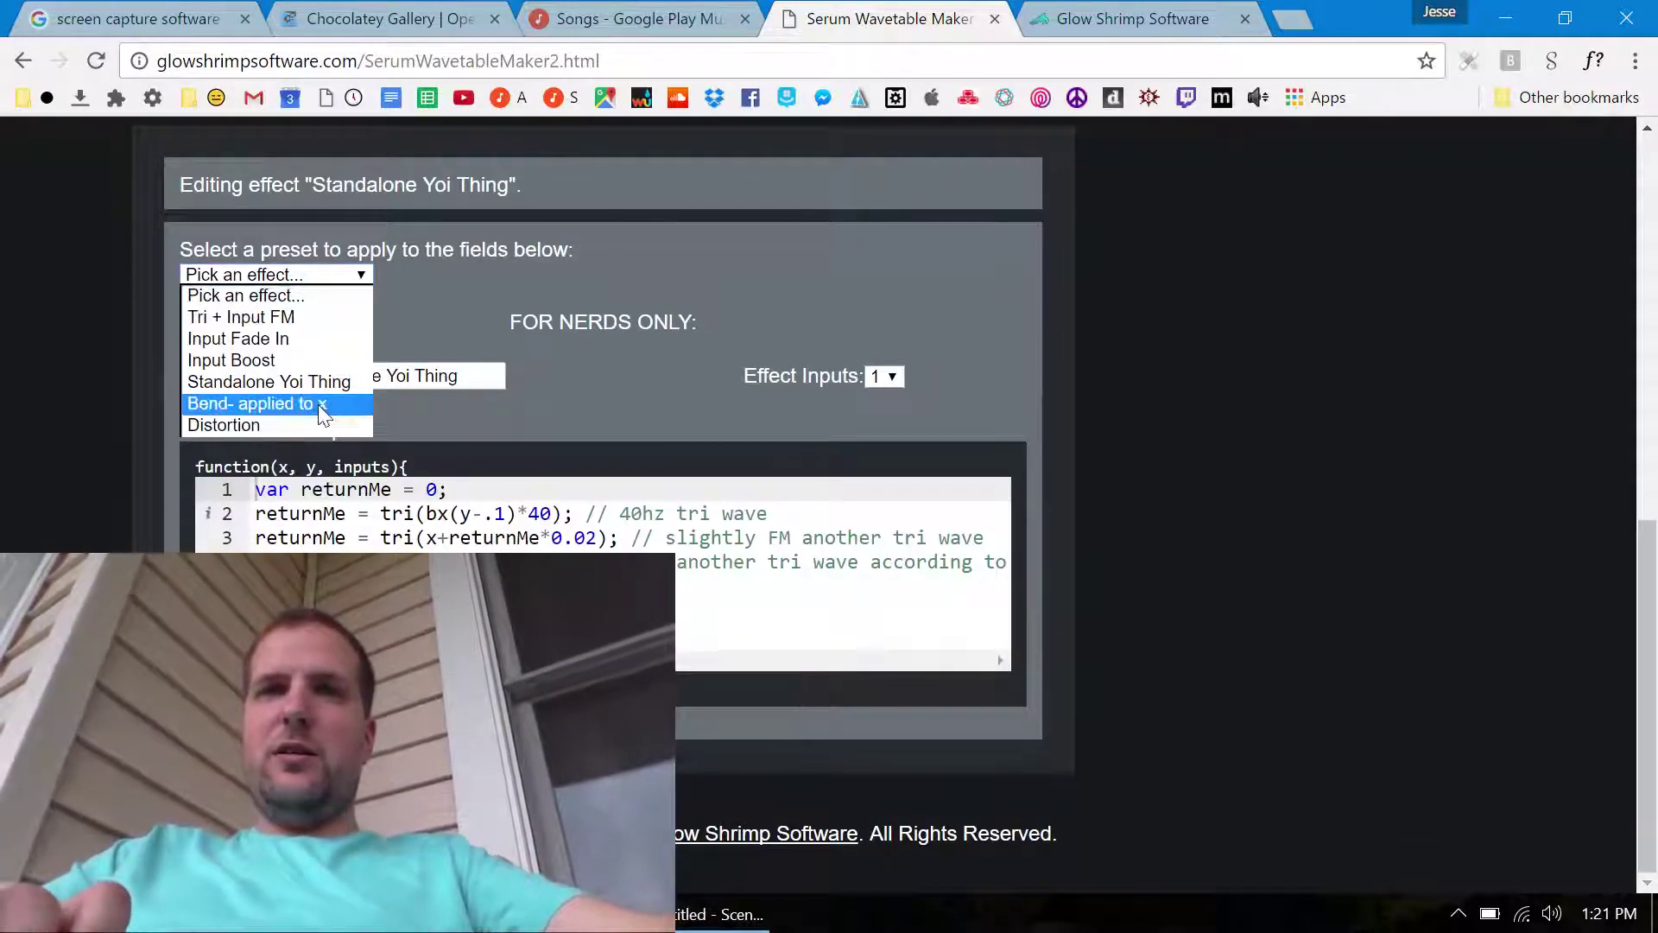
pyautogui.click(324, 382)
pyautogui.scroll(10, 631, 441)
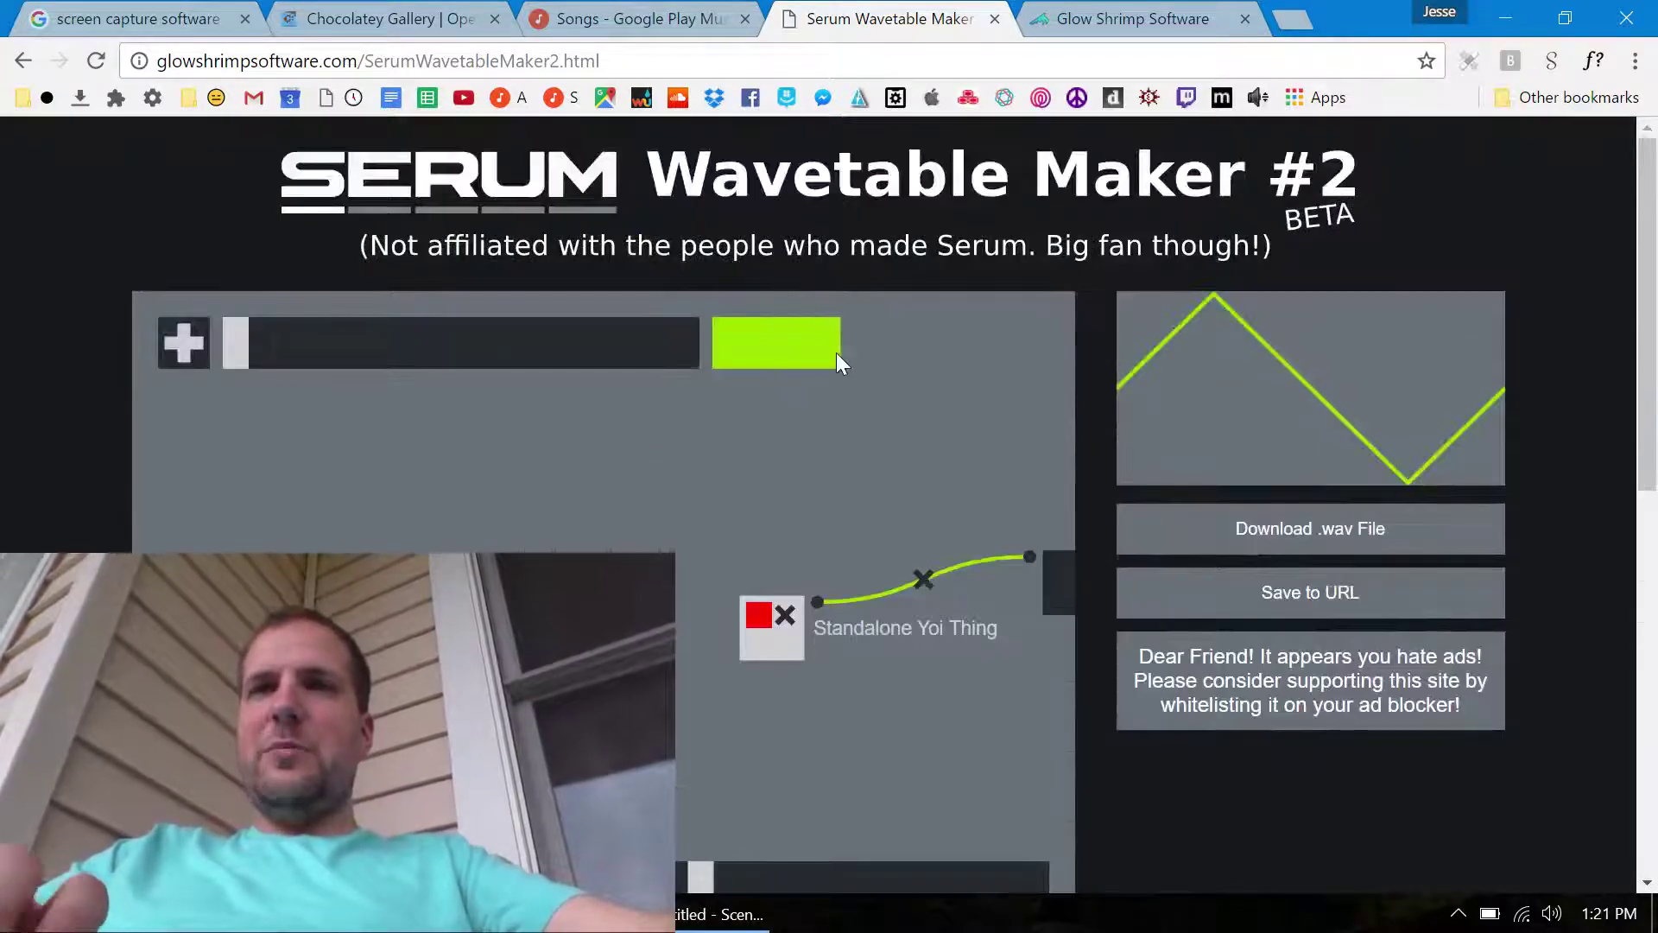
pyautogui.moveTo(779, 646); pyautogui.dragTo(714, 700)
# Switch the node's effect preset to Tri + Input FM
pyautogui.scroll(-1, 1023, 396)
pyautogui.scroll(-9, 1023, 395)
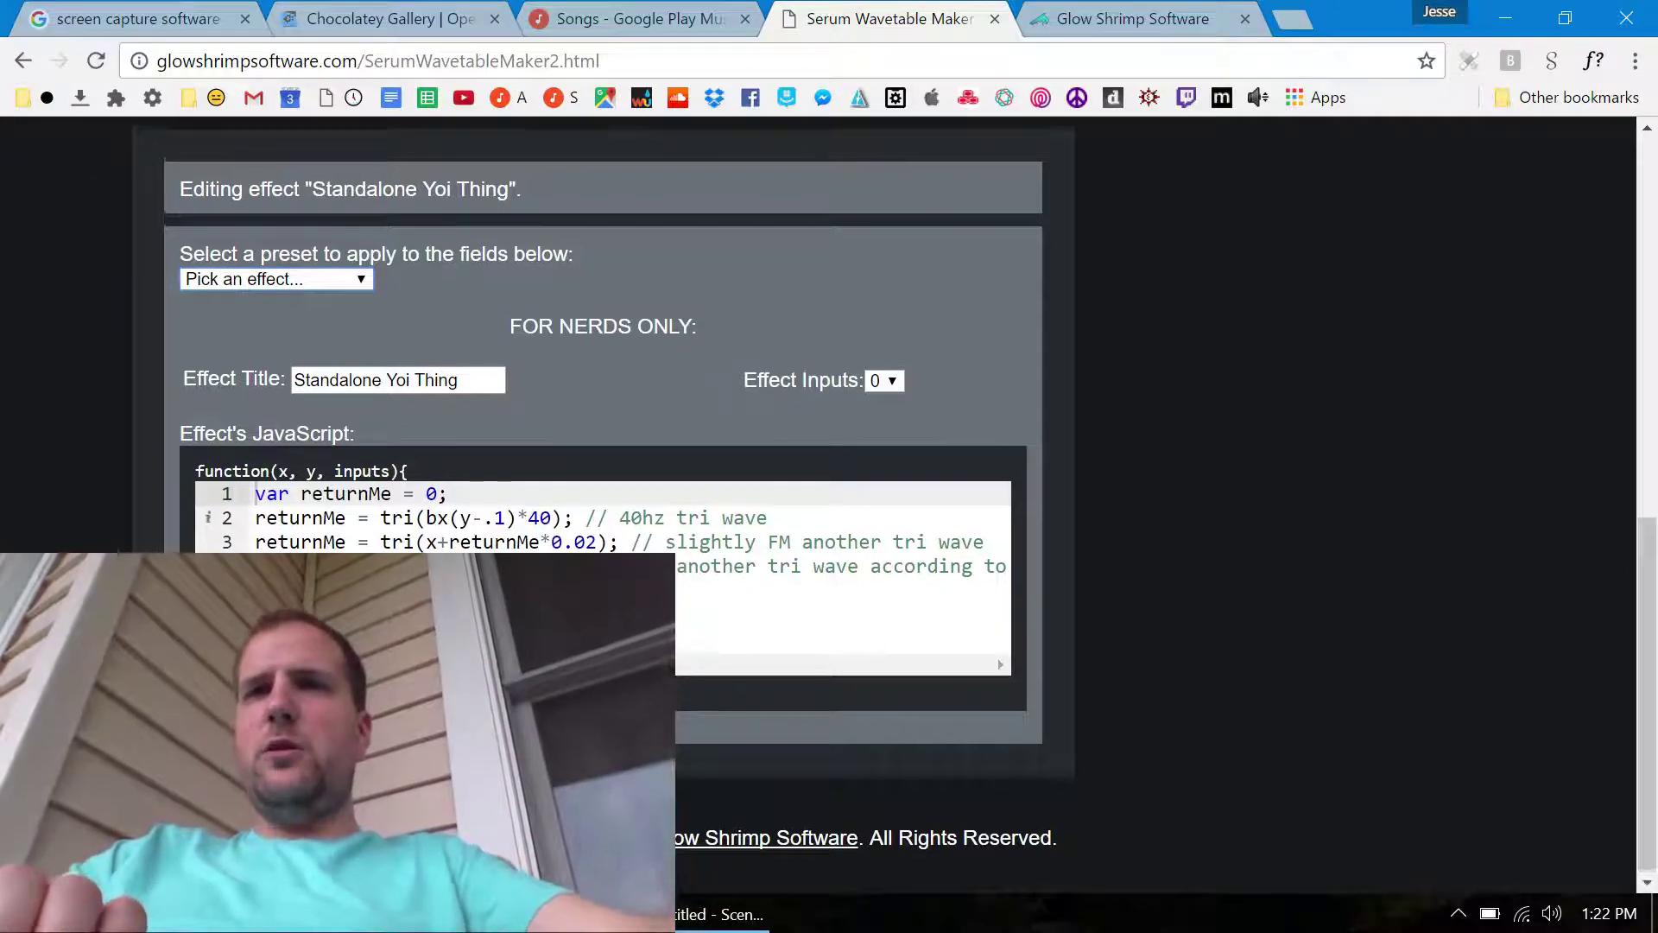
pyautogui.scroll(8, 605, 444)
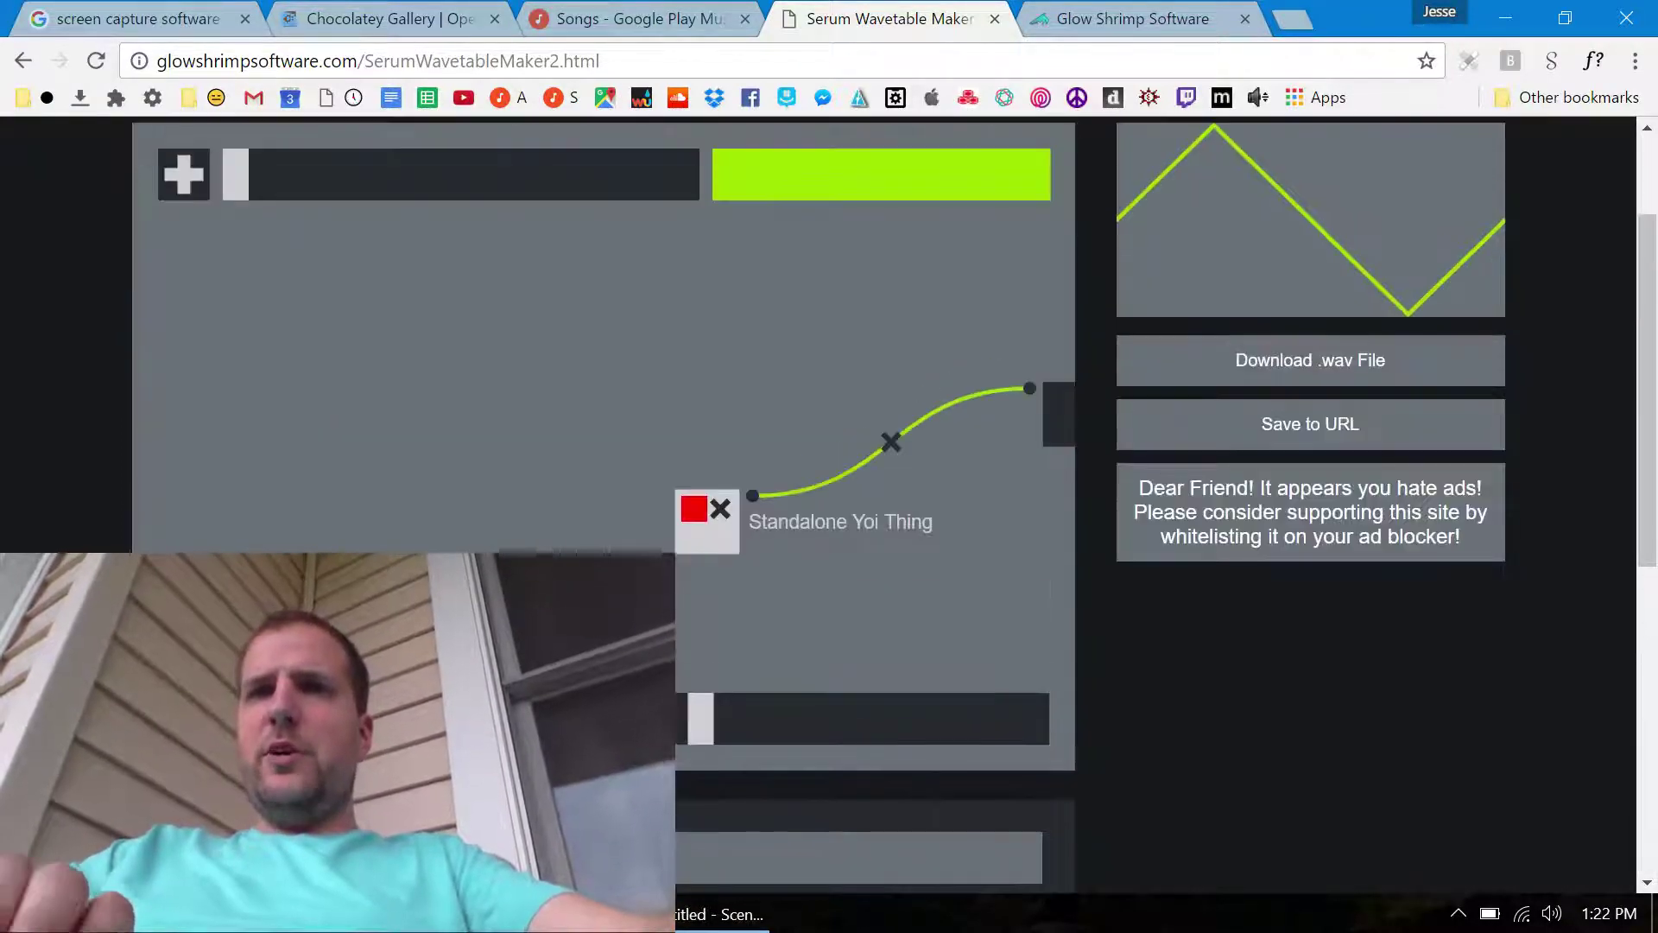
pyautogui.scroll(2, 604, 445)
pyautogui.scroll(-10, 604, 445)
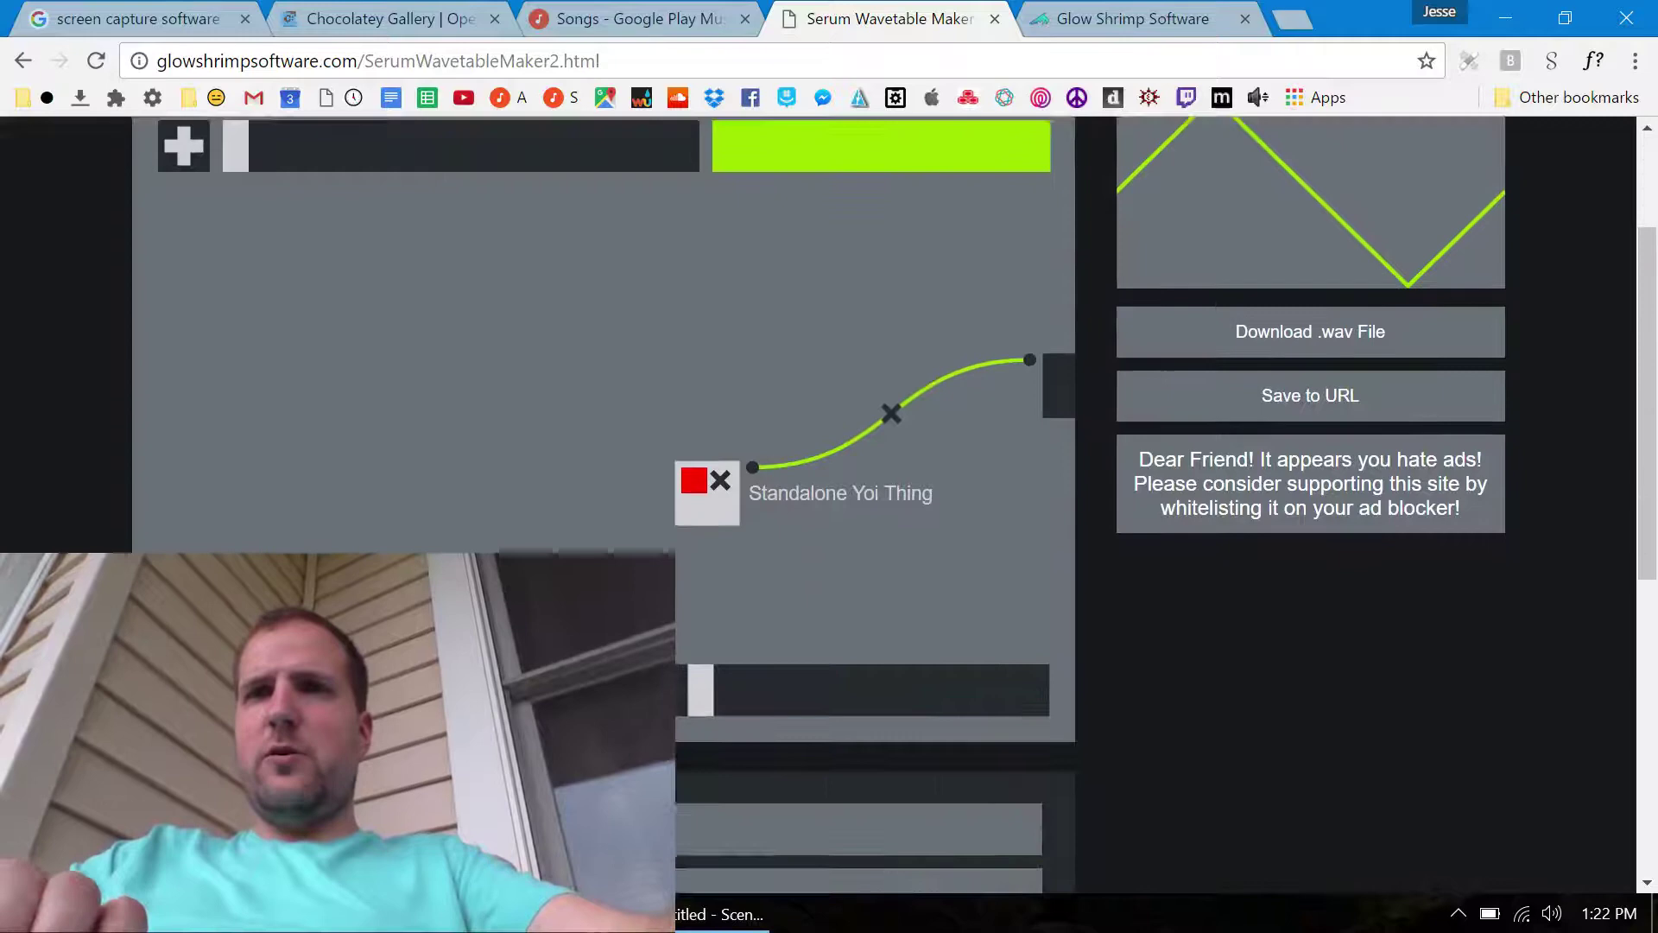
pyautogui.scroll(5, 610, 442)
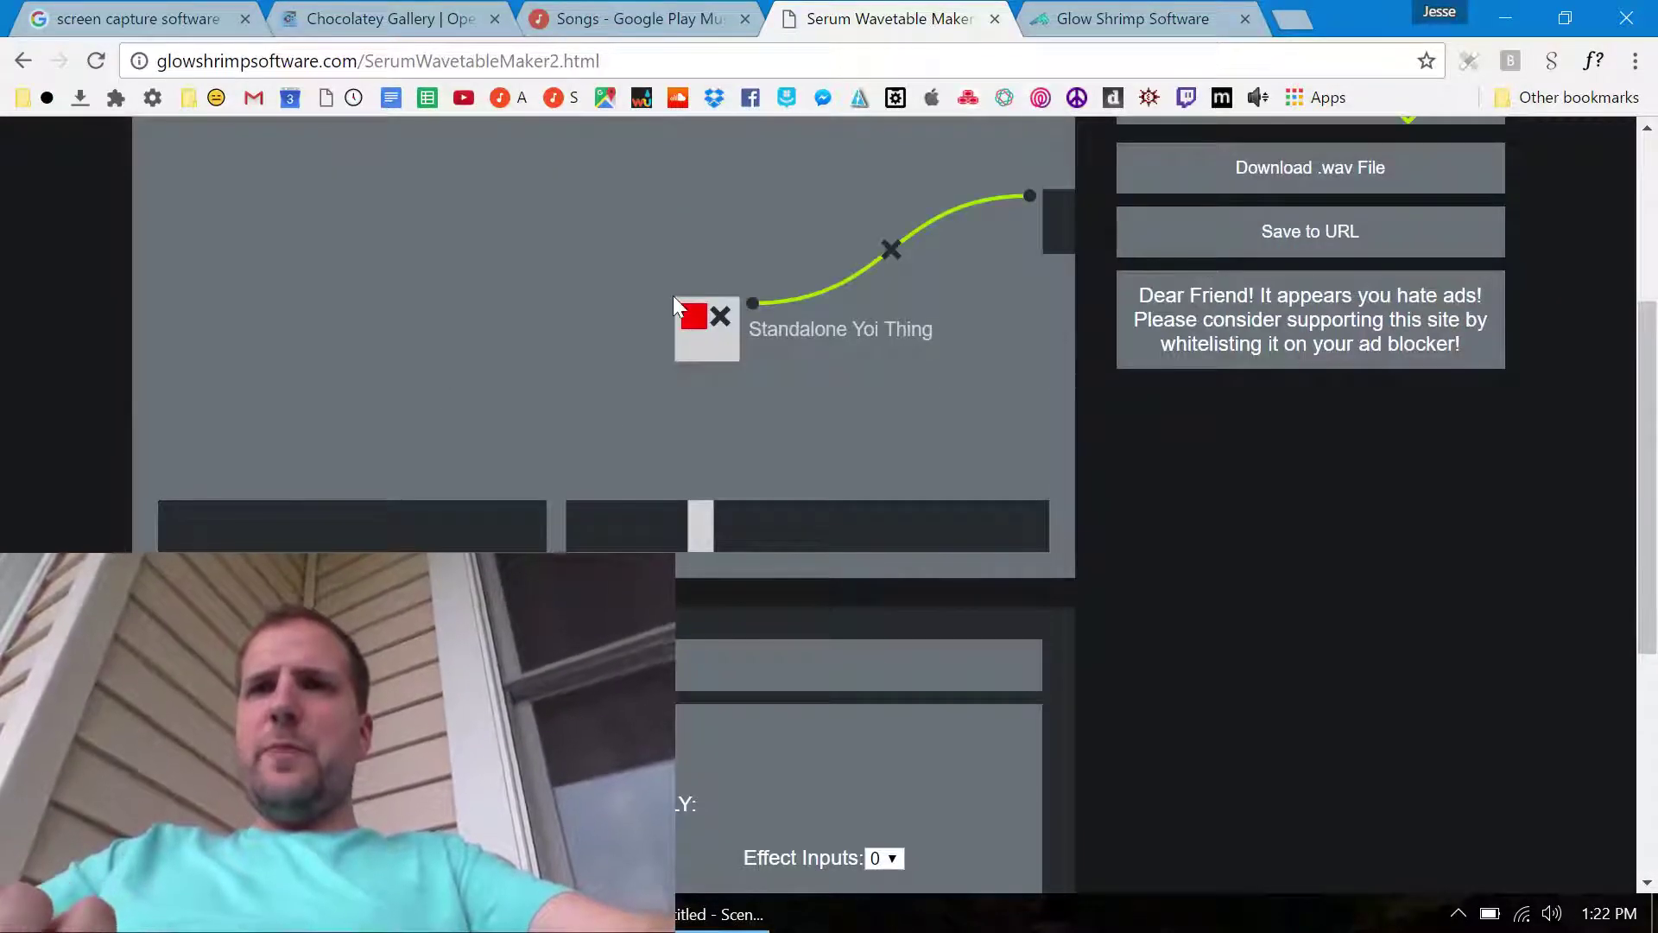
pyautogui.scroll(-5, 675, 299)
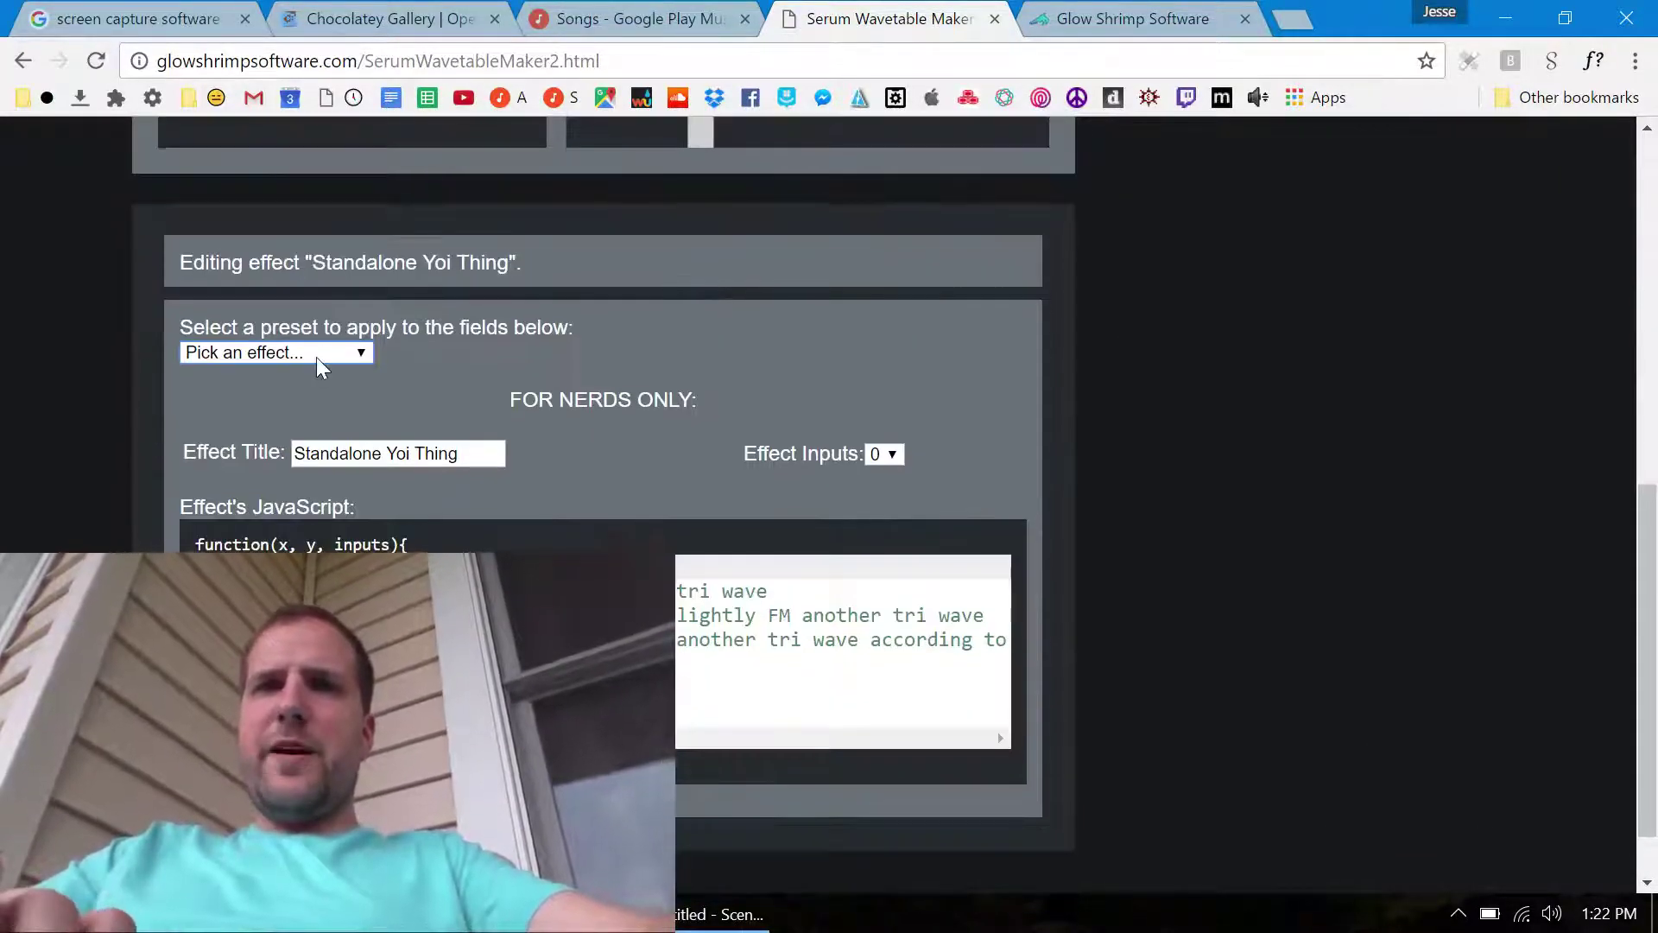
pyautogui.click(316, 354)
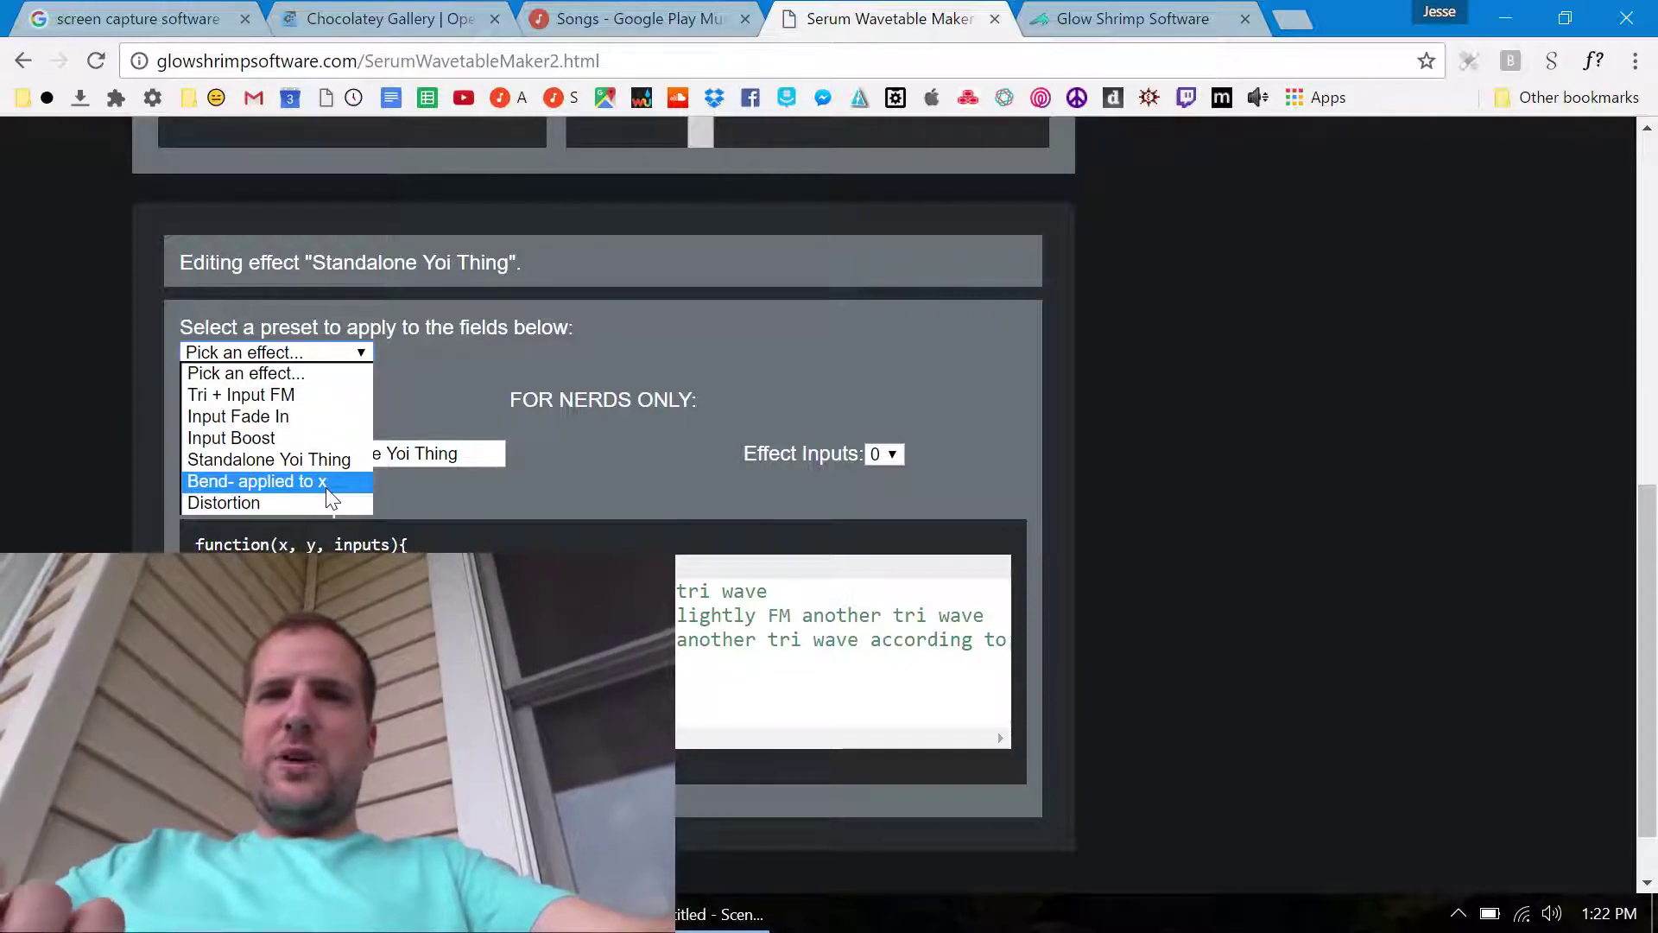
pyautogui.click(331, 394)
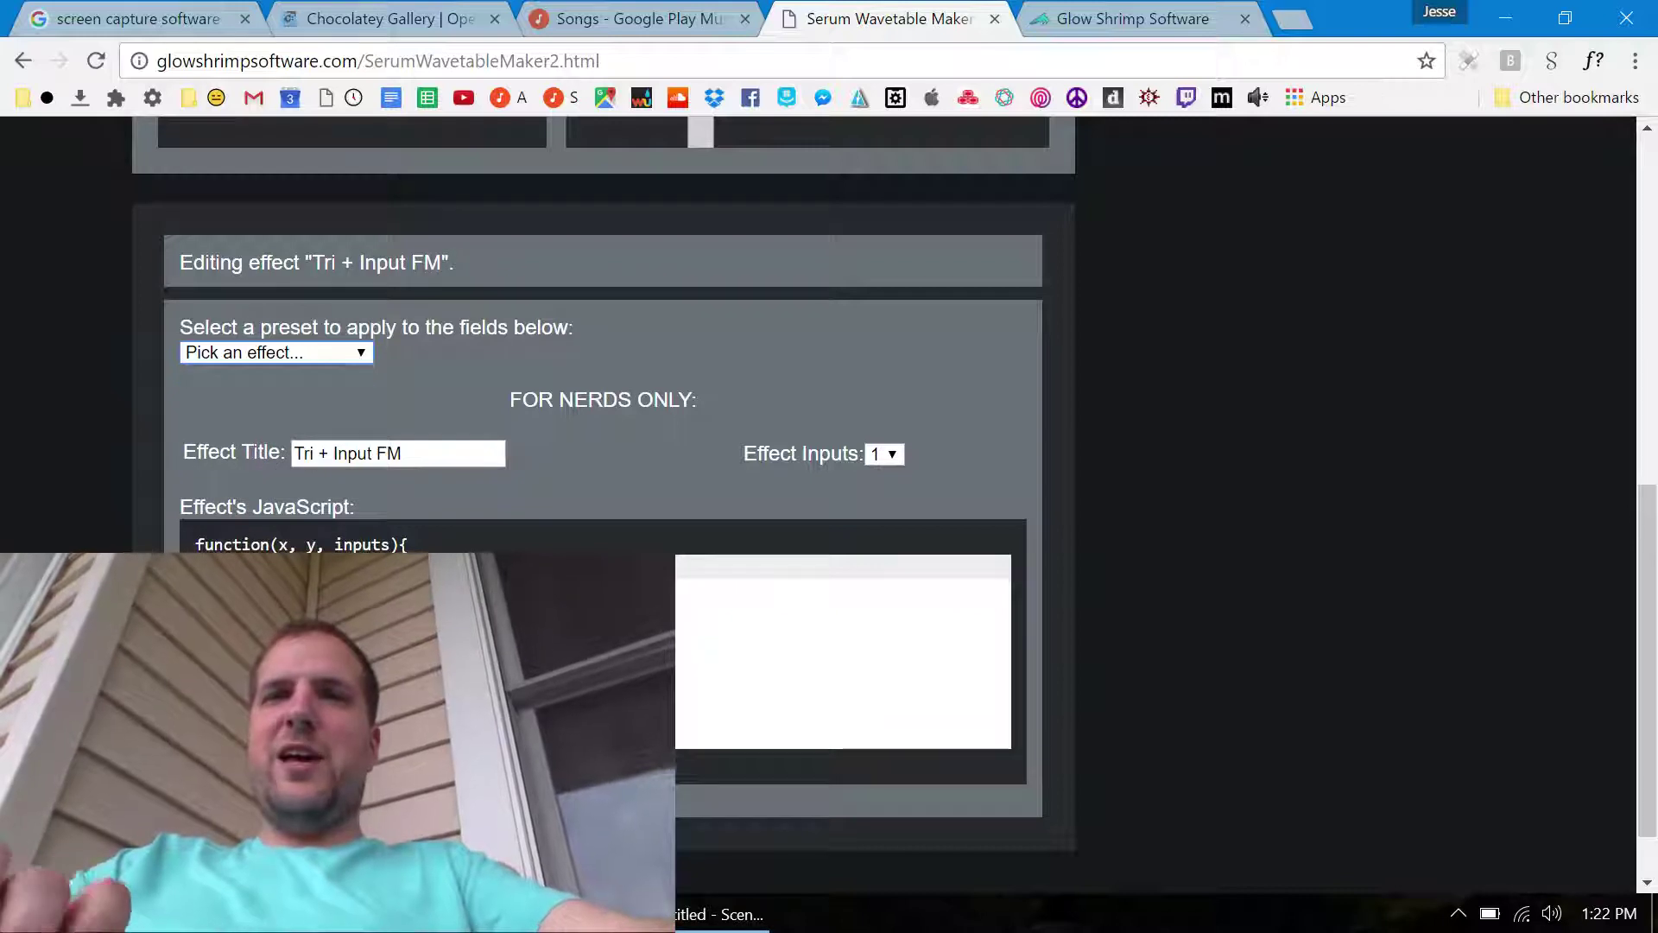
# Shift the Tri + Input FM node to the right and open its code
pyautogui.scroll(8, 917, 643)
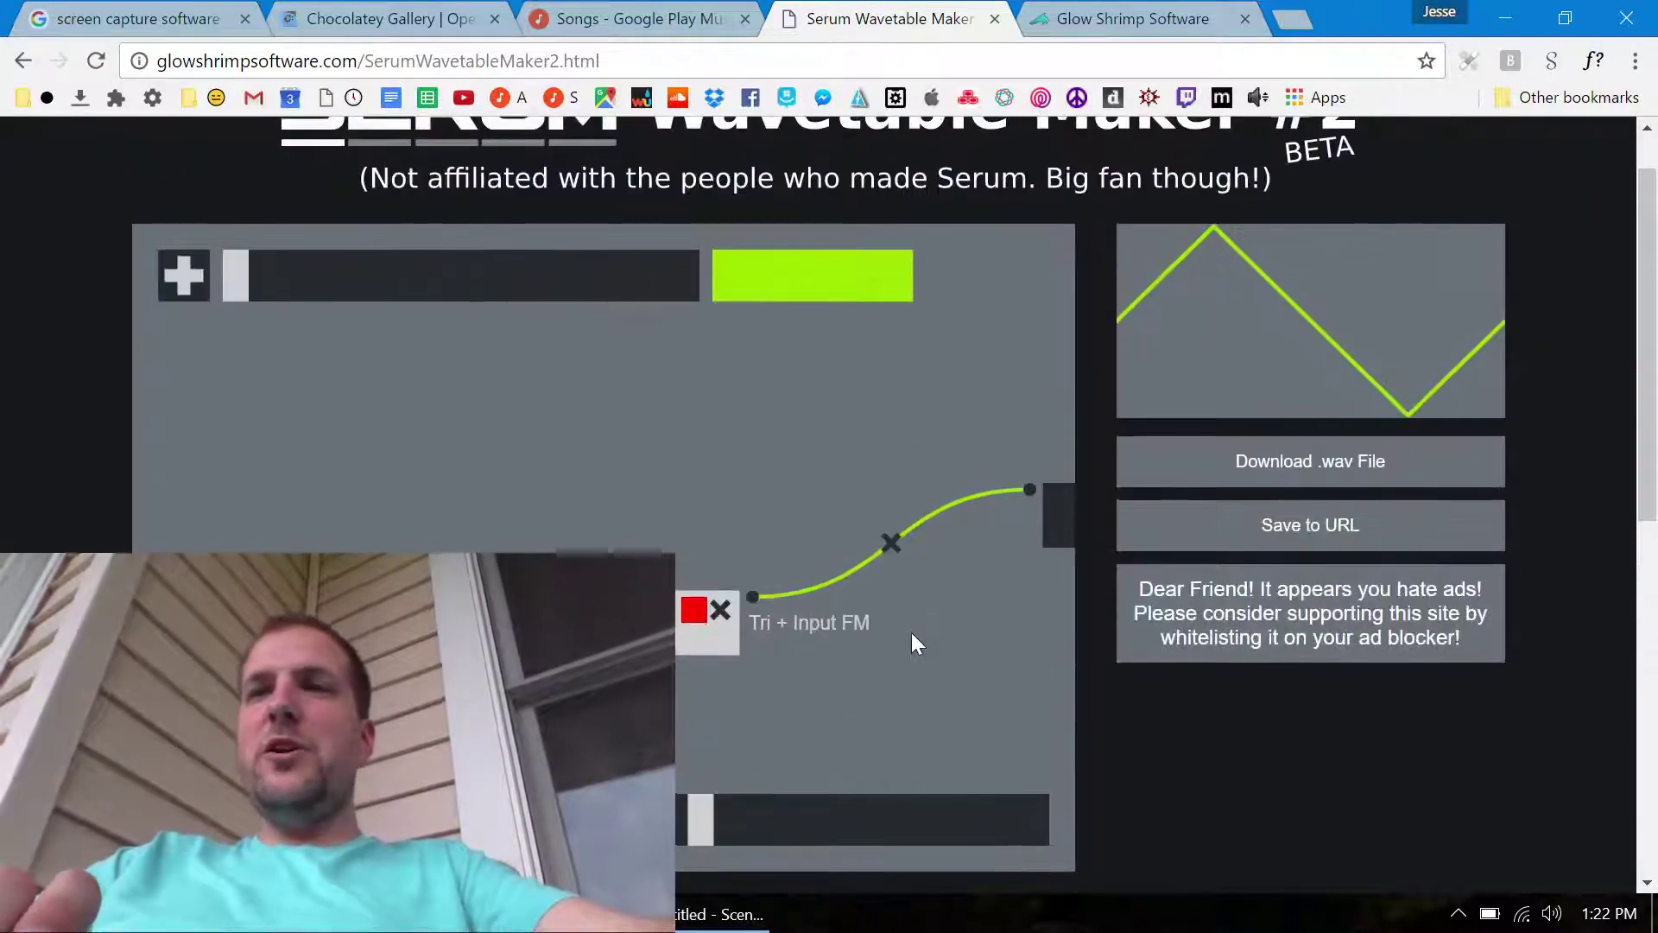
pyautogui.scroll(-1, 918, 644)
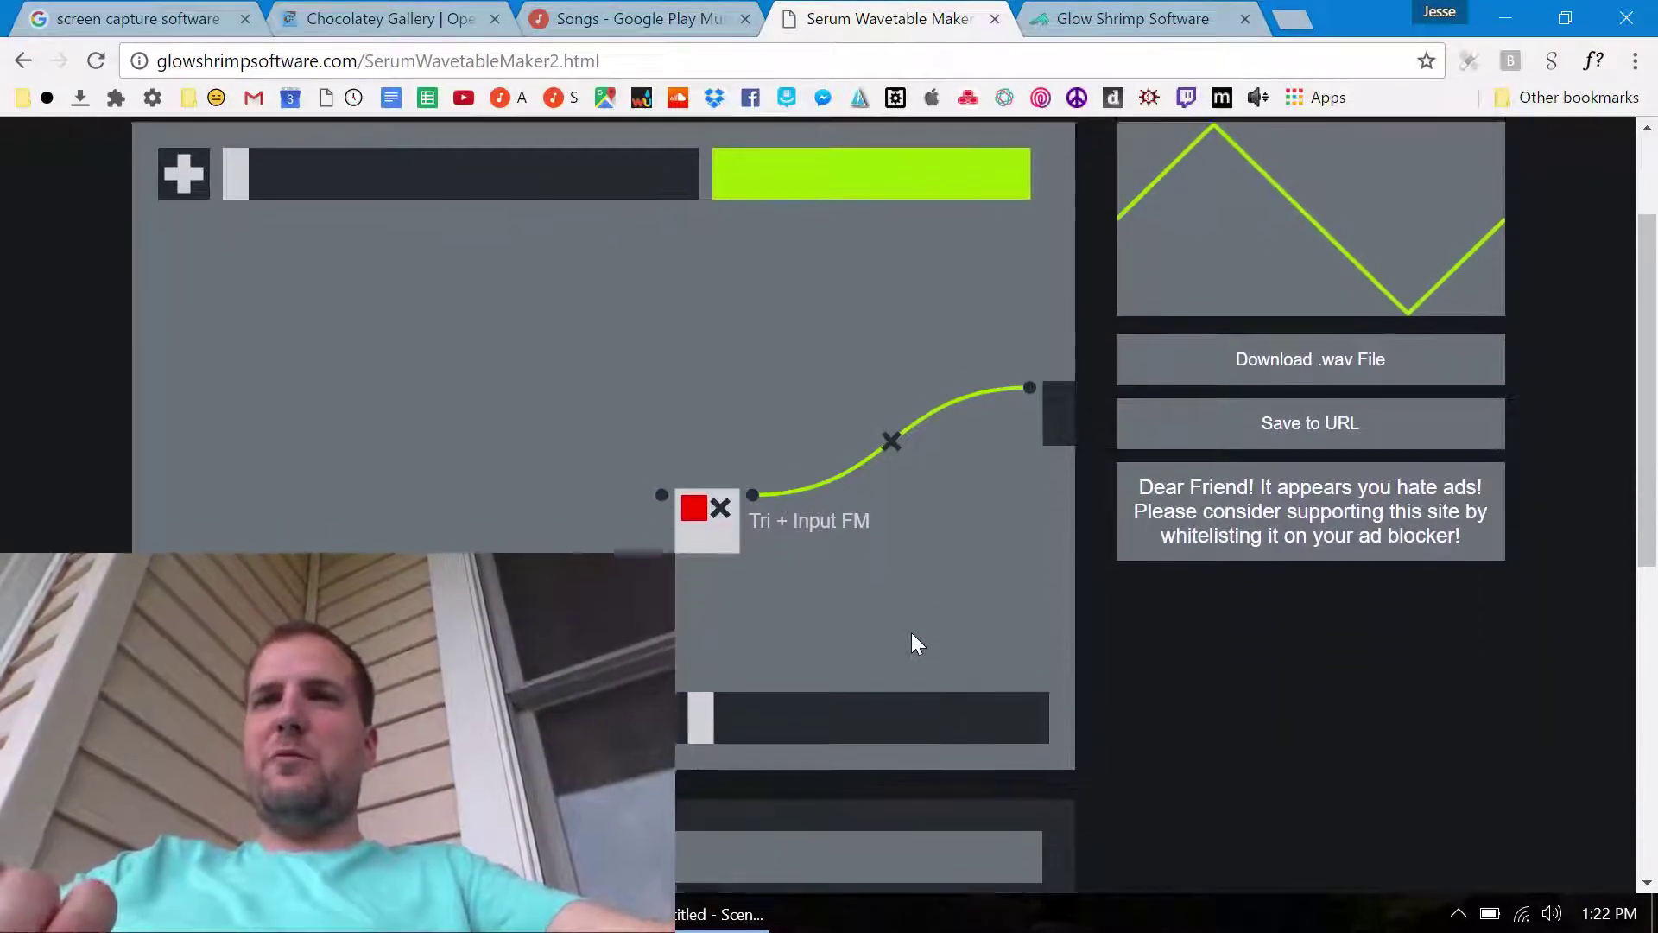
pyautogui.scroll(-1, 918, 643)
pyautogui.moveTo(729, 479); pyautogui.dragTo(864, 455)
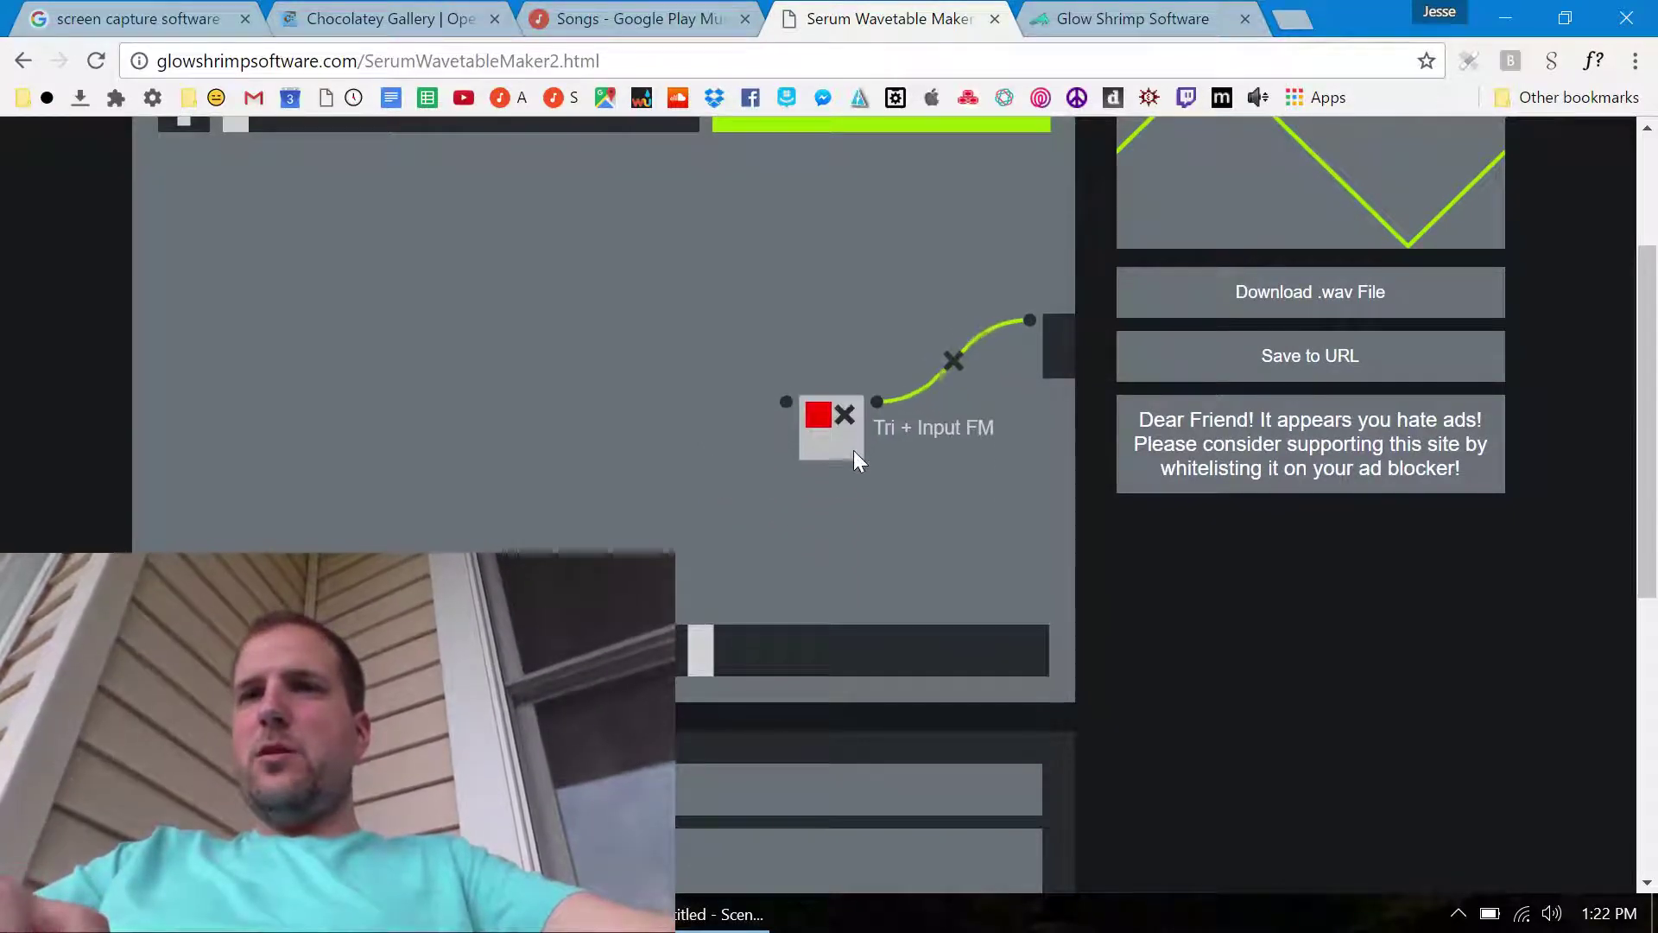
pyautogui.doubleClick(958, 437)
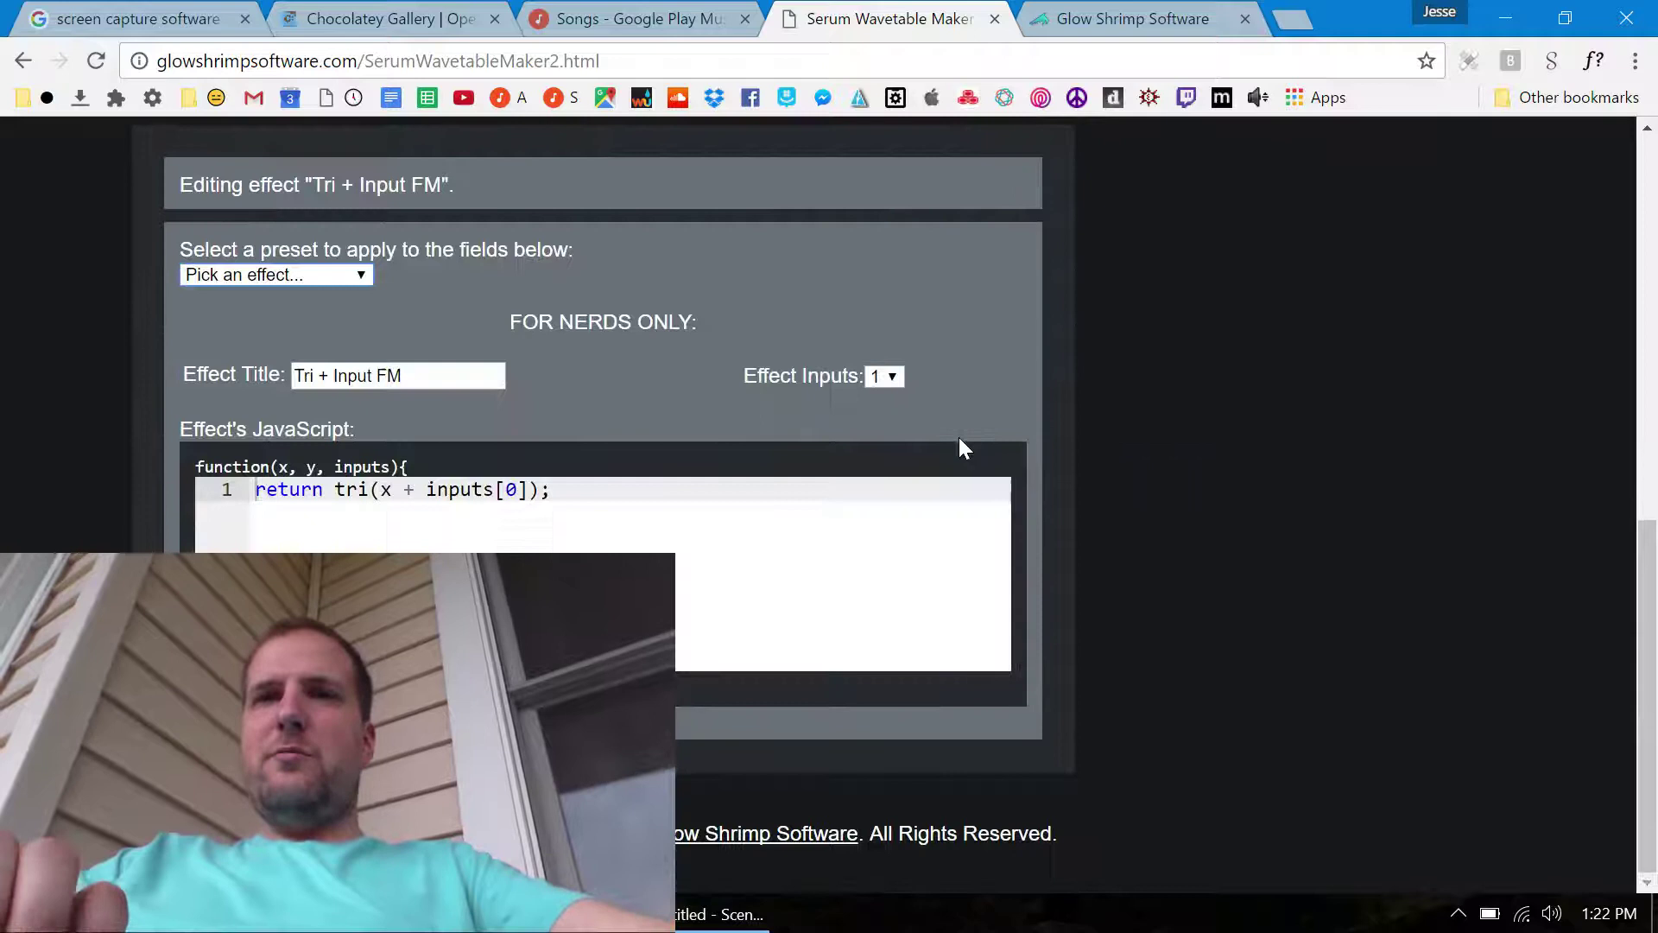
pyautogui.scroll(8, 880, 470)
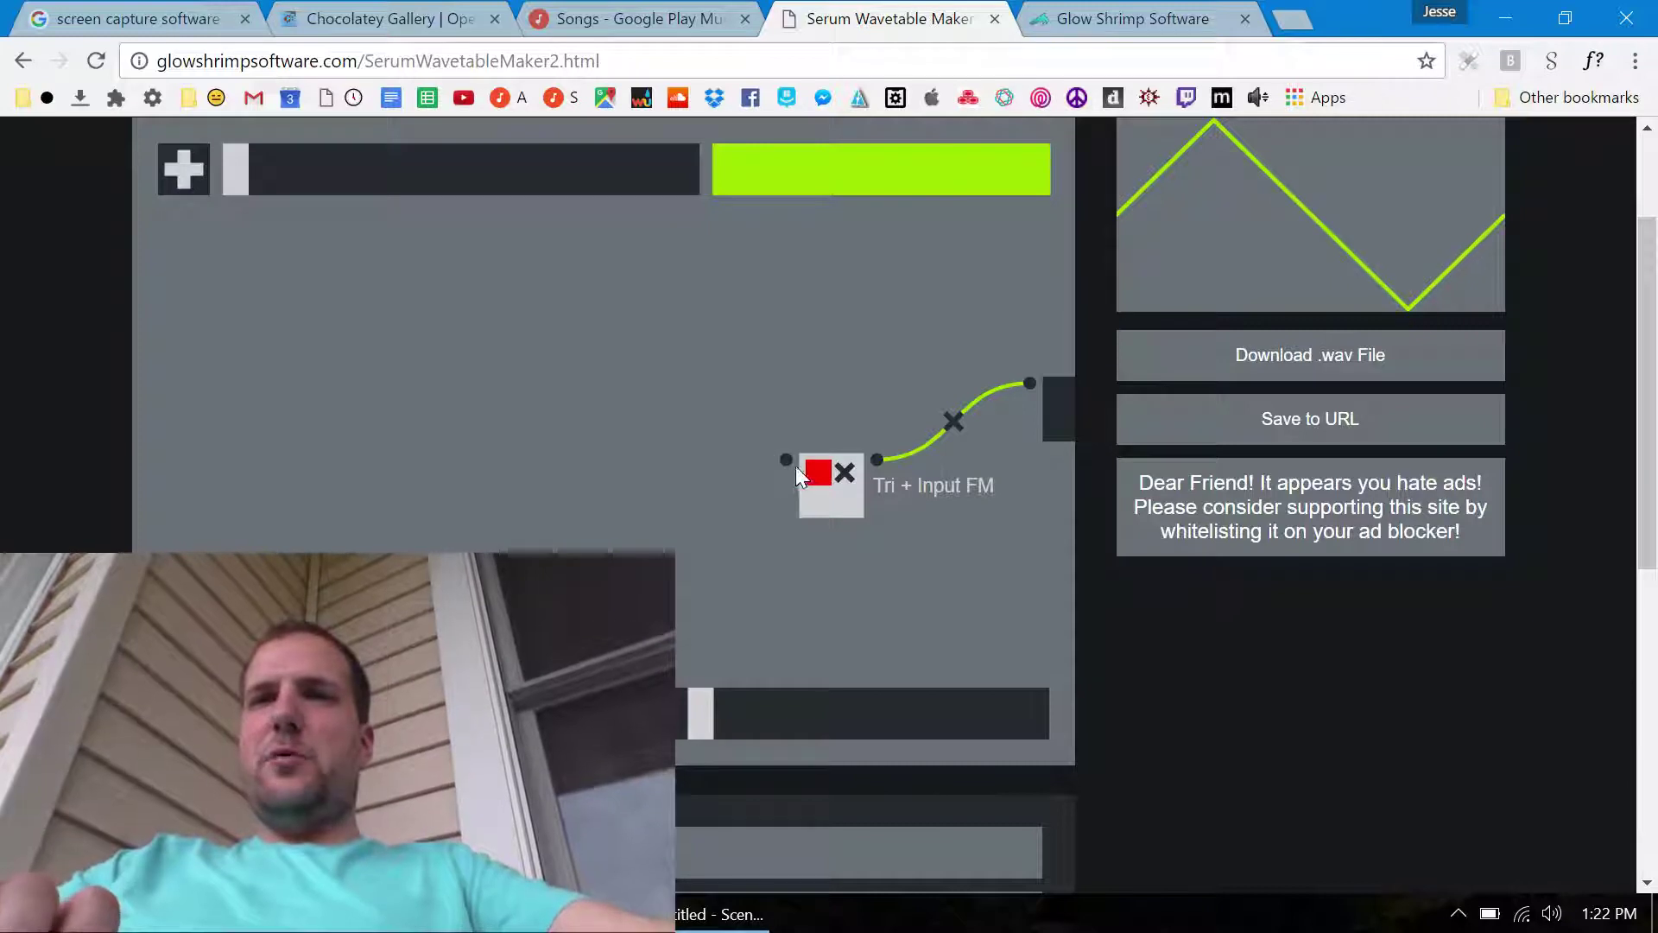
# Add a new node and make it a Tri + Input FM effect
pyautogui.click(185, 171)
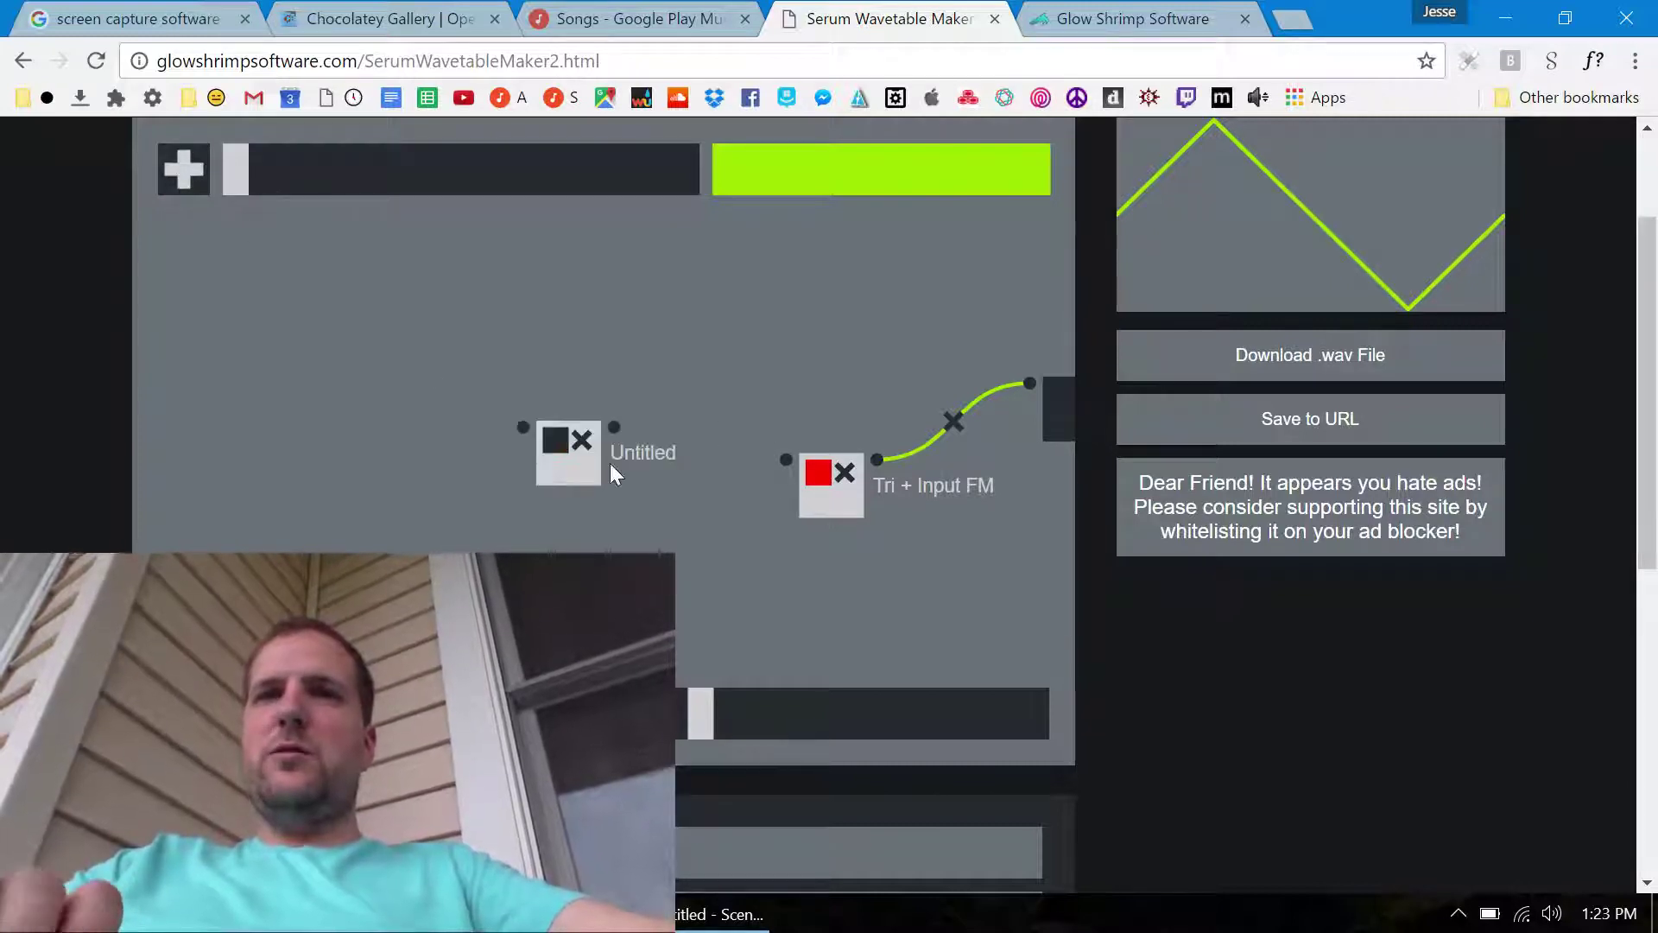
pyautogui.click(568, 452)
pyautogui.scroll(-8, 738, 320)
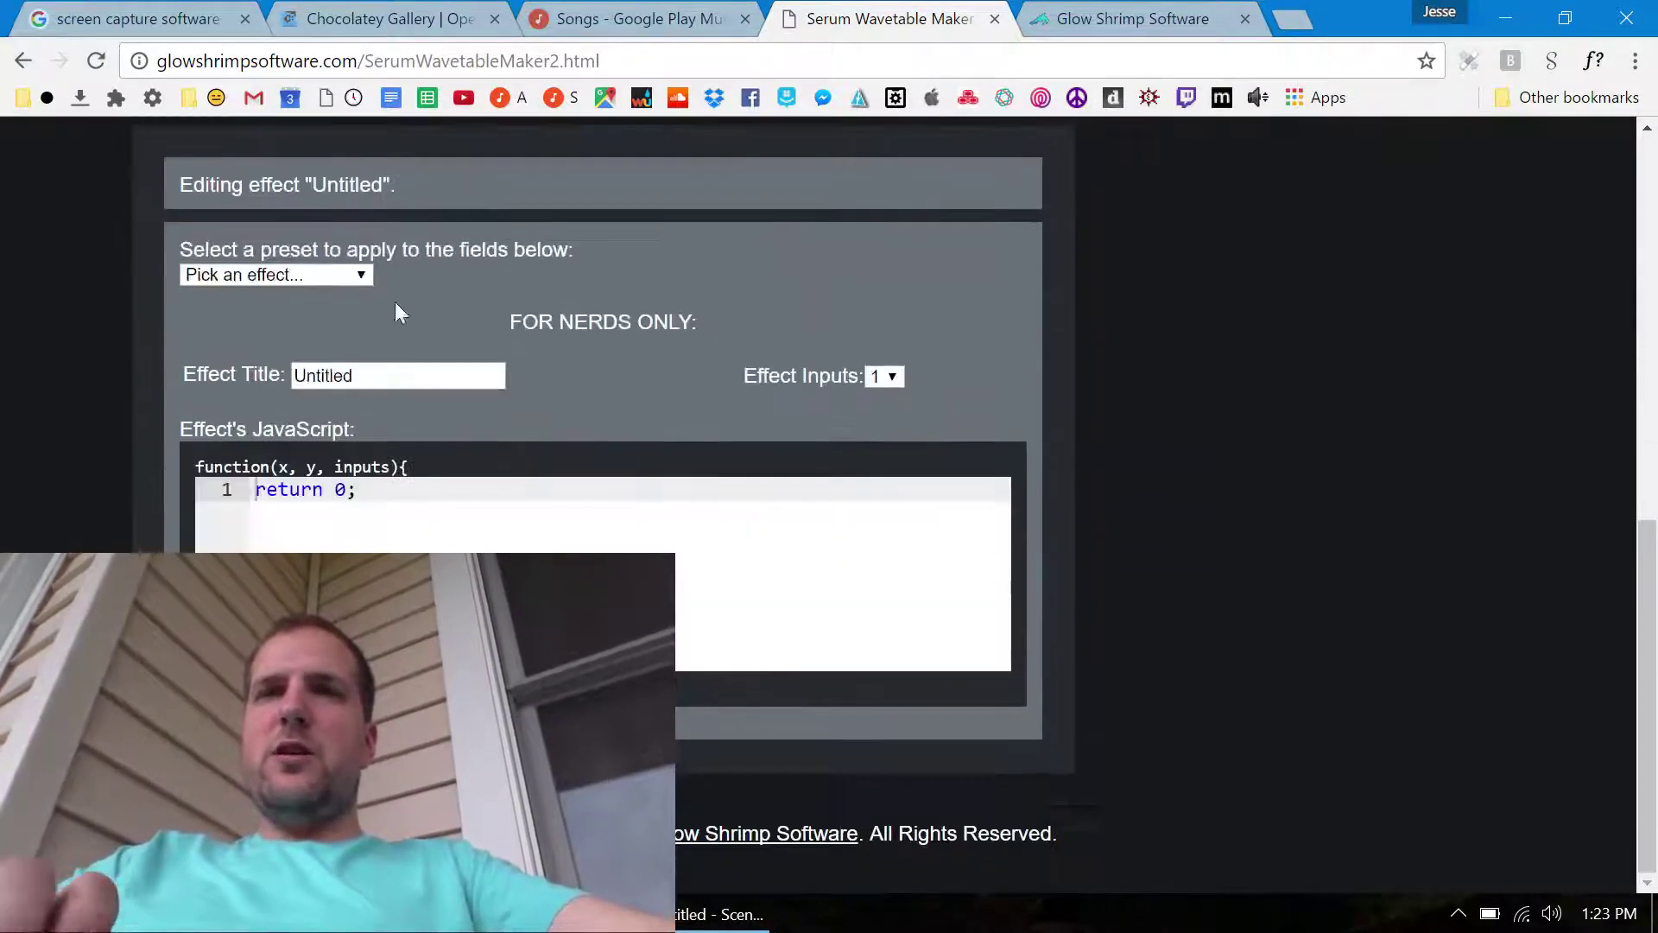
pyautogui.click(259, 275)
pyautogui.click(250, 315)
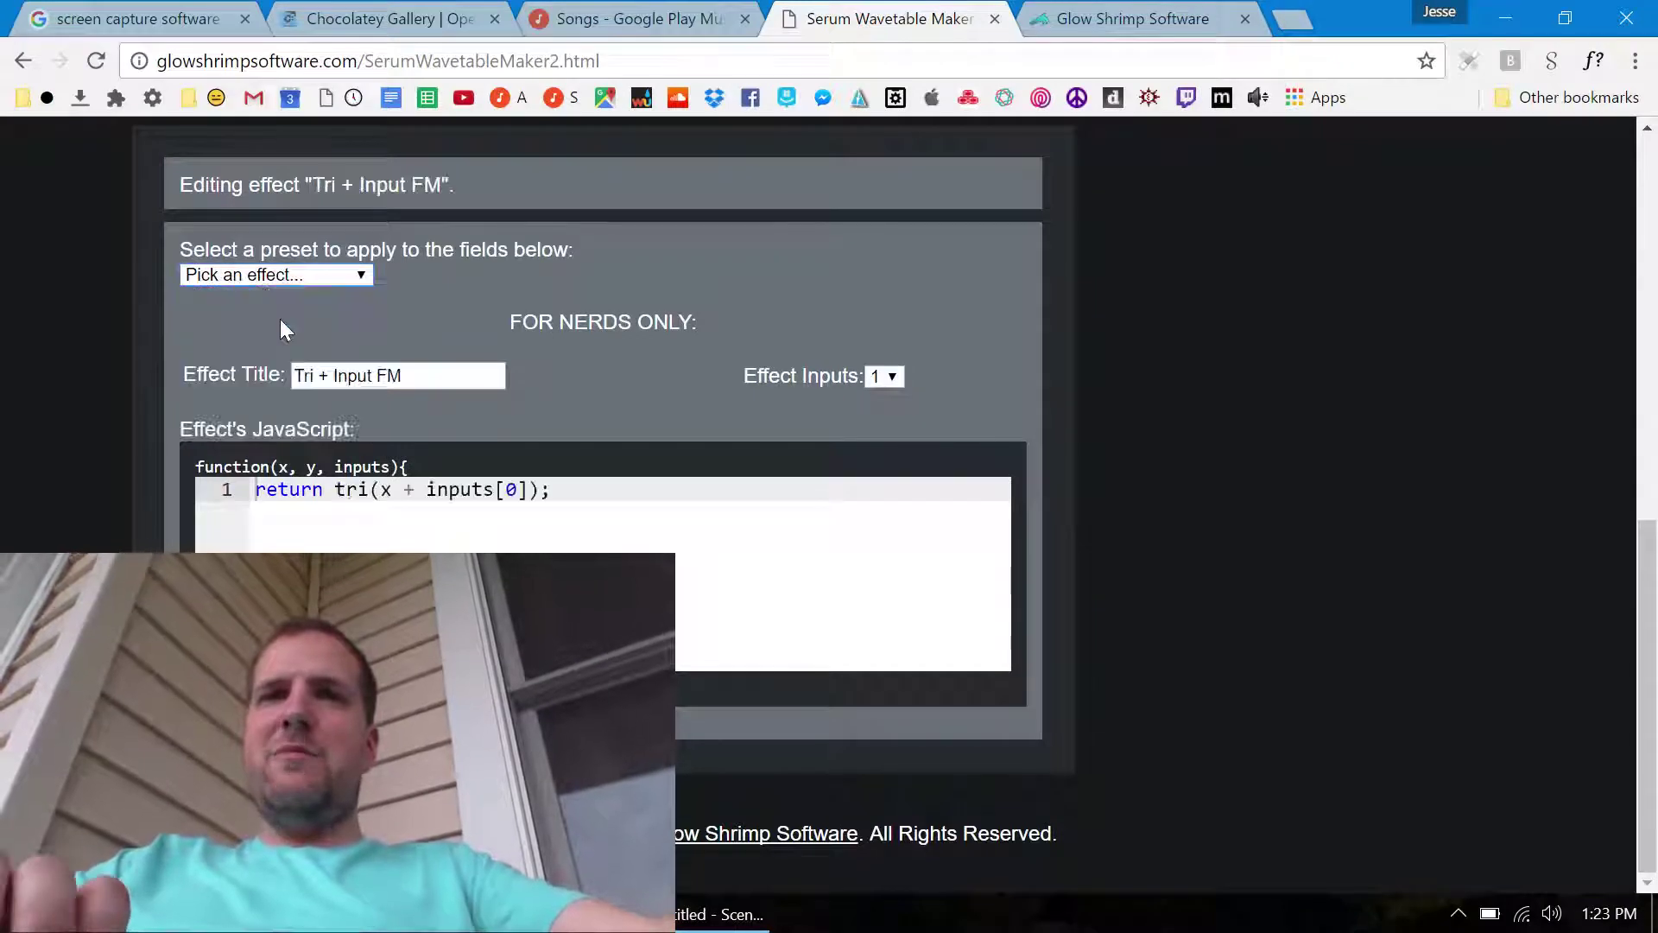
pyautogui.scroll(8, 735, 525)
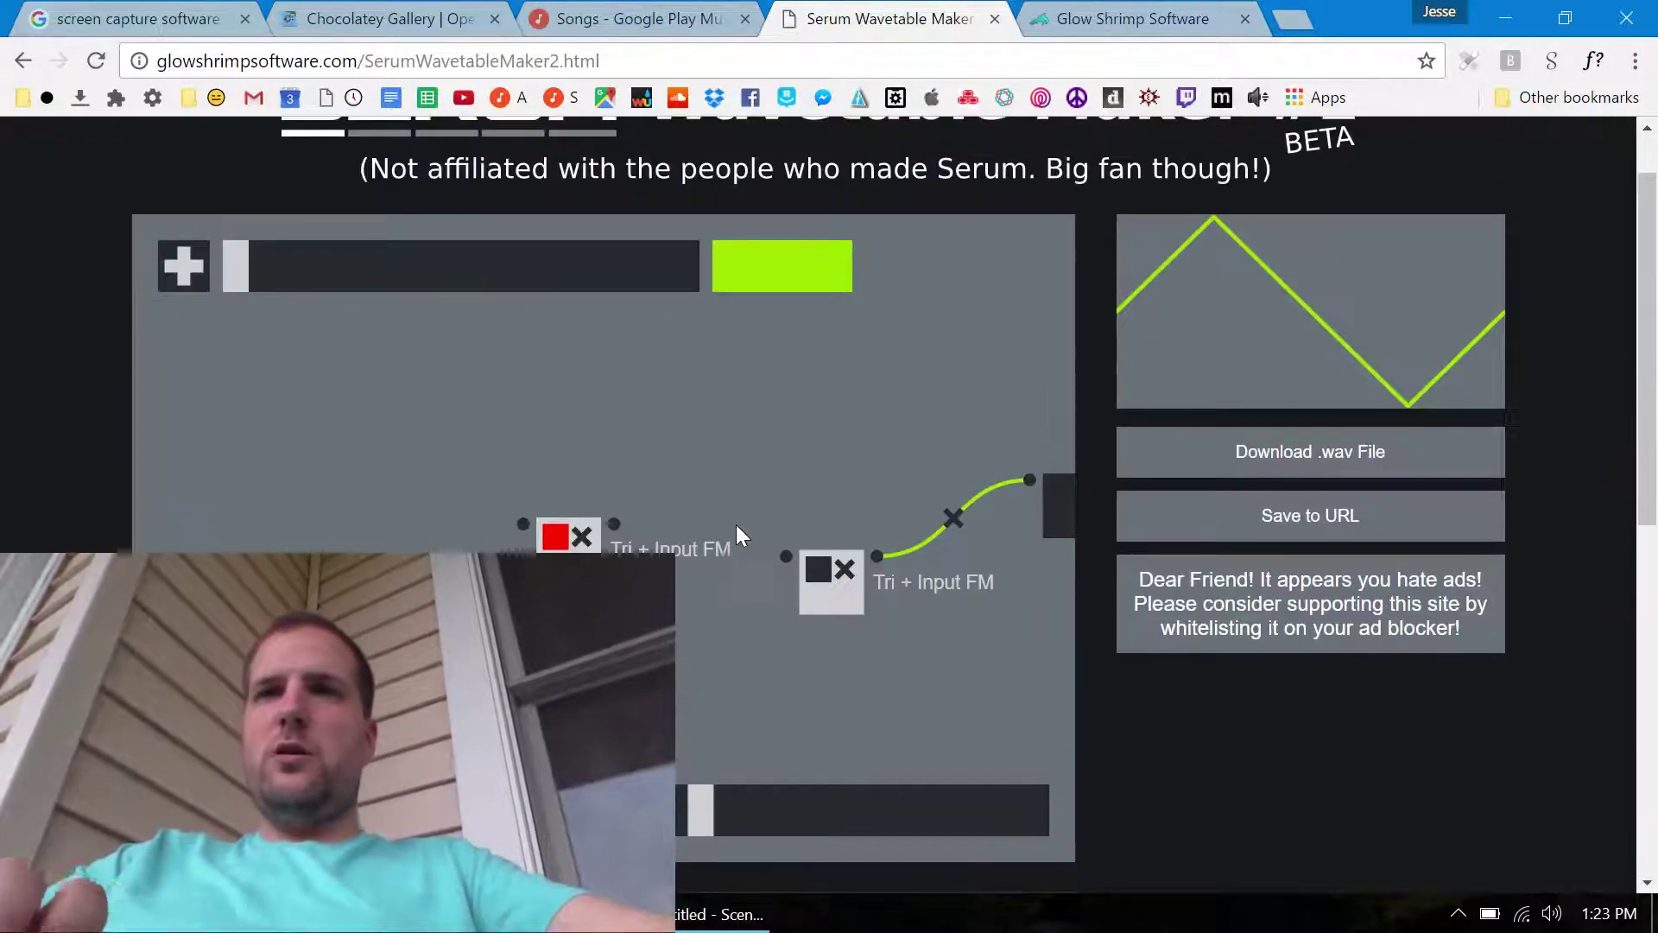
# Connect the left Tri + Input FM node's output into the right node and open the right node's code
pyautogui.moveTo(614, 523); pyautogui.dragTo(788, 557)
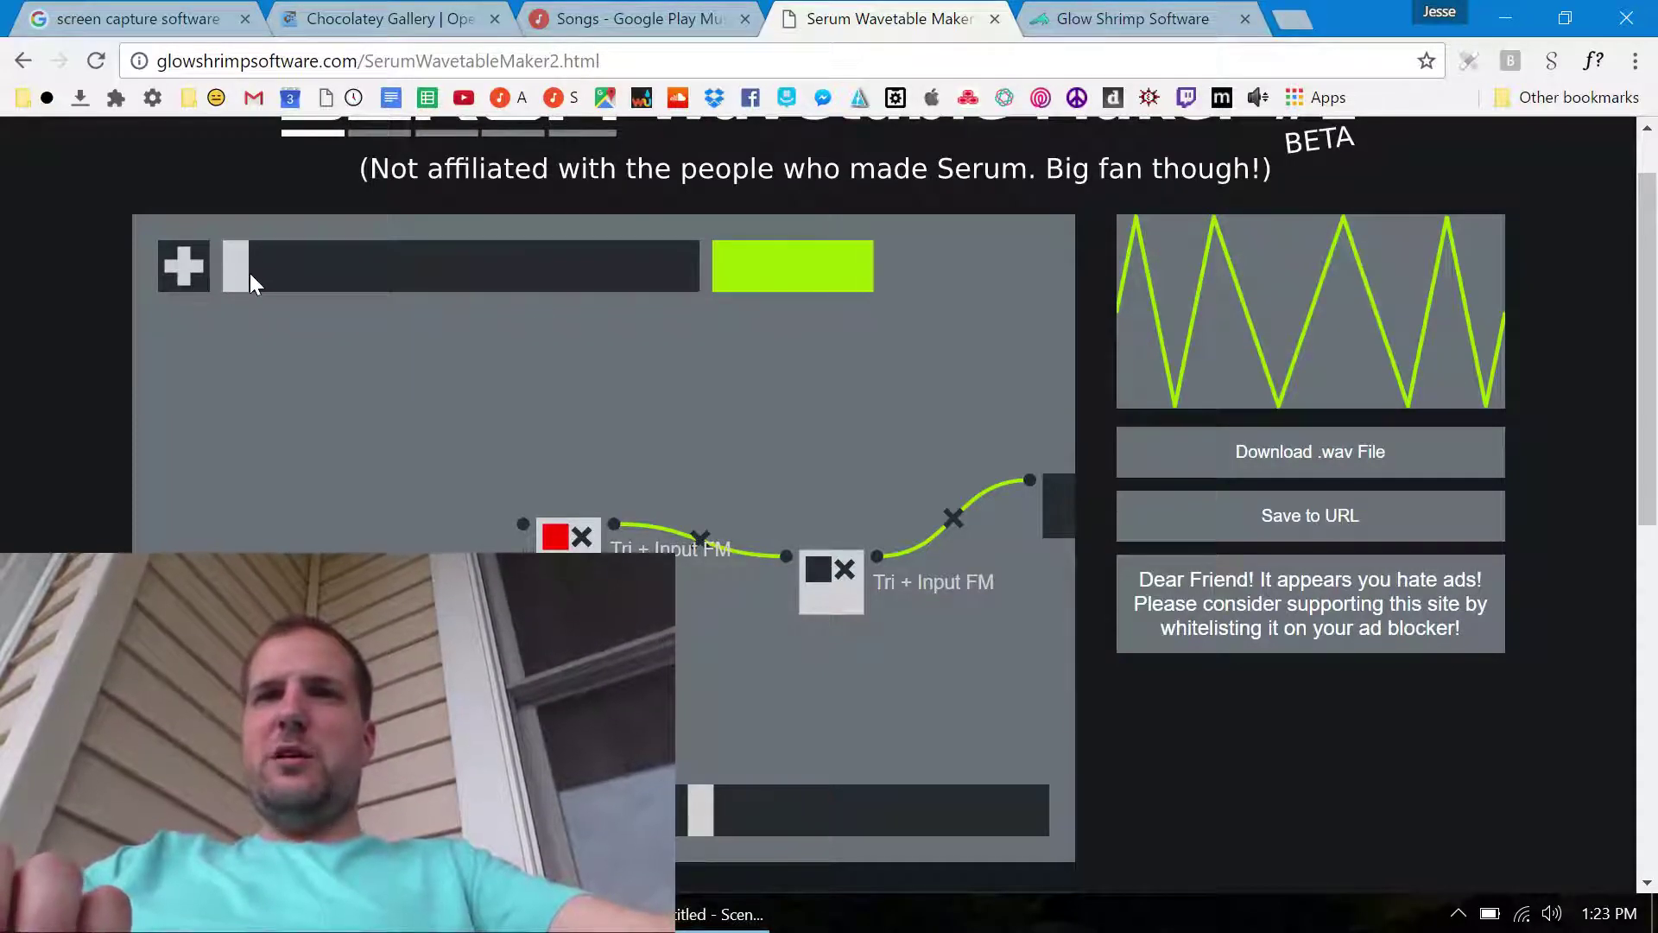
pyautogui.moveTo(242, 273); pyautogui.dragTo(482, 278)
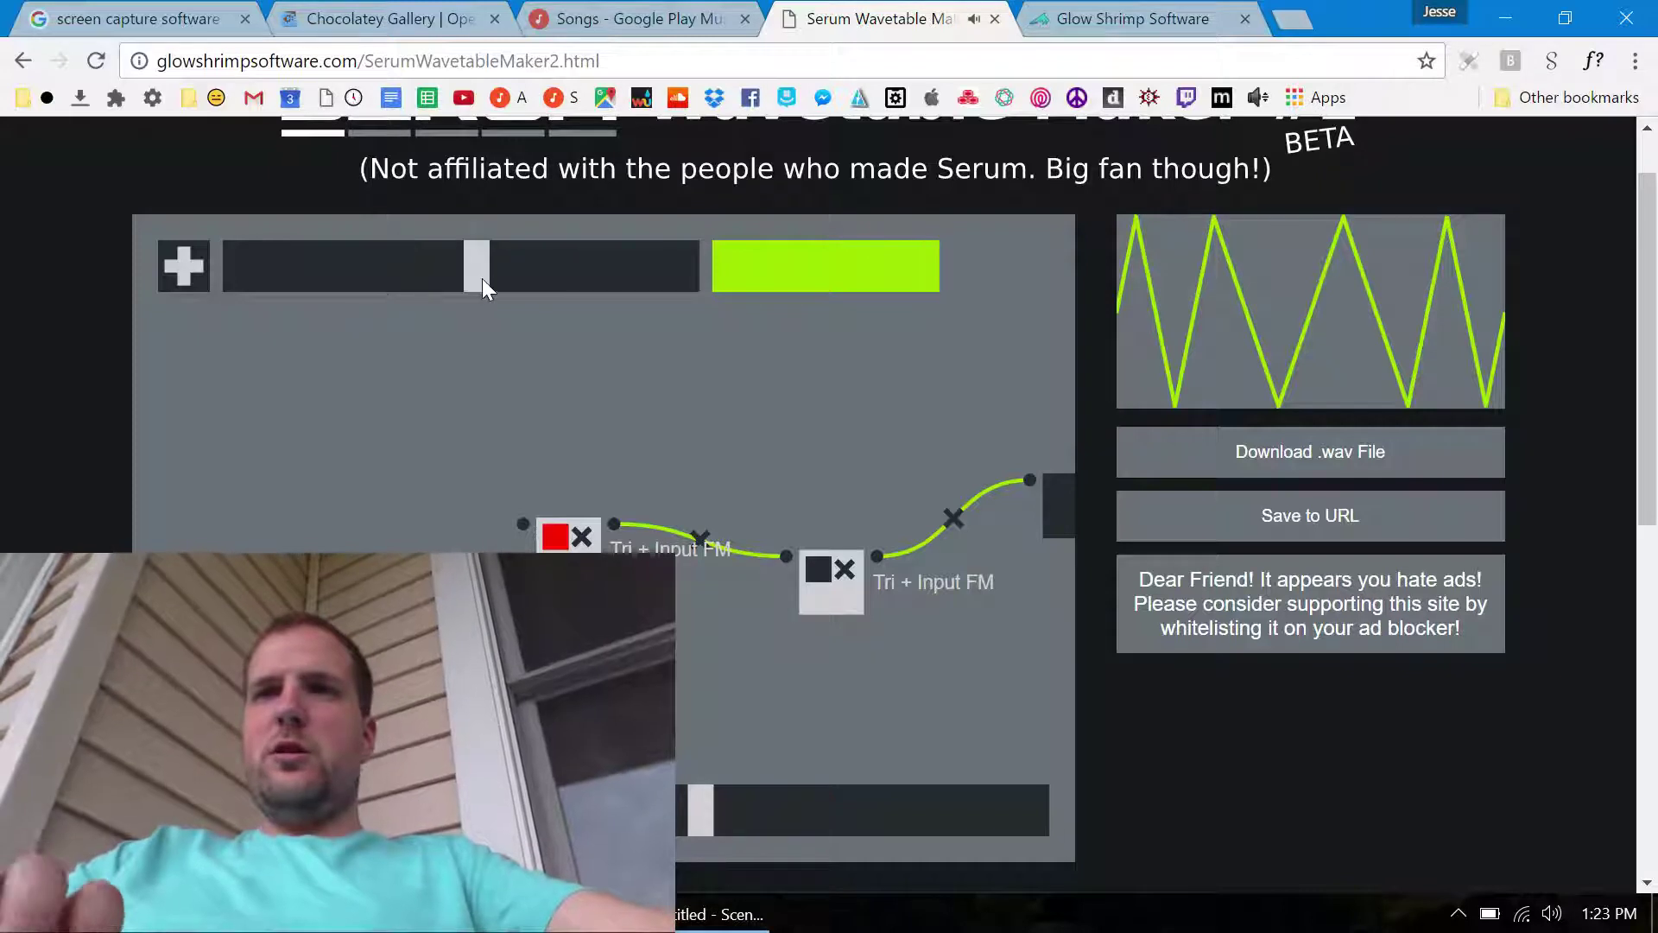
pyautogui.click(818, 568)
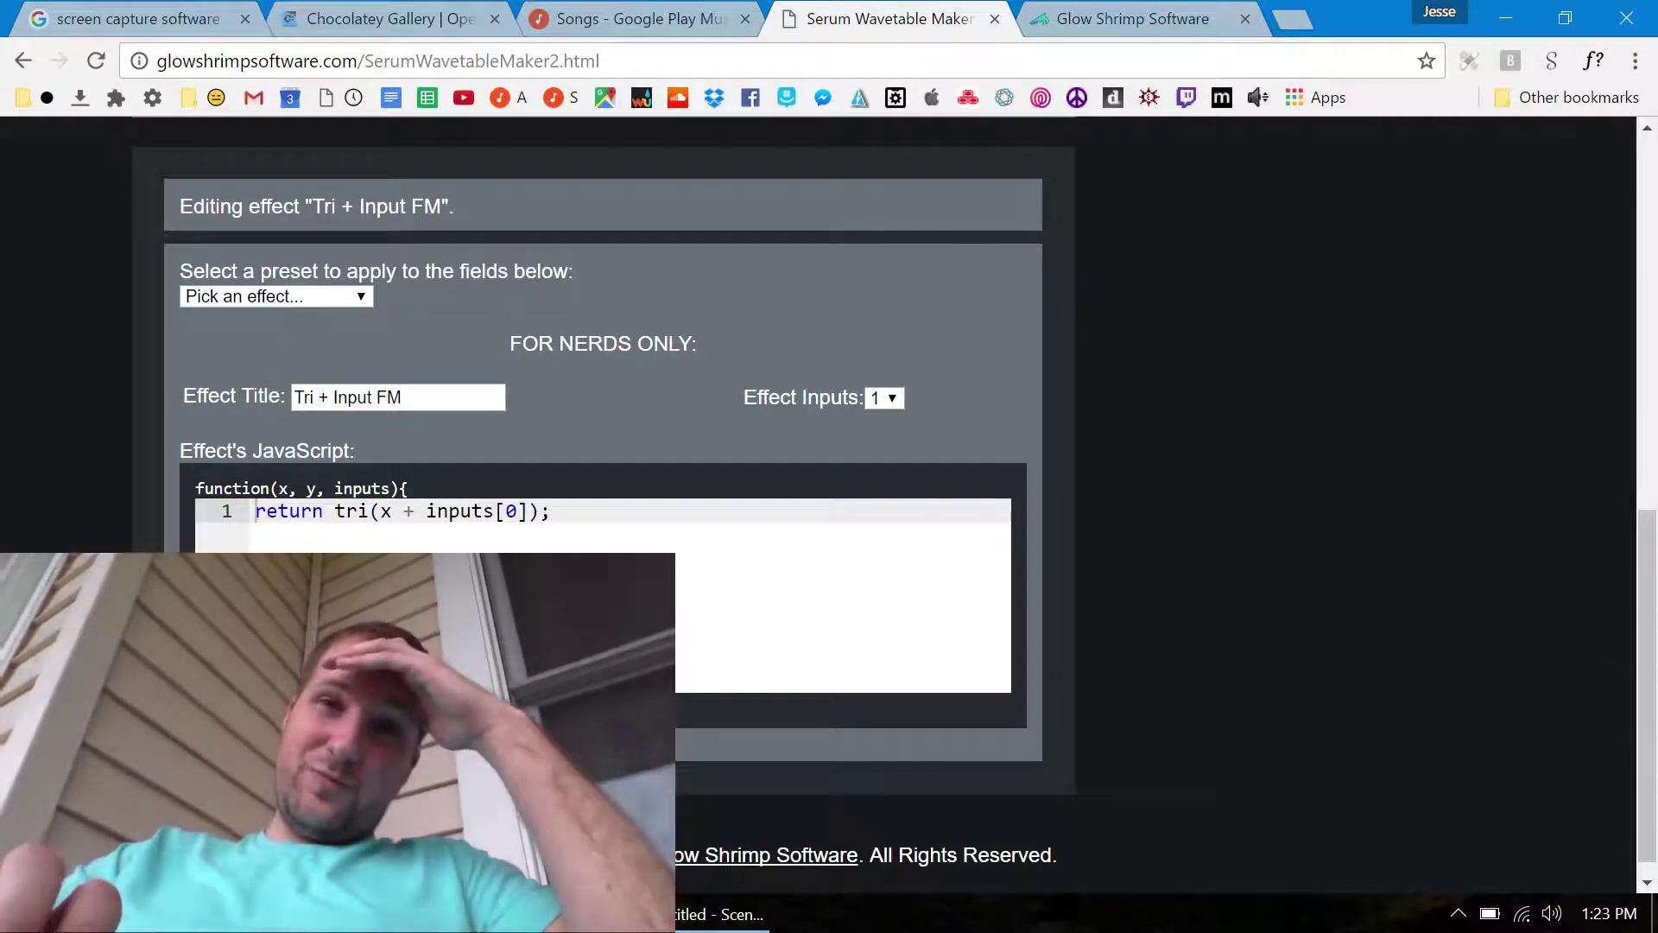
# Append *x after inputs[0] so the formula becomes tri(x + inputs[0]*x), then check the preview
pyautogui.click(530, 512)
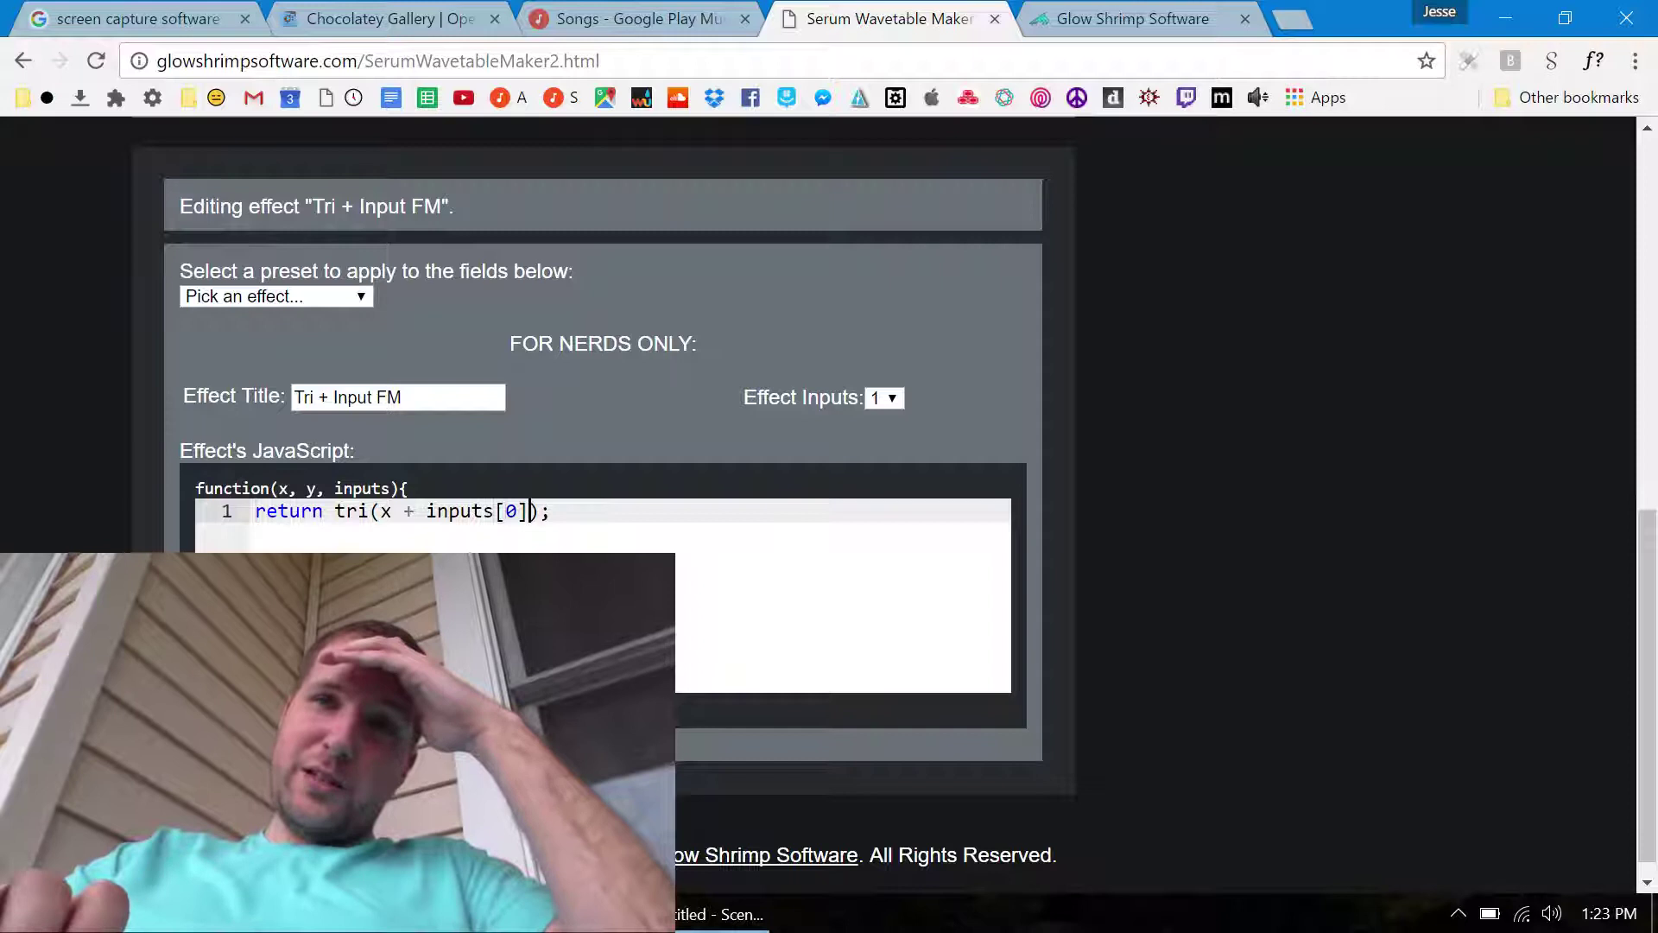
pyautogui.write('*')
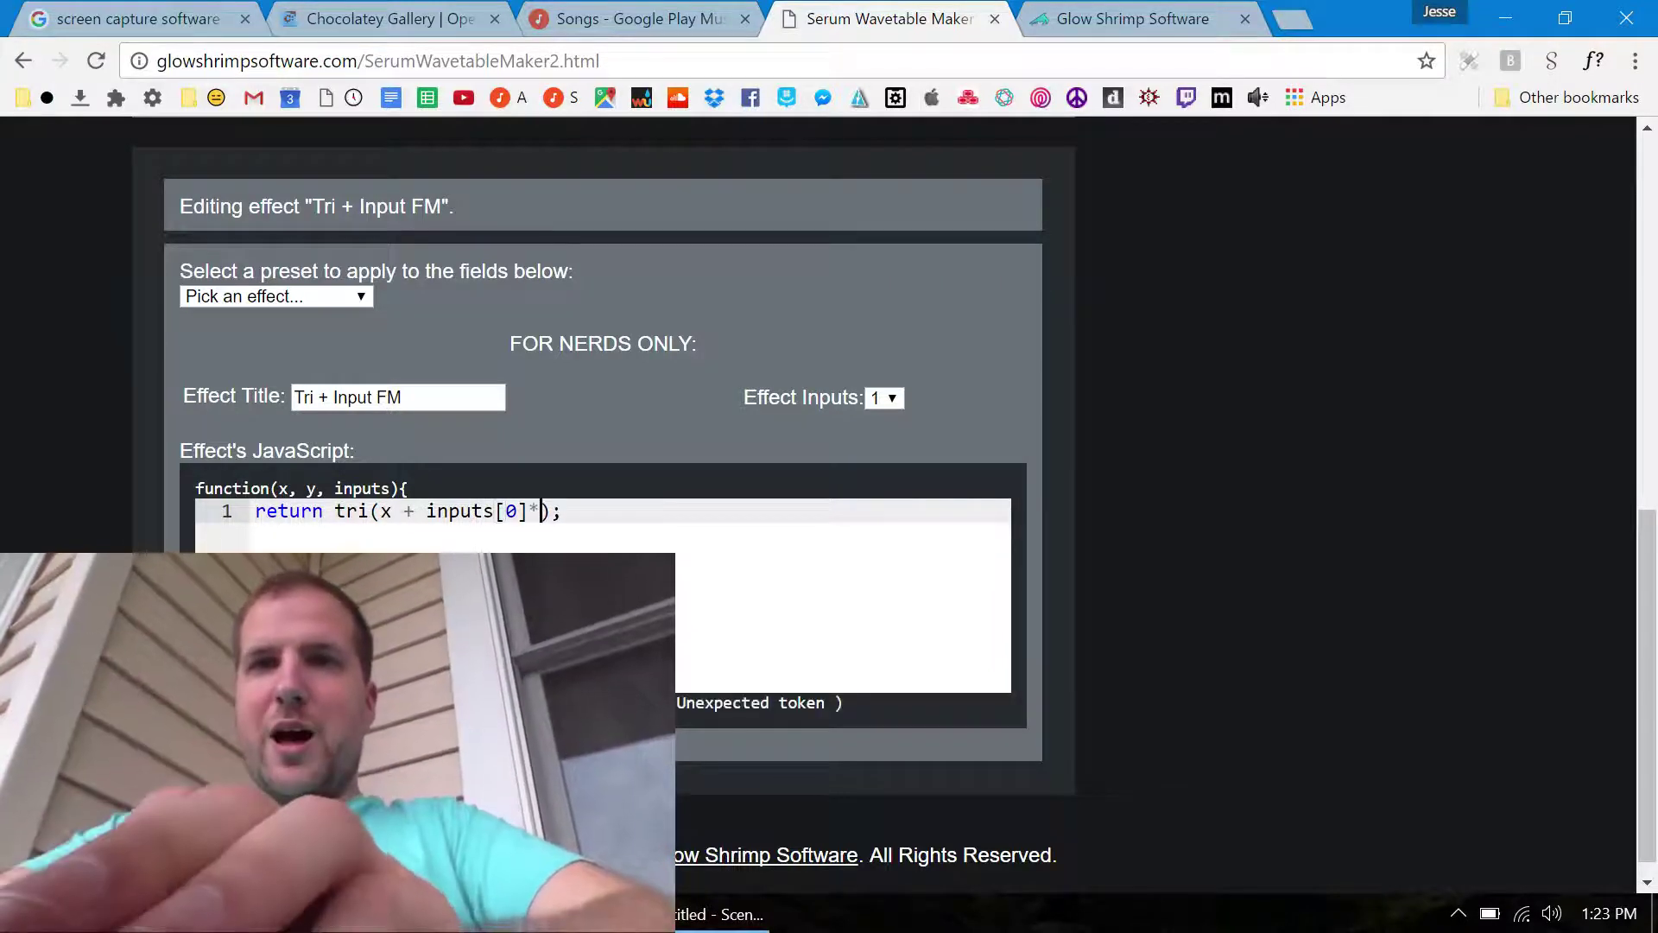
pyautogui.write('x')
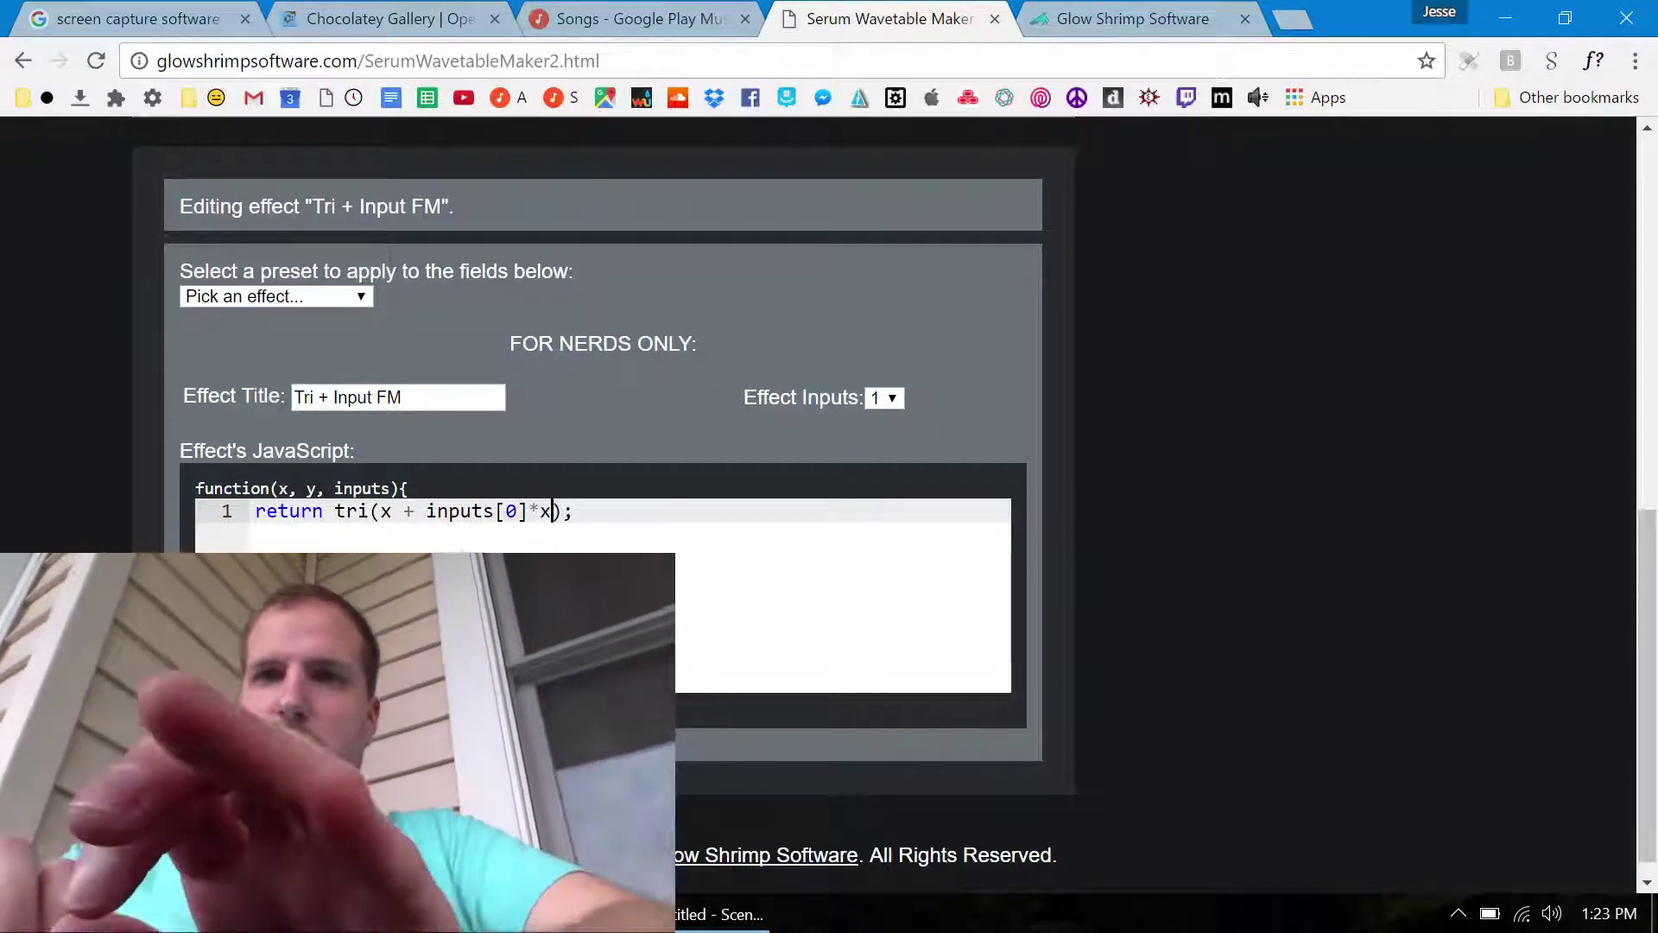
pyautogui.scroll(3, 738, 560)
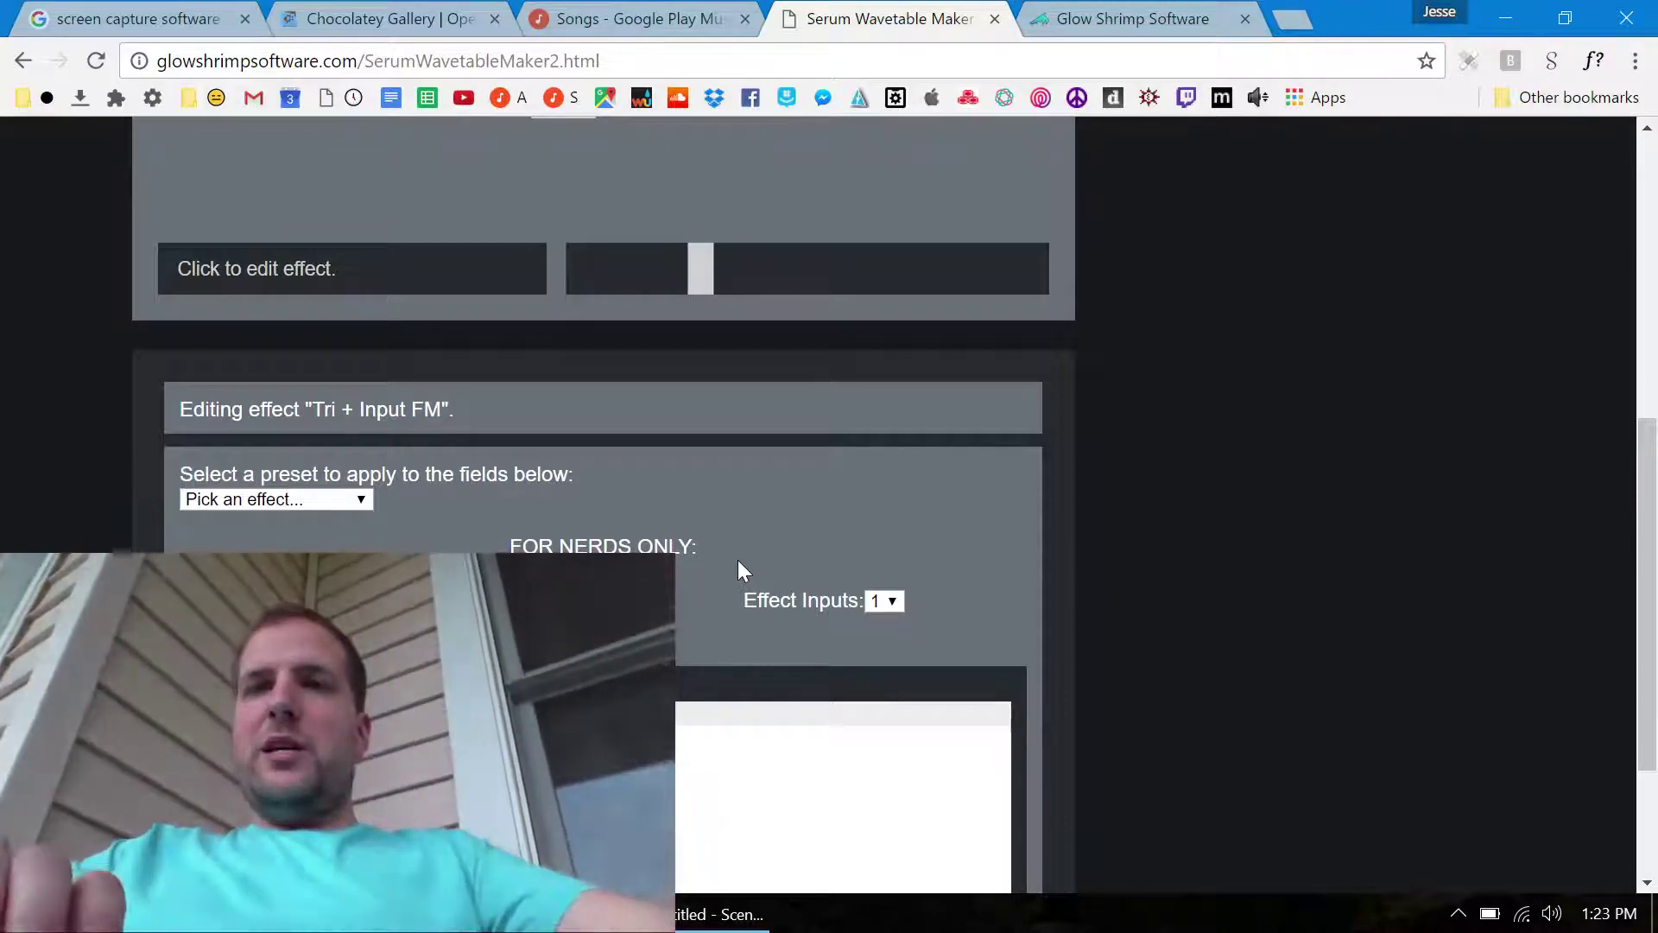
pyautogui.scroll(-3, 748, 731)
pyautogui.scroll(10, 748, 730)
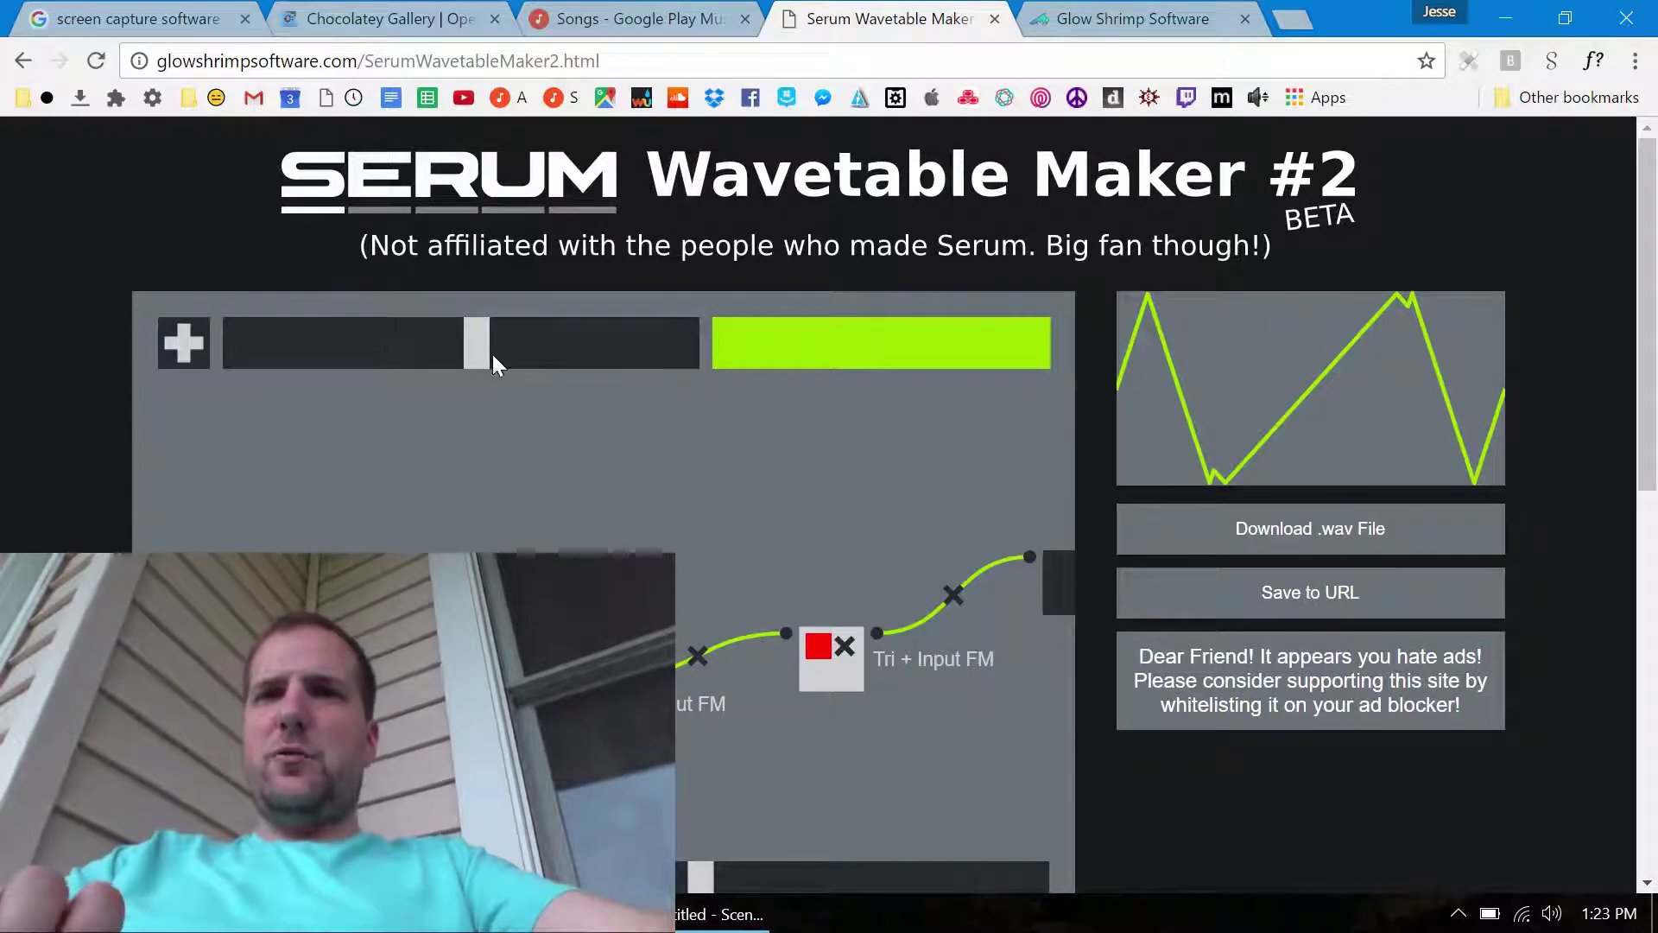
# Scrub the wavetable position to the end and open the Tri + Input FM node's code
pyautogui.moveTo(480, 361); pyautogui.dragTo(167, 320)
pyautogui.moveTo(298, 346); pyautogui.dragTo(671, 382)
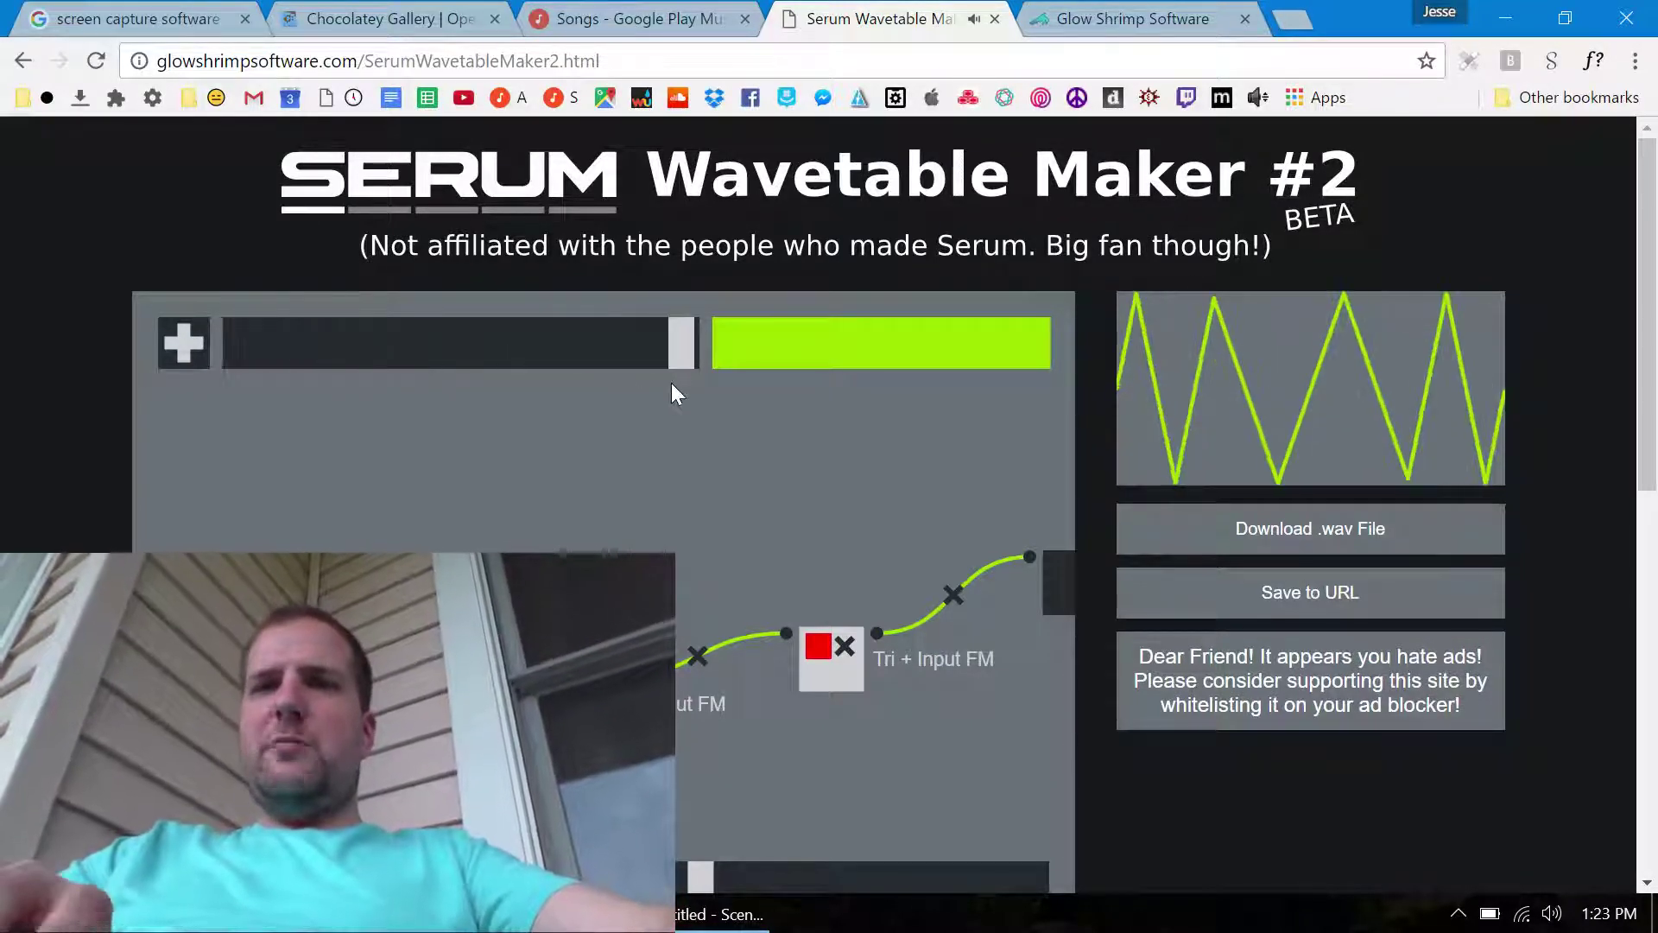
pyautogui.click(826, 646)
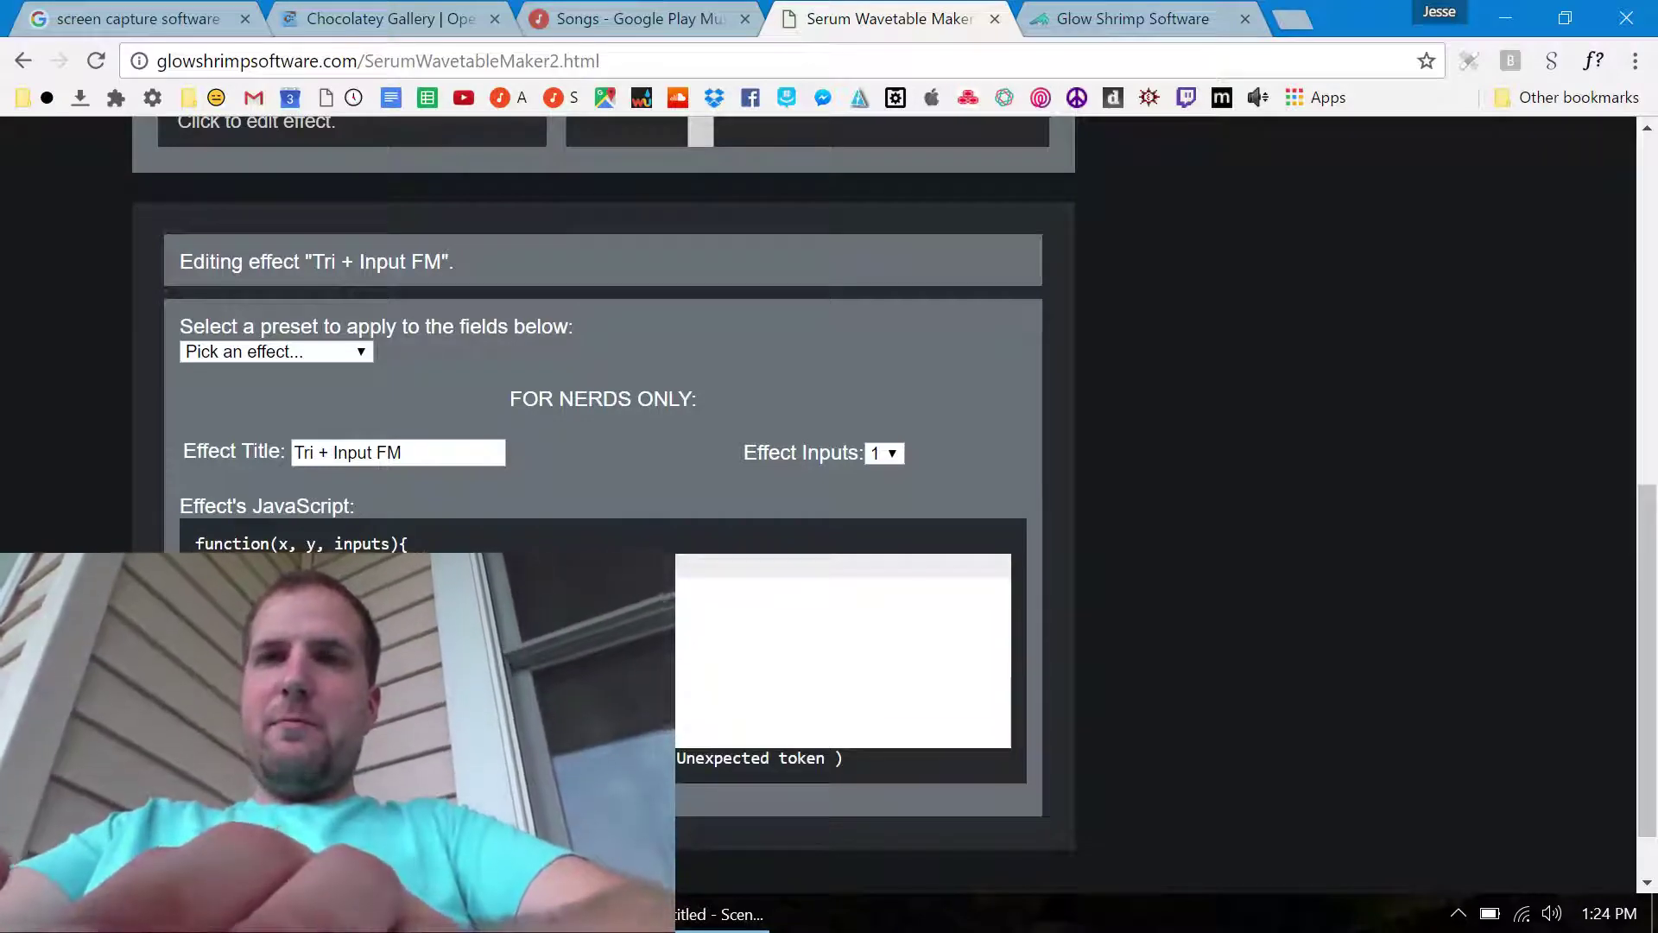
# Sweep the position slider back to the first, single-triangle frame
pyautogui.scroll(4, 552, 386)
pyautogui.scroll(-2, 552, 386)
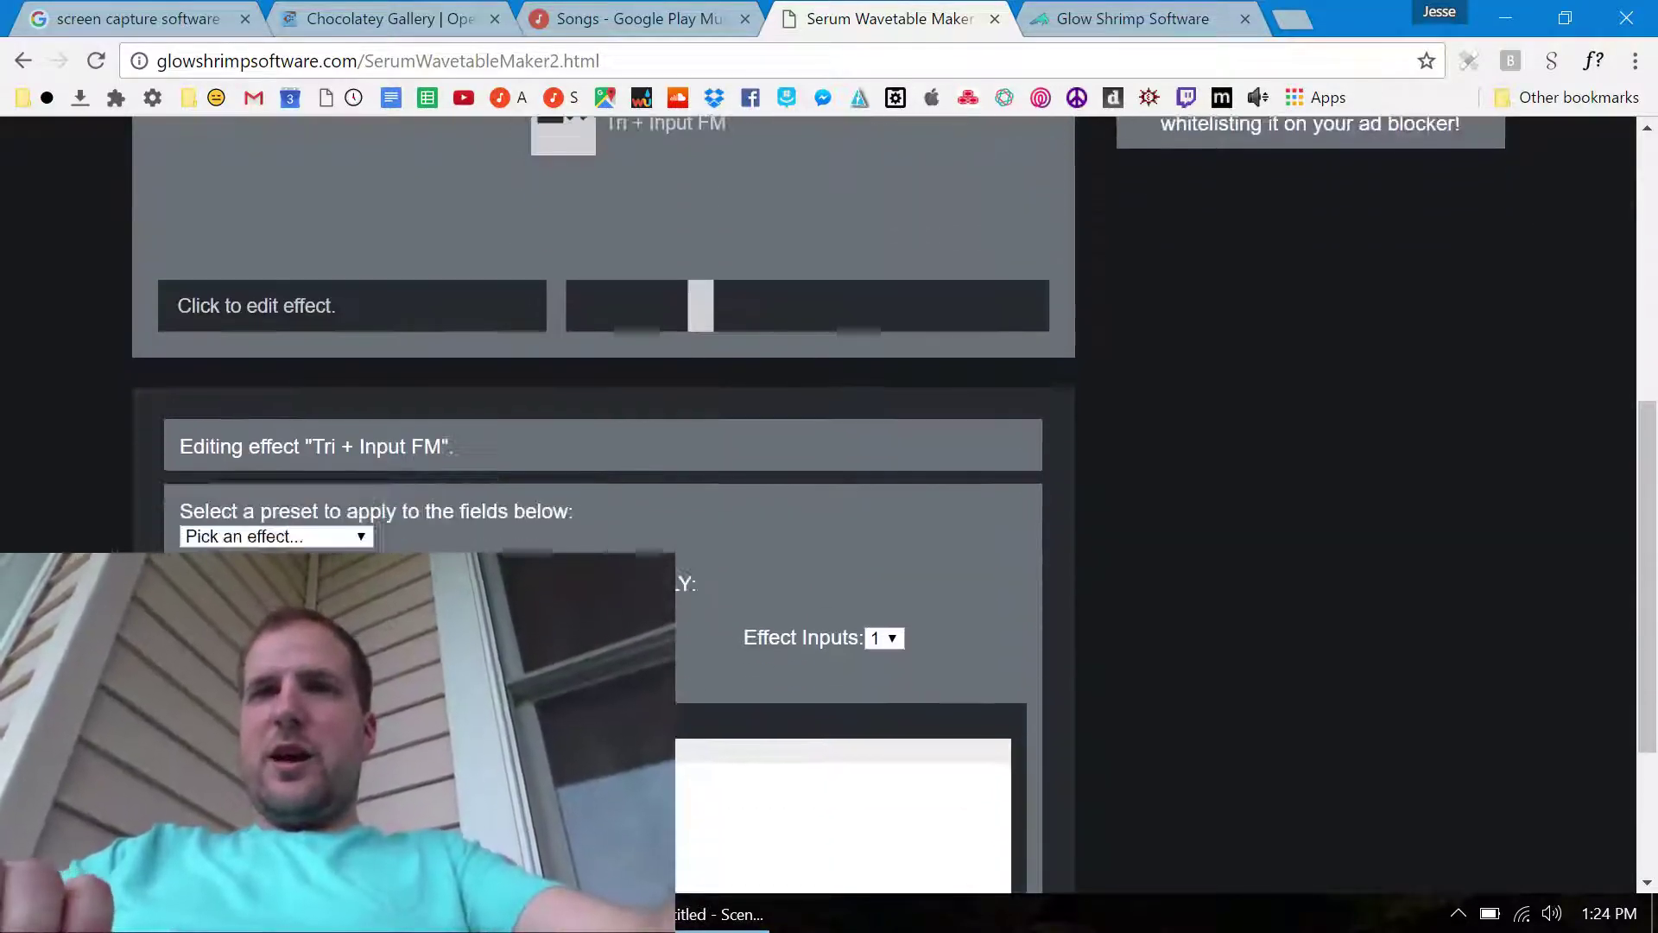
pyautogui.scroll(6, 552, 386)
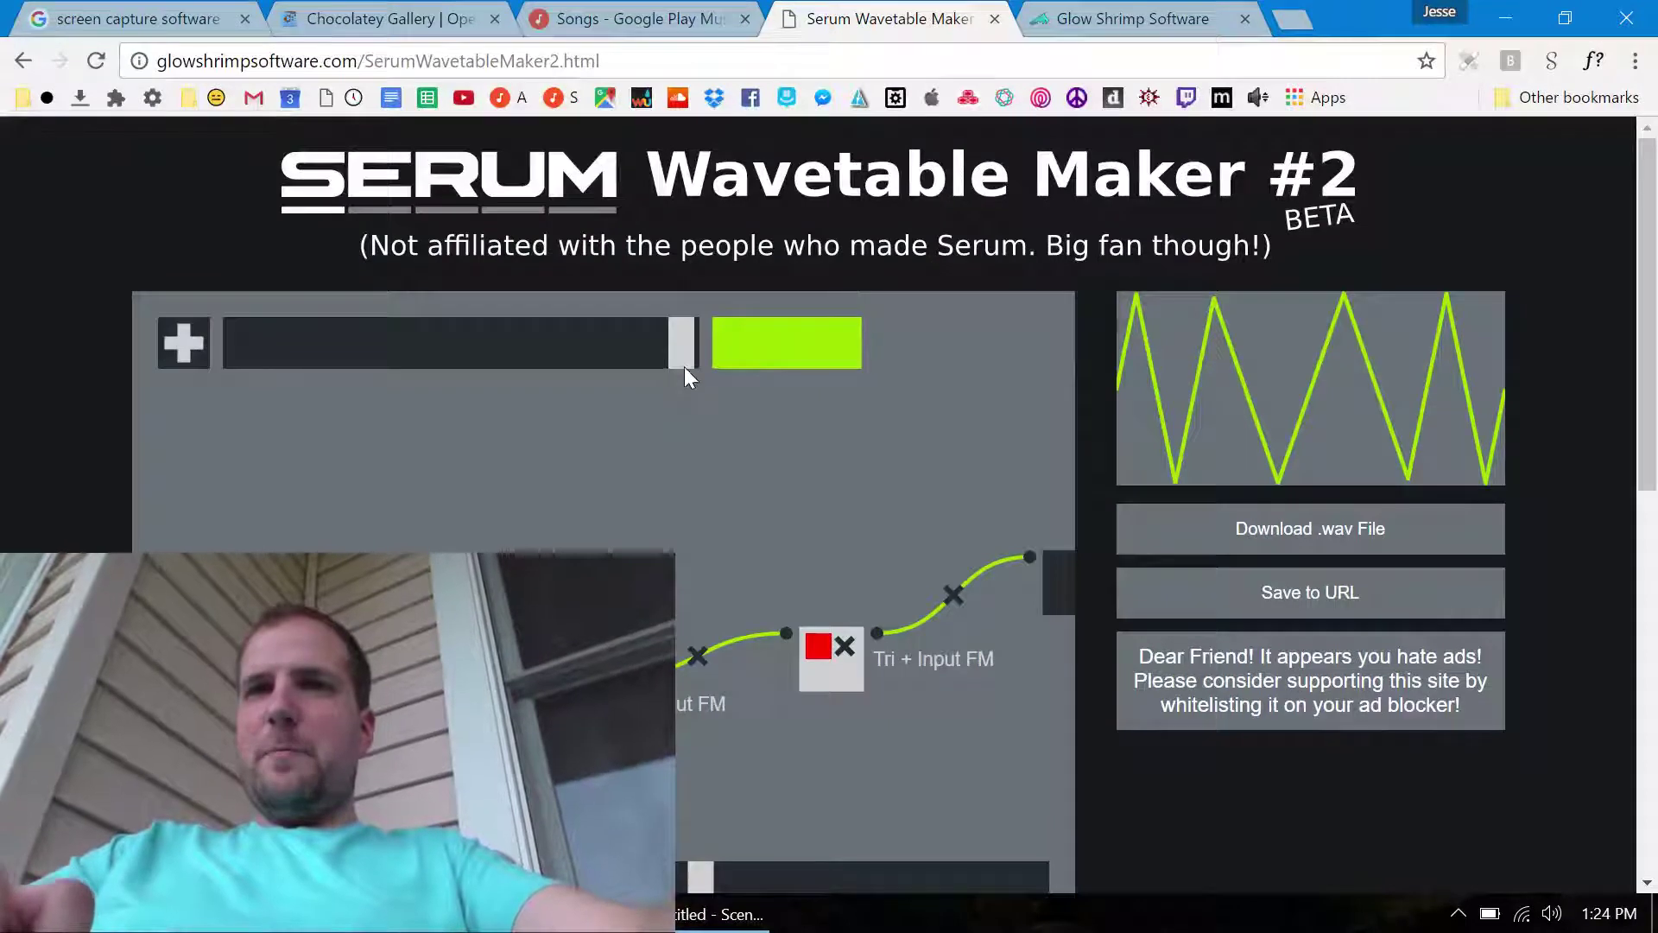
pyautogui.moveTo(685, 350); pyautogui.dragTo(150, 350)
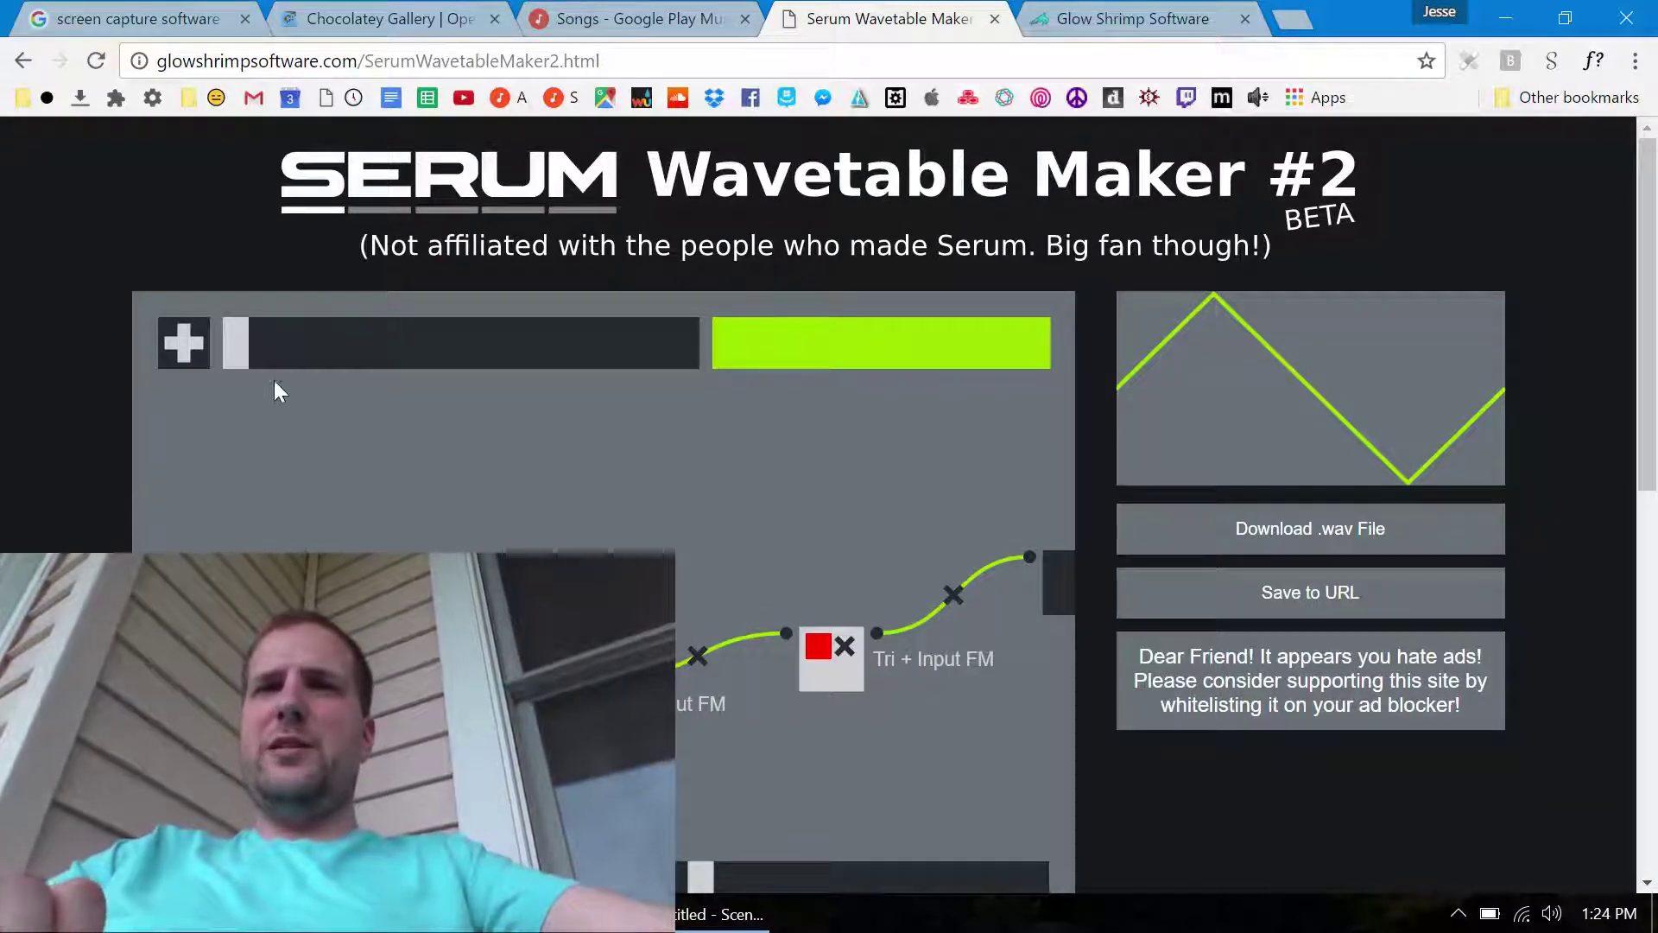
pyautogui.moveTo(242, 356)
pyautogui.mouseDown()
pyautogui.moveTo(521, 418)
pyautogui.moveTo(231, 363)
pyautogui.mouseUp()
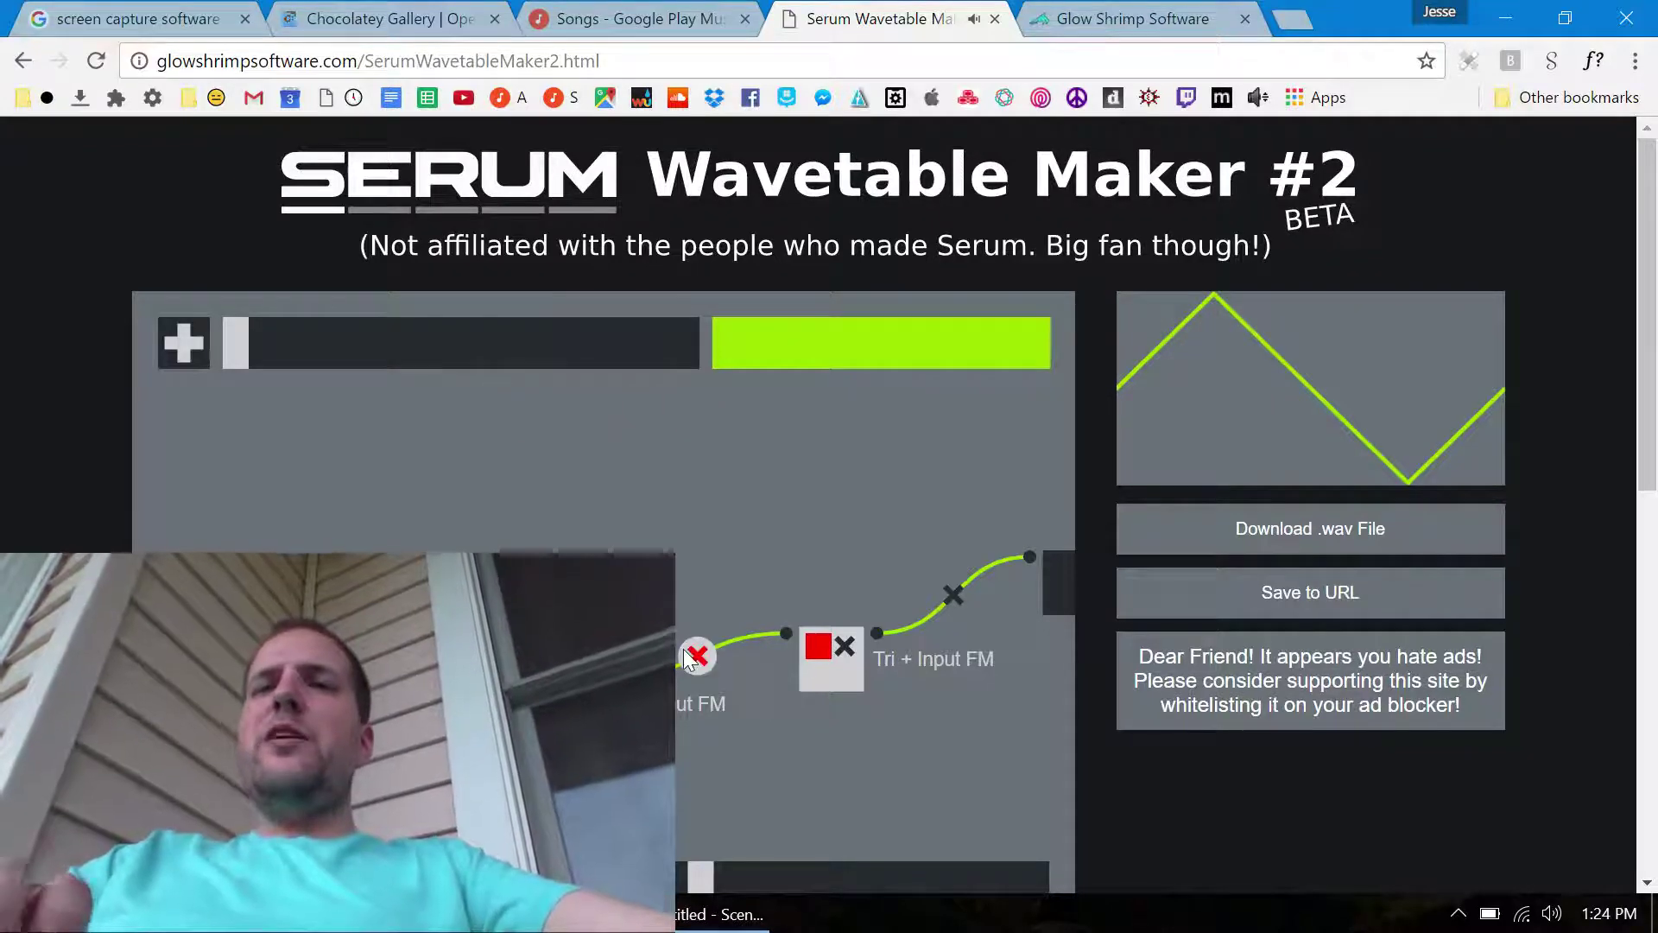
# Move the Tri + Input FM node up-left, delete its input wire, and open its code editor
pyautogui.scroll(-3, 729, 510)
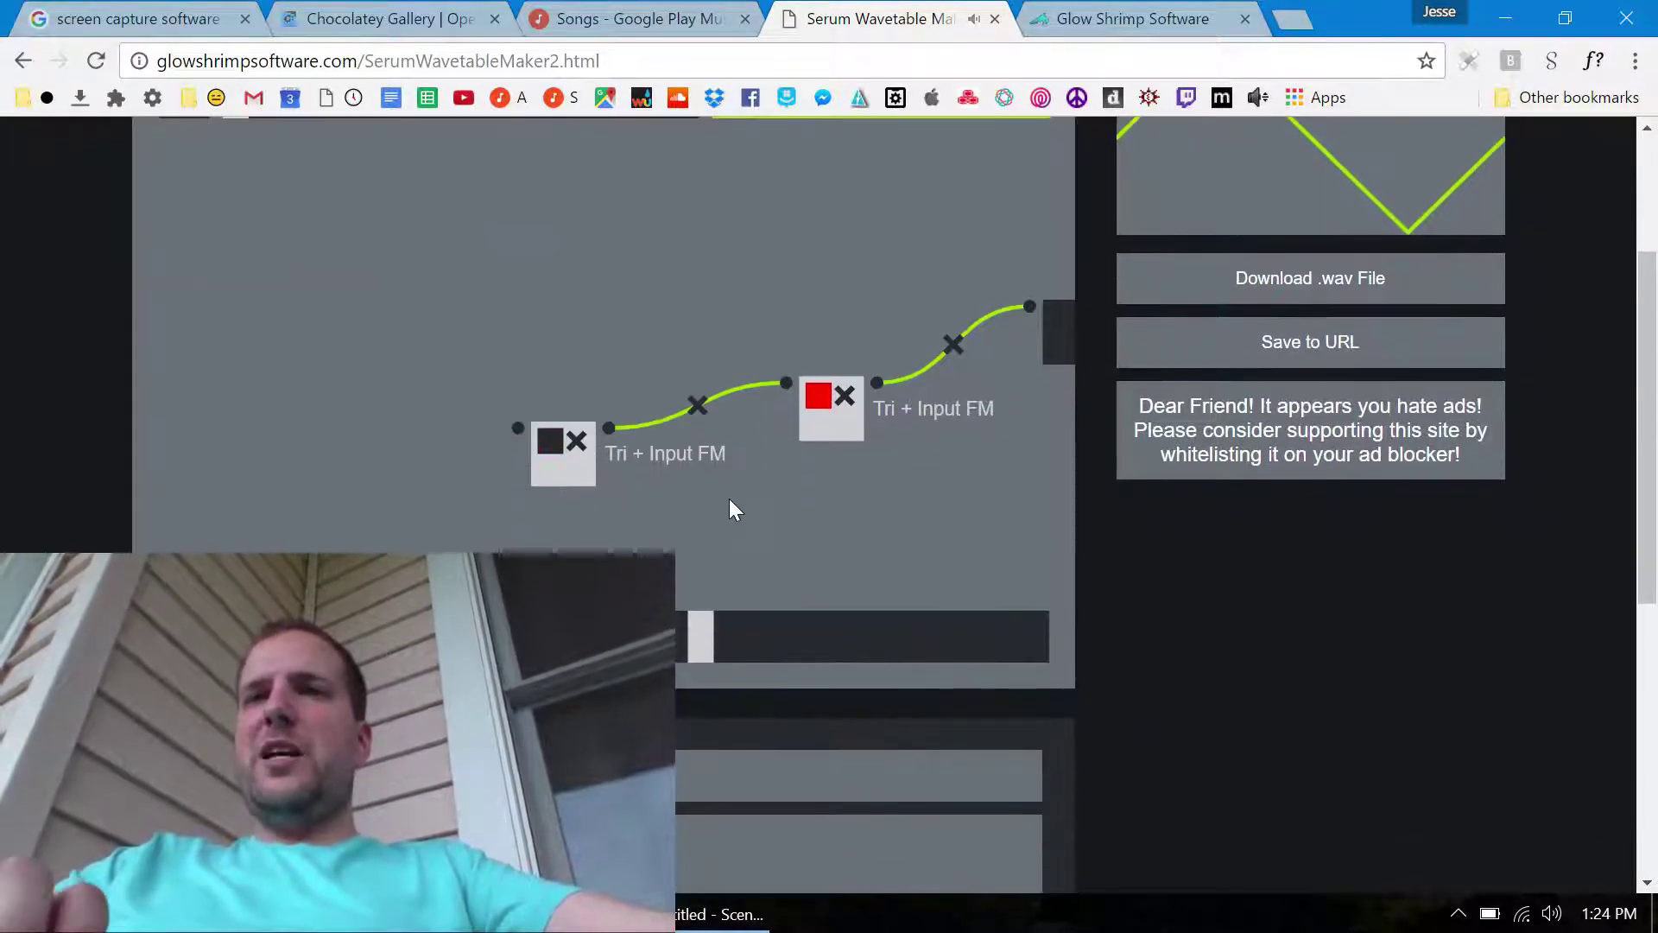
pyautogui.scroll(2, 729, 509)
pyautogui.scroll(1, 729, 499)
pyautogui.moveTo(824, 645); pyautogui.dragTo(718, 534)
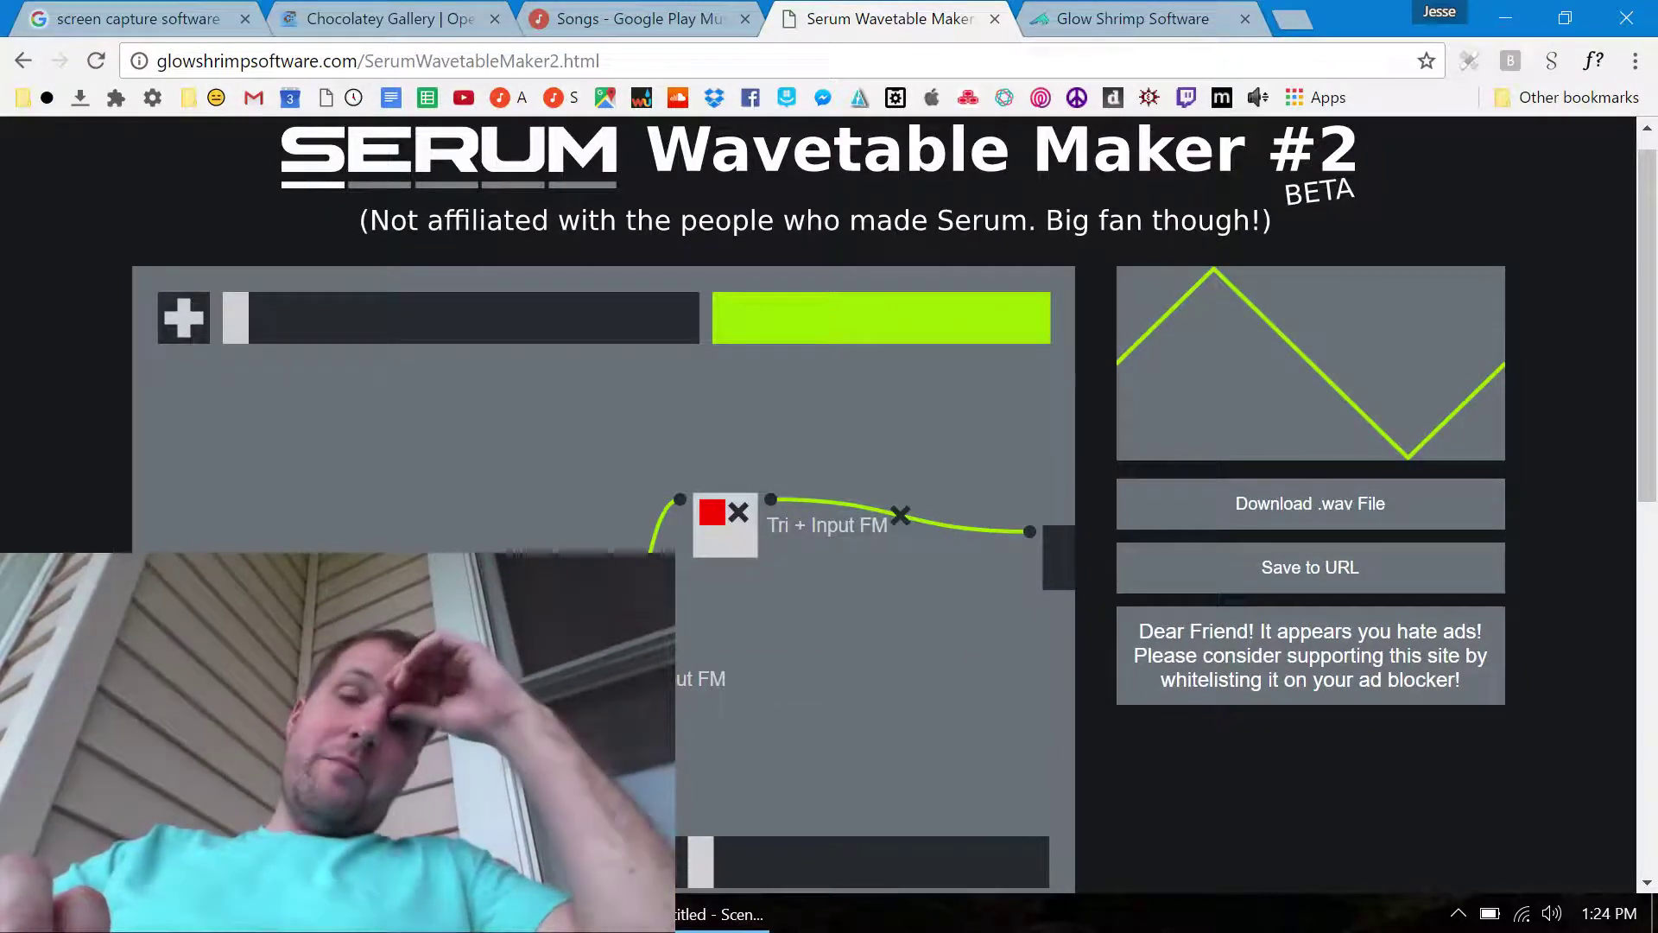
pyautogui.click(643, 596)
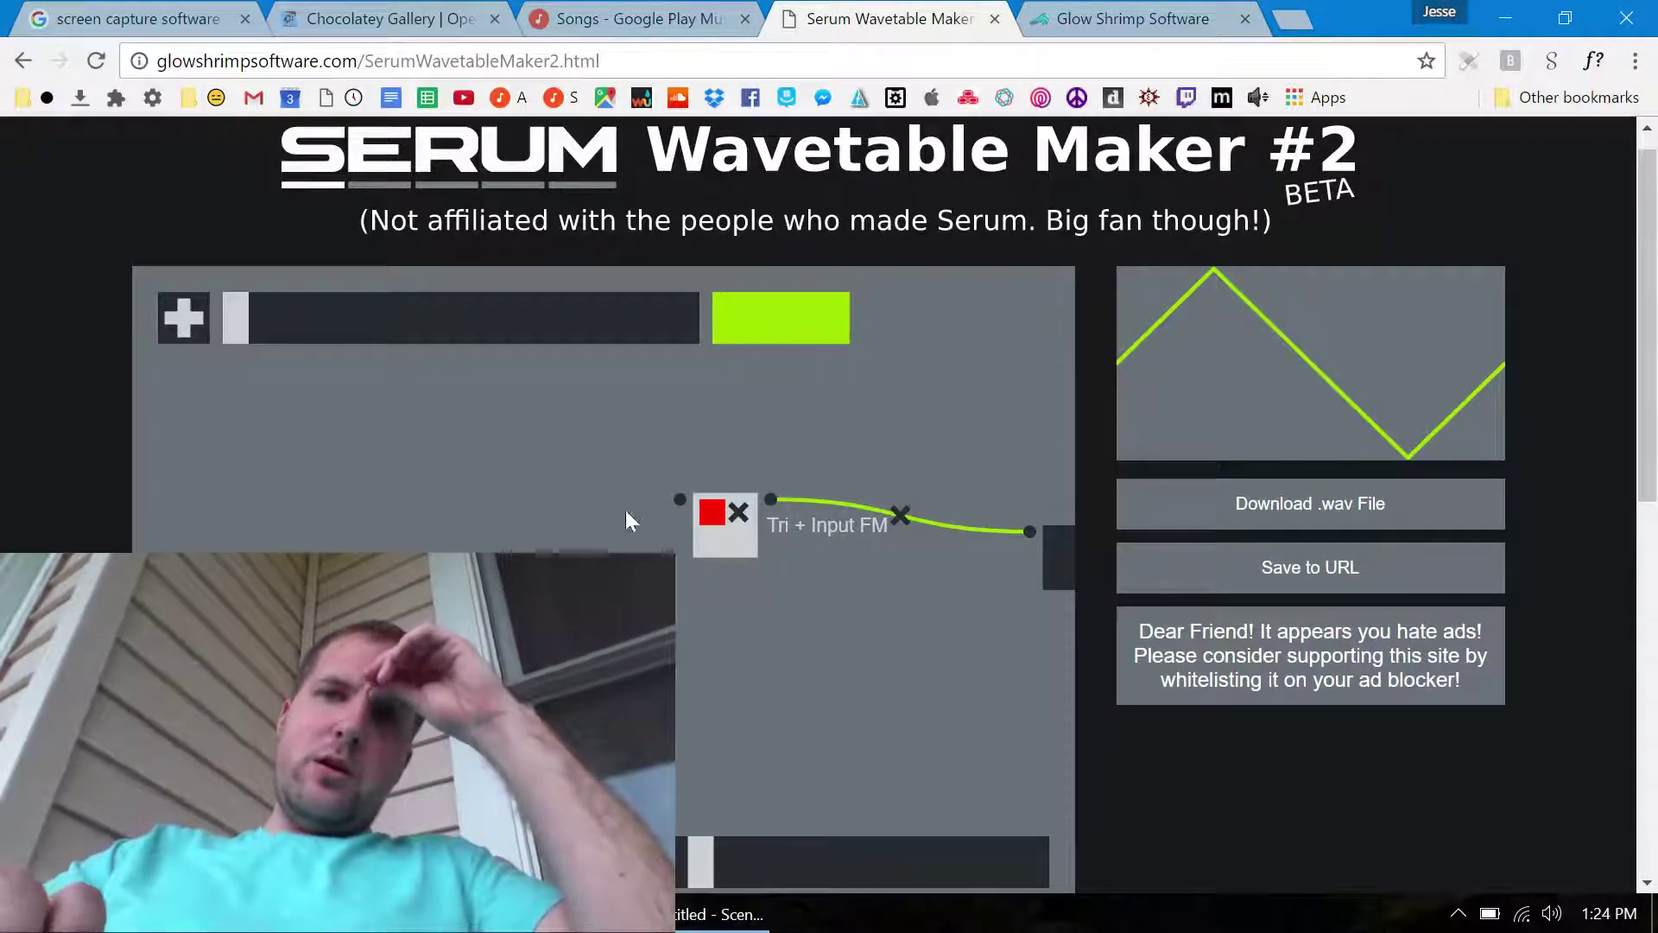
pyautogui.click(787, 557)
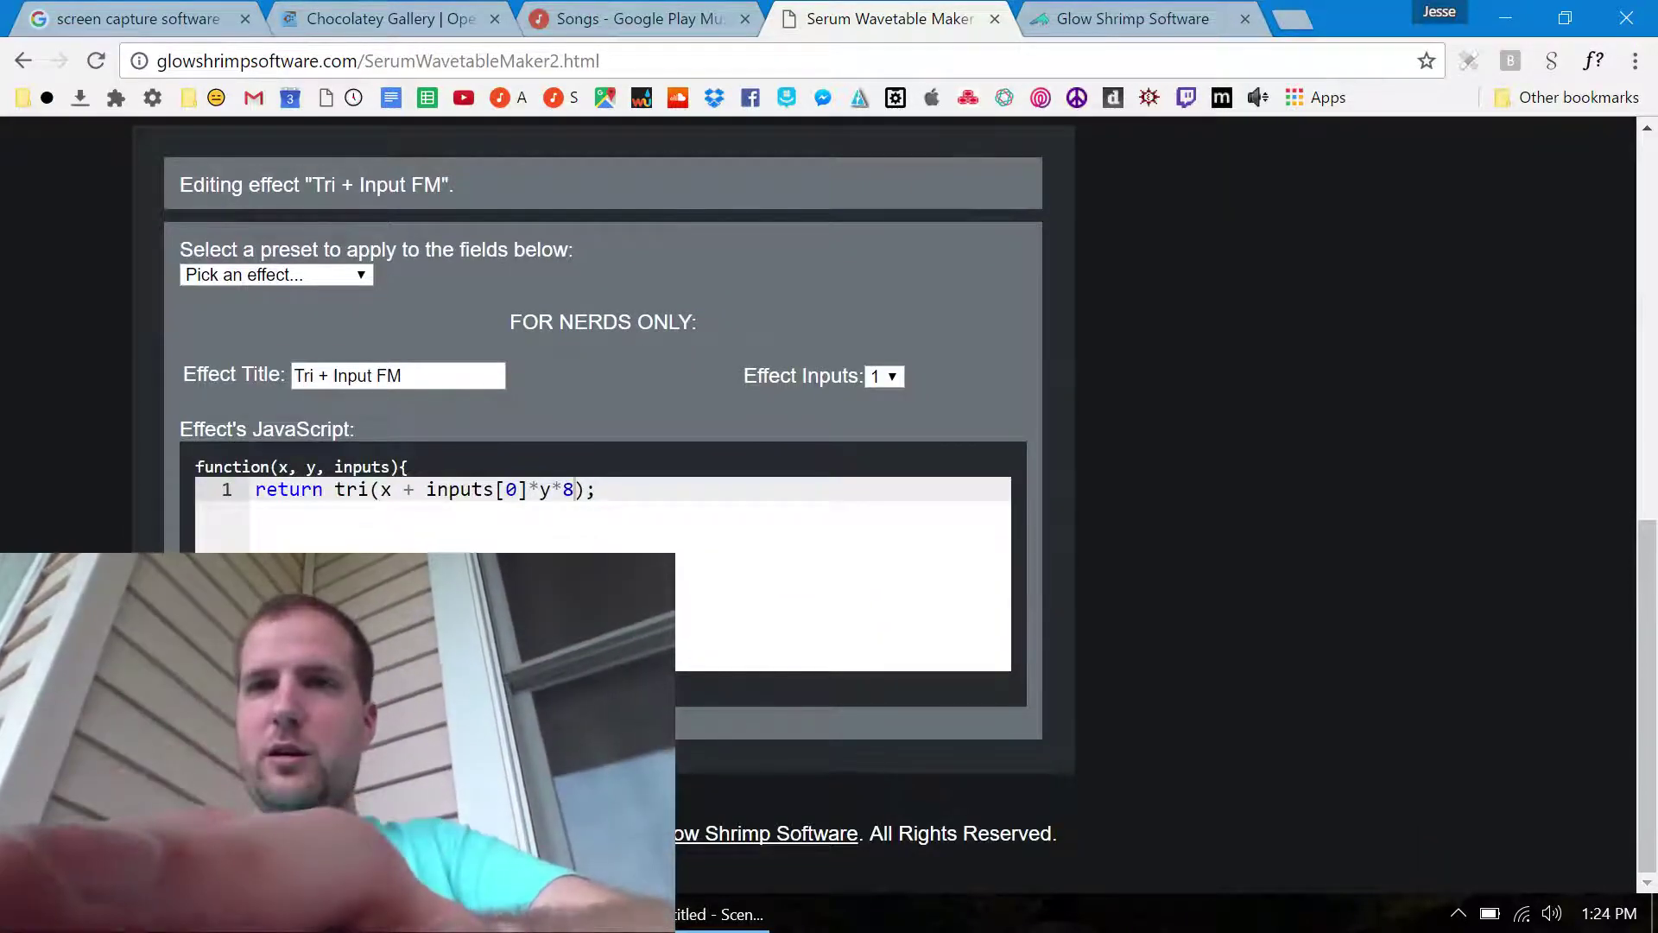
# Replace inputs[0] with tri(x) so the code returns tri(x + tri(x)*y*8), then close the editor
pyautogui.moveTo(527, 490); pyautogui.dragTo(449, 490)
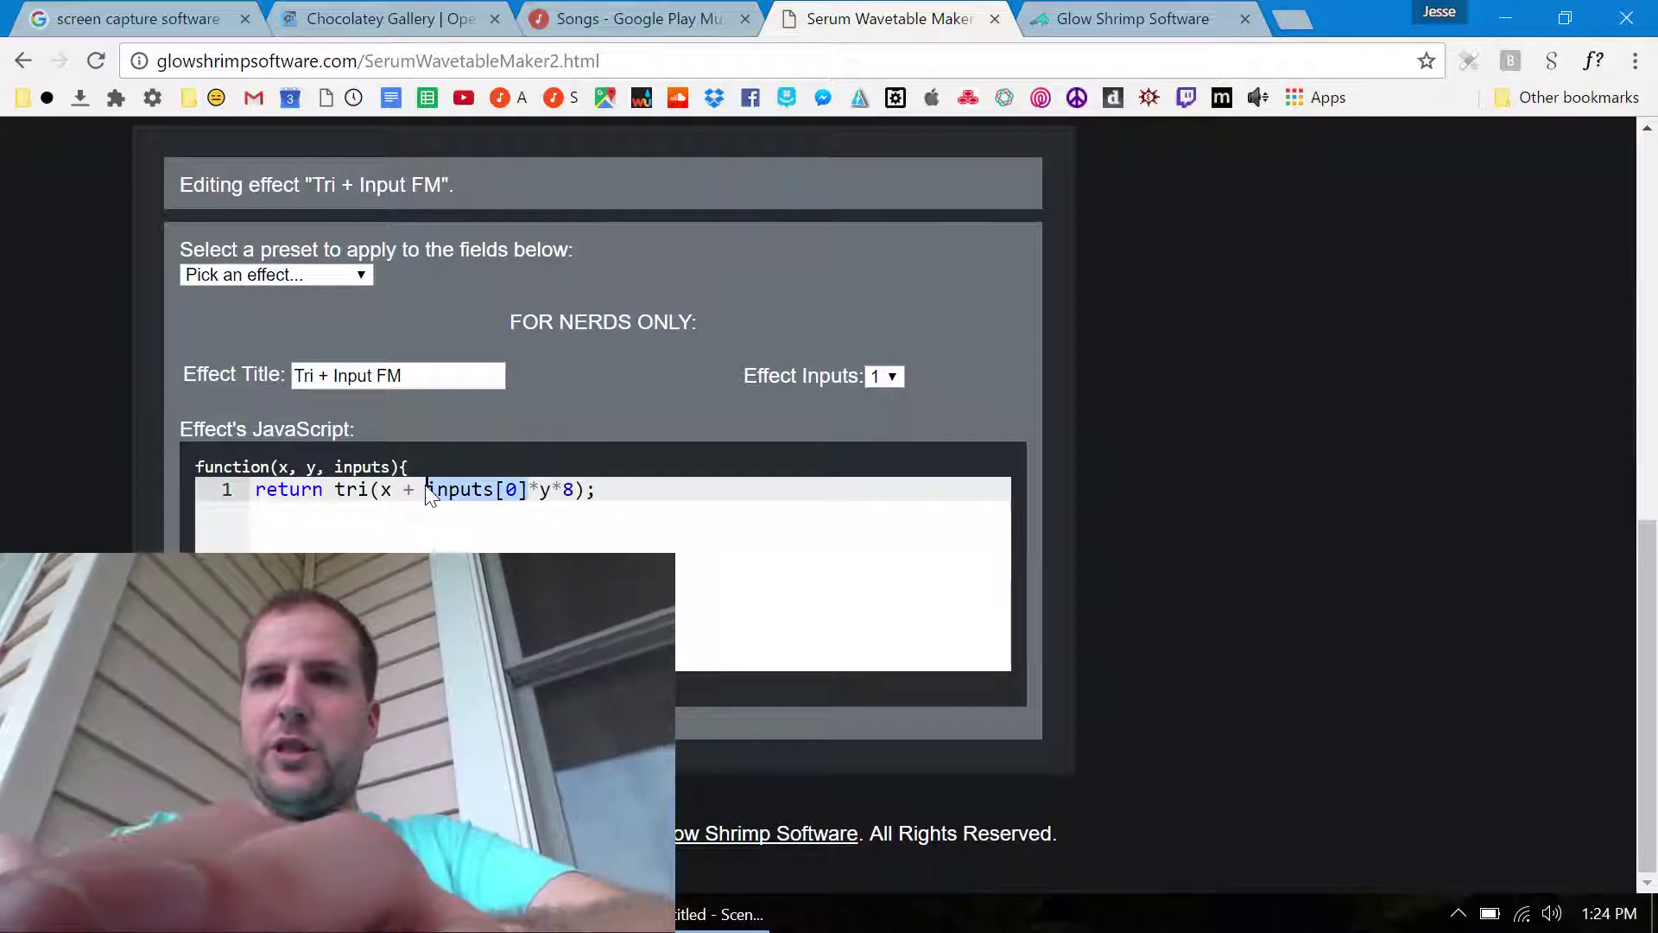
pyautogui.write('tri(')
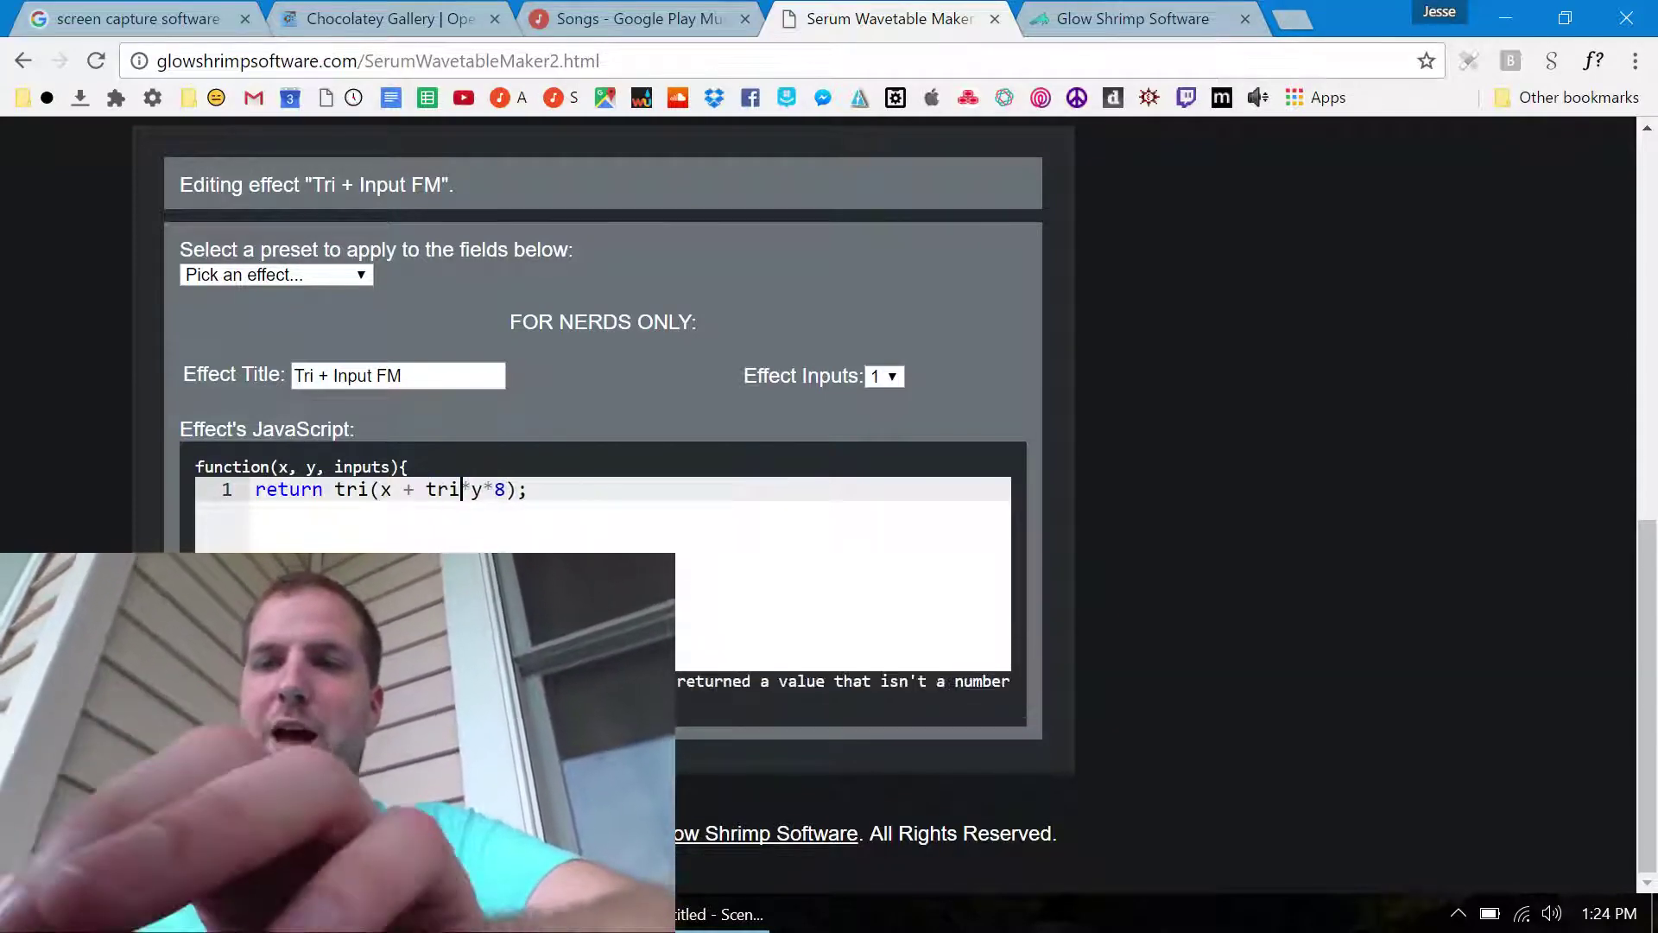
pyautogui.write('x)')
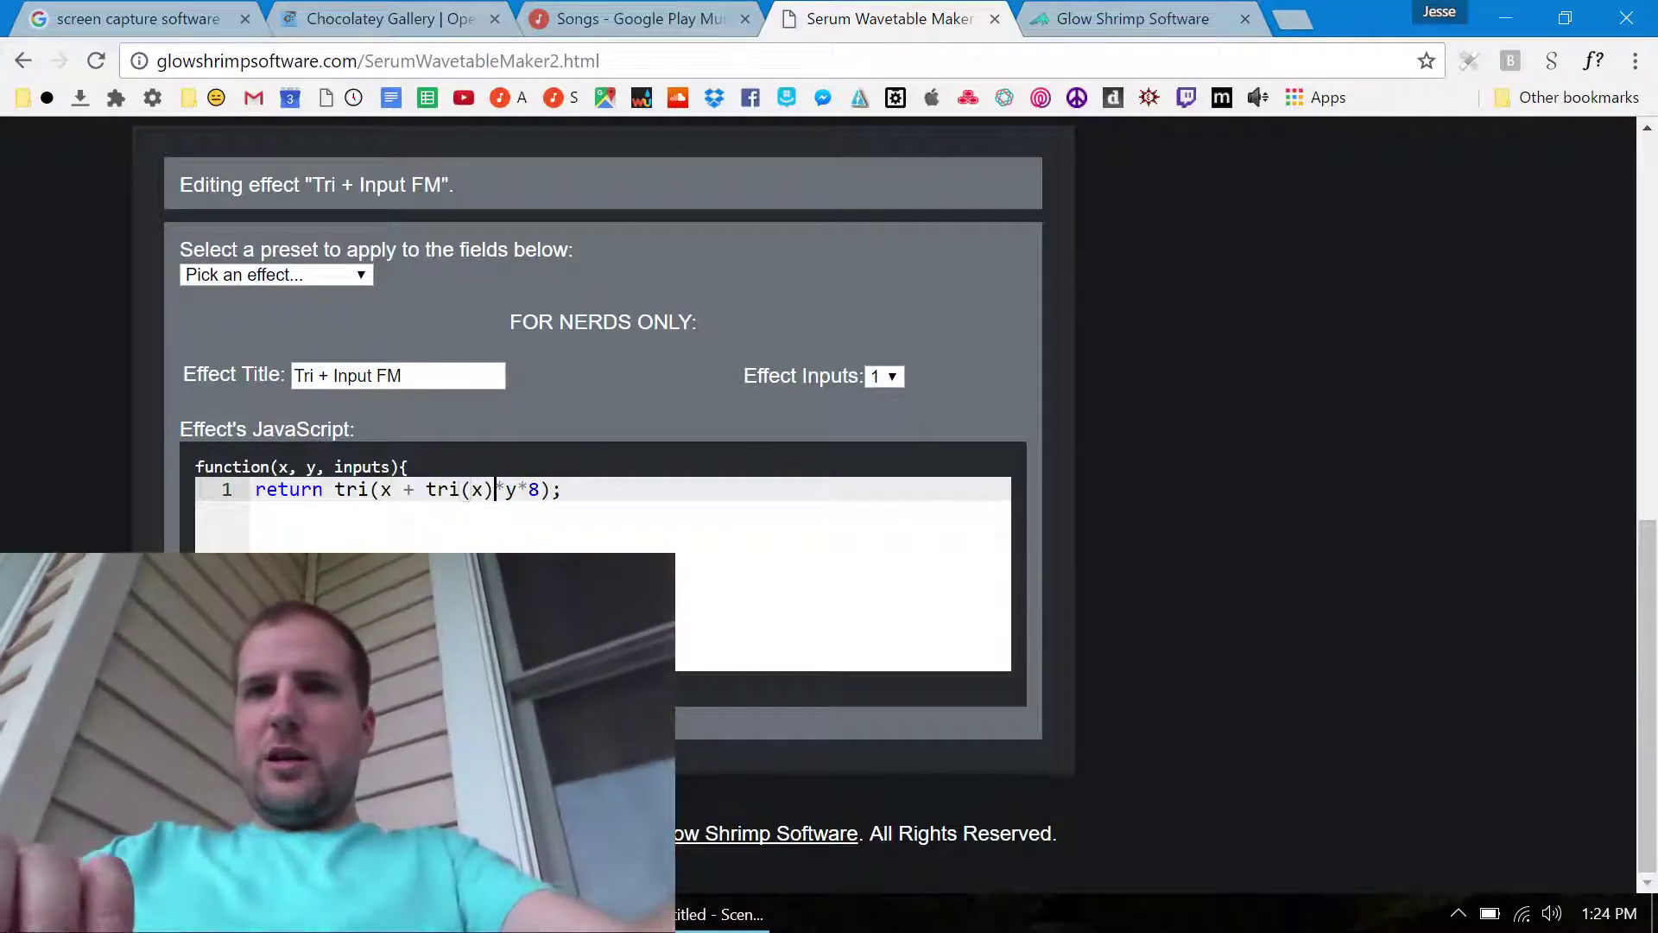
pyautogui.press('Escape')
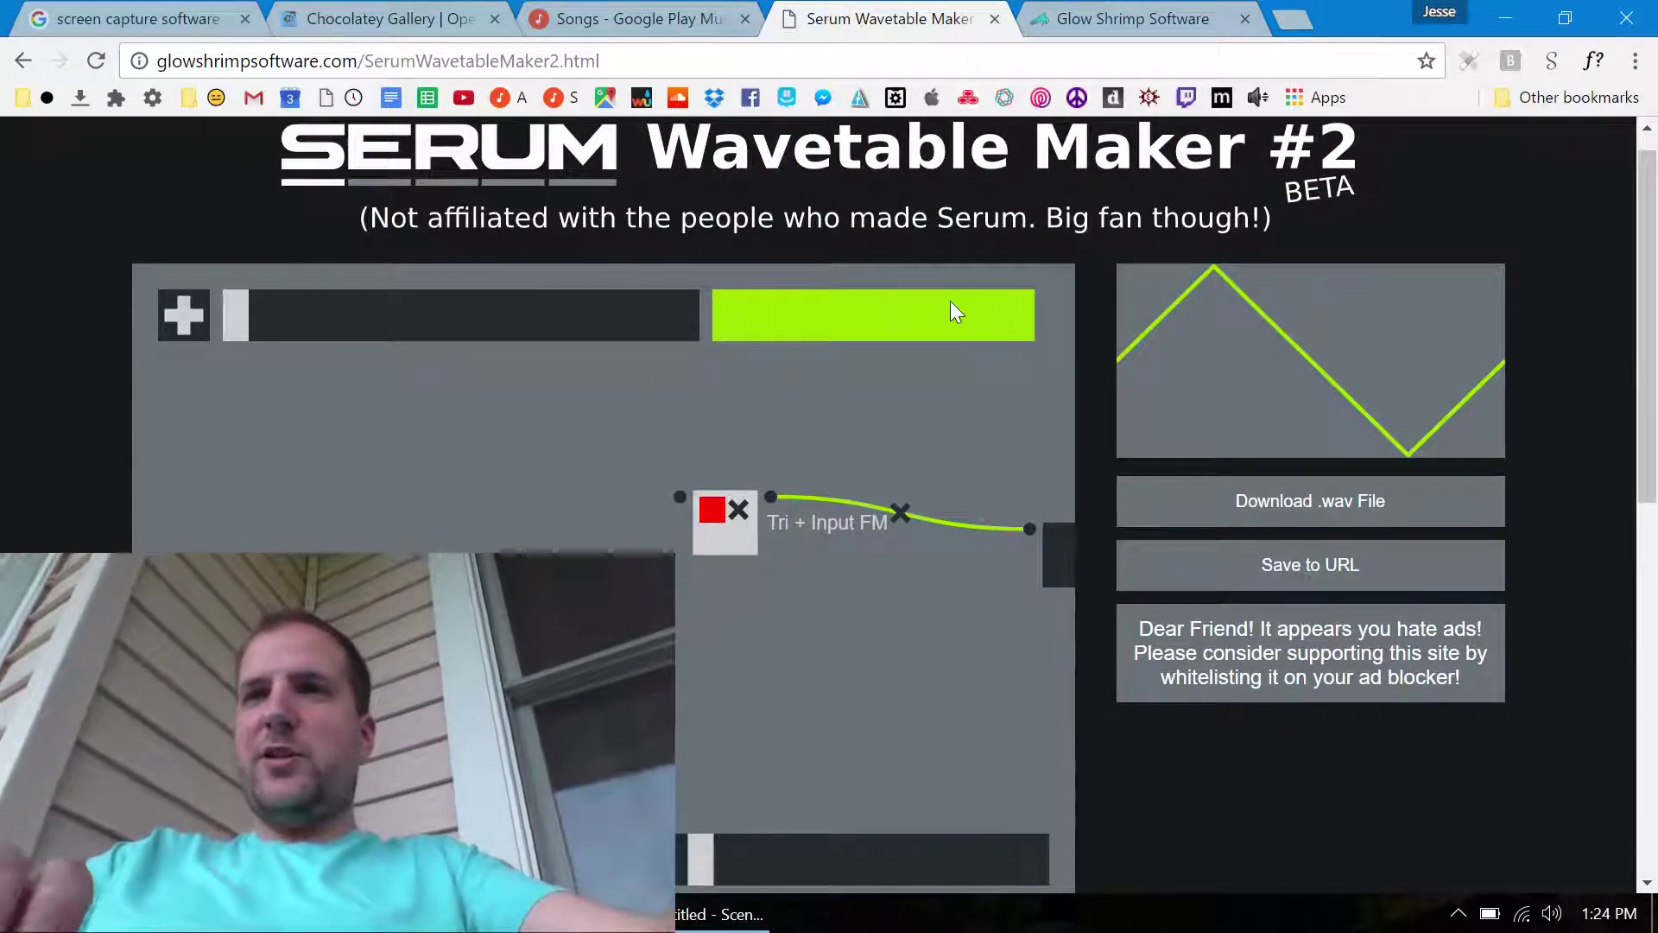
# Reopen the Tri + Input FM code and add a new first line starting 'var TriWave ='
pyautogui.moveTo(230, 325); pyautogui.dragTo(280, 334)
pyautogui.click(546, 432)
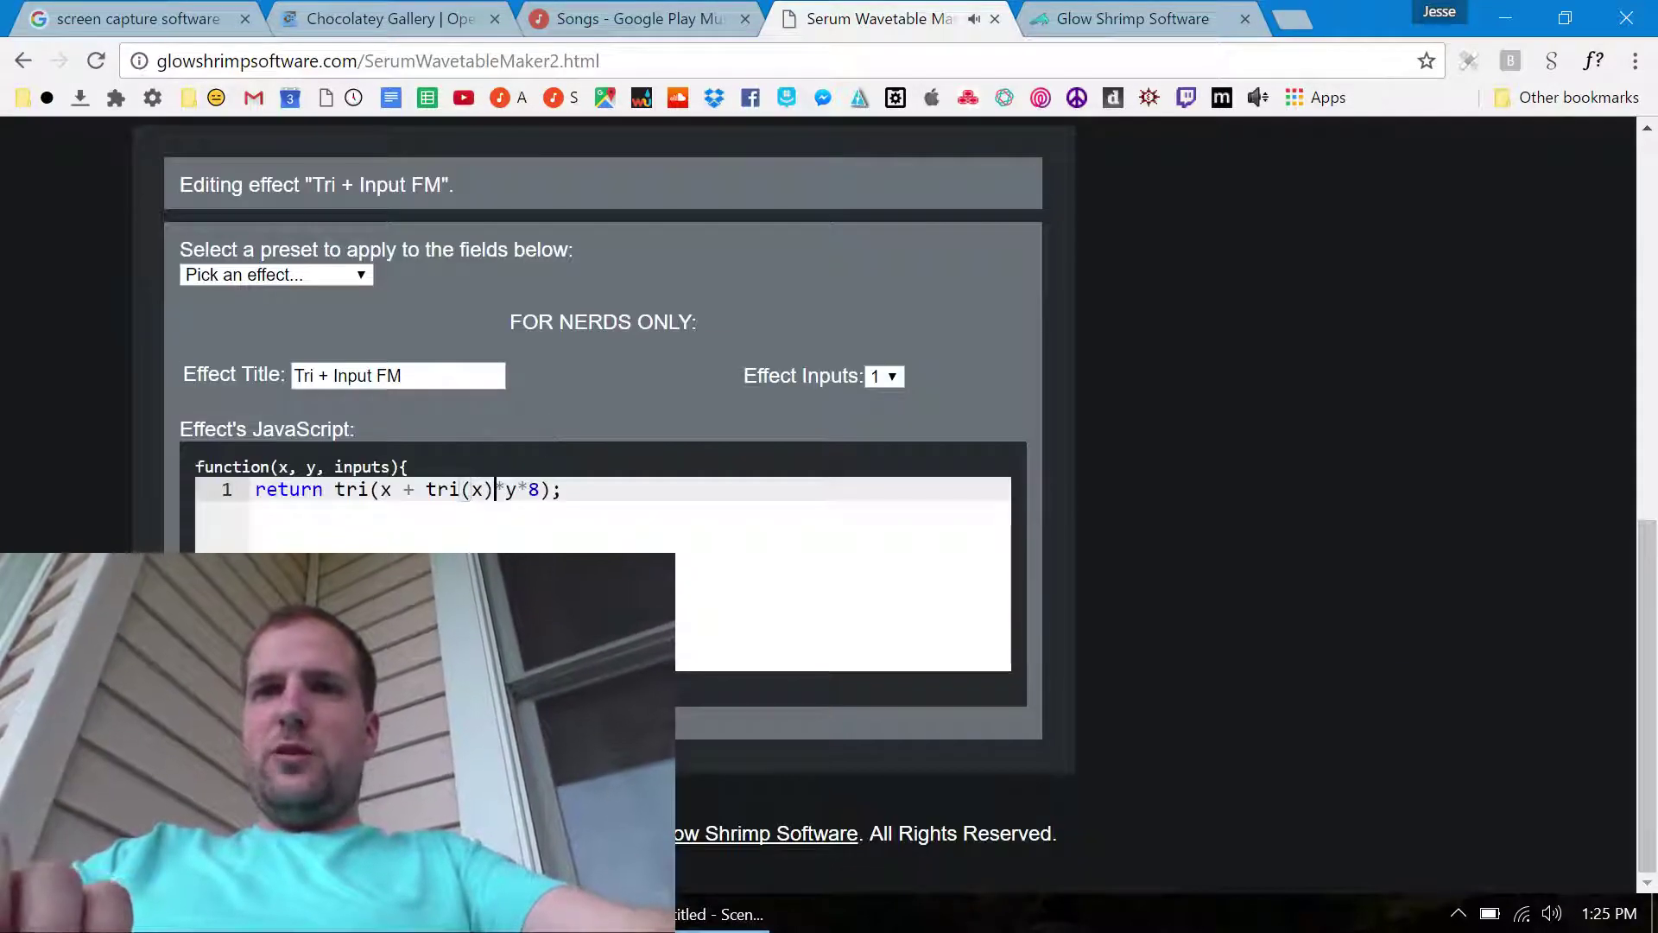
pyautogui.moveTo(562, 490); pyautogui.dragTo(251, 488)
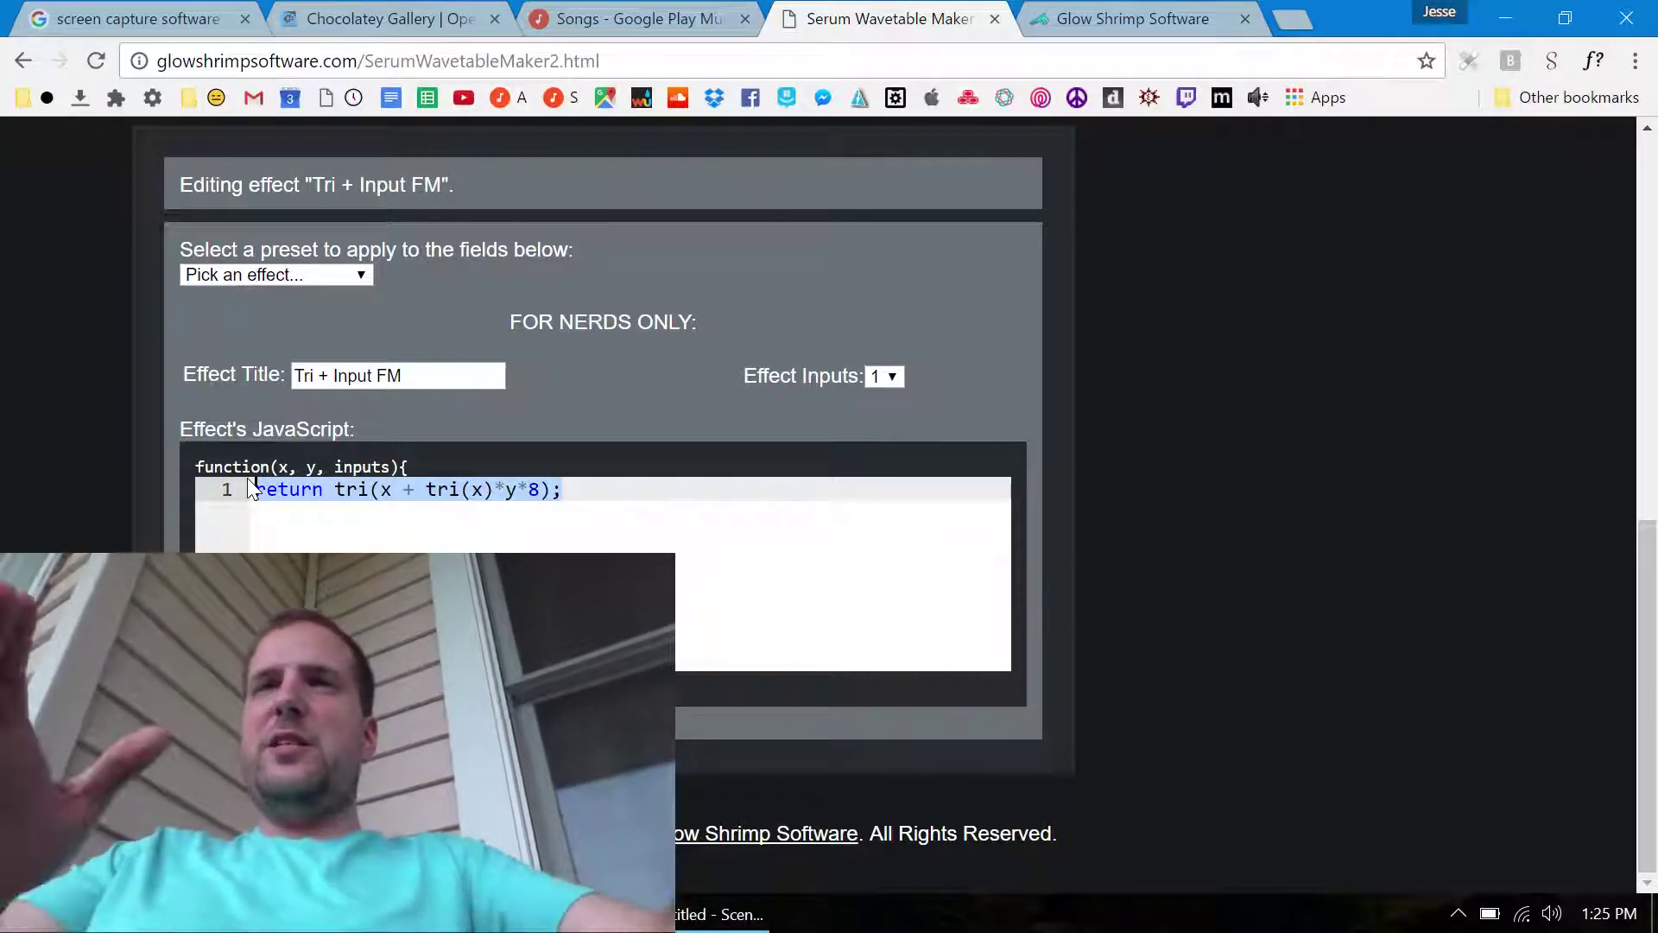
pyautogui.press('Right')
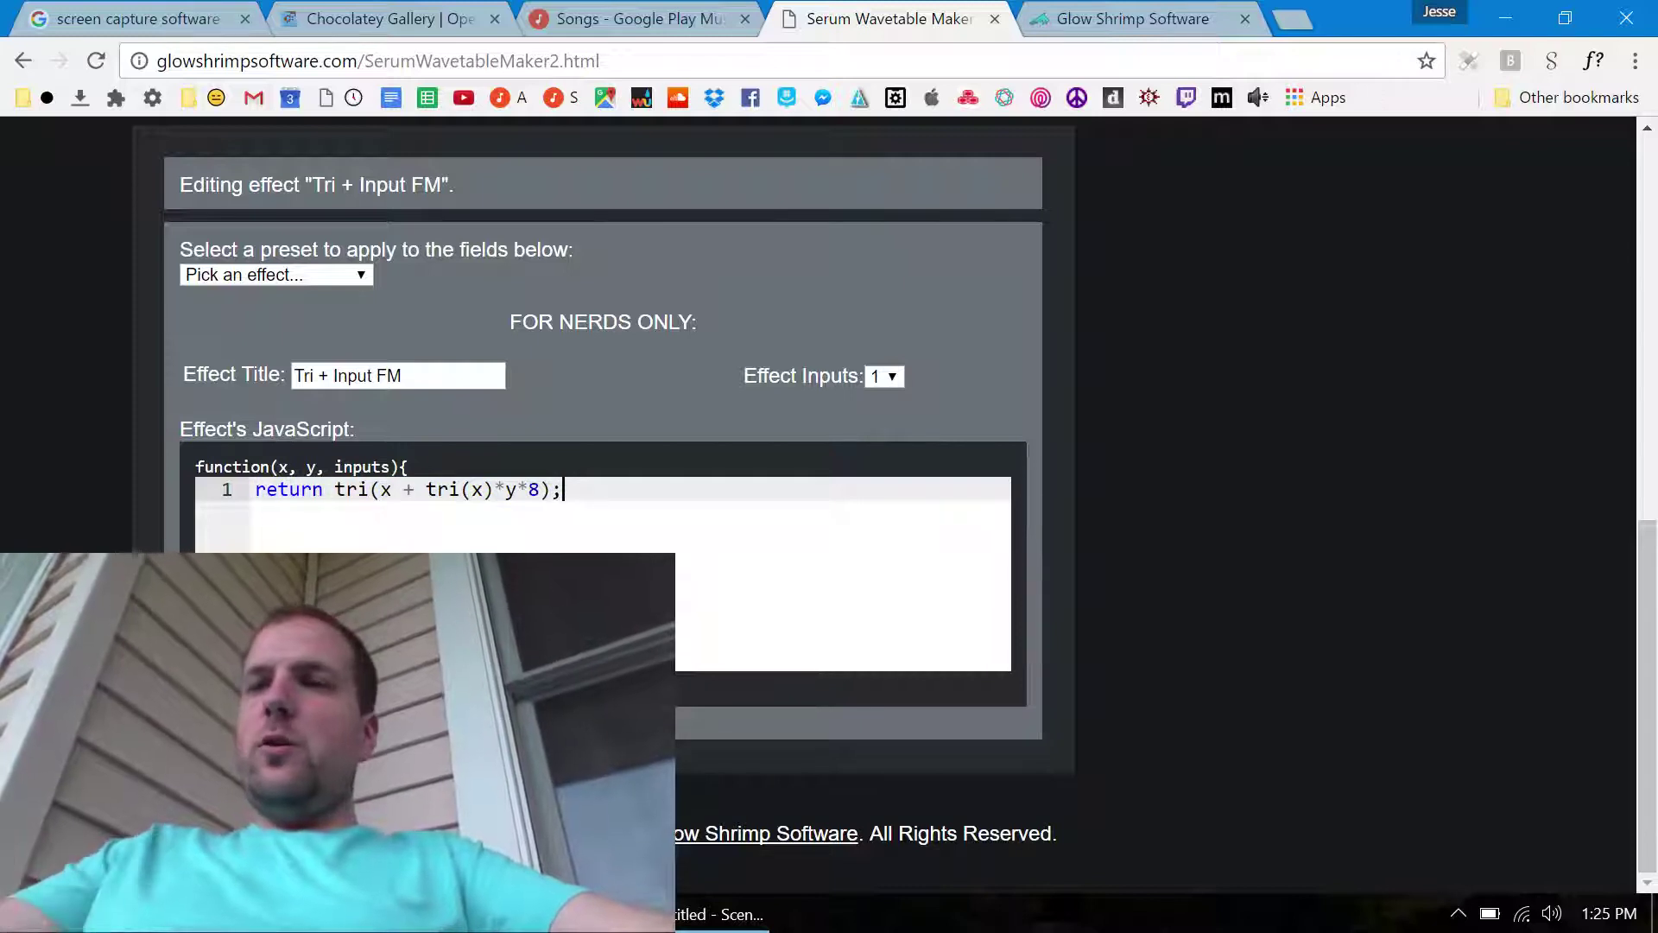
pyautogui.click(553, 489)
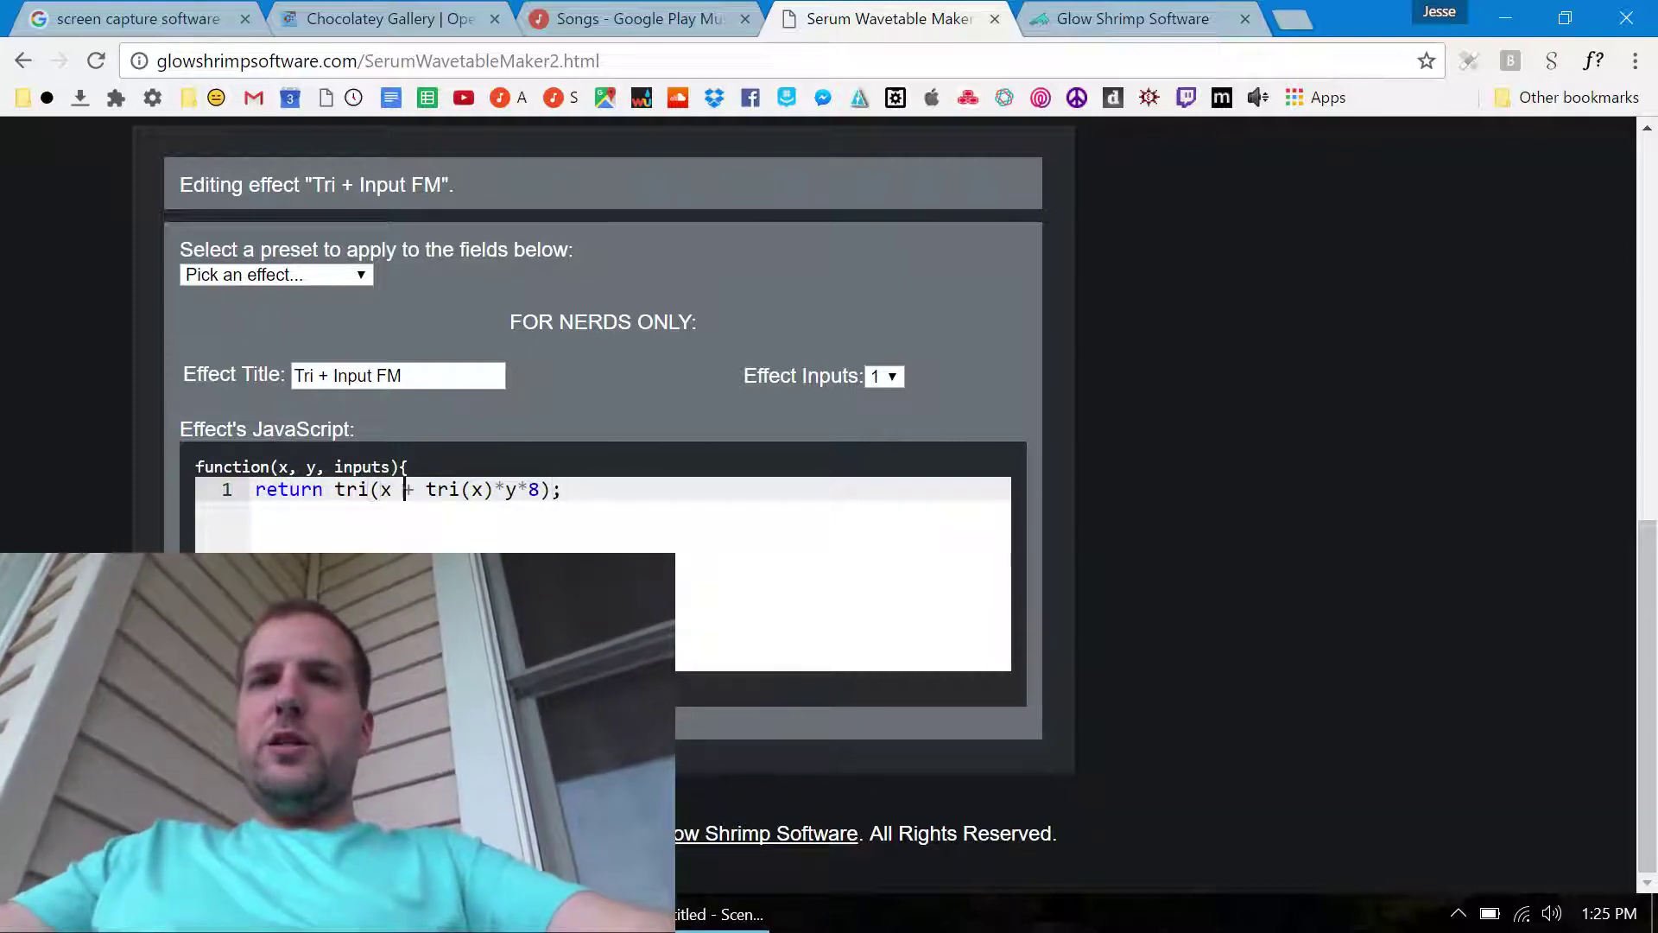
pyautogui.press('Return')
pyautogui.click(255, 490)
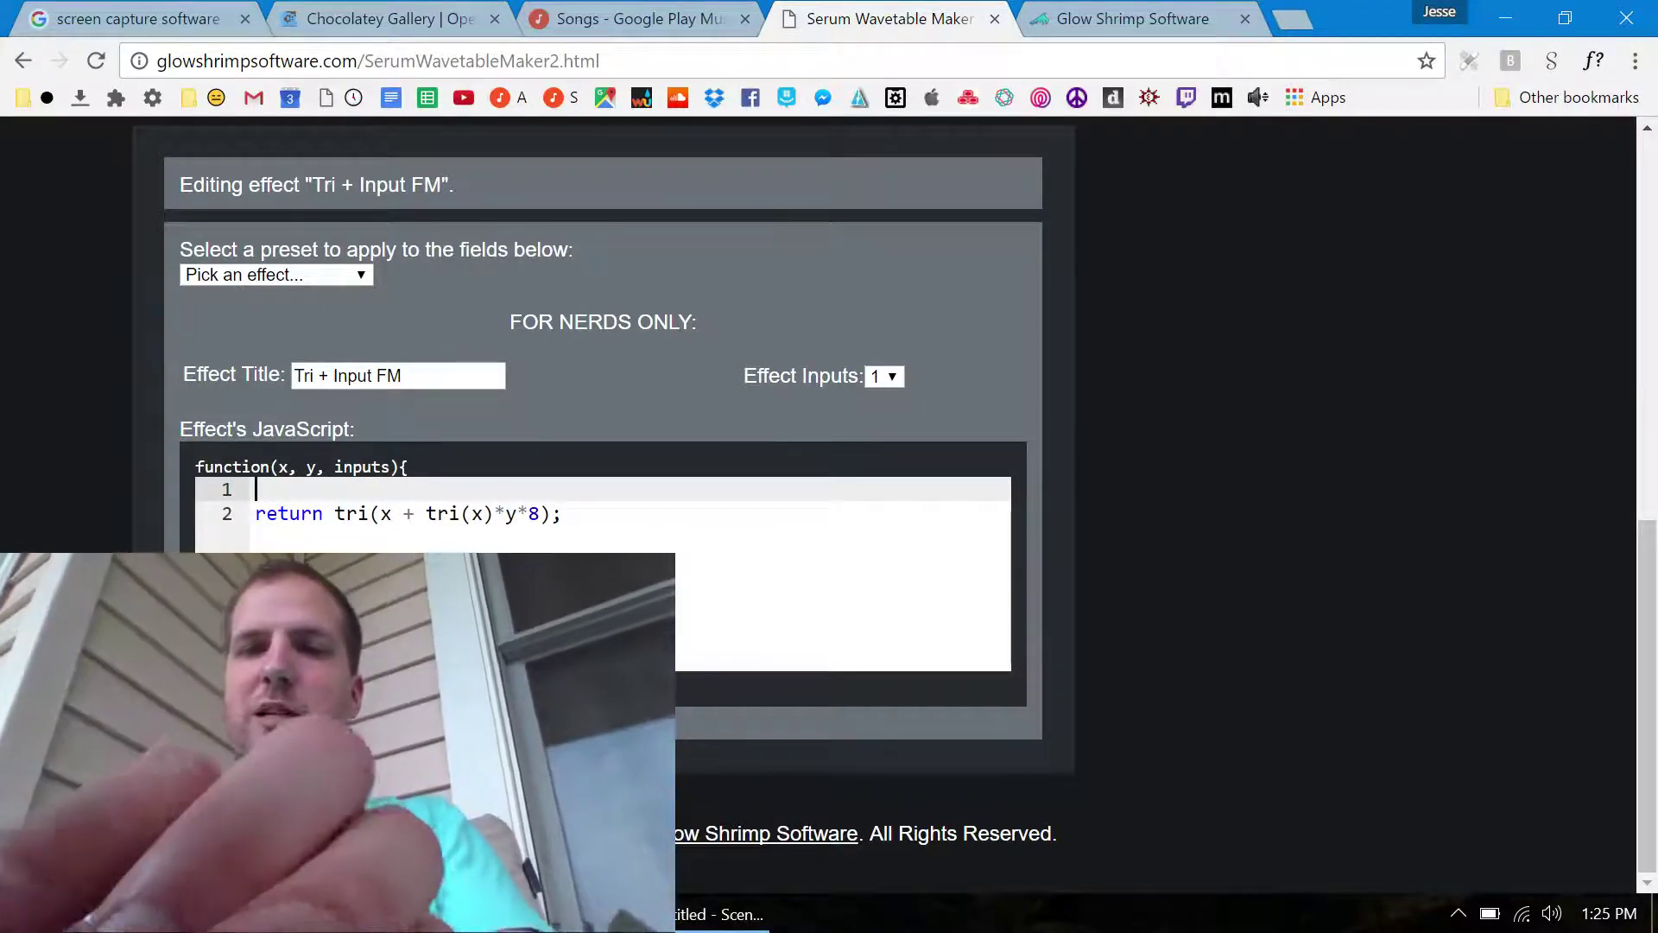
pyautogui.write('var')
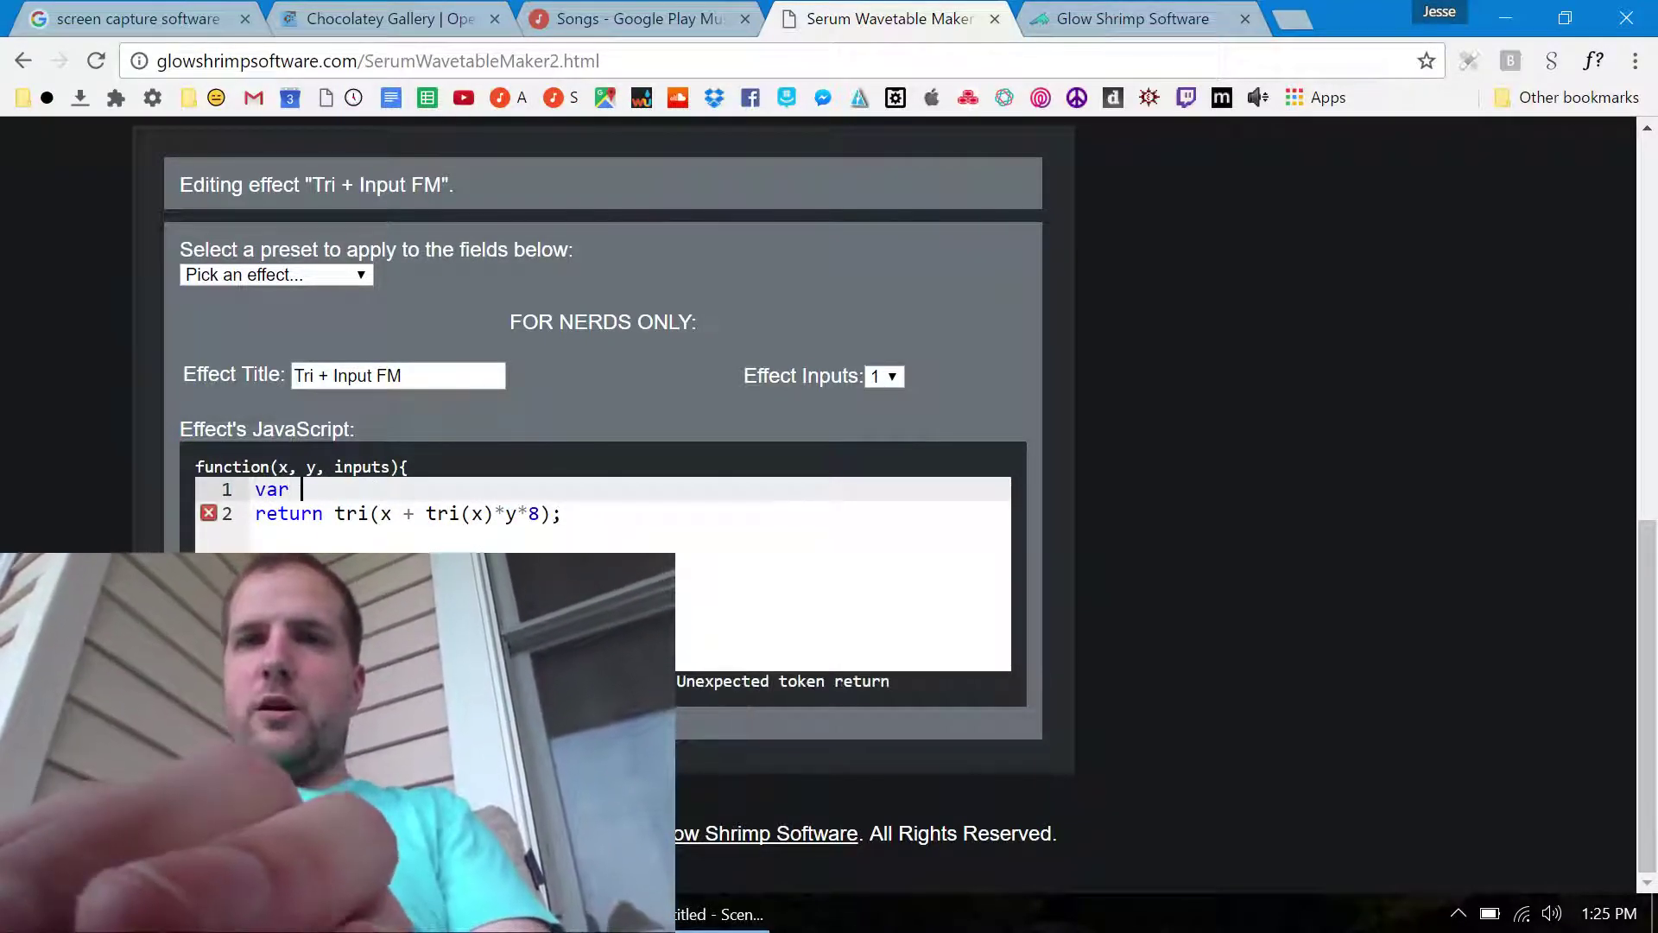
pyautogui.write(' myTri')
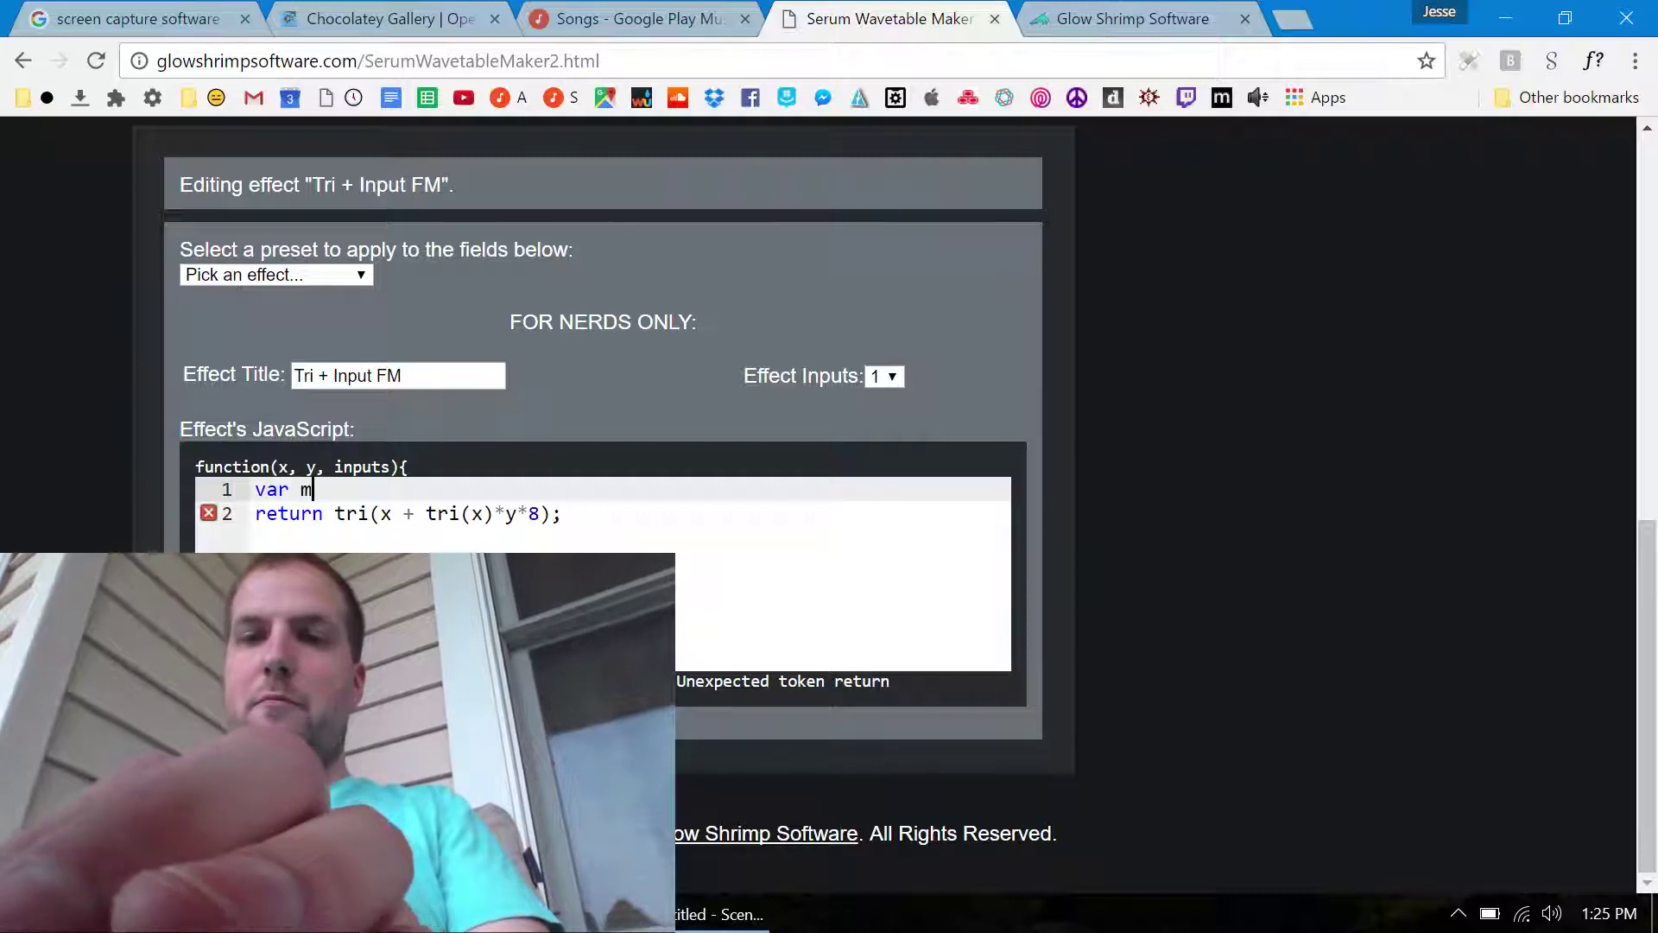
pyautogui.press('BackSpace')
pyautogui.press('BackSpace')
pyautogui.press('BackSpace')
pyautogui.press('BackSpace')
pyautogui.press('BackSpace')
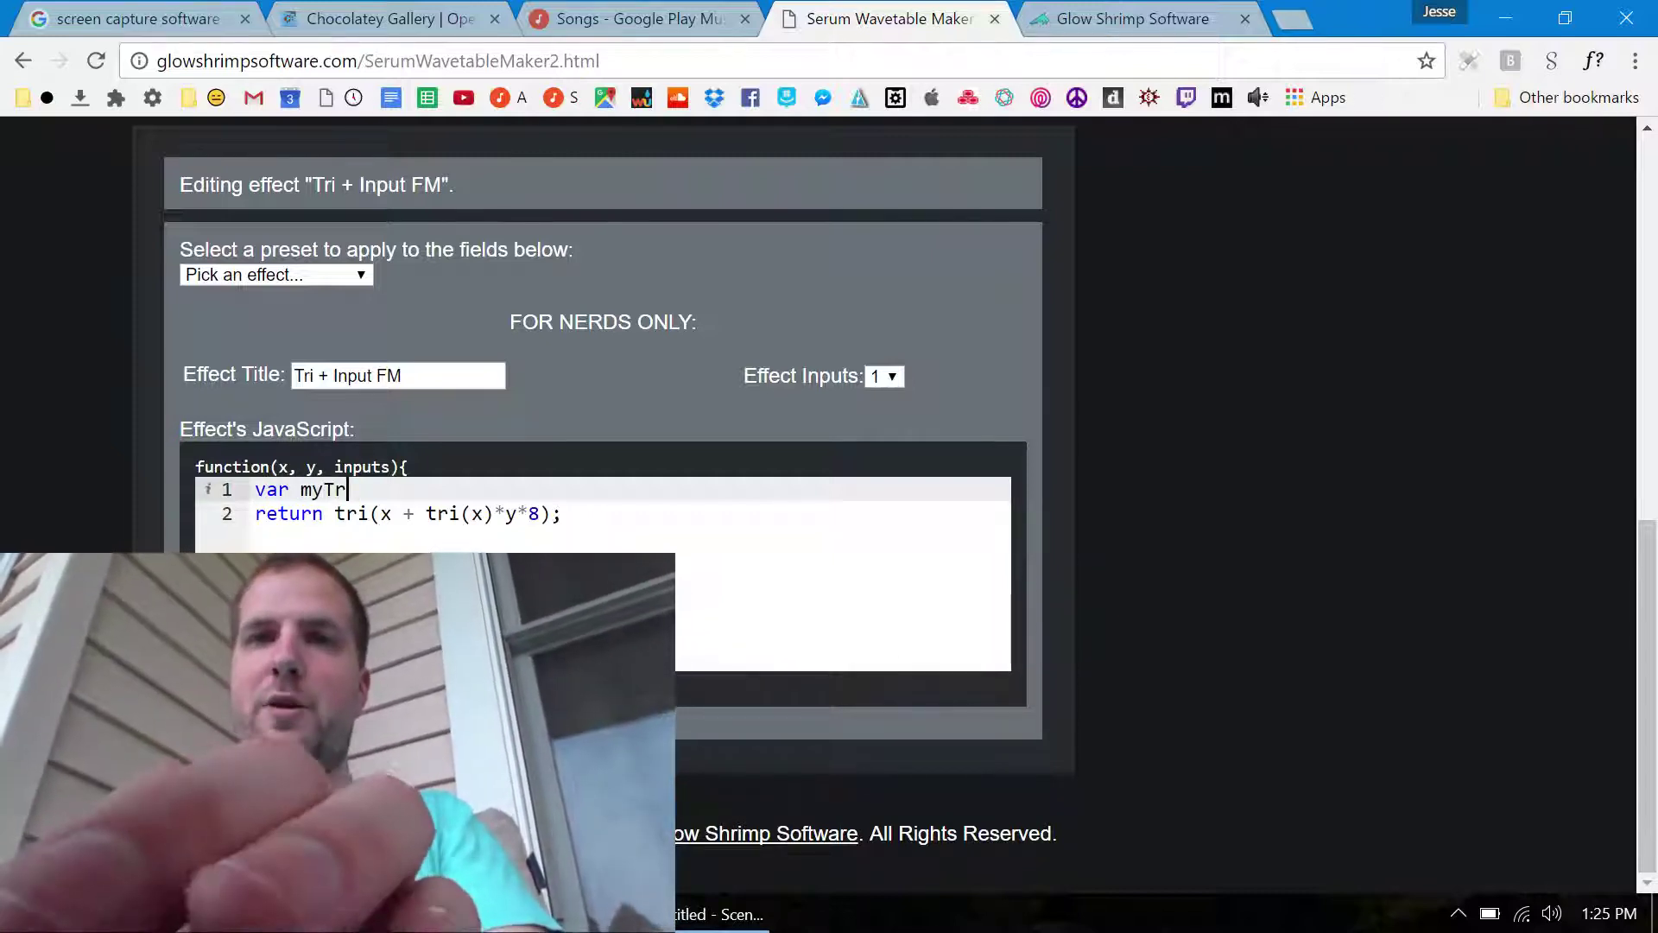
pyautogui.write('TriW')
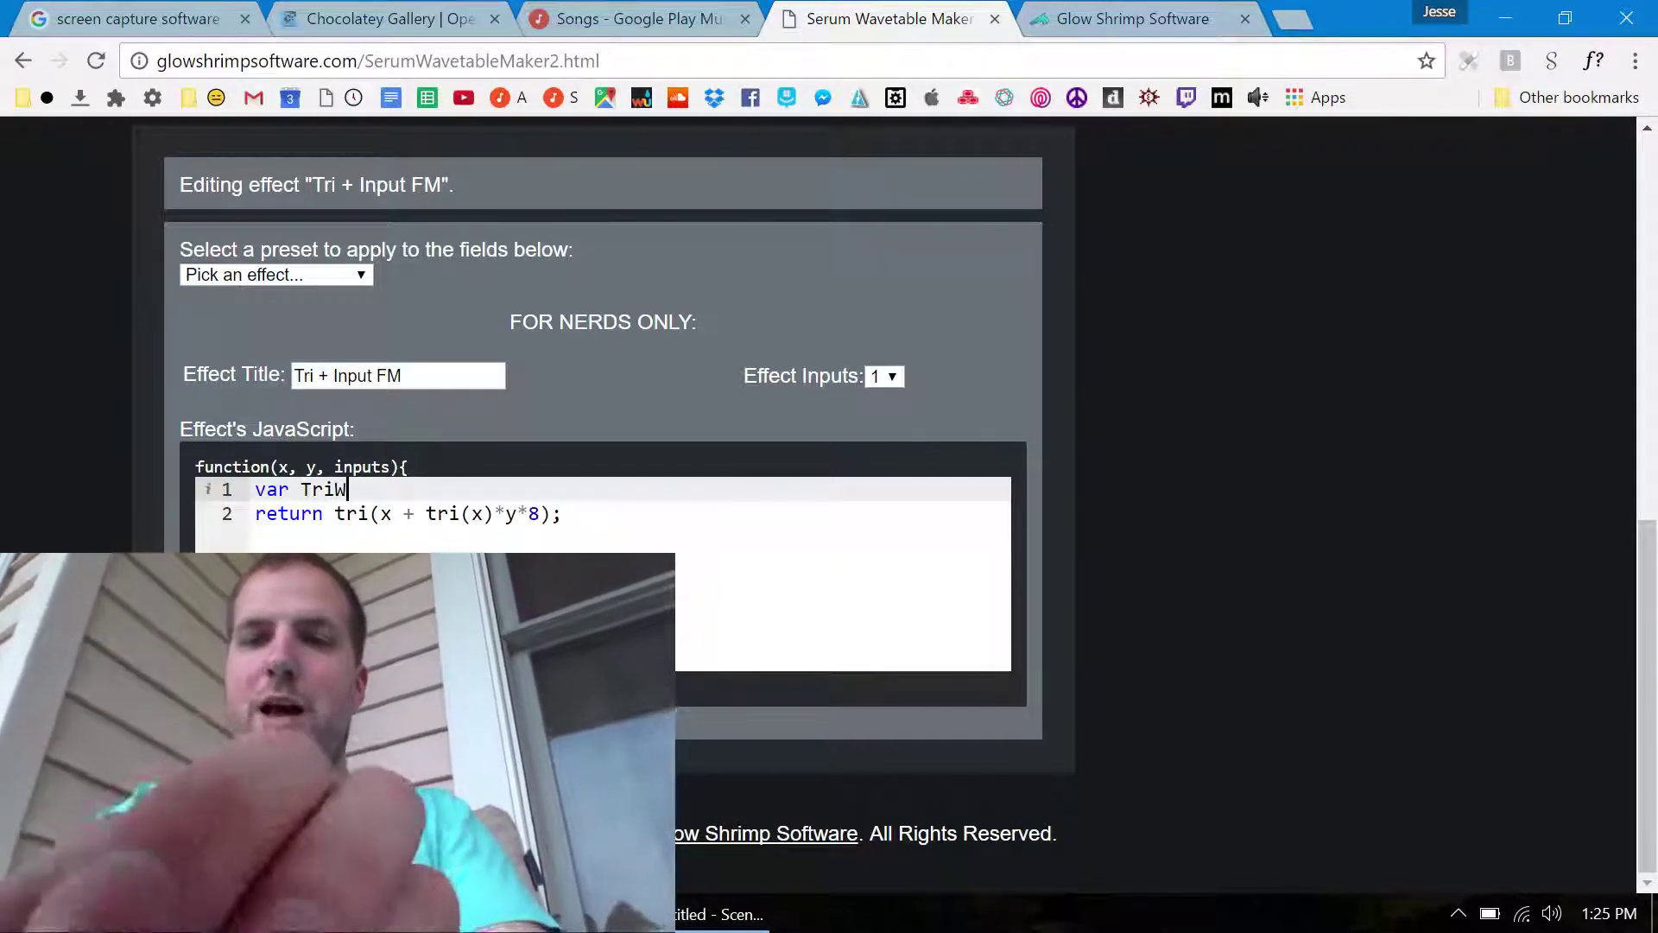
pyautogui.write('ave =')
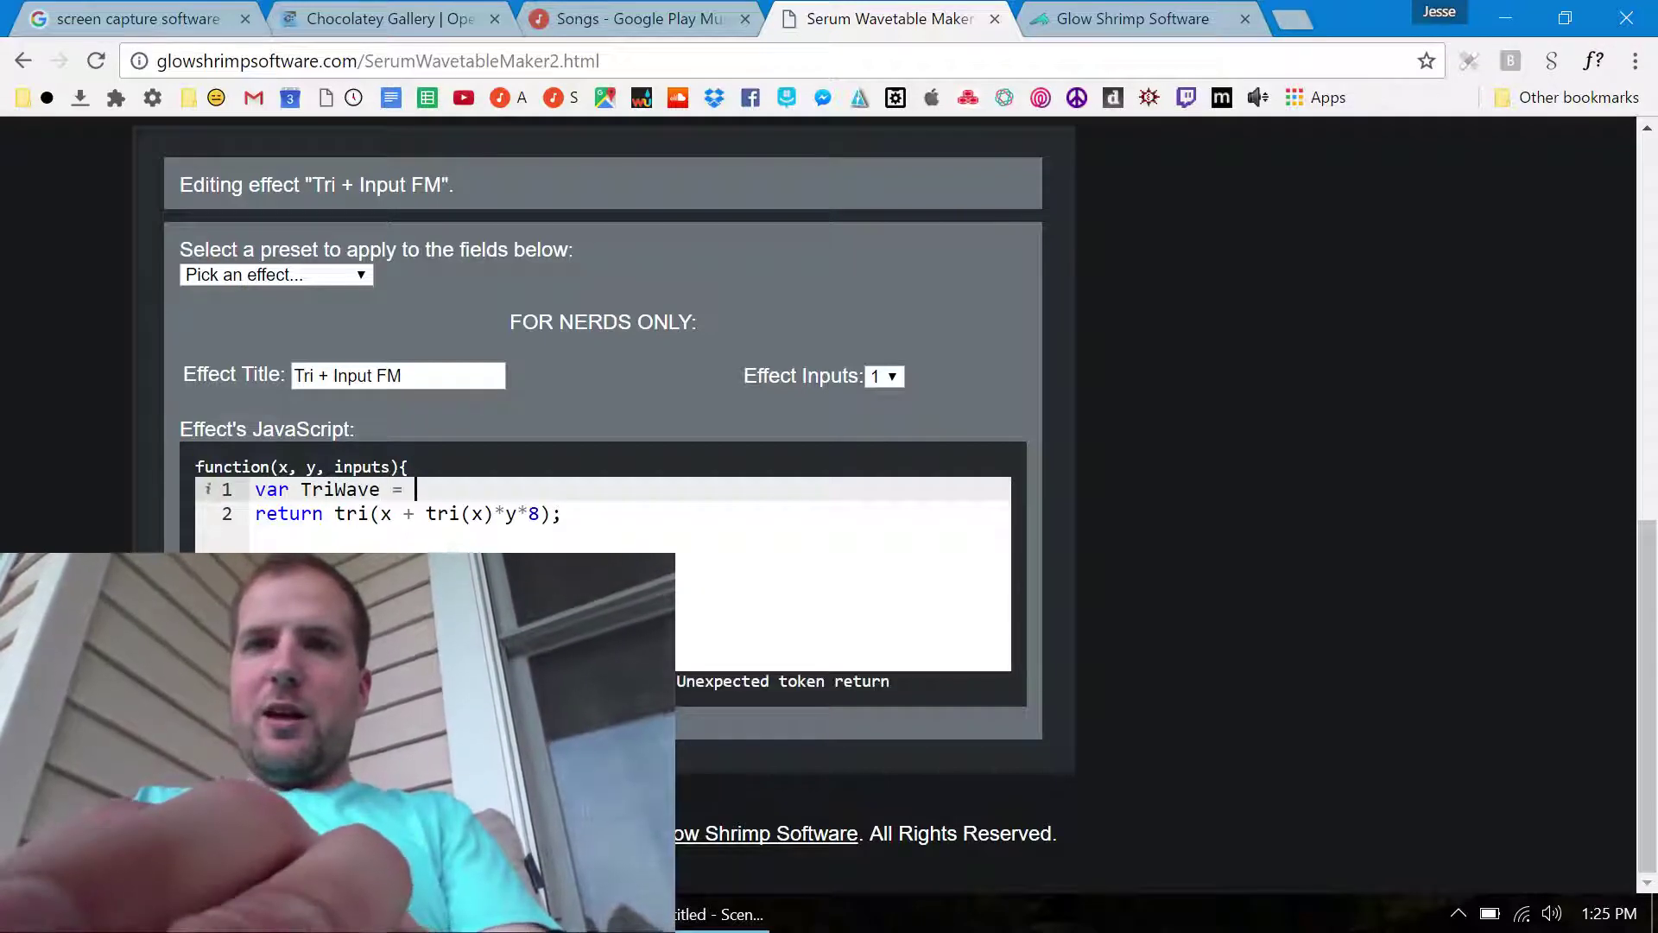
# Move tri(x) into the TriWave variable and use TriWave in the return line instead
pyautogui.moveTo(493, 513); pyautogui.dragTo(416, 514)
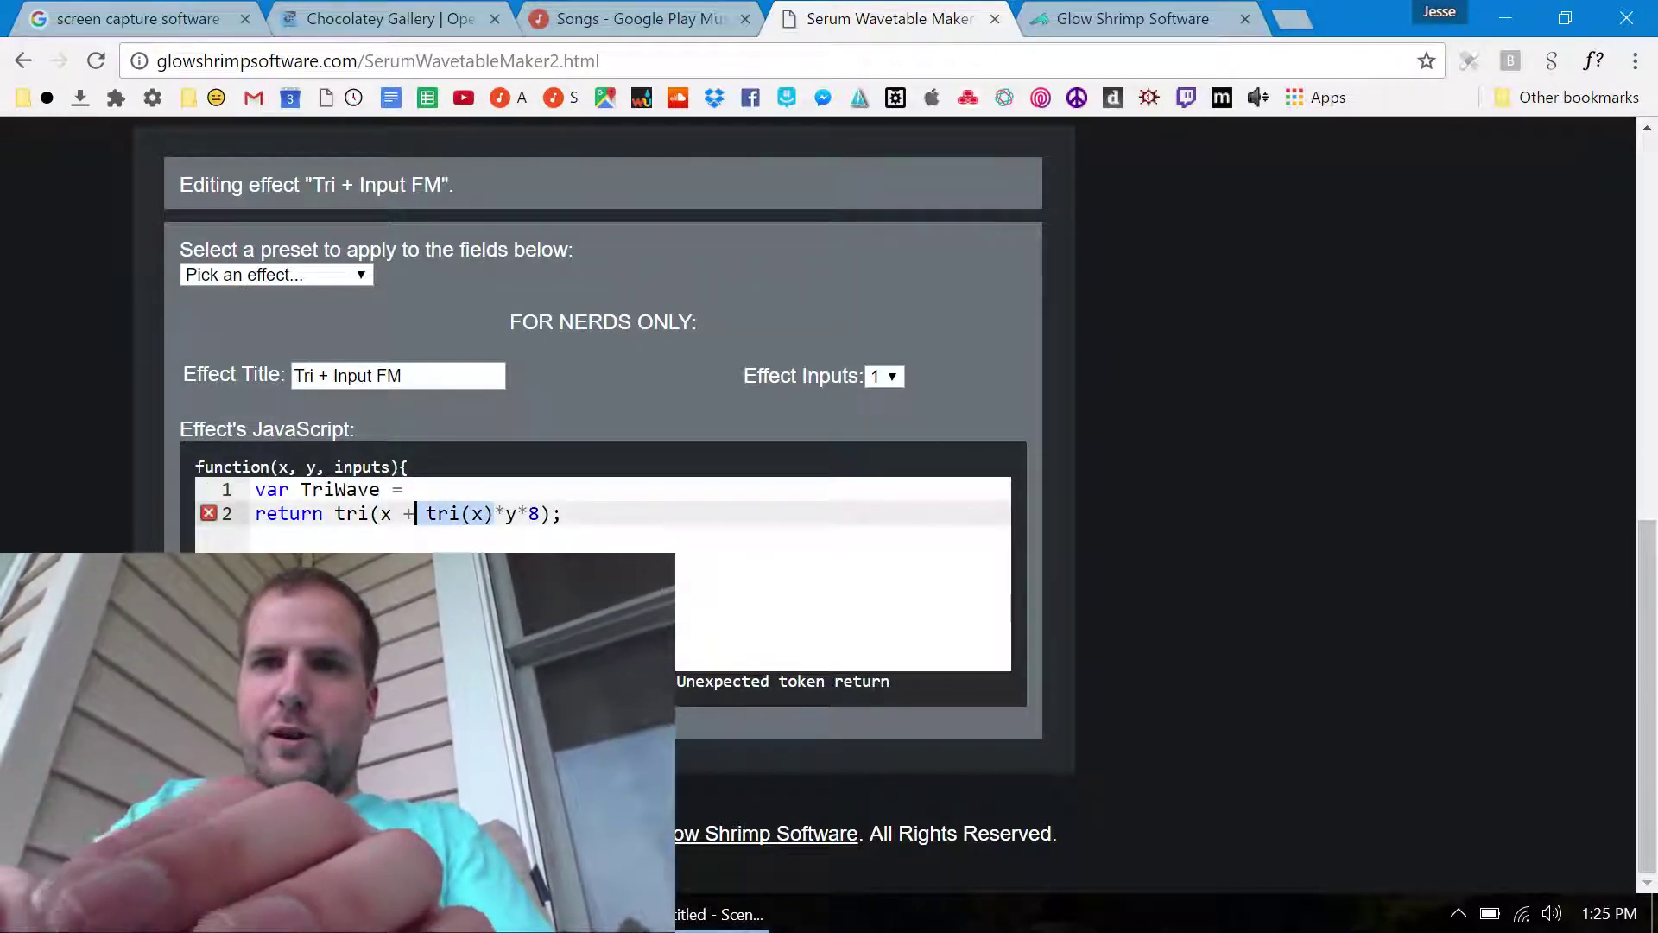
pyautogui.hotkey('ctrl', 'x')
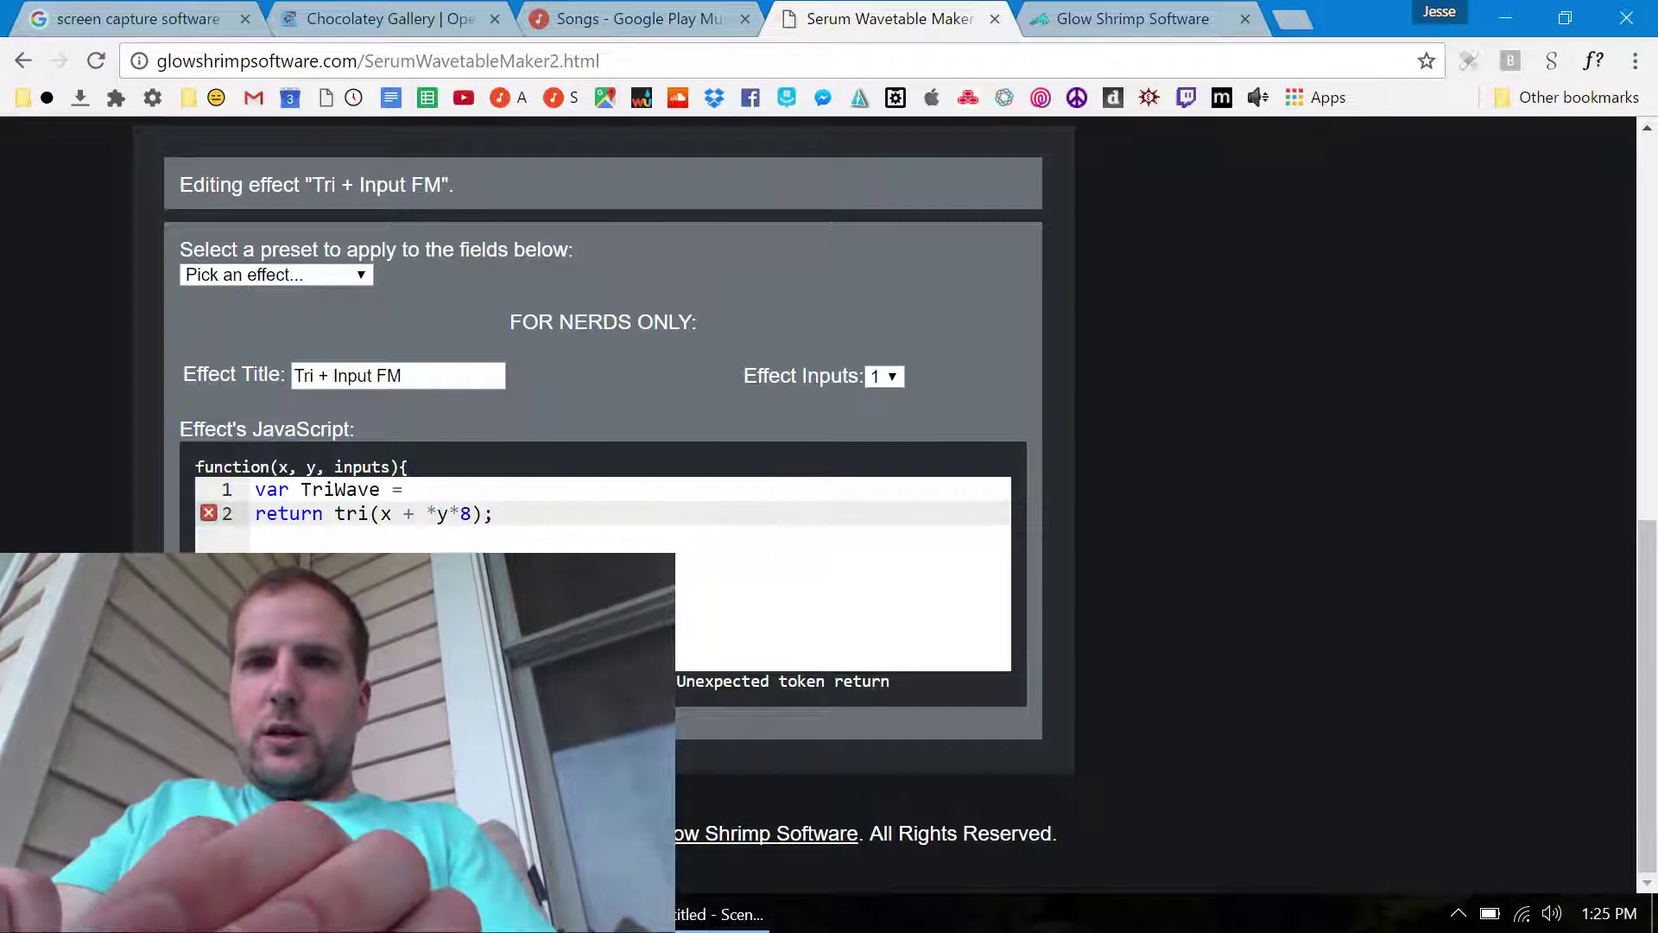
pyautogui.press('Up')
pyautogui.hotkey('ctrl', 'v')
pyautogui.write(';')
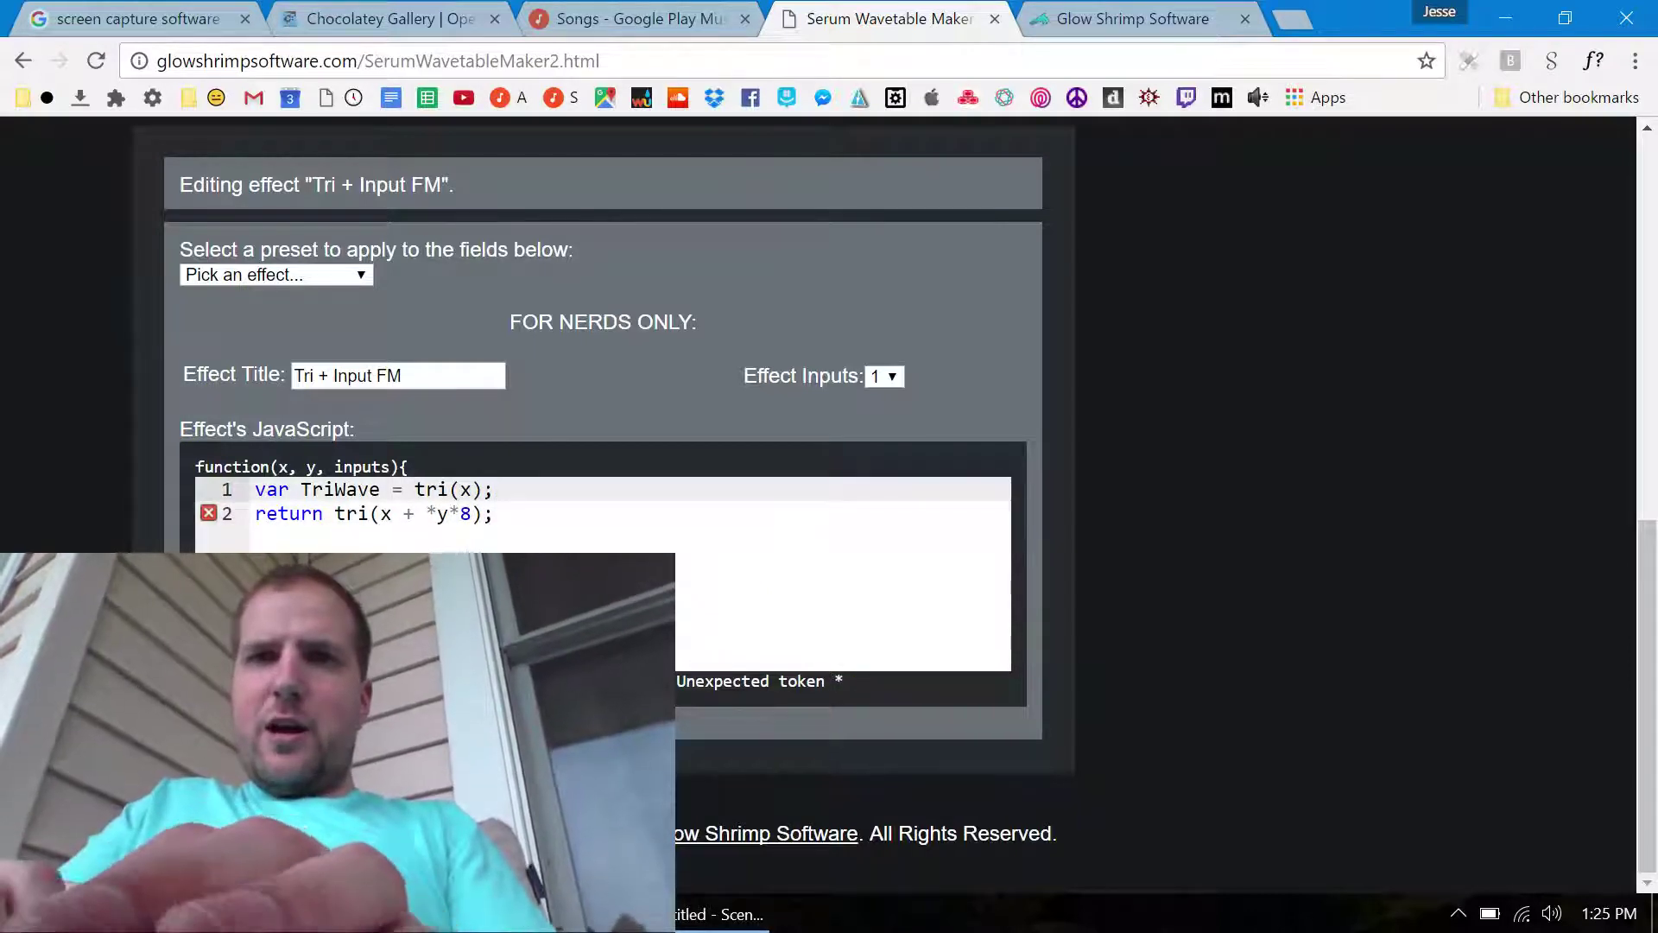
pyautogui.doubleClick(301, 489)
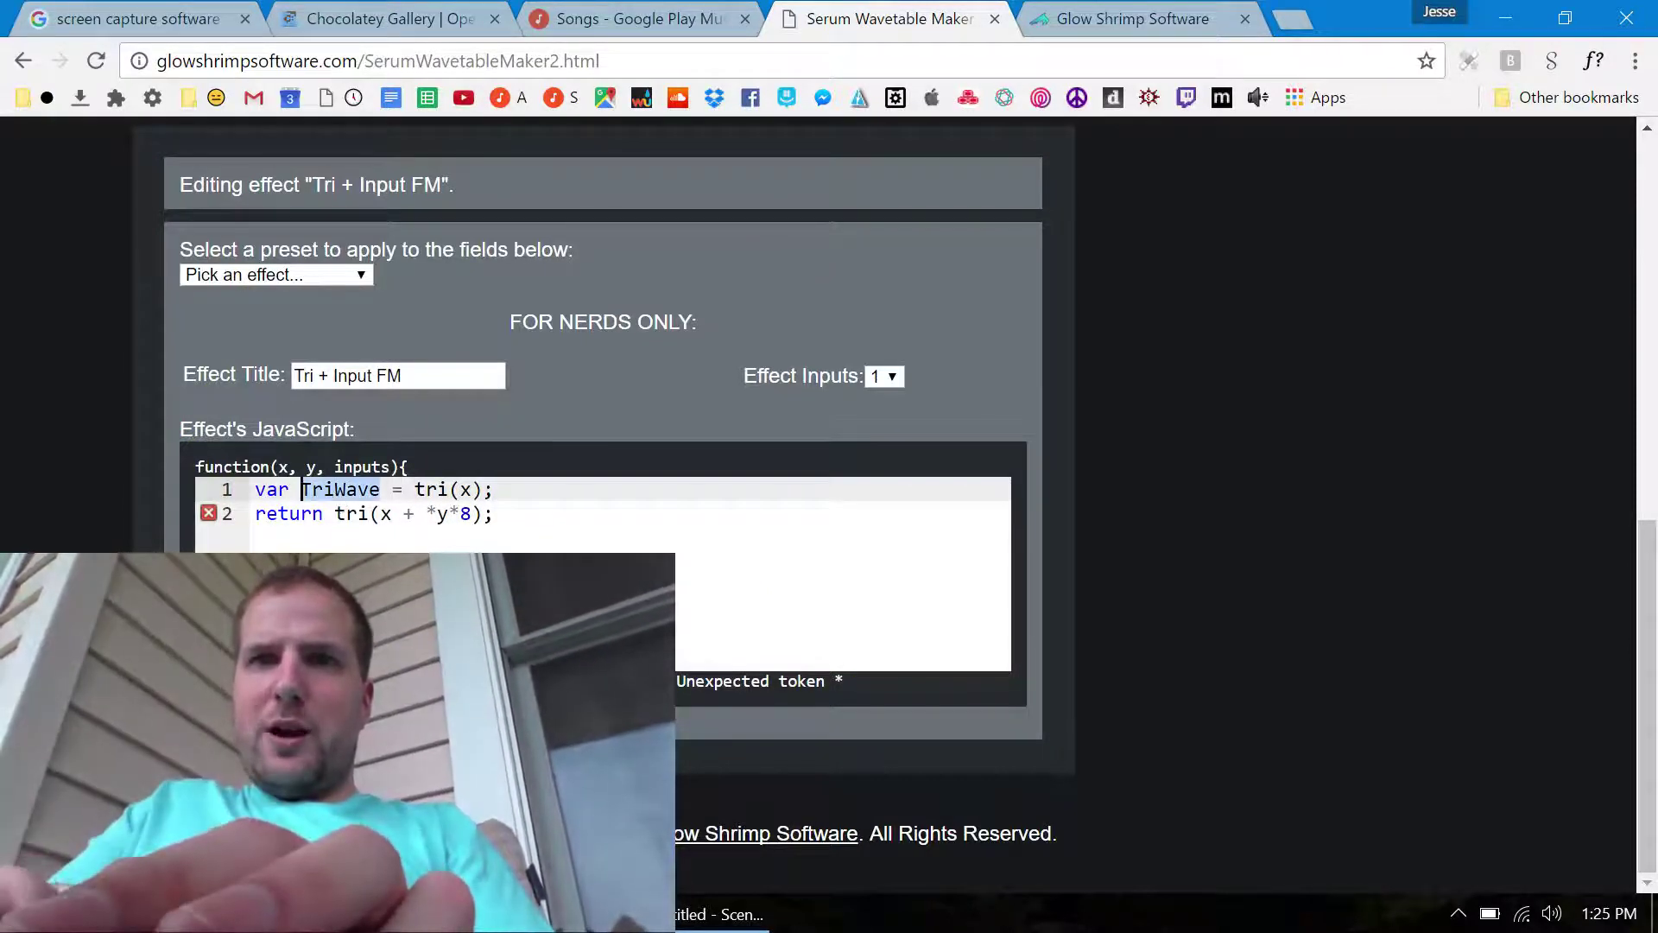
pyautogui.click(427, 513)
pyautogui.hotkey('ctrl', 'v')
pyautogui.press('Up')
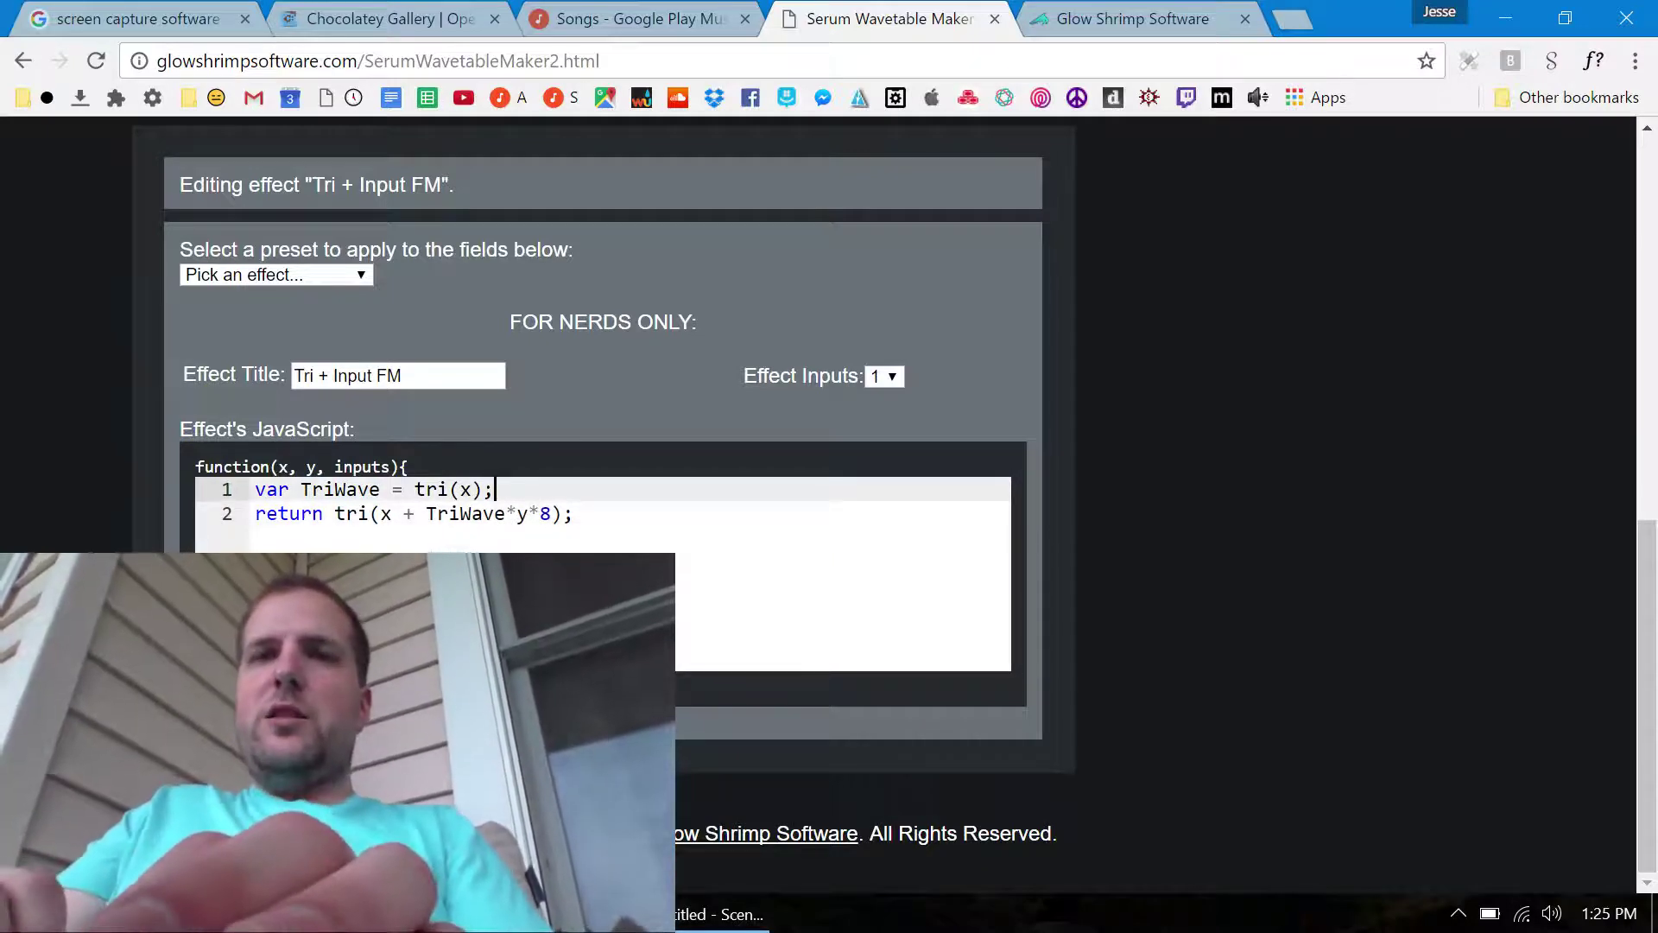
pyautogui.moveTo(403, 513); pyautogui.dragTo(574, 513)
pyautogui.click(574, 513)
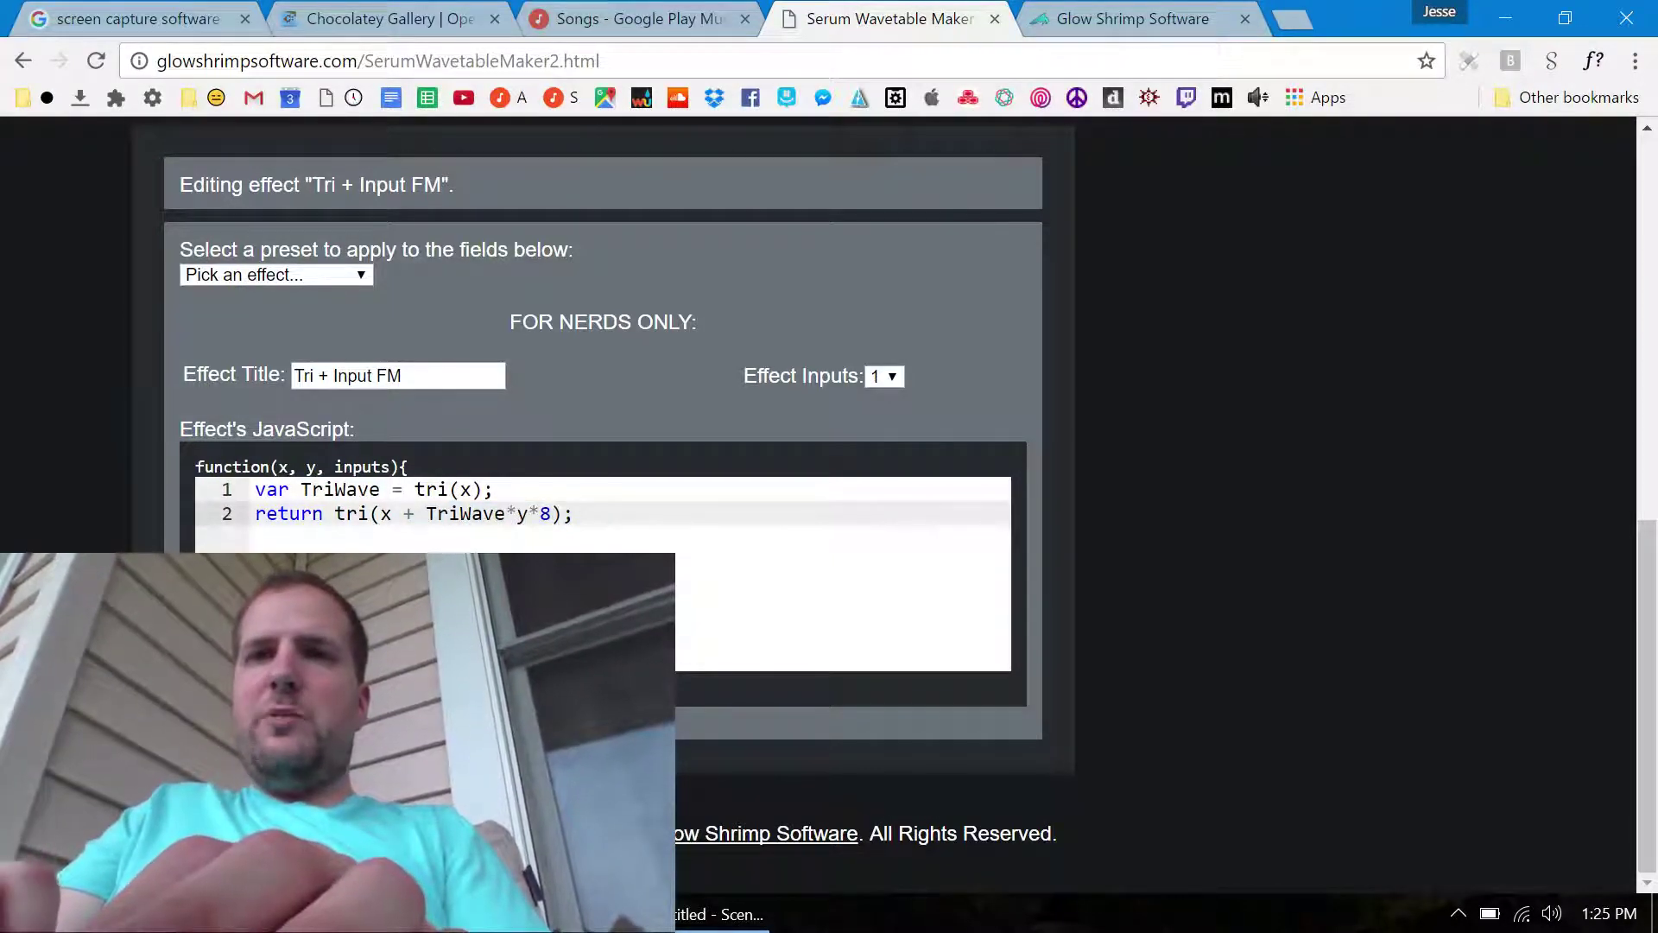
pyautogui.press('Up')
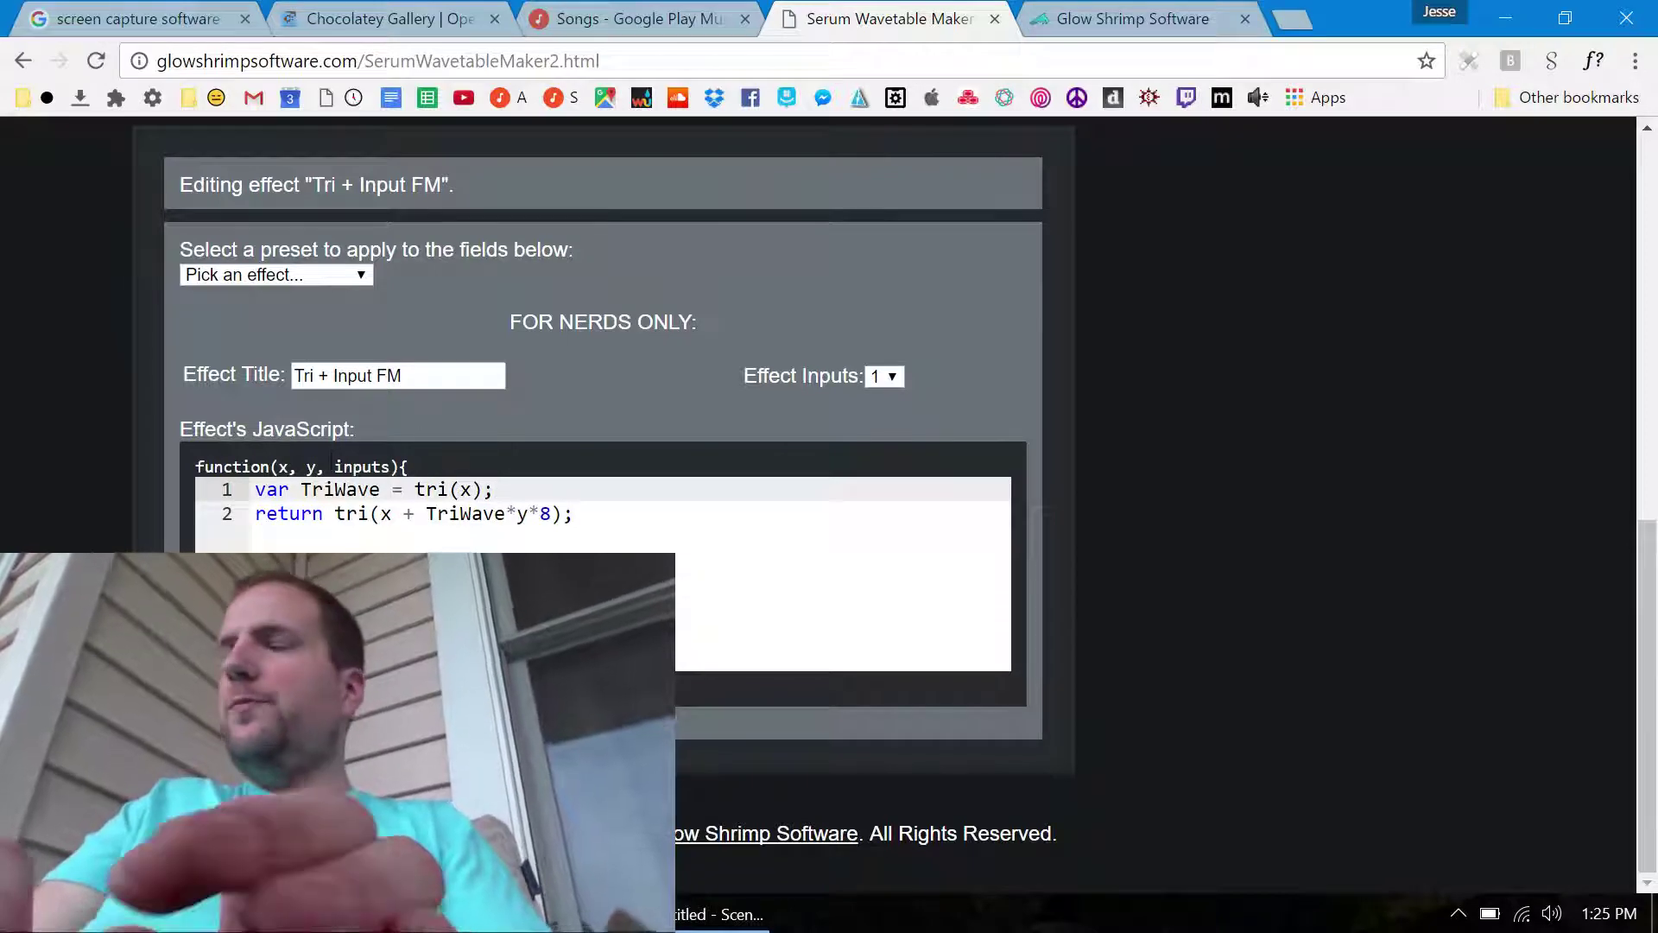
# Try saving with Ctrl+S, dismiss the save dialog, and preview the new wave at another wavetable position
pyautogui.hotkey('ctrl', 's')
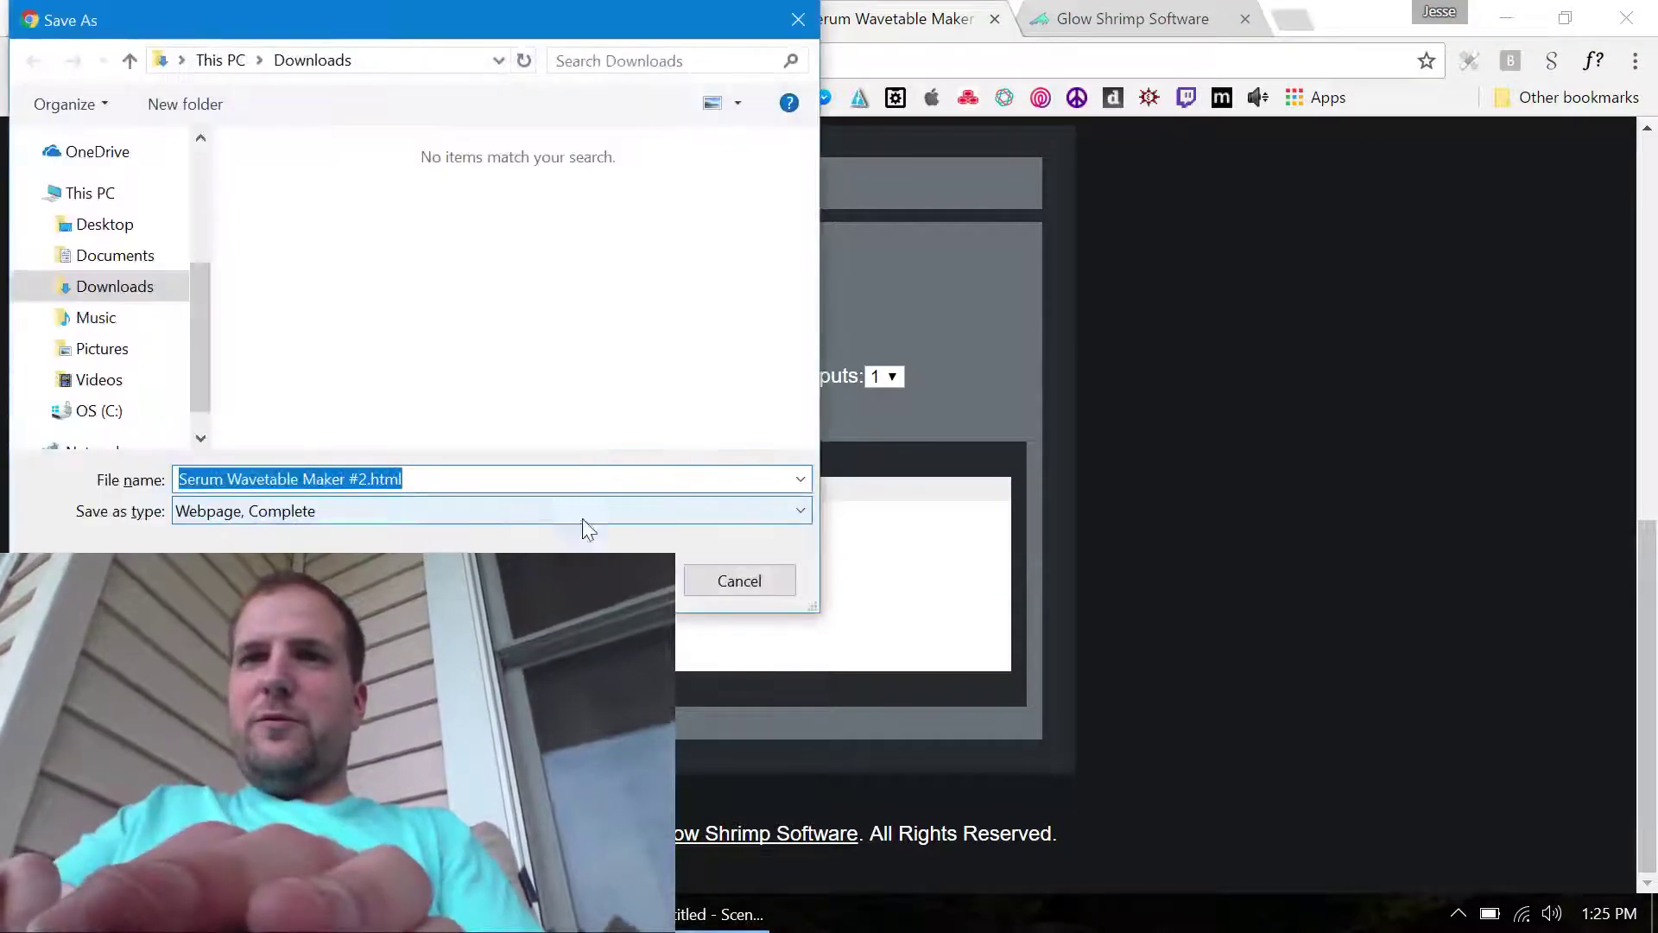
pyautogui.click(698, 577)
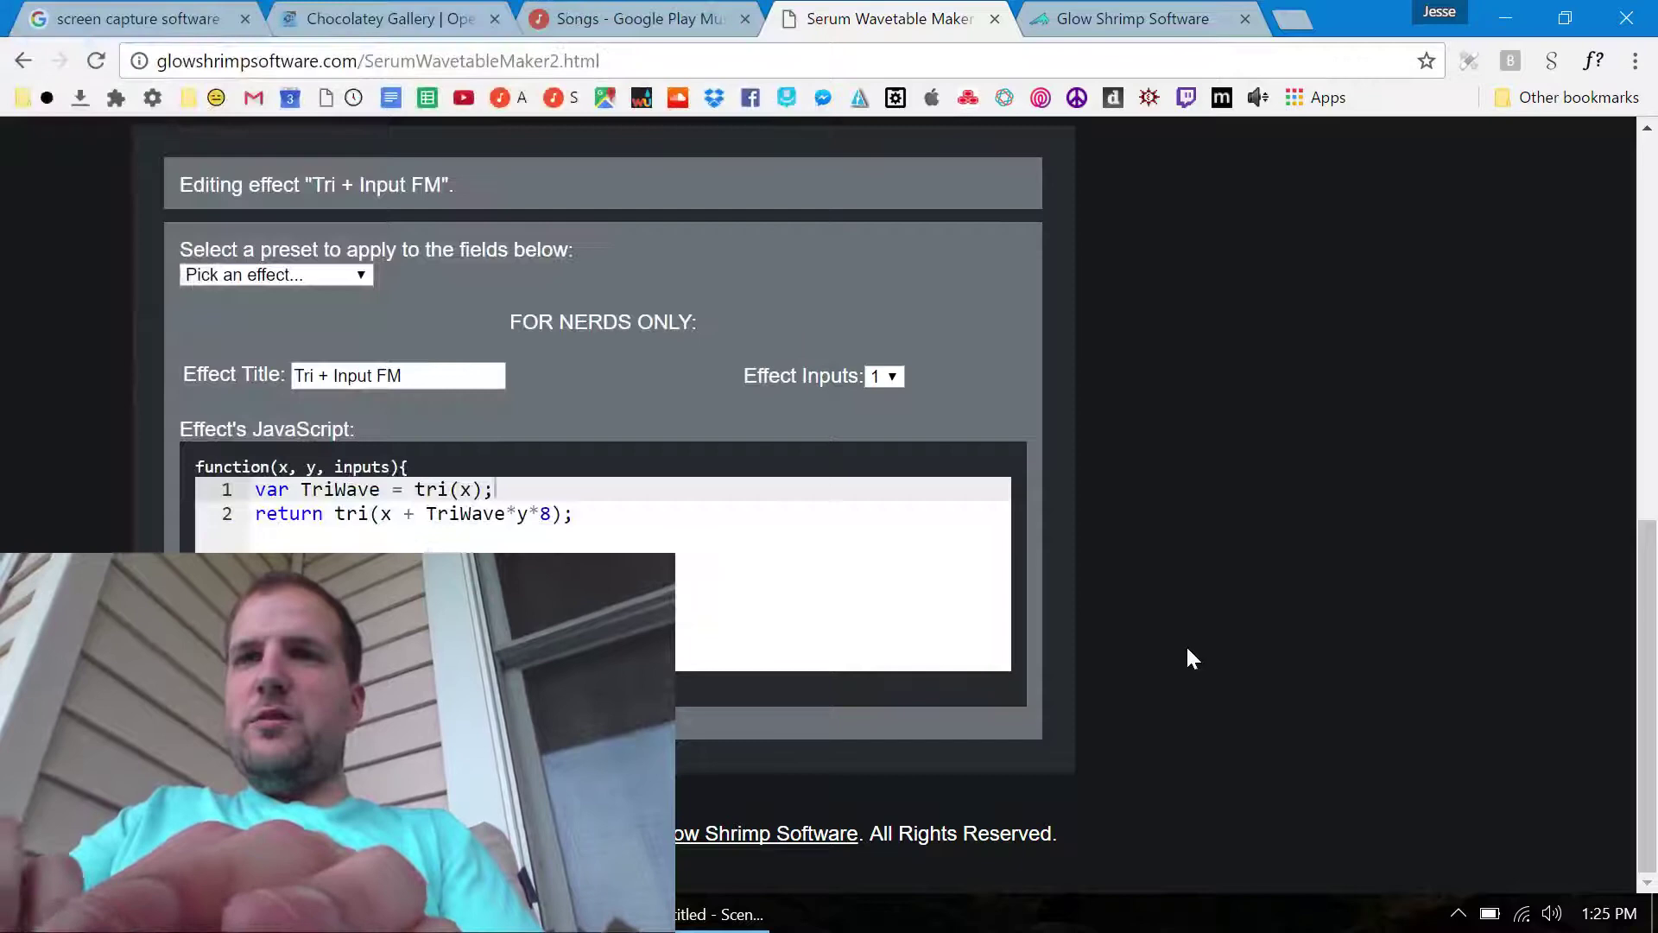
pyautogui.scroll(10, 1186, 644)
pyautogui.scroll(-1, 553, 444)
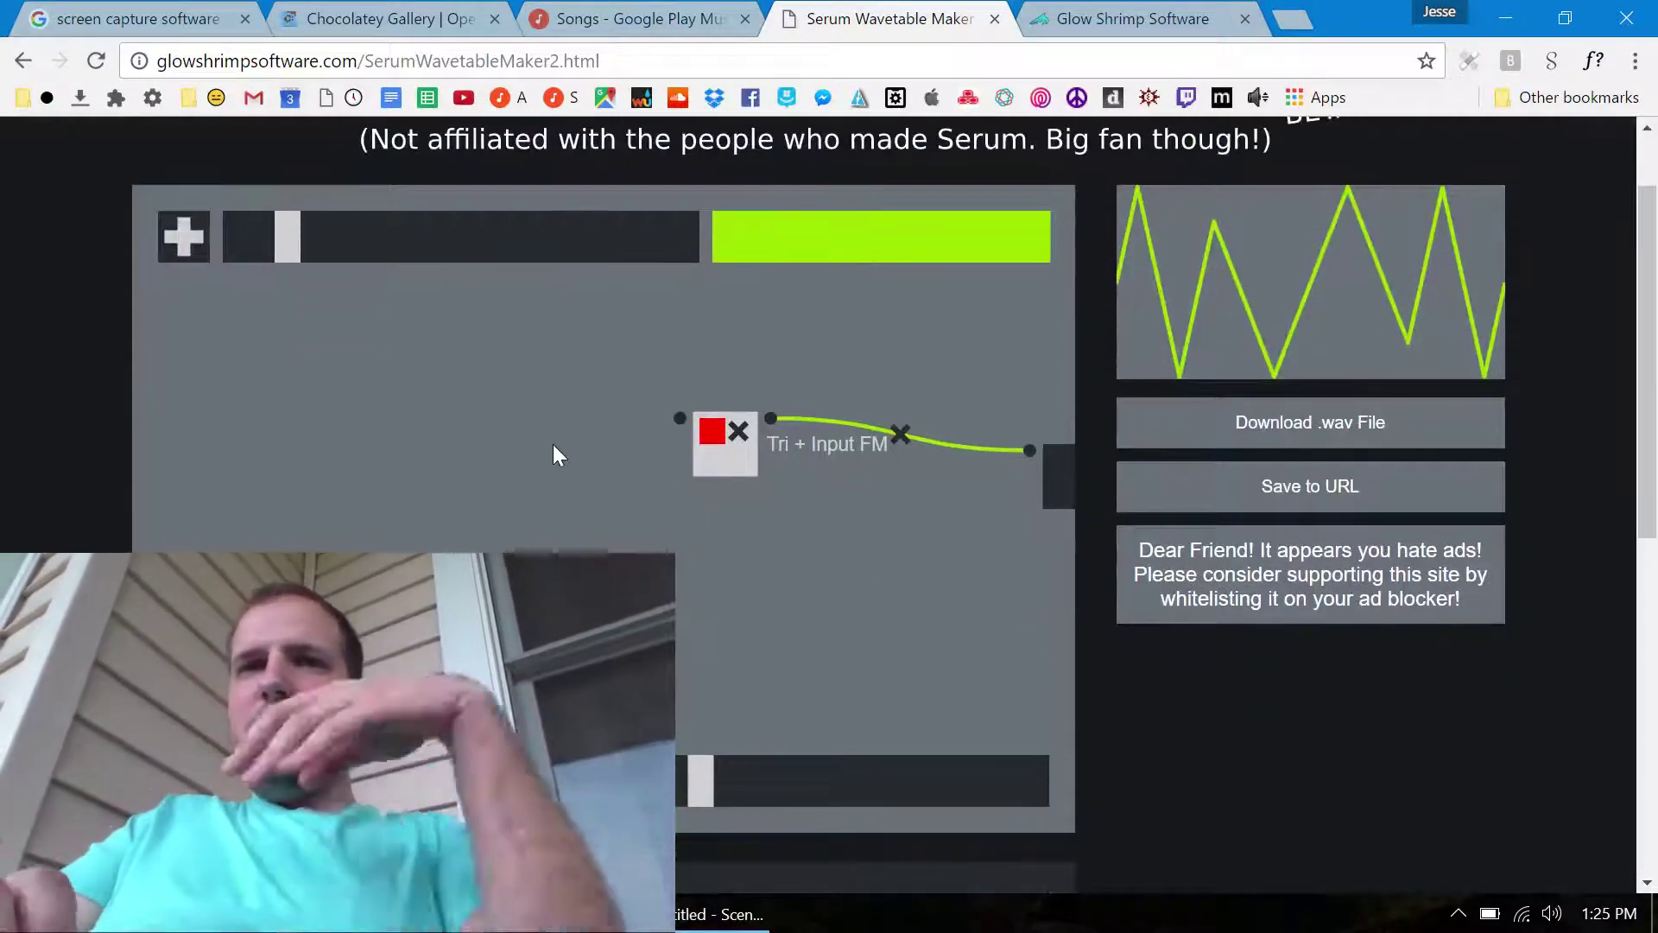
pyautogui.moveTo(289, 246); pyautogui.dragTo(244, 283)
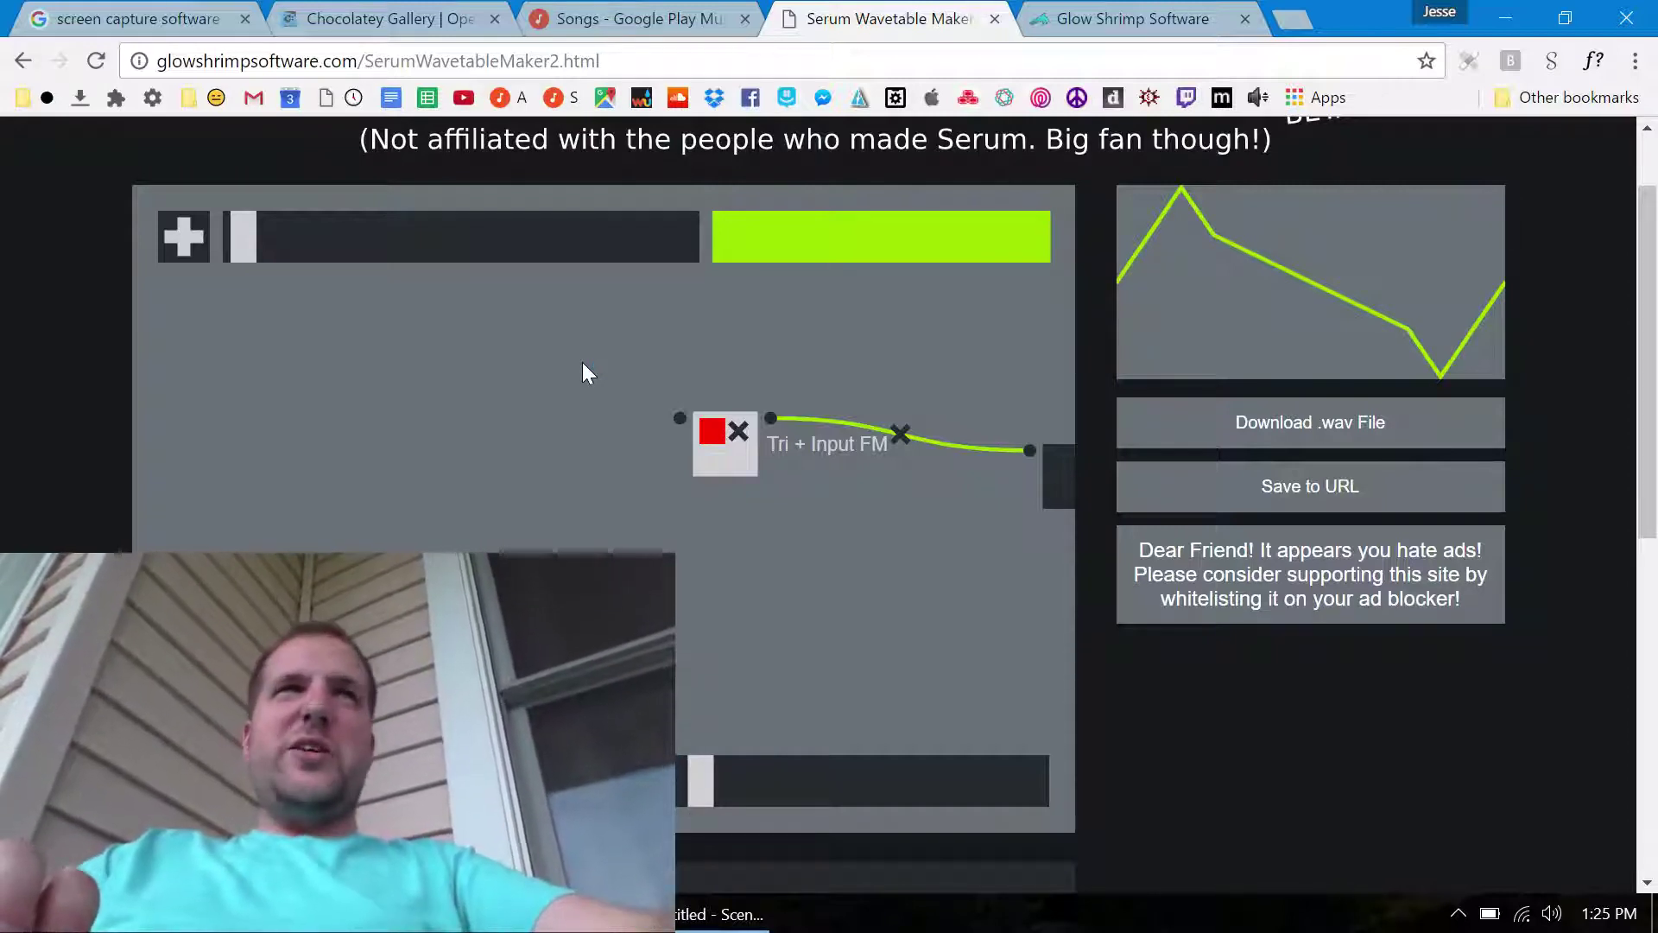
# Scroll down to the Tri + Input FM effect editor
pyautogui.scroll(-1, 582, 364)
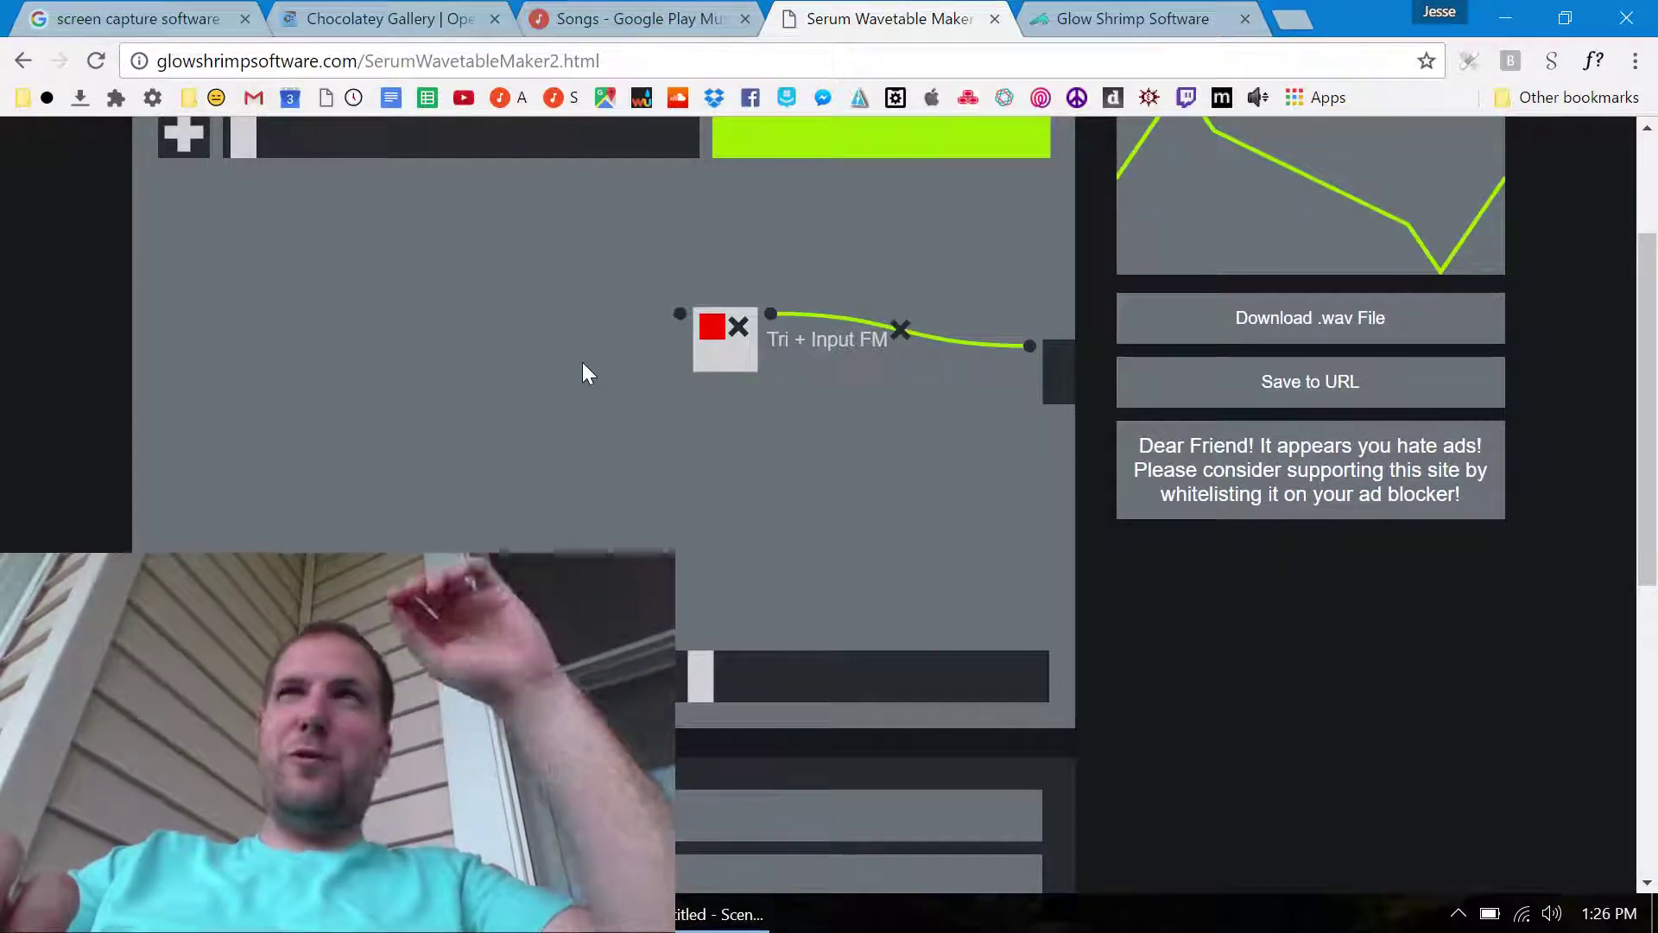
pyautogui.scroll(-6, 583, 364)
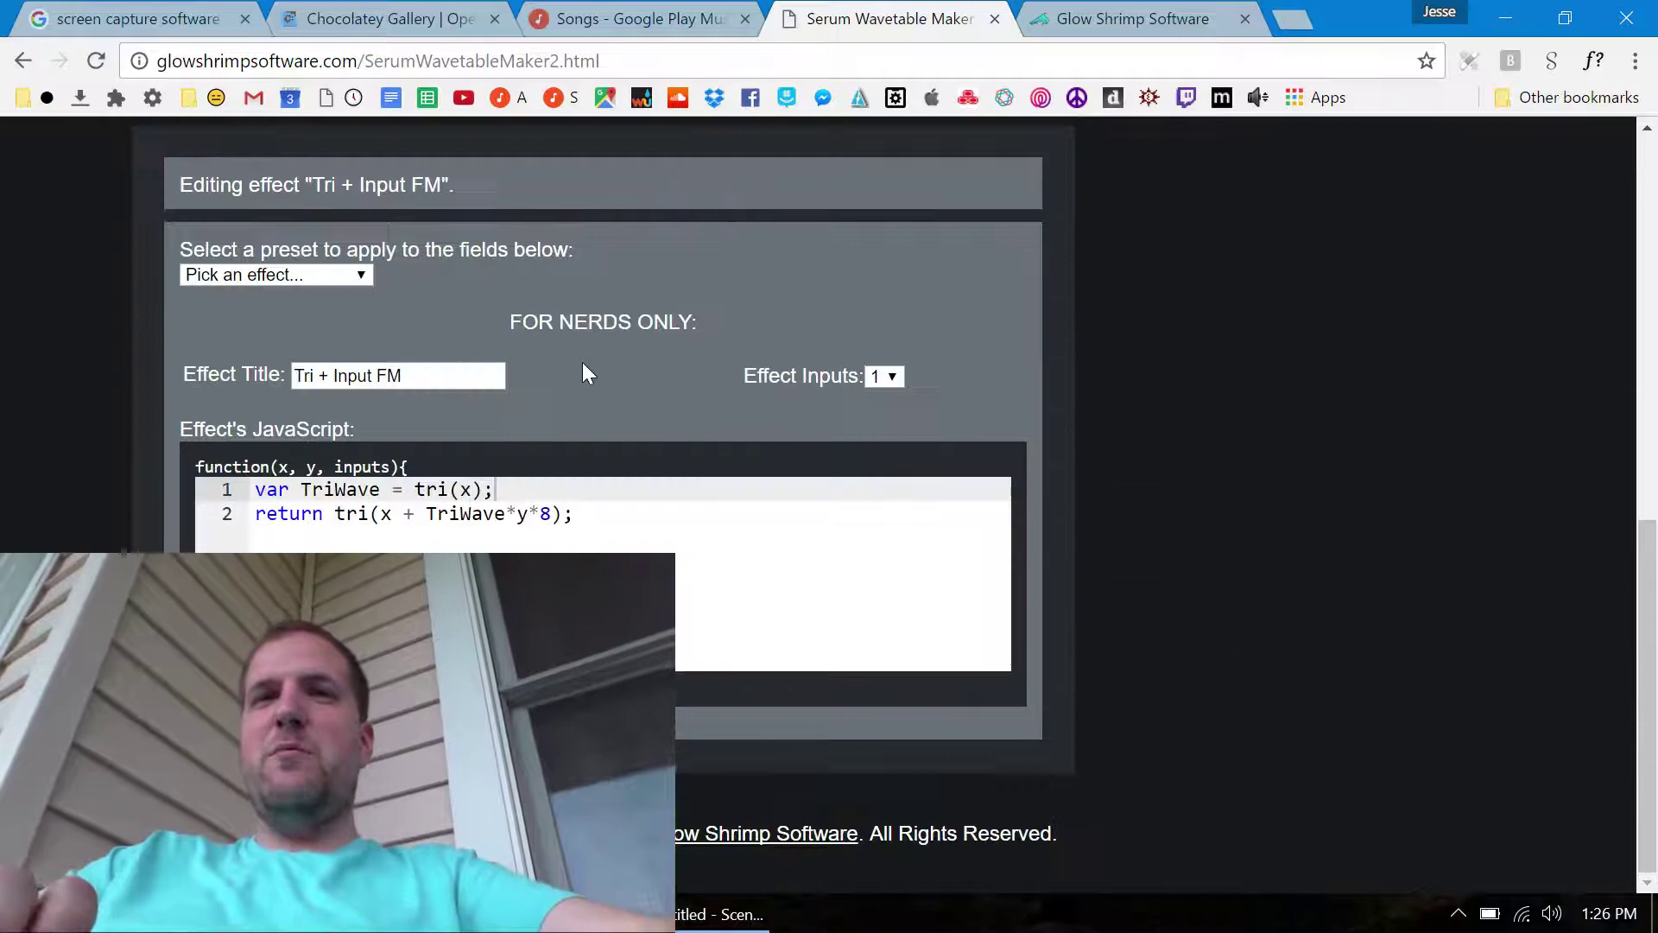
pyautogui.scroll(6, 779, 542)
pyautogui.scroll(-6, 779, 541)
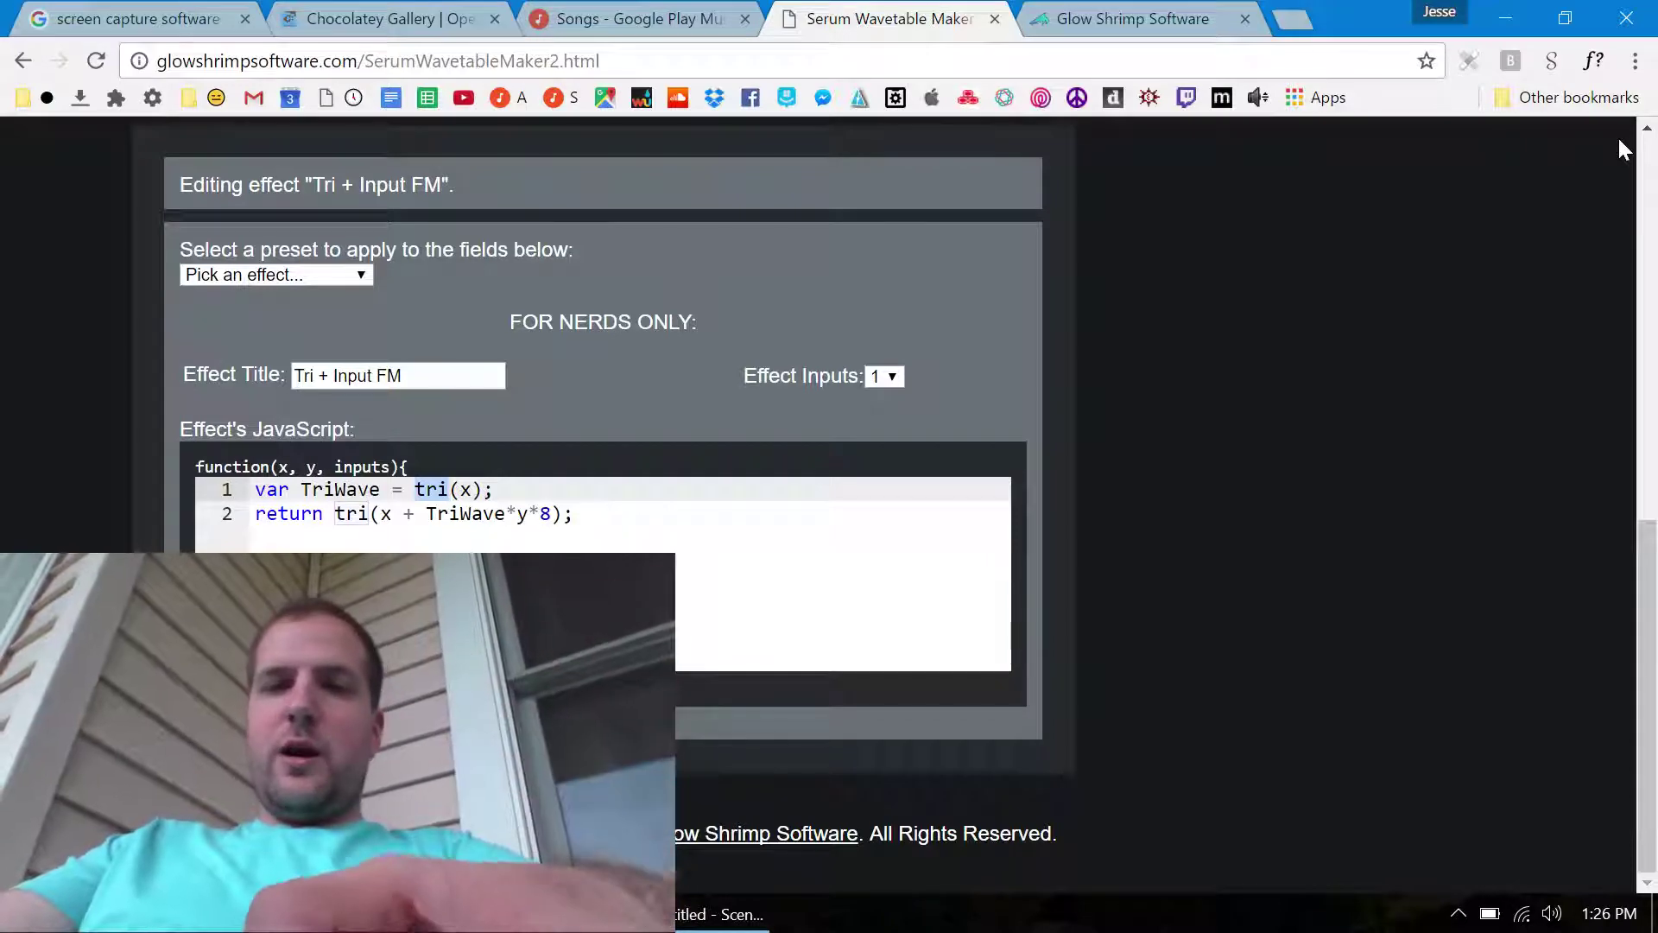
# Open DevTools with F12, check the Console and Sources panels, then close DevTools
pyautogui.press('F12')
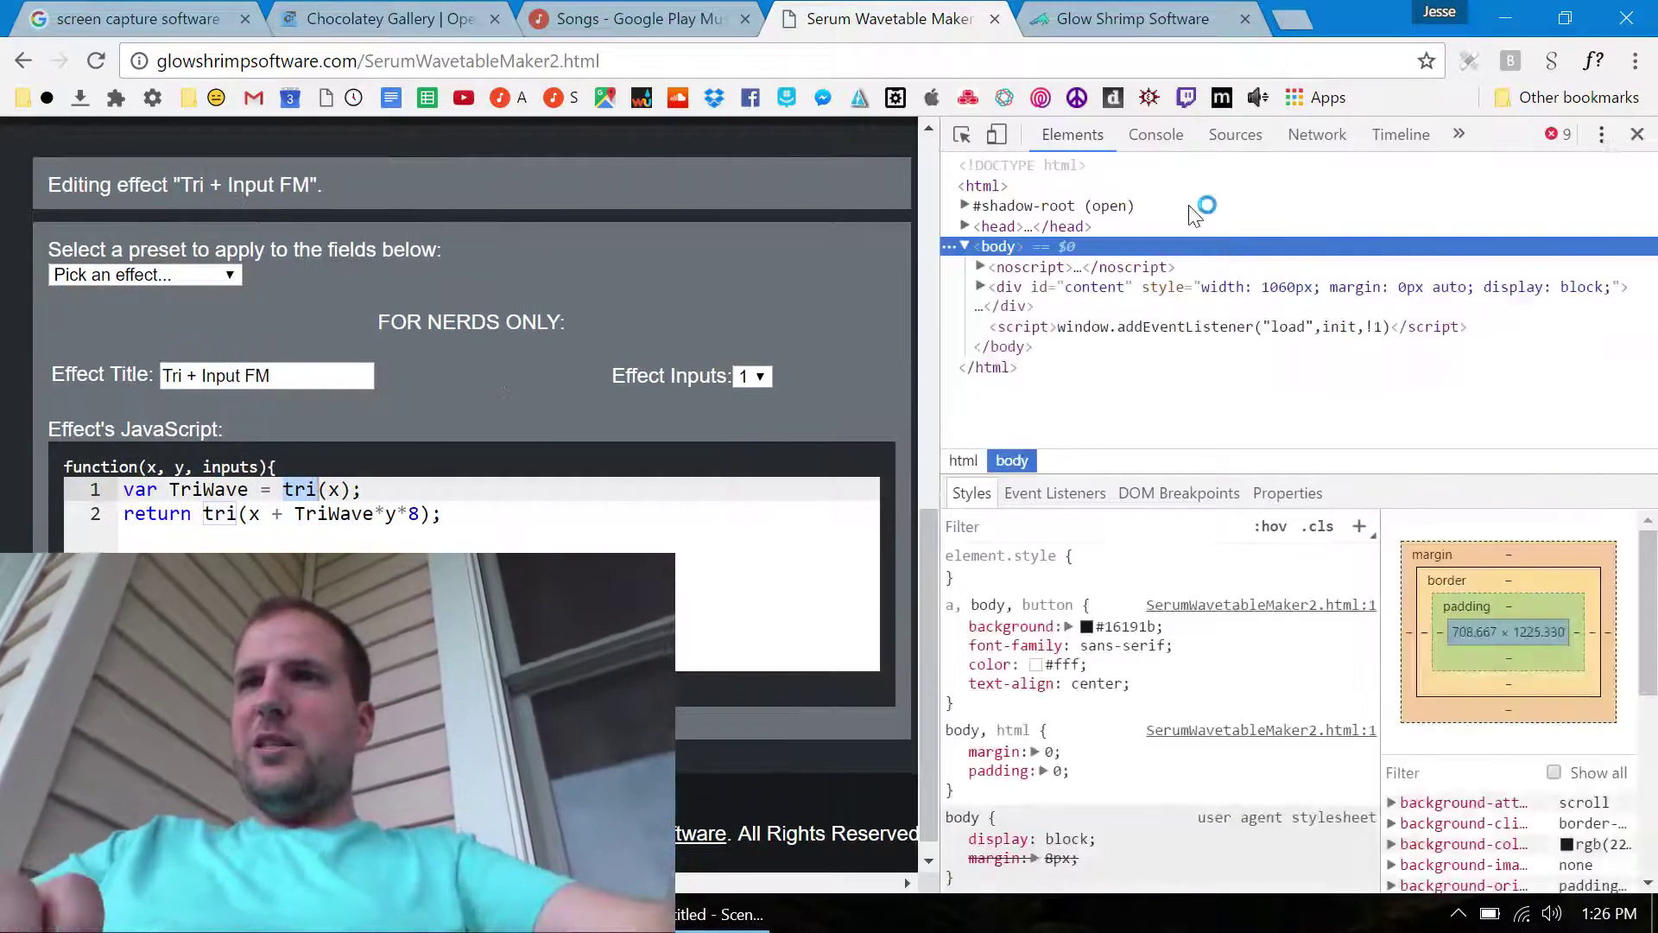
pyautogui.click(1156, 135)
pyautogui.click(1235, 135)
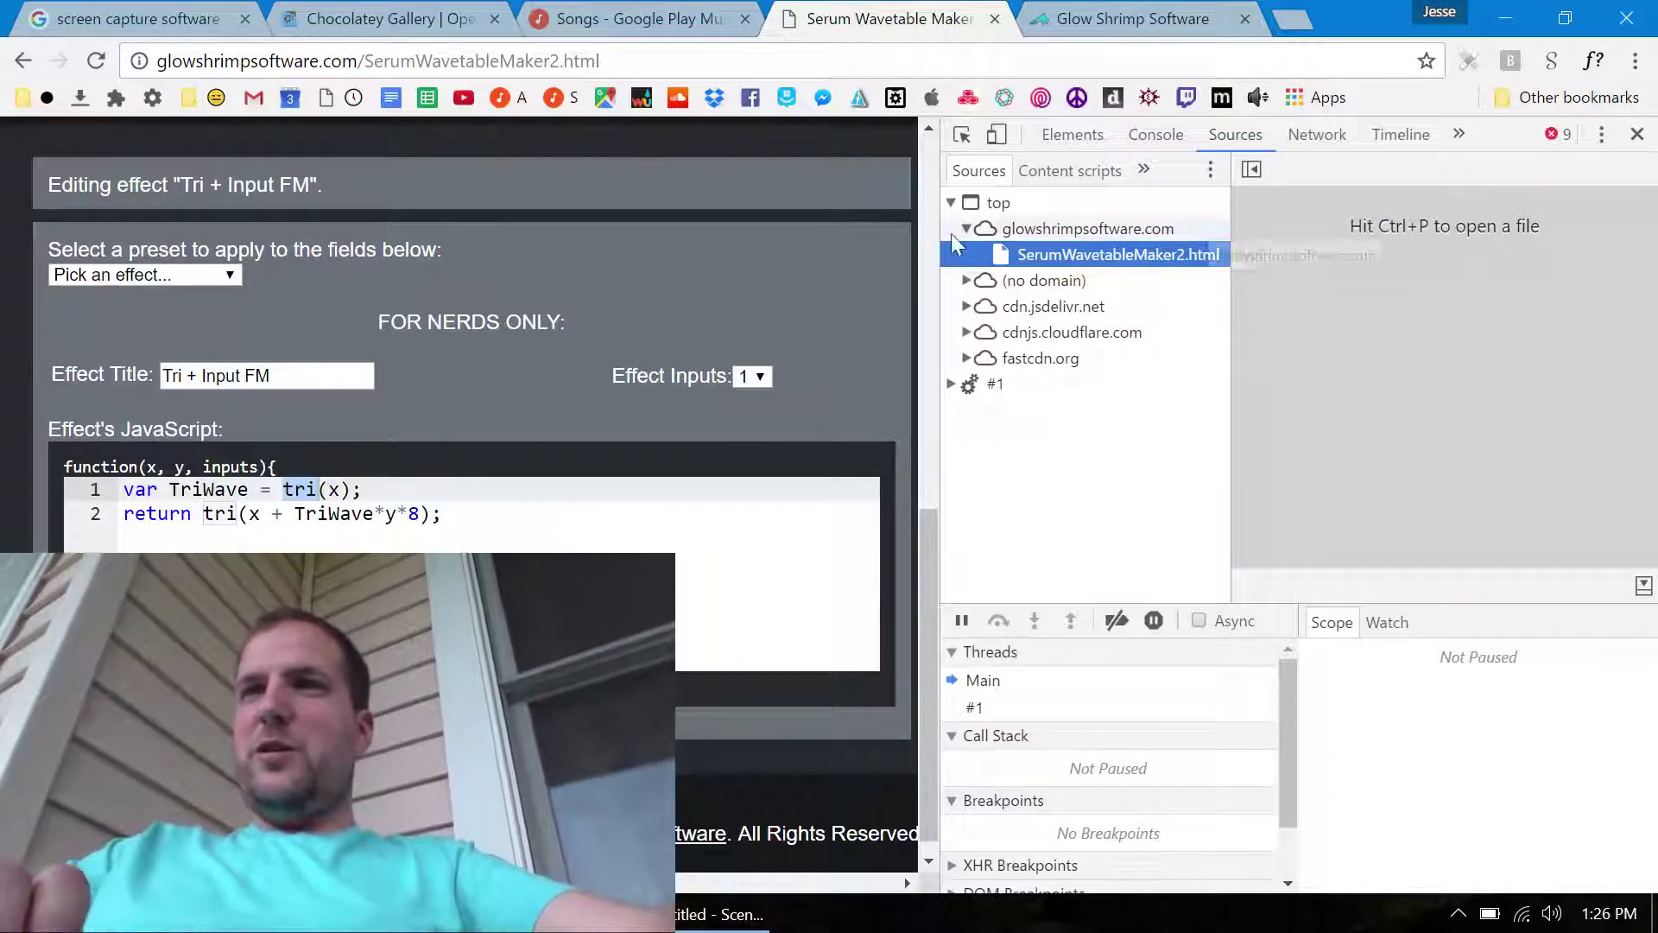
pyautogui.click(1637, 133)
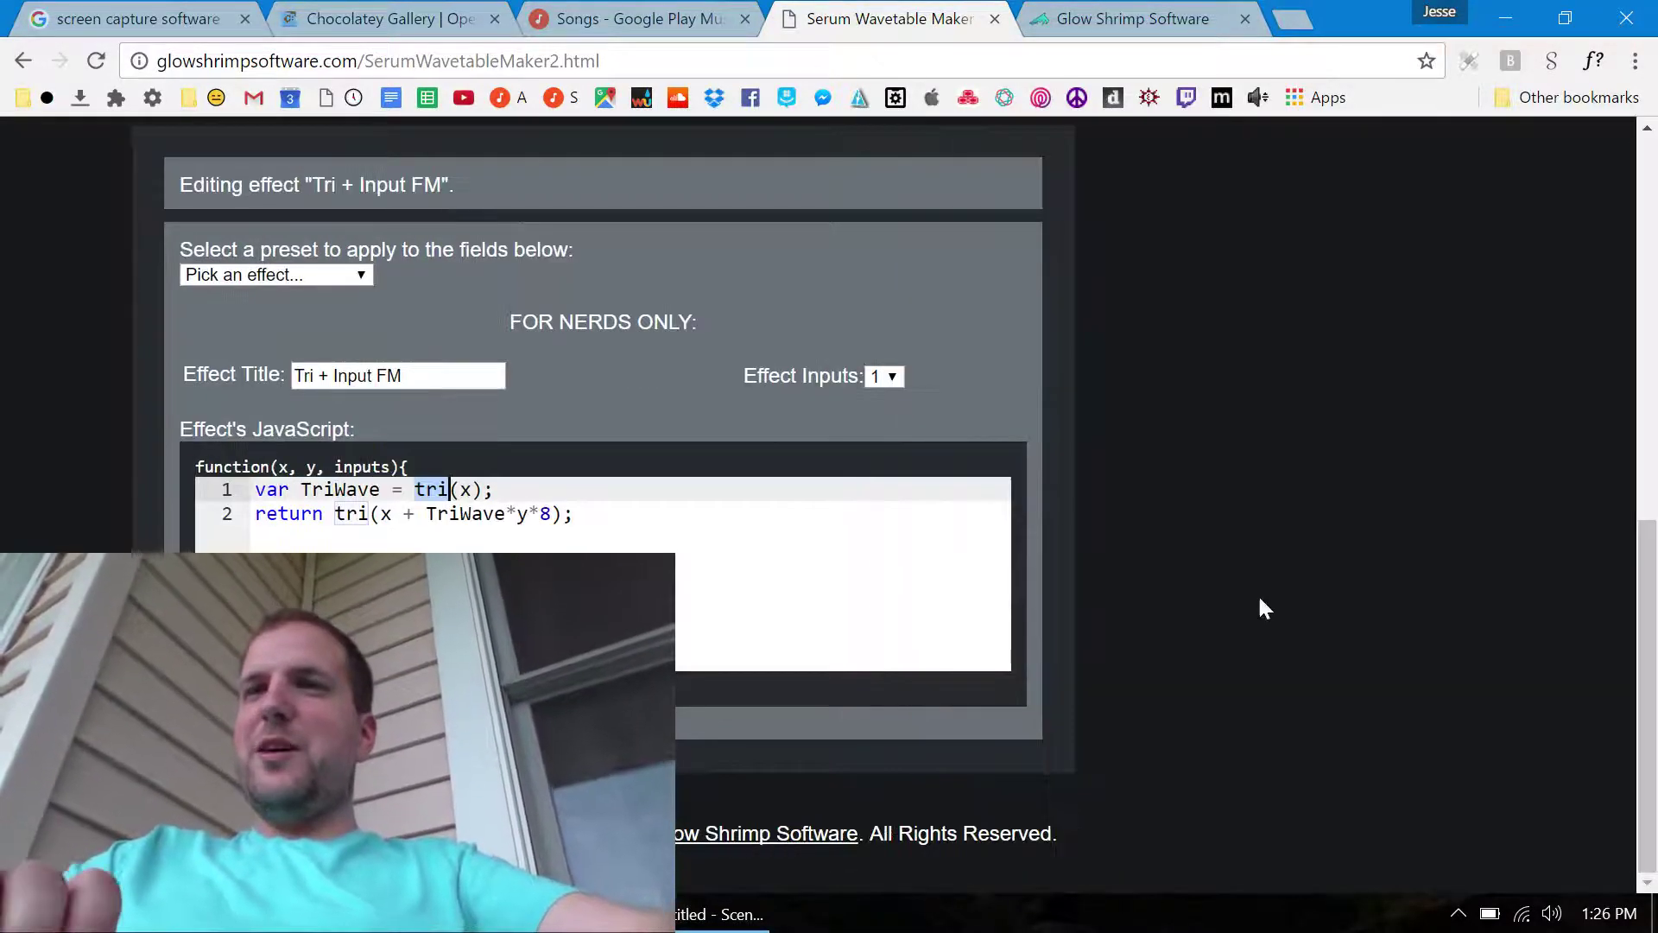
pyautogui.click(1257, 594)
pyautogui.scroll(-8, 1261, 609)
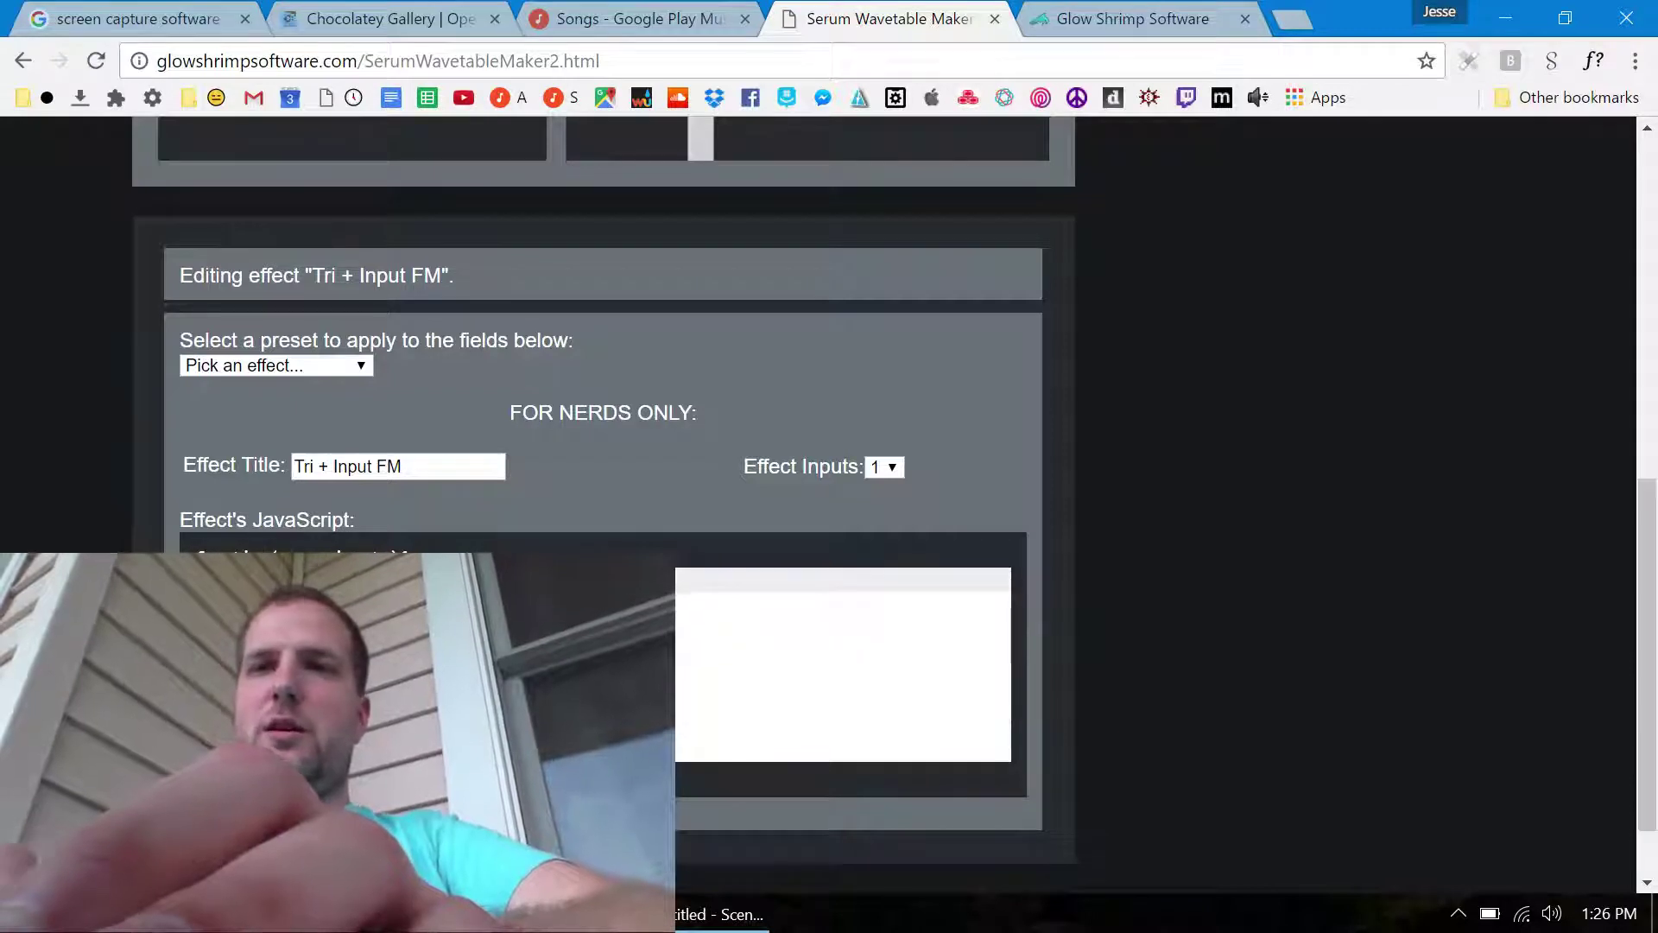
# Close the editor, drag the wavetable position right to a dense oscillation, and download the .wav file
pyautogui.click(933, 661)
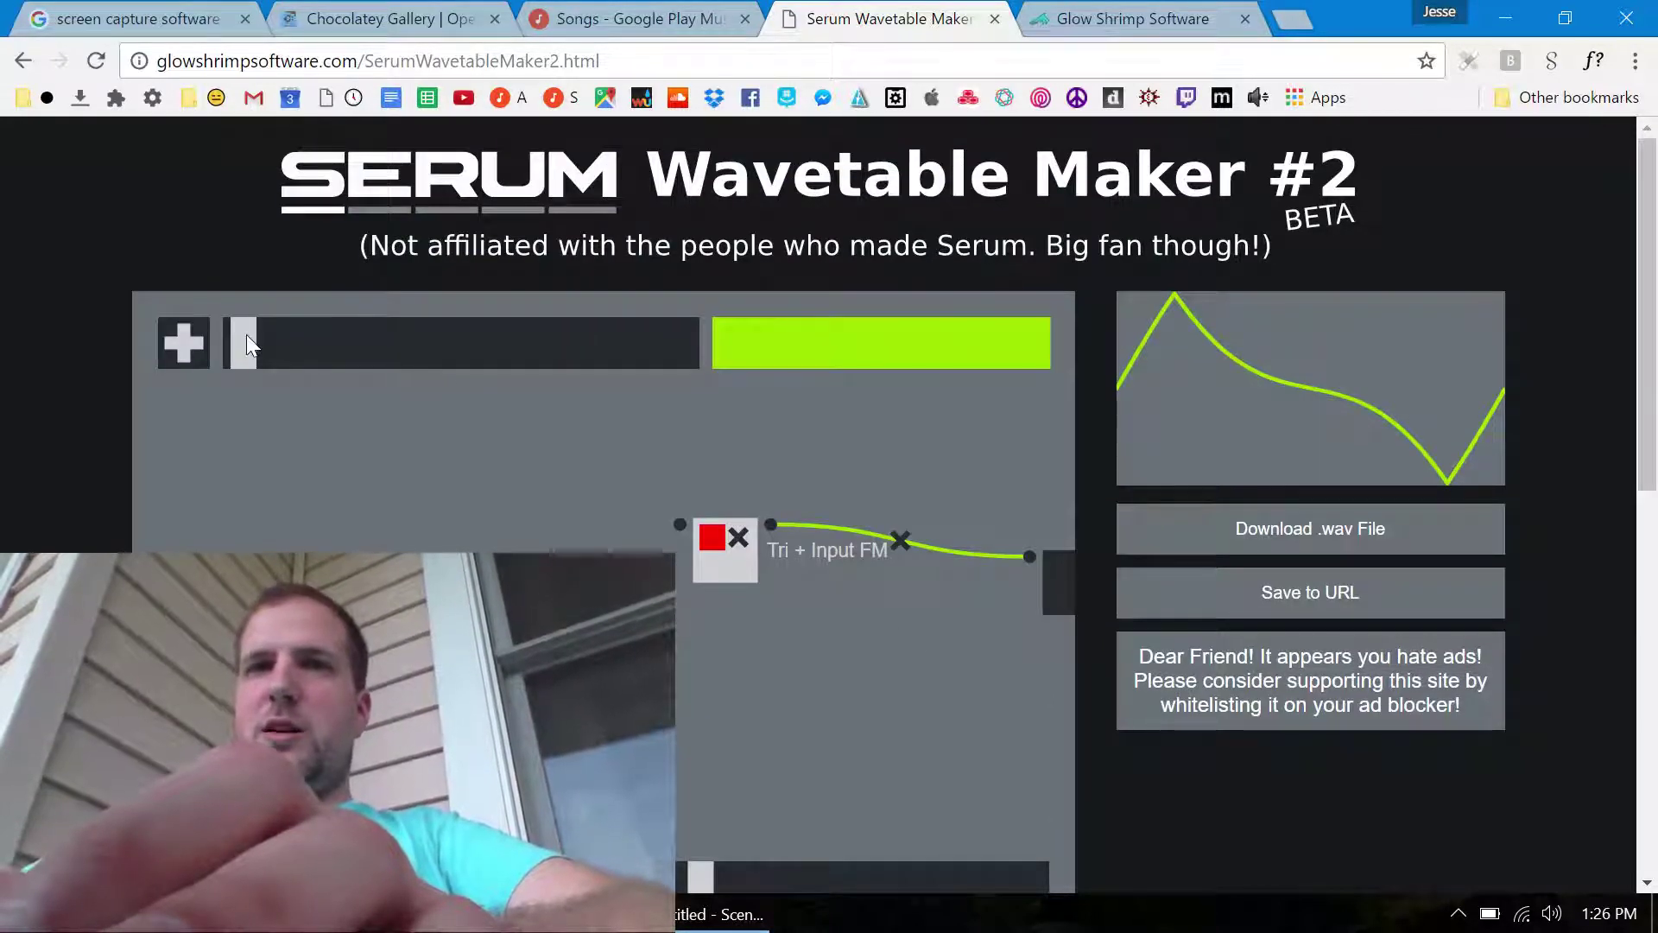
pyautogui.moveTo(248, 344); pyautogui.dragTo(359, 383)
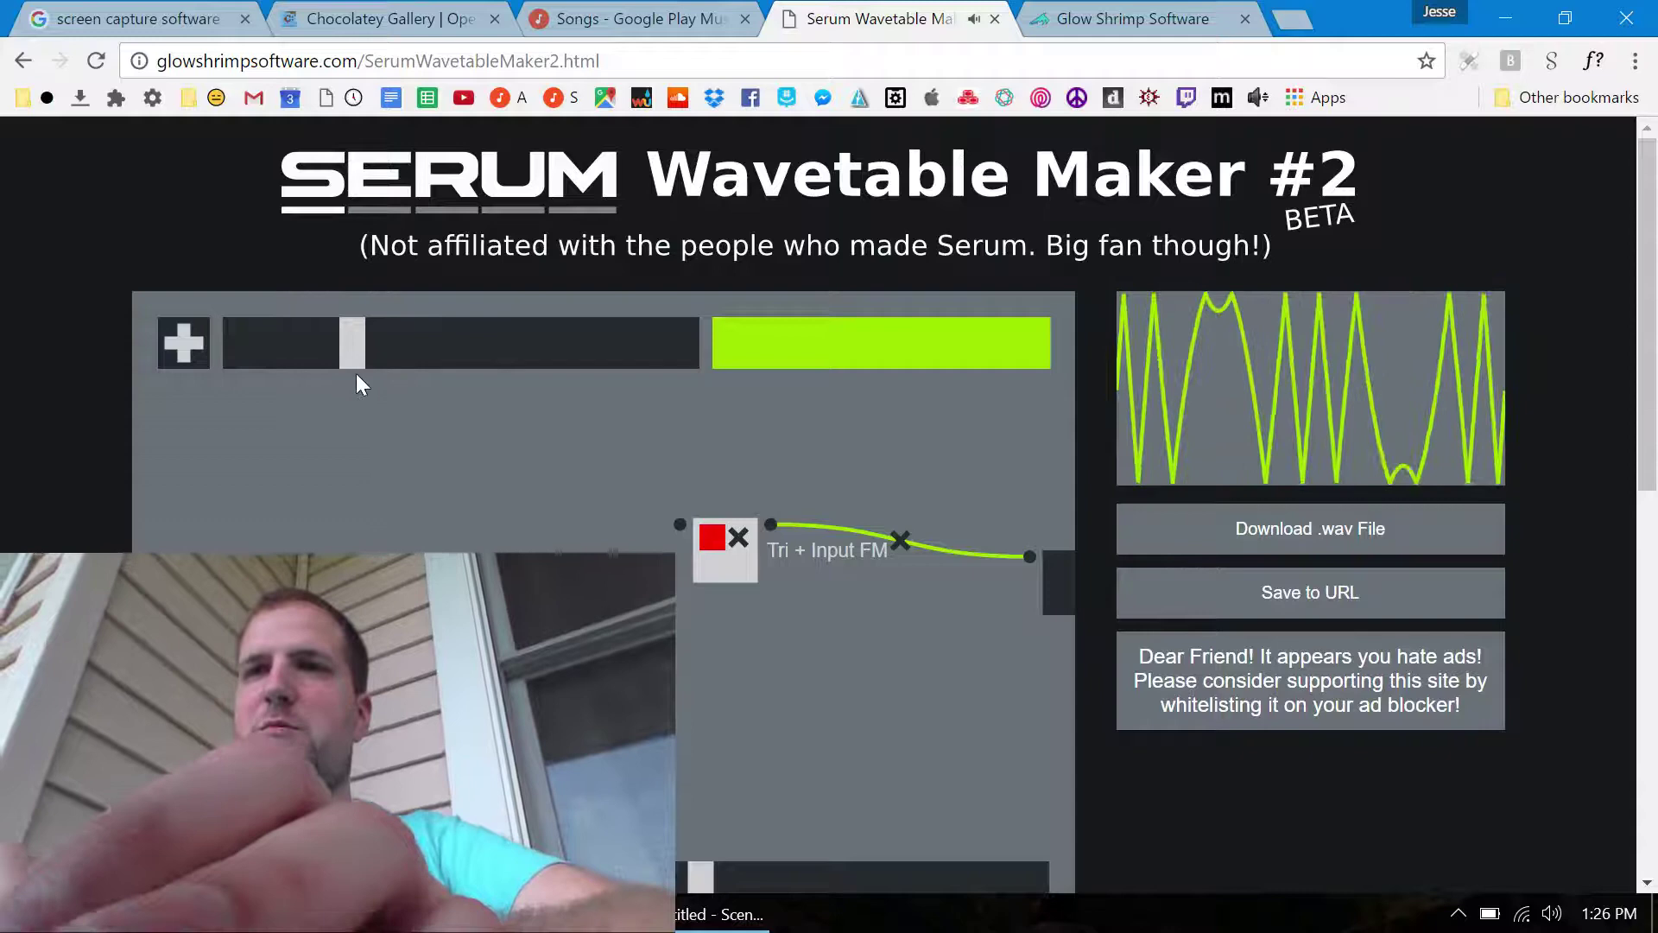
pyautogui.click(1240, 554)
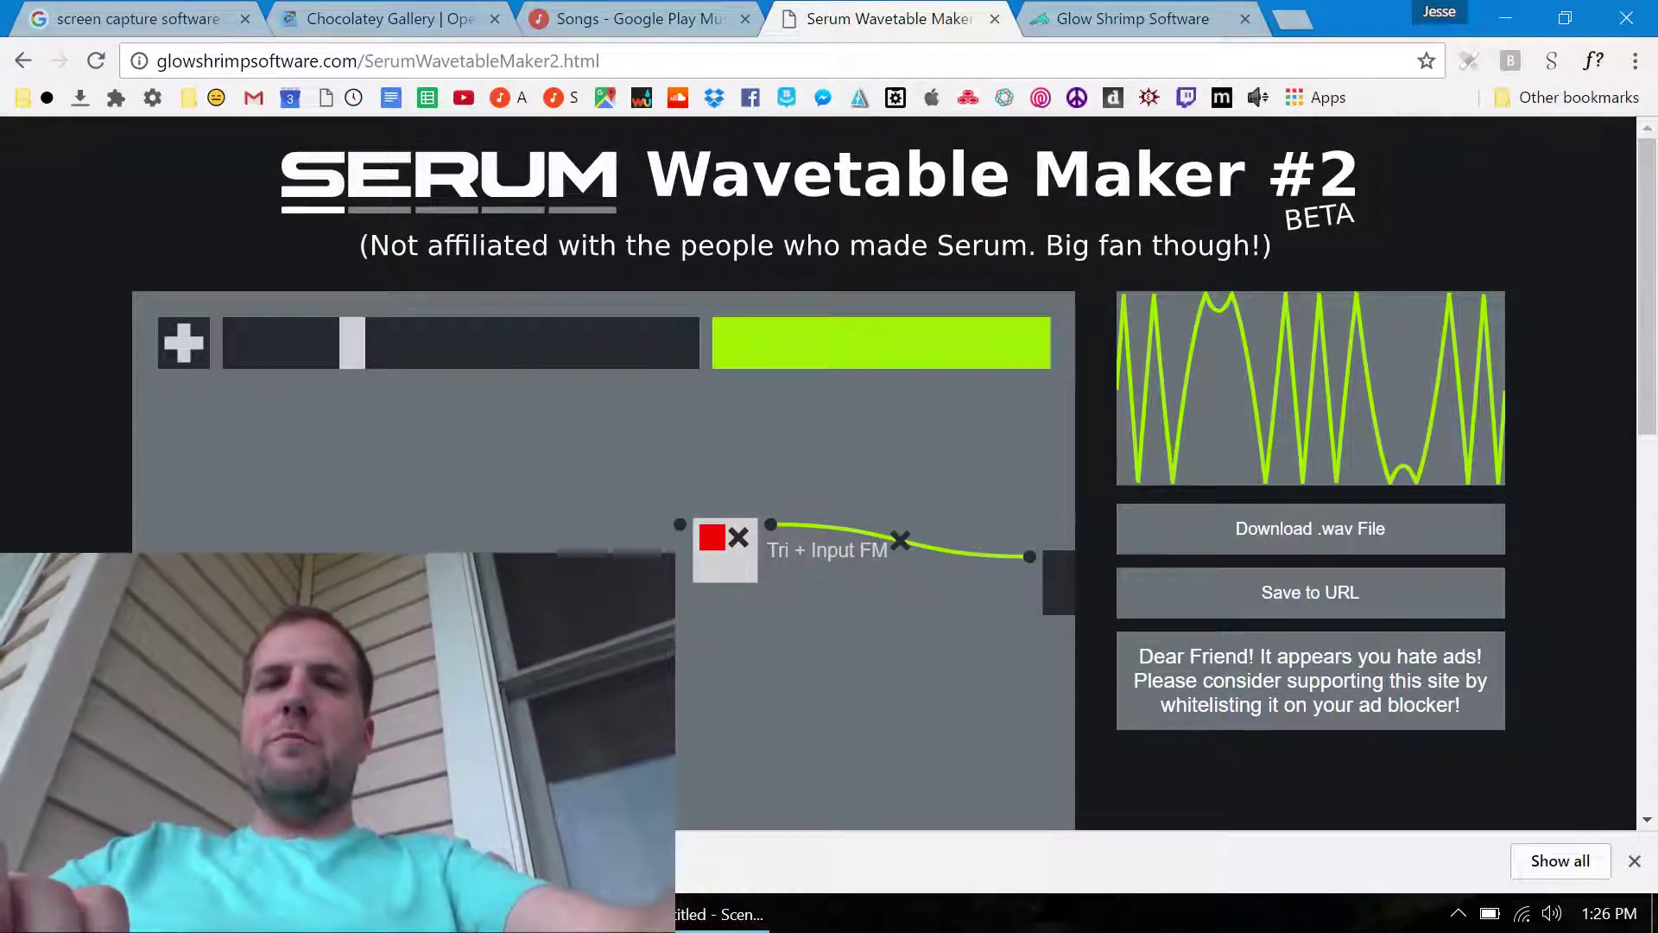
pyautogui.click(1635, 864)
pyautogui.scroll(-2, 7, 494)
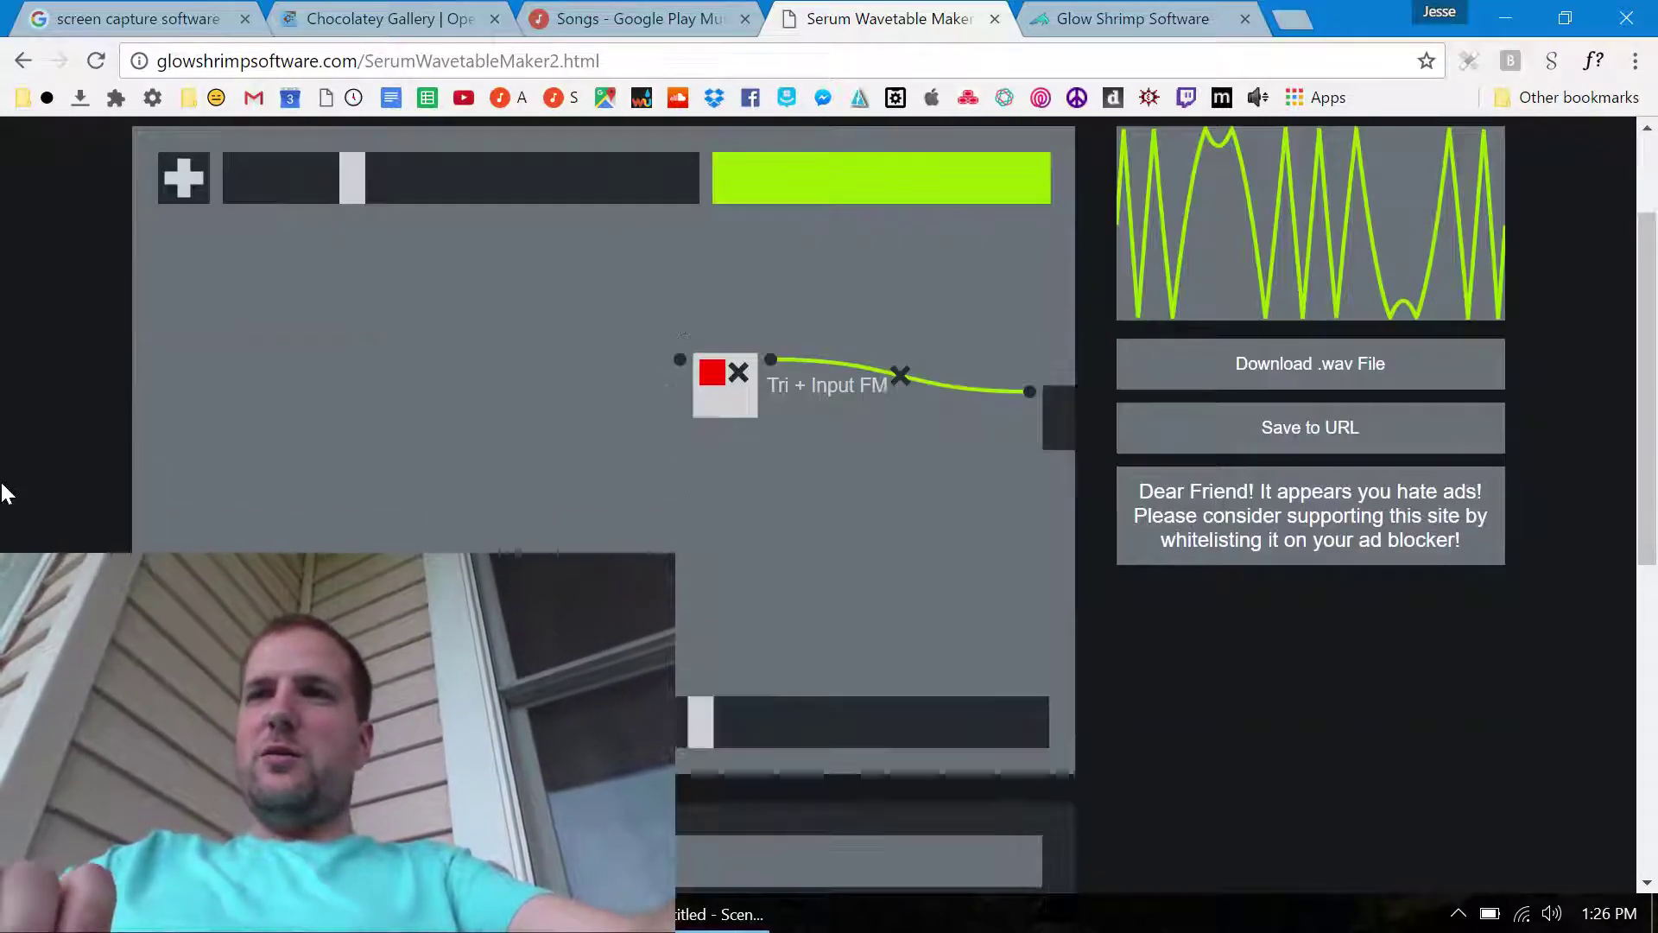
pyautogui.scroll(-7, 7, 494)
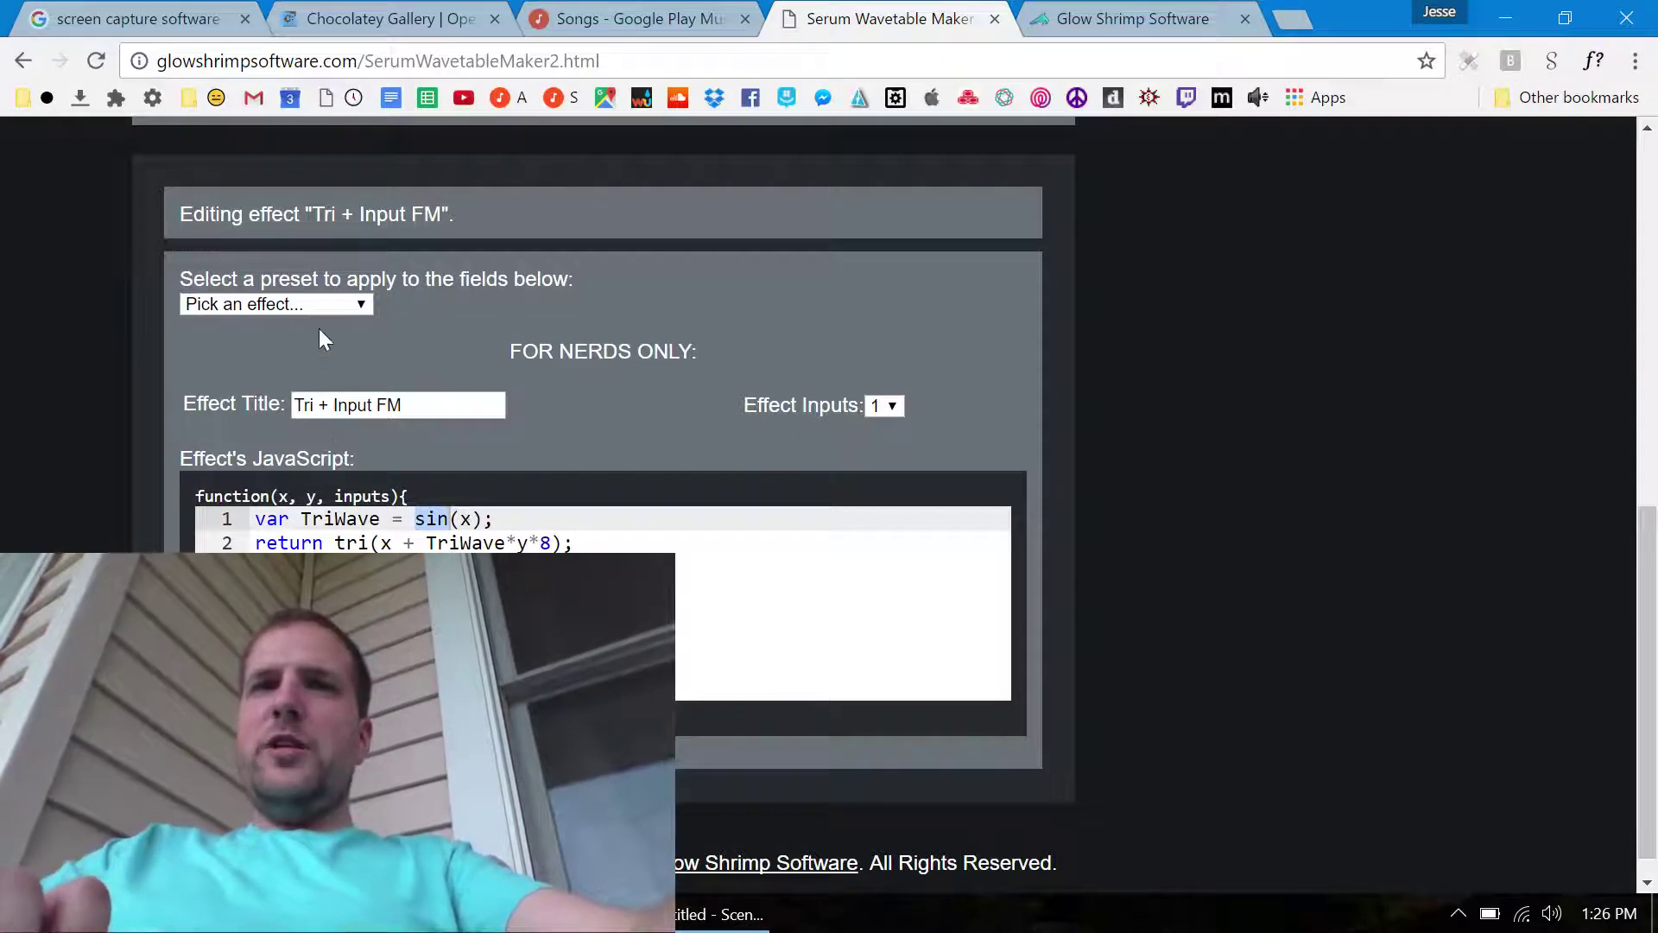
# Load the Tri + Input FM preset from 'Pick an effect...' and highlight its signature, return line and inputs
pyautogui.click(319, 306)
pyautogui.click(311, 347)
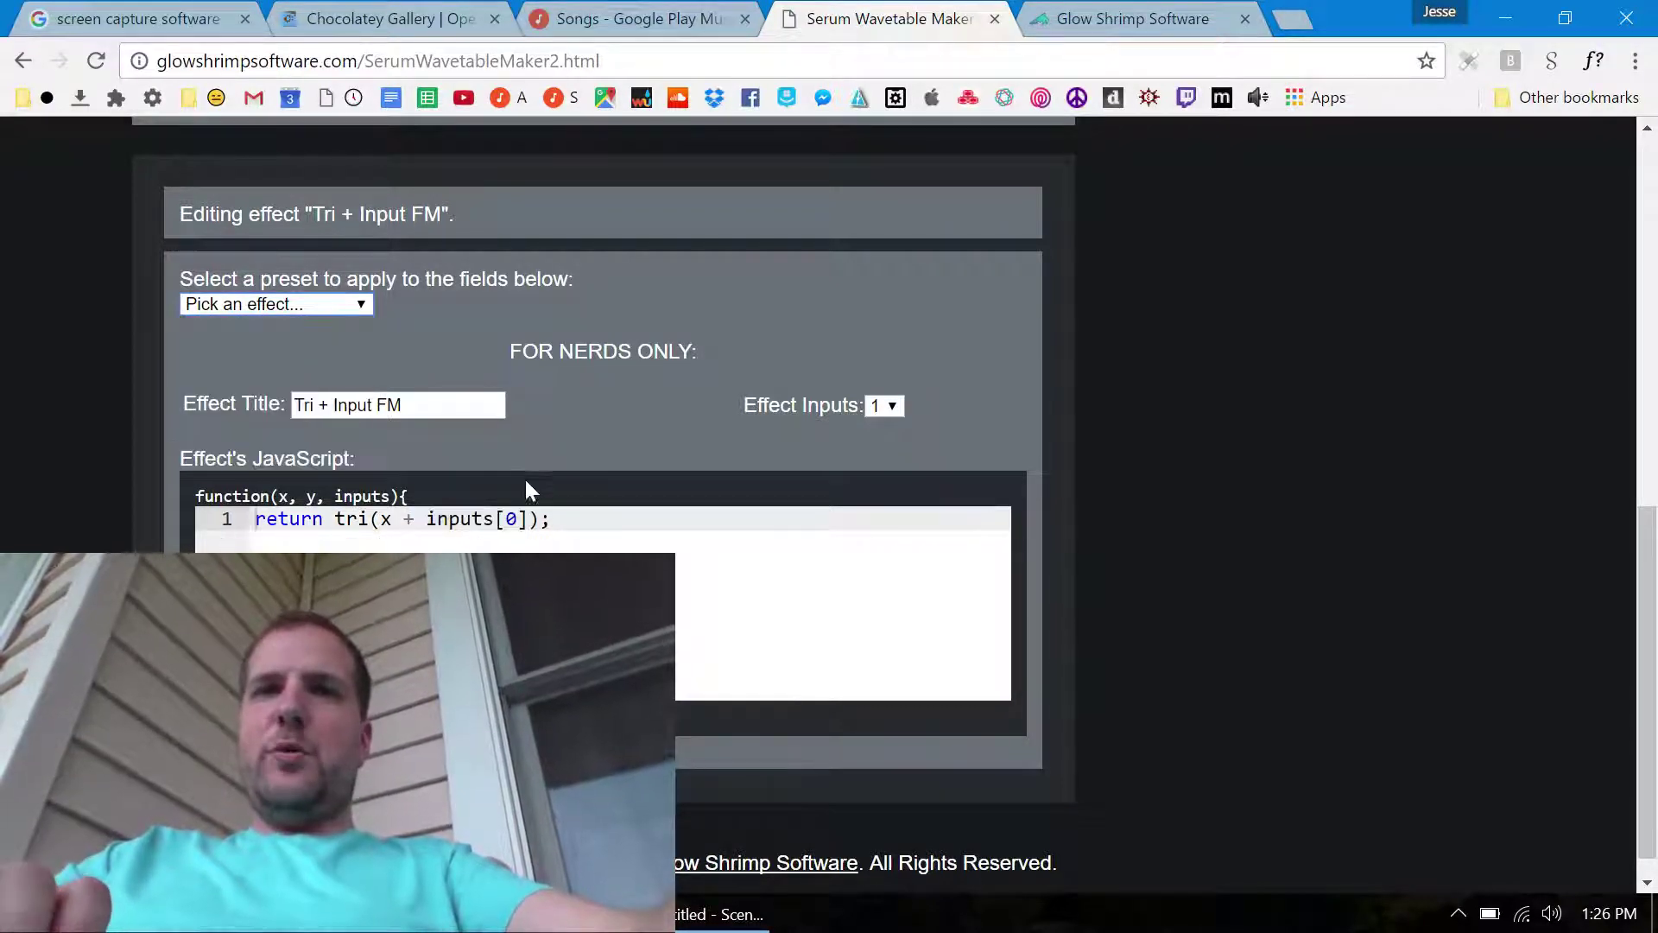
pyautogui.moveTo(195, 496); pyautogui.dragTo(456, 481)
pyautogui.moveTo(570, 517); pyautogui.dragTo(255, 519)
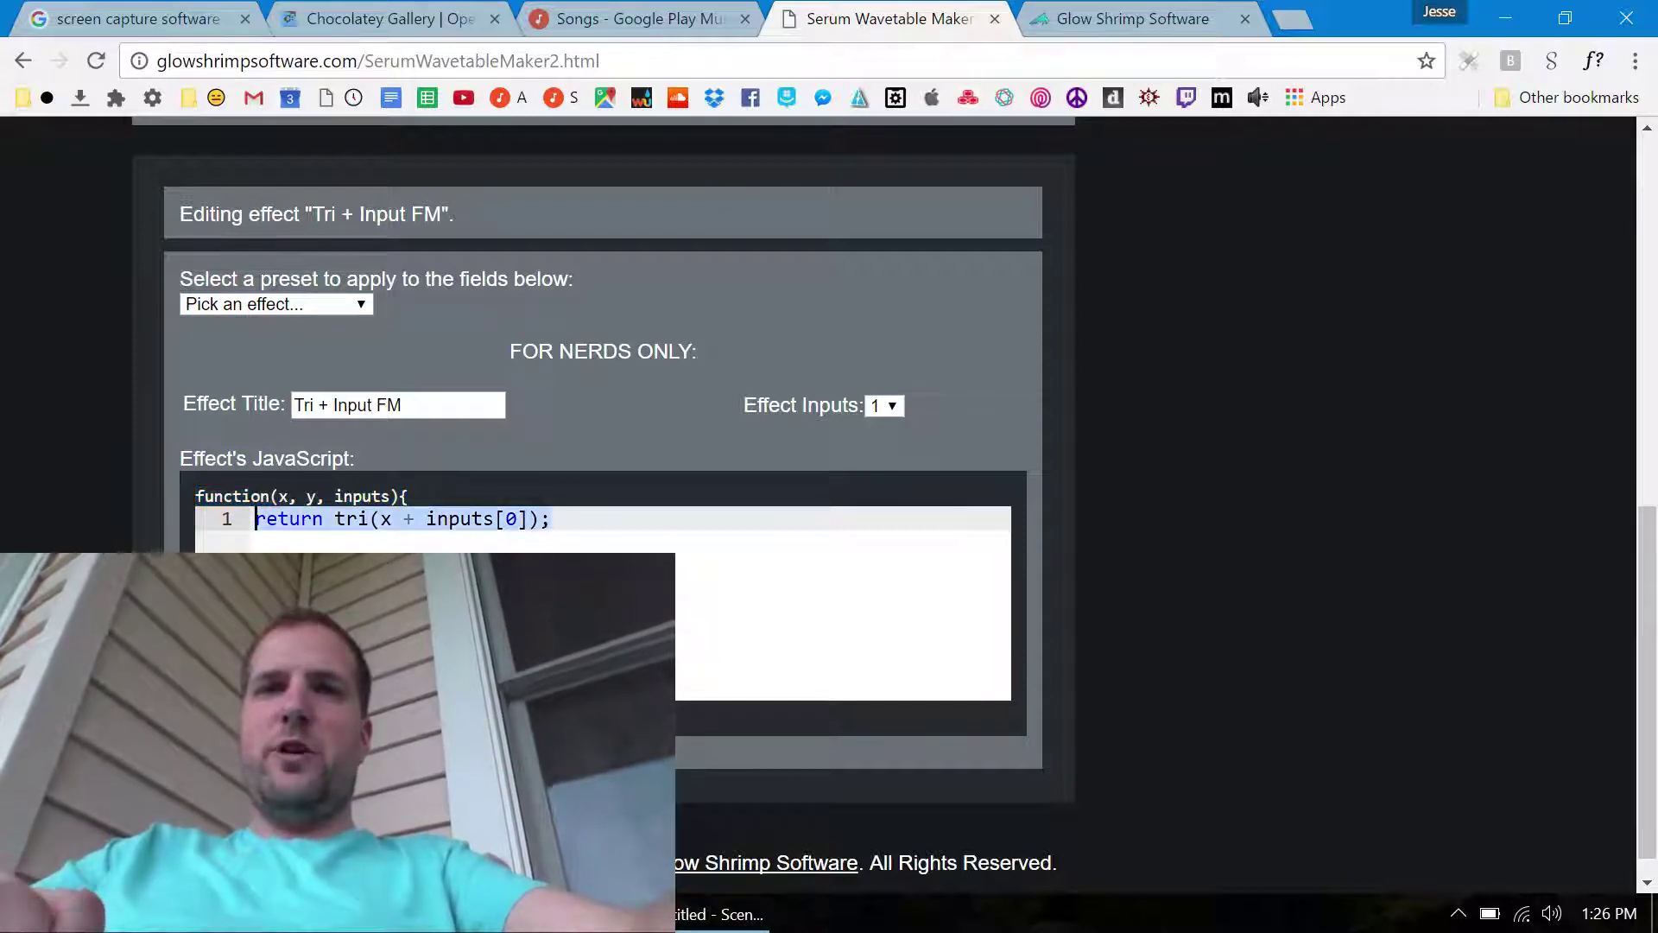
pyautogui.doubleClick(492, 519)
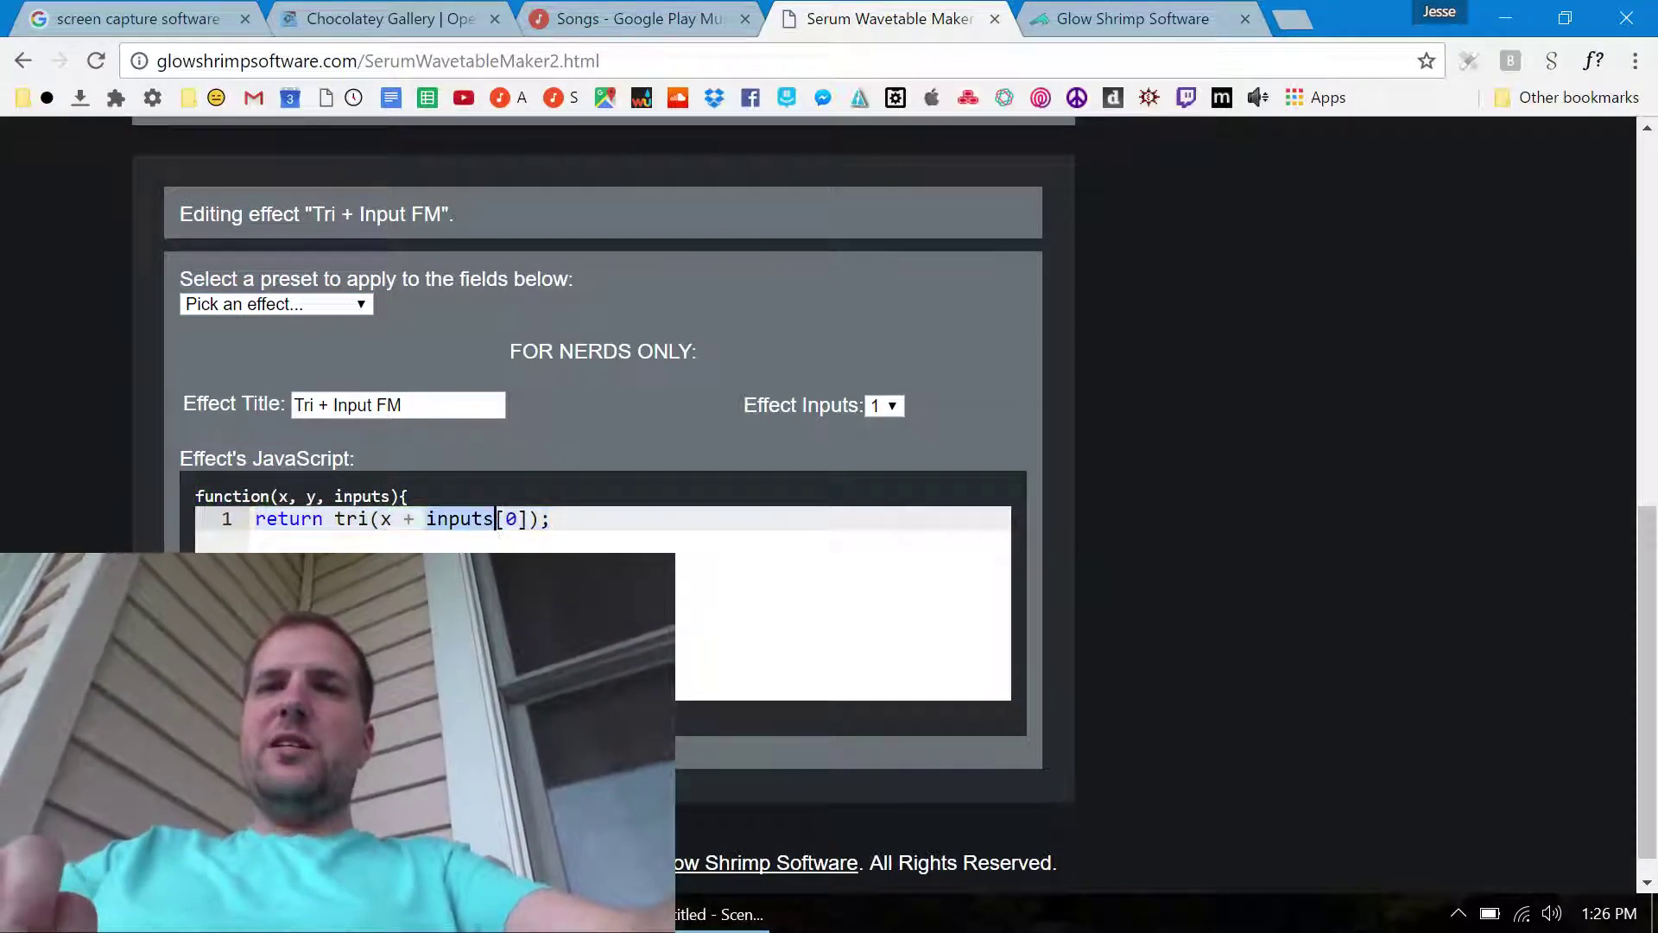
pyautogui.scroll(7, 686, 576)
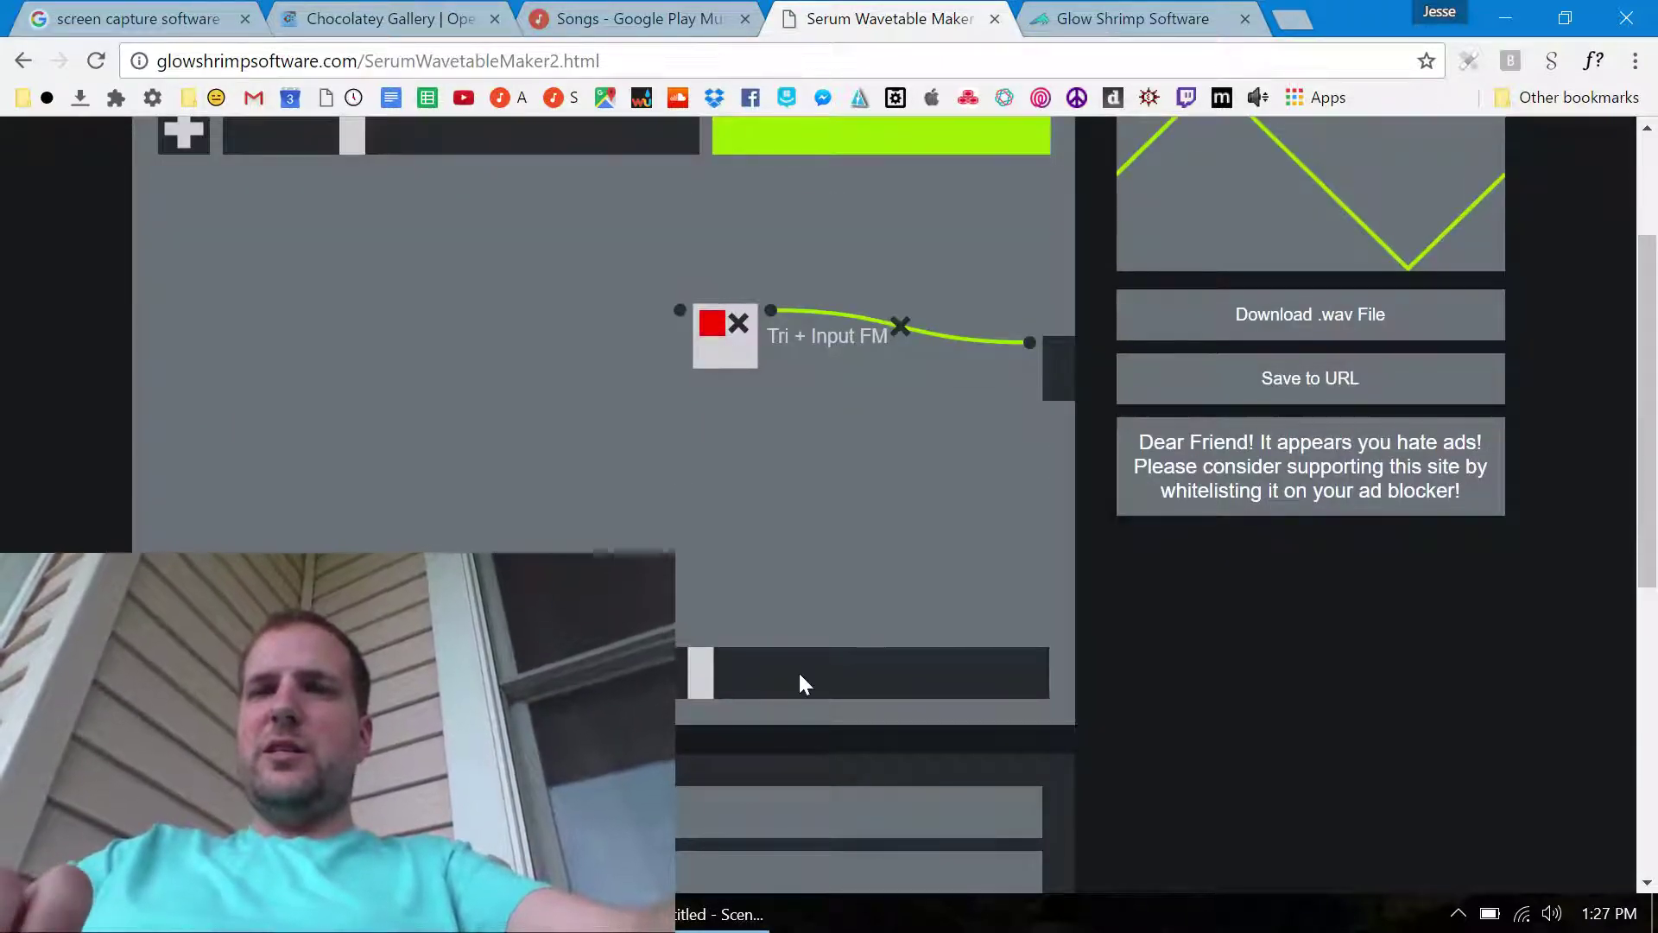
pyautogui.scroll(-6, 798, 670)
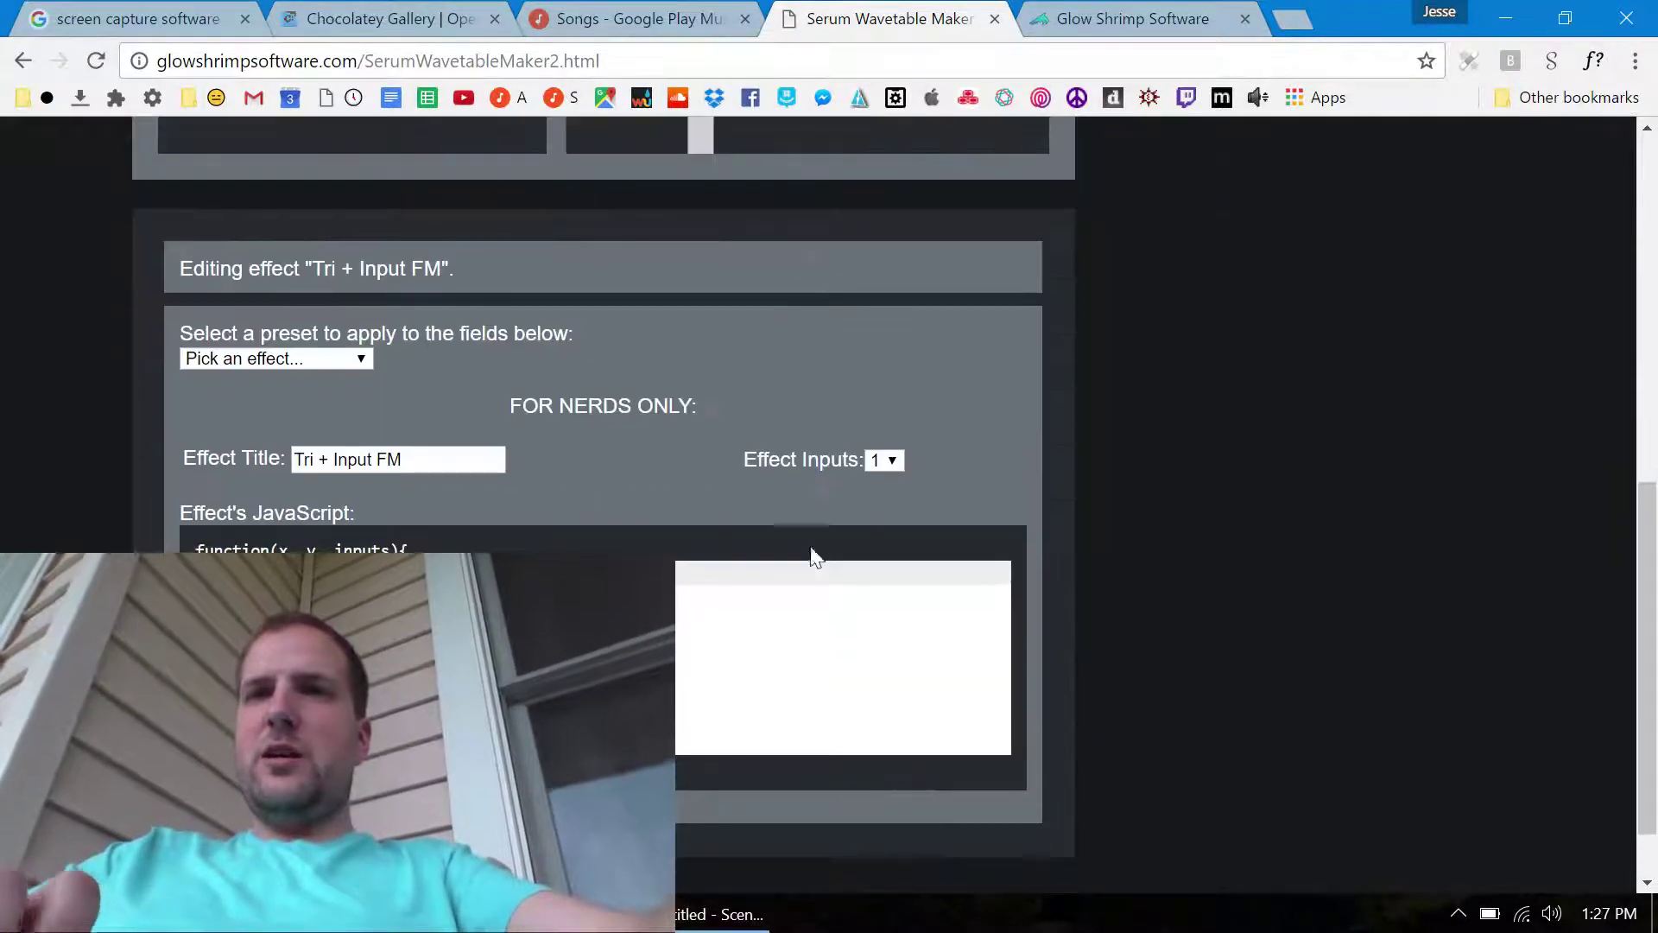
# Set the Effect Inputs dropdown to 3 for the Tri + Input FM effect
pyautogui.click(895, 460)
pyautogui.click(883, 544)
pyautogui.scroll(6, 971, 555)
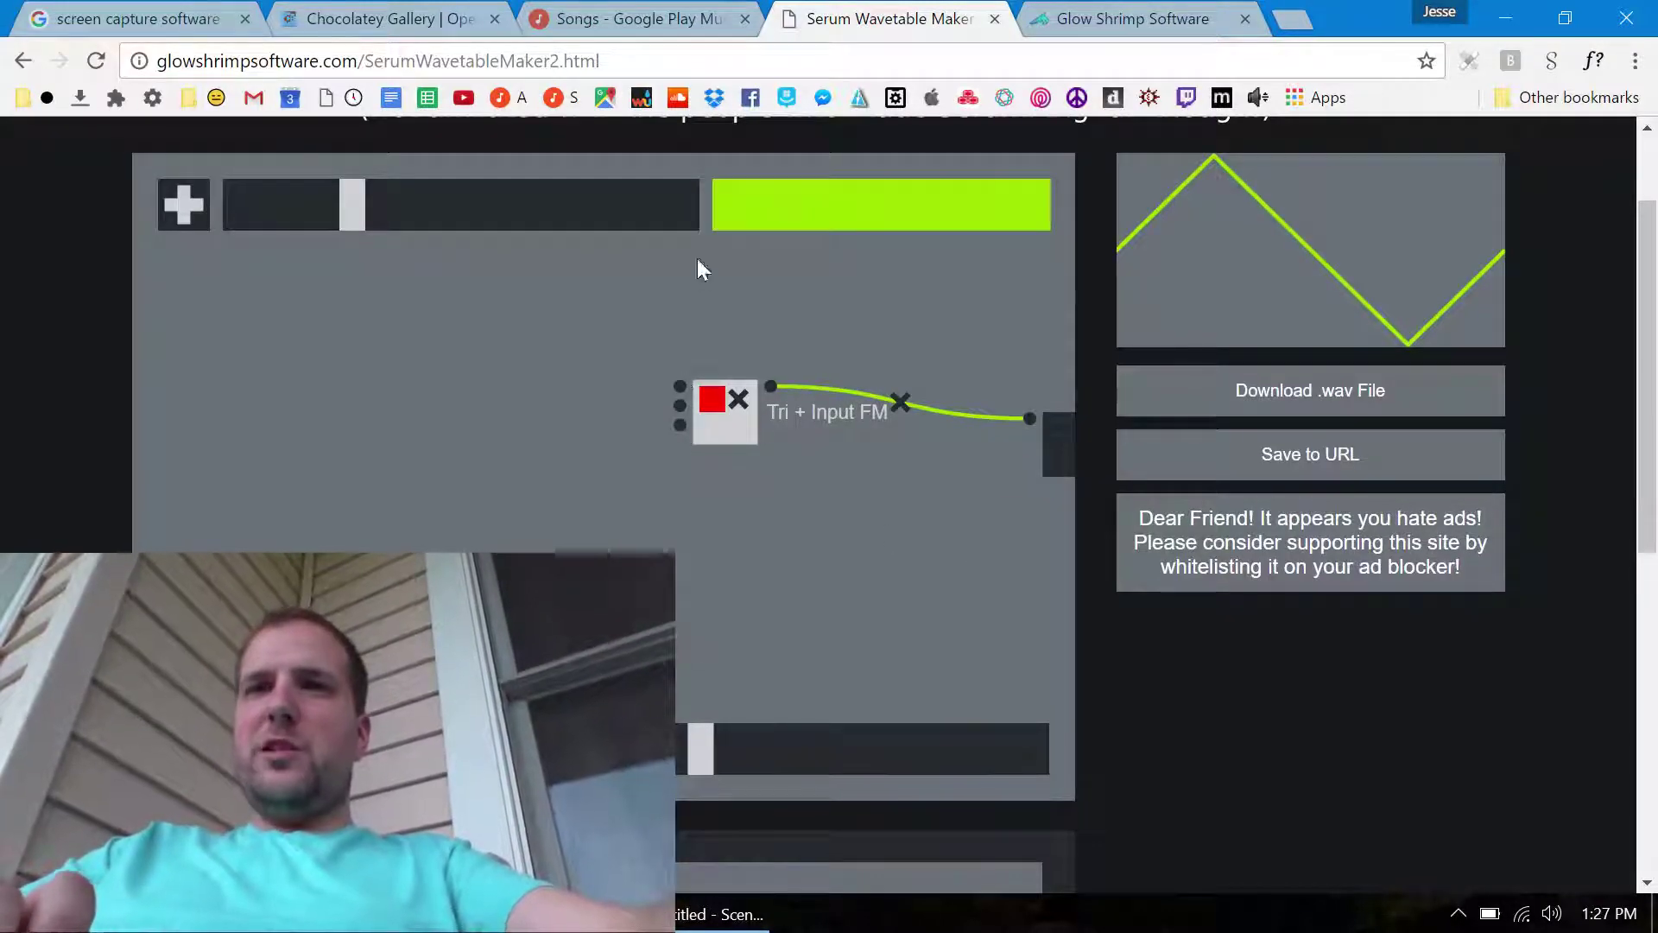
pyautogui.scroll(-6, 710, 596)
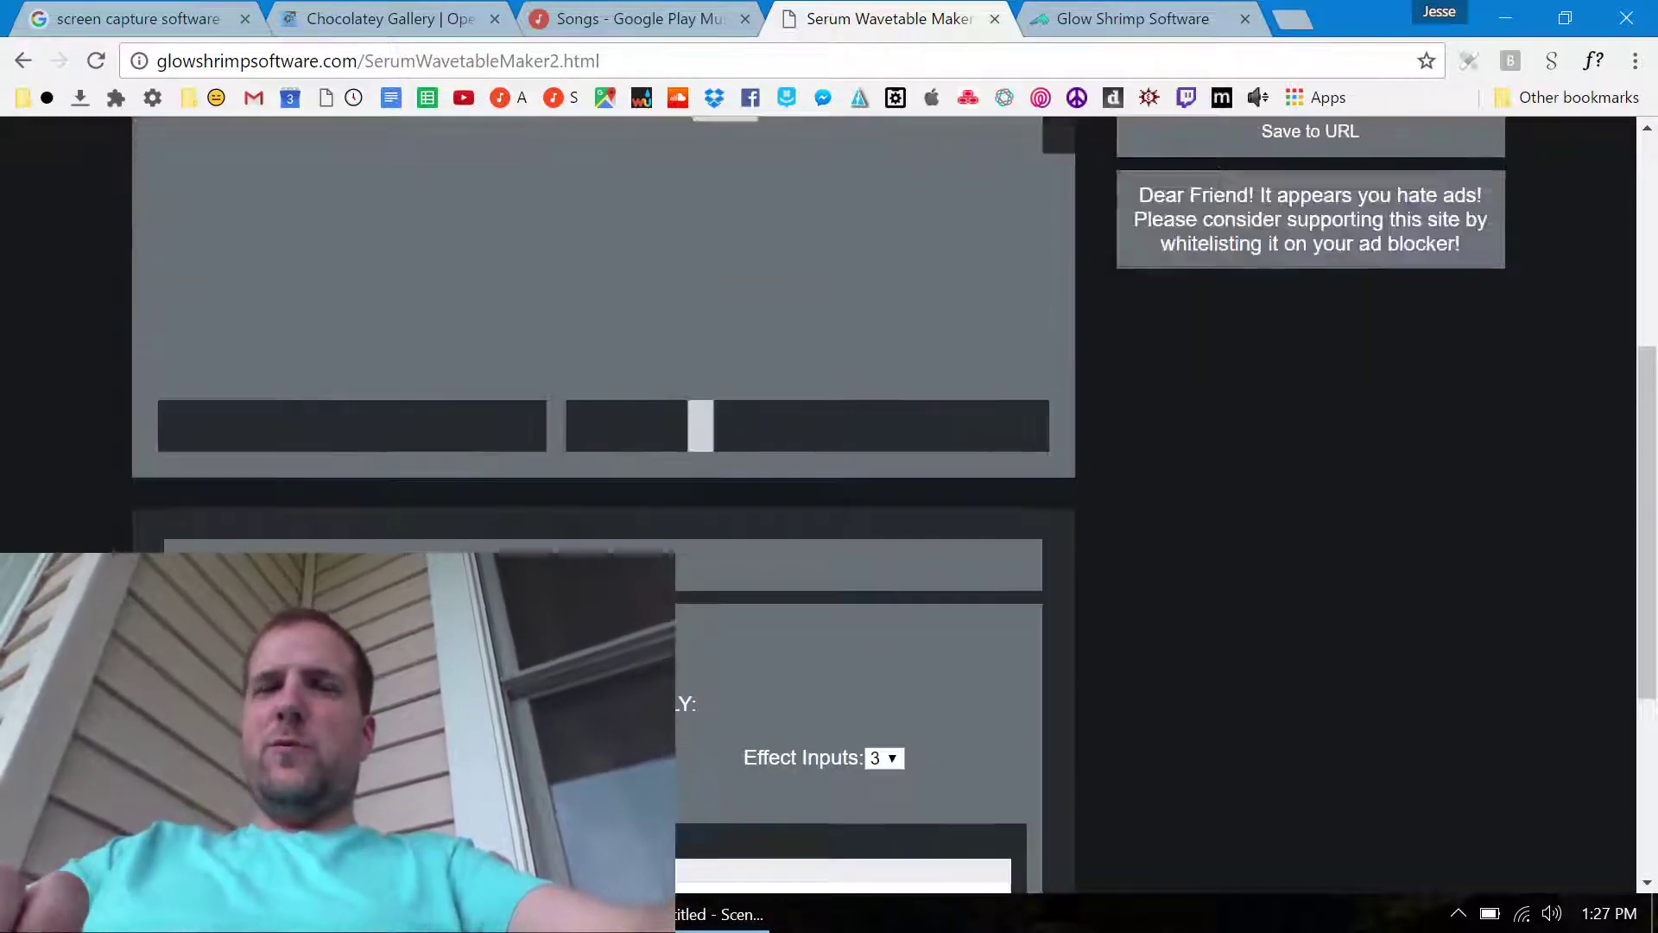
pyautogui.scroll(8, 578, 519)
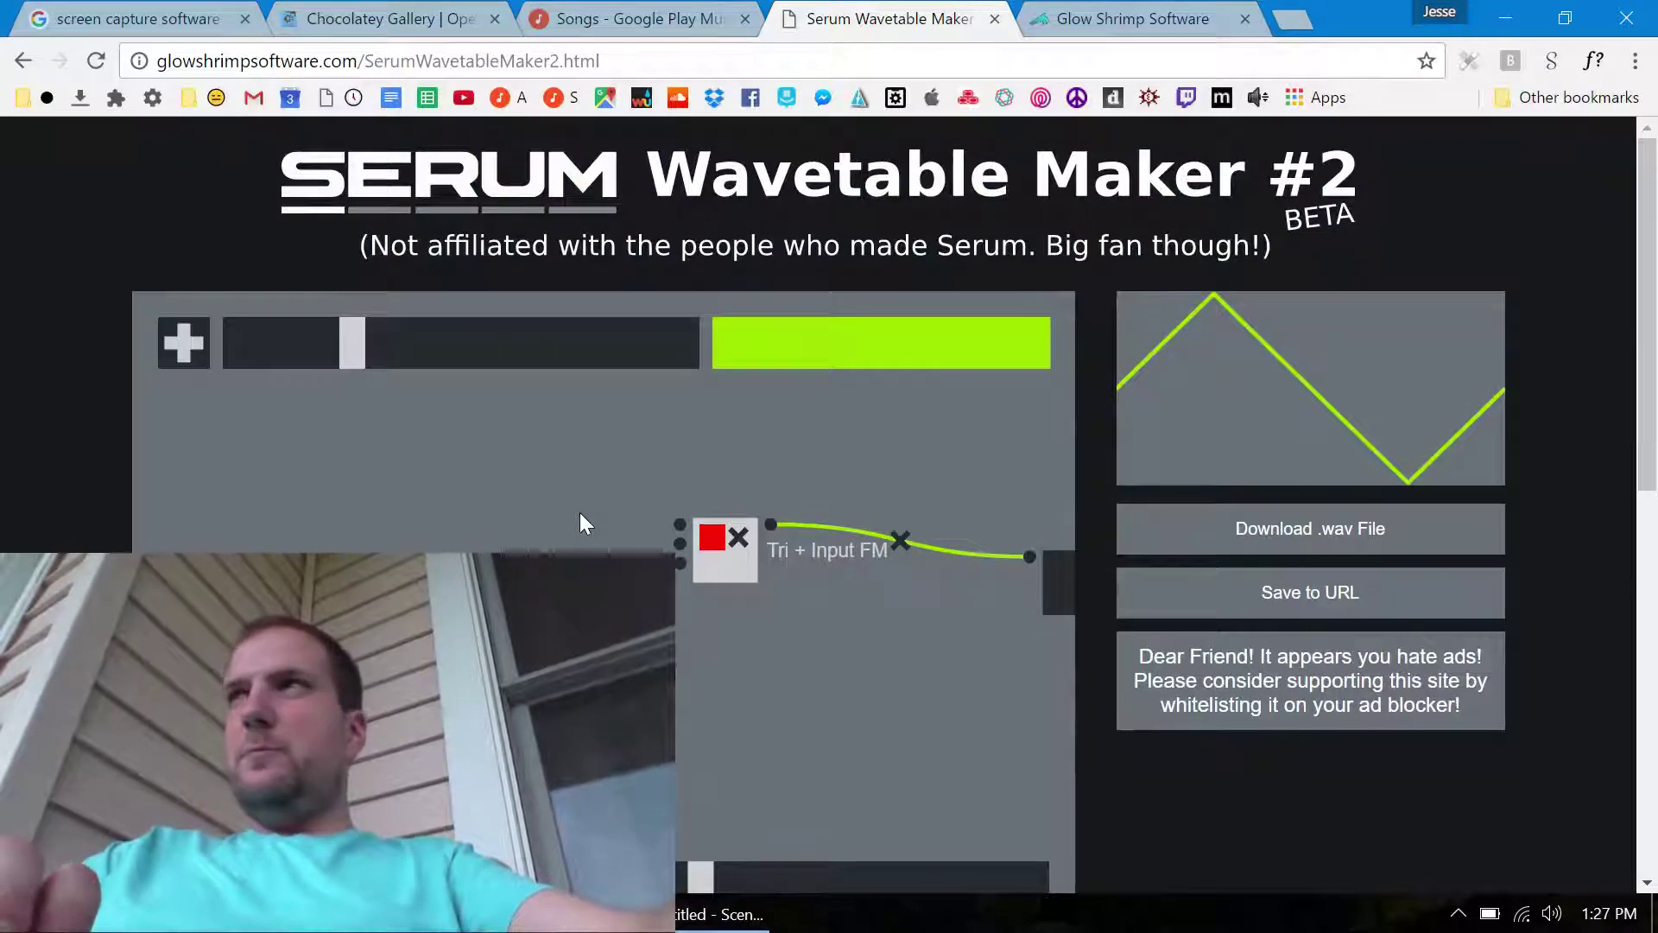
pyautogui.scroll(-8, 581, 516)
pyautogui.scroll(-1, 580, 518)
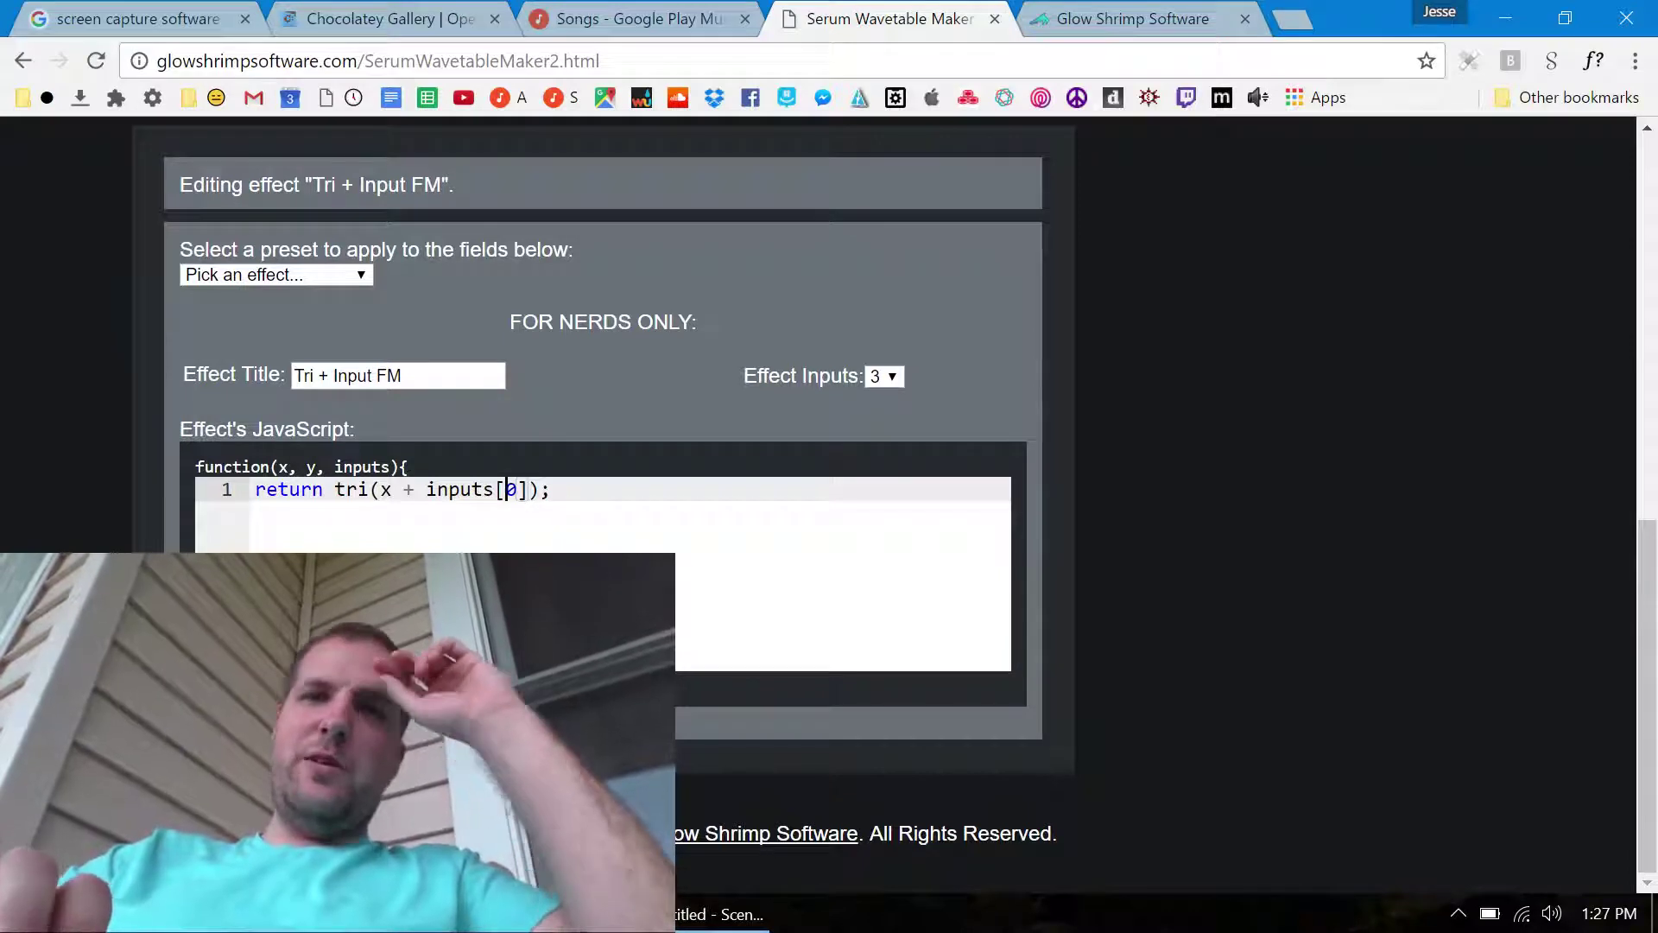
# Move the OBS recorder window aside and minimize it, then close the effect editor
pyautogui.click(715, 916)
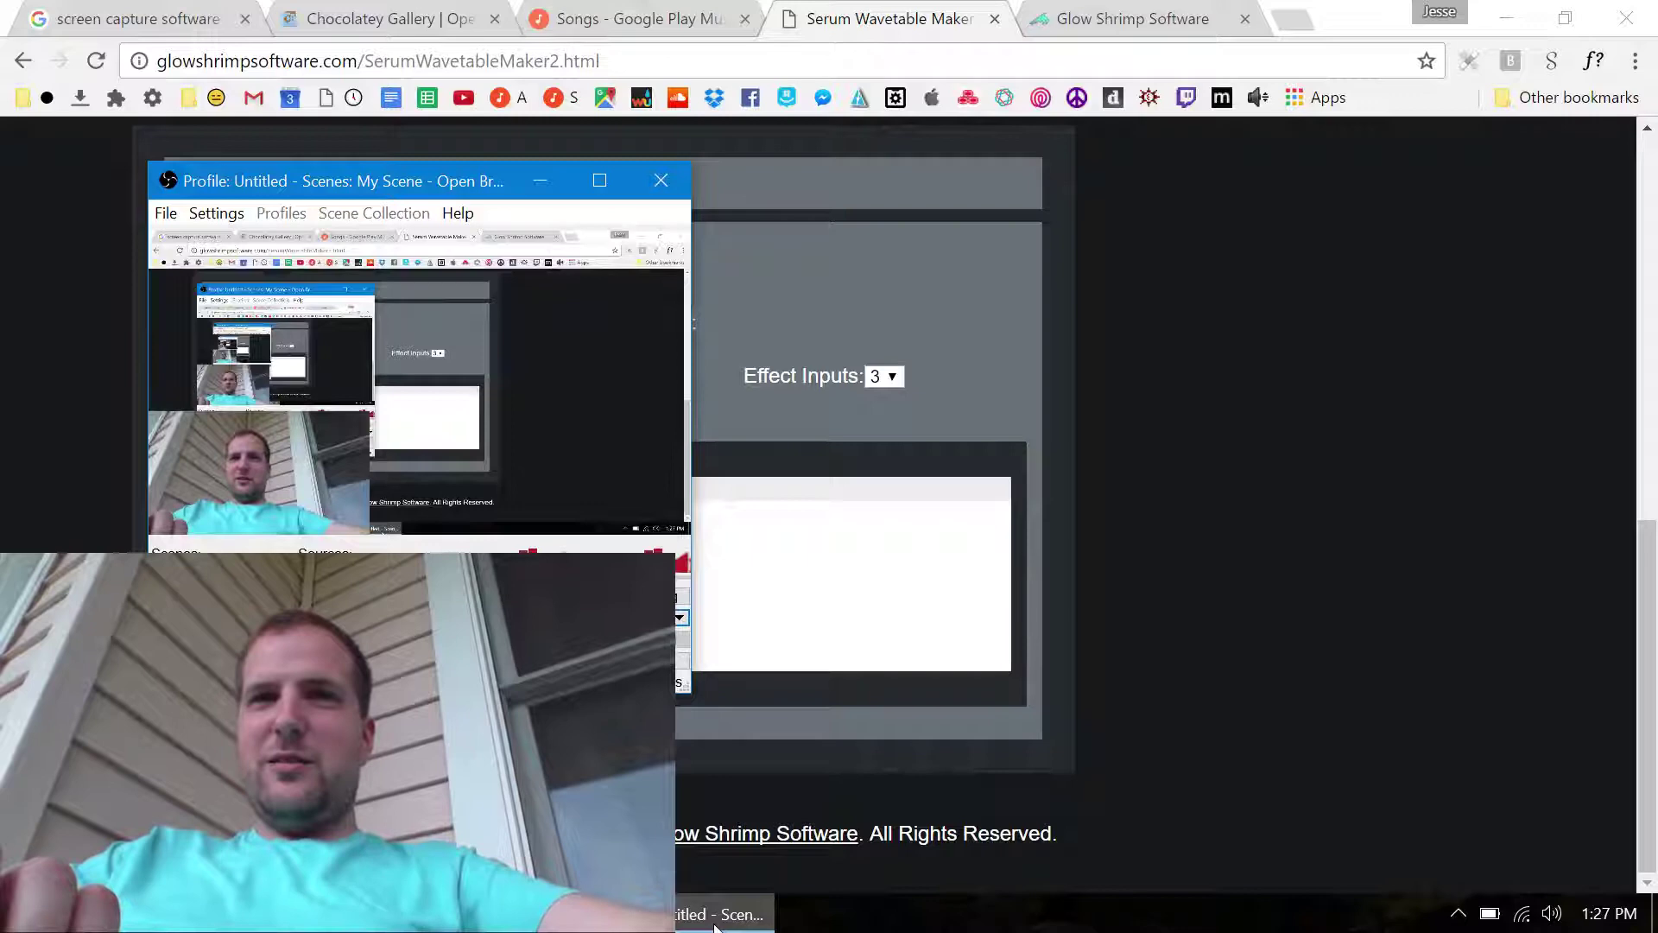
pyautogui.moveTo(376, 181); pyautogui.dragTo(1127, 247)
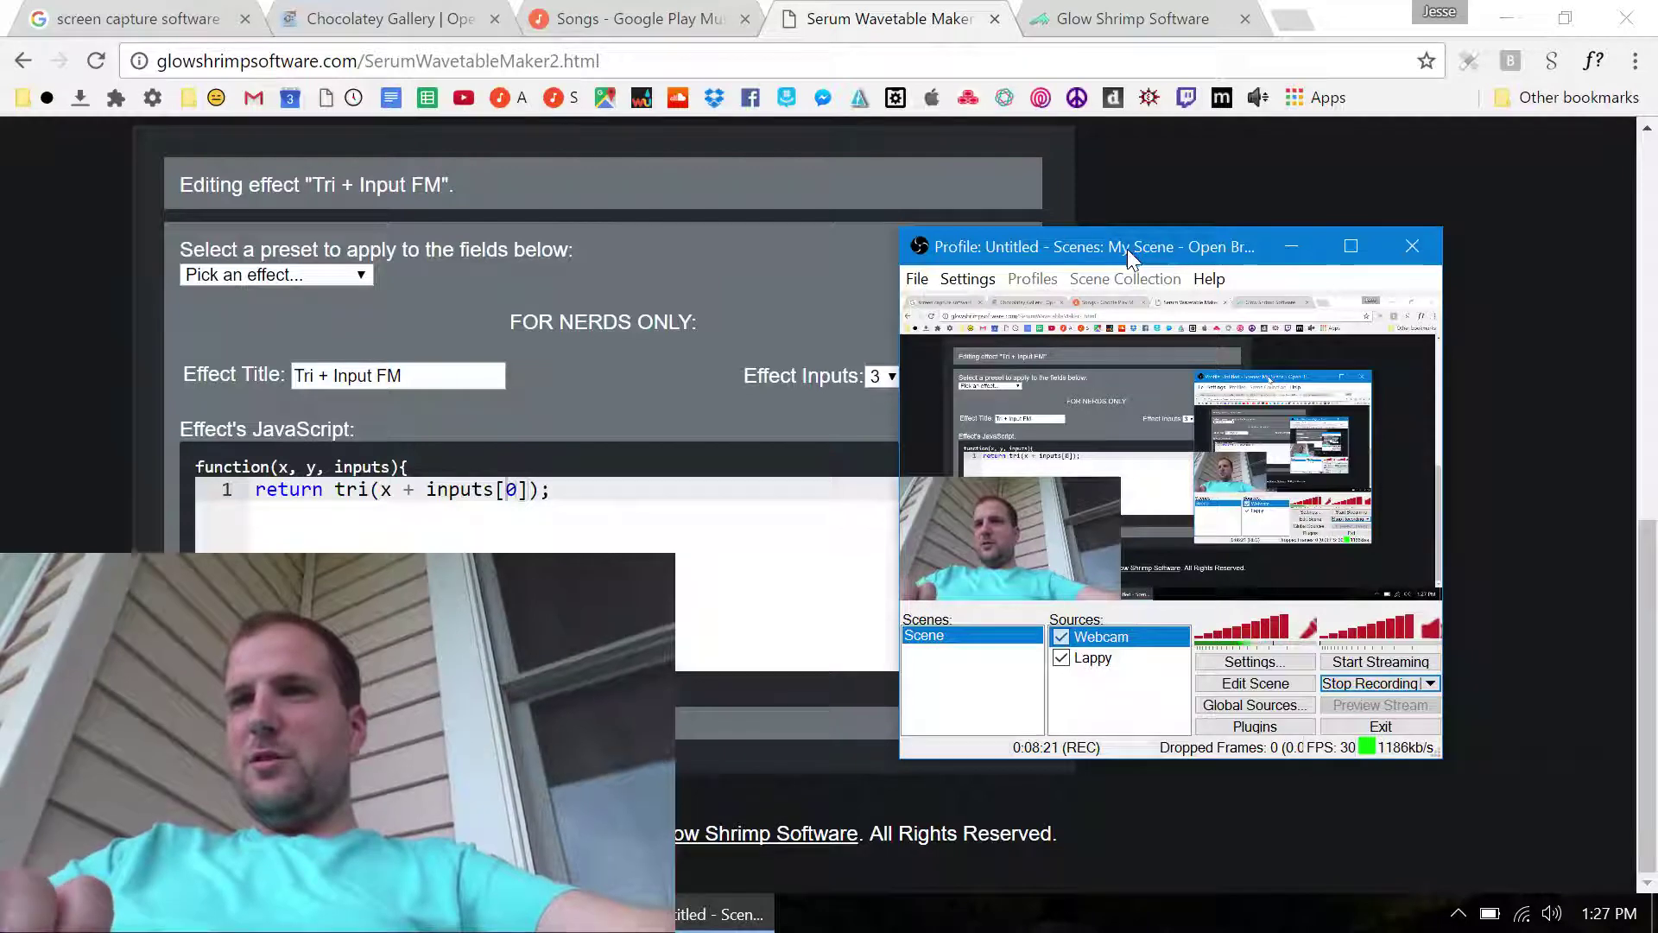
pyautogui.click(1301, 247)
pyautogui.click(973, 630)
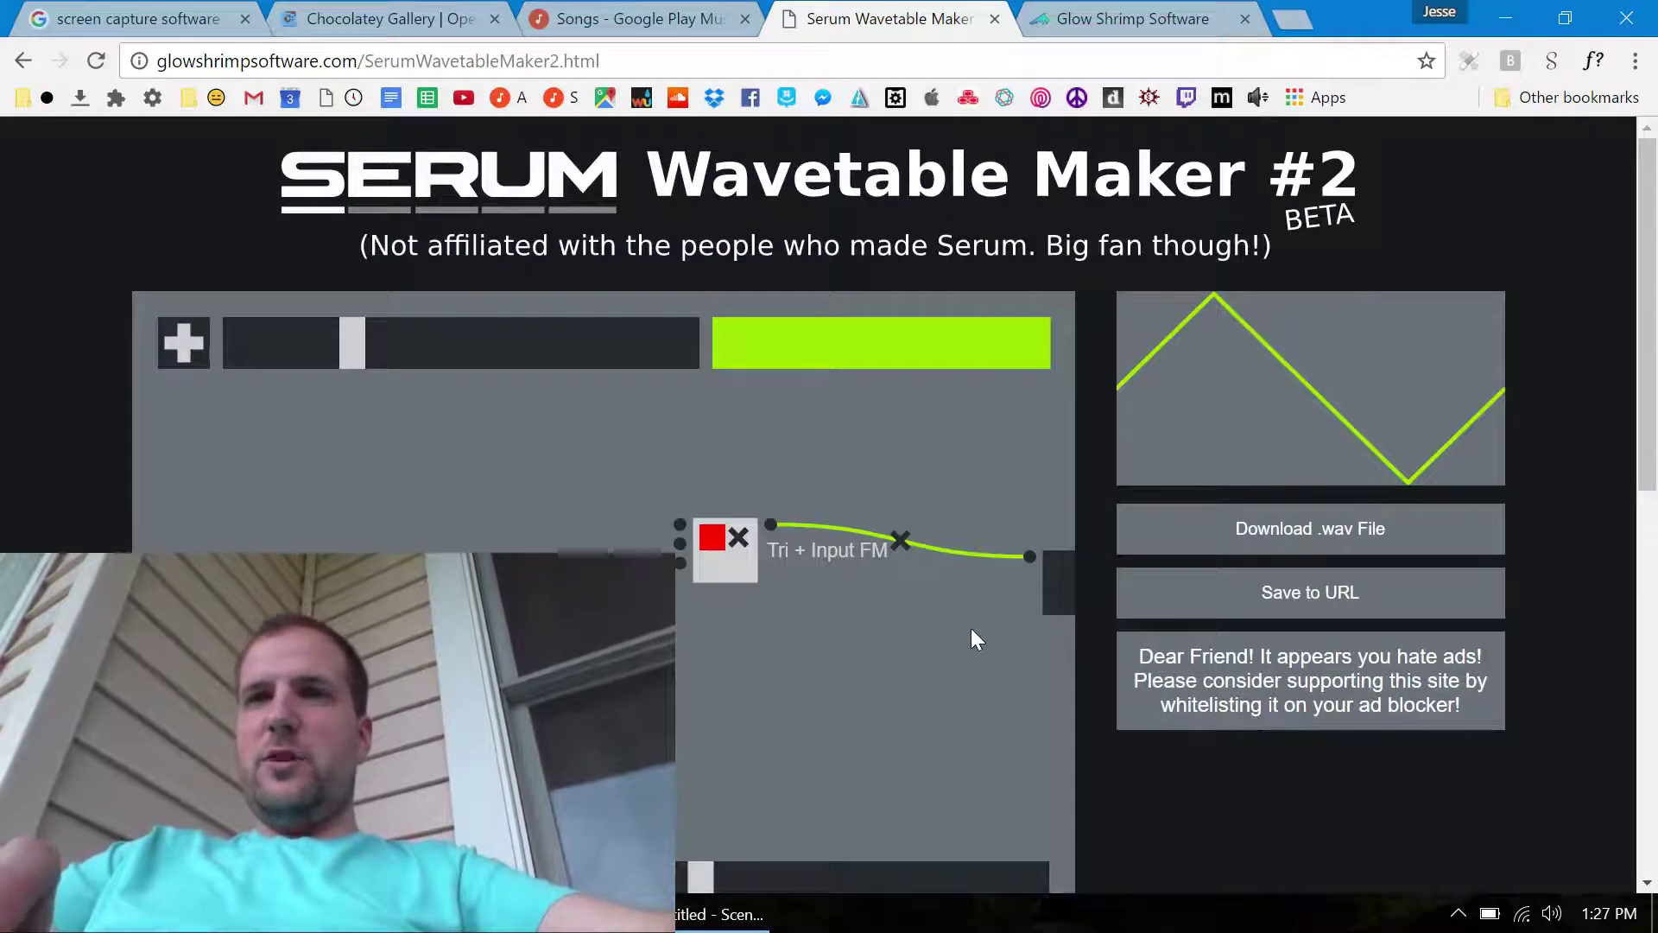
pyautogui.scroll(-1, 971, 629)
pyautogui.tripleClick(1310, 600)
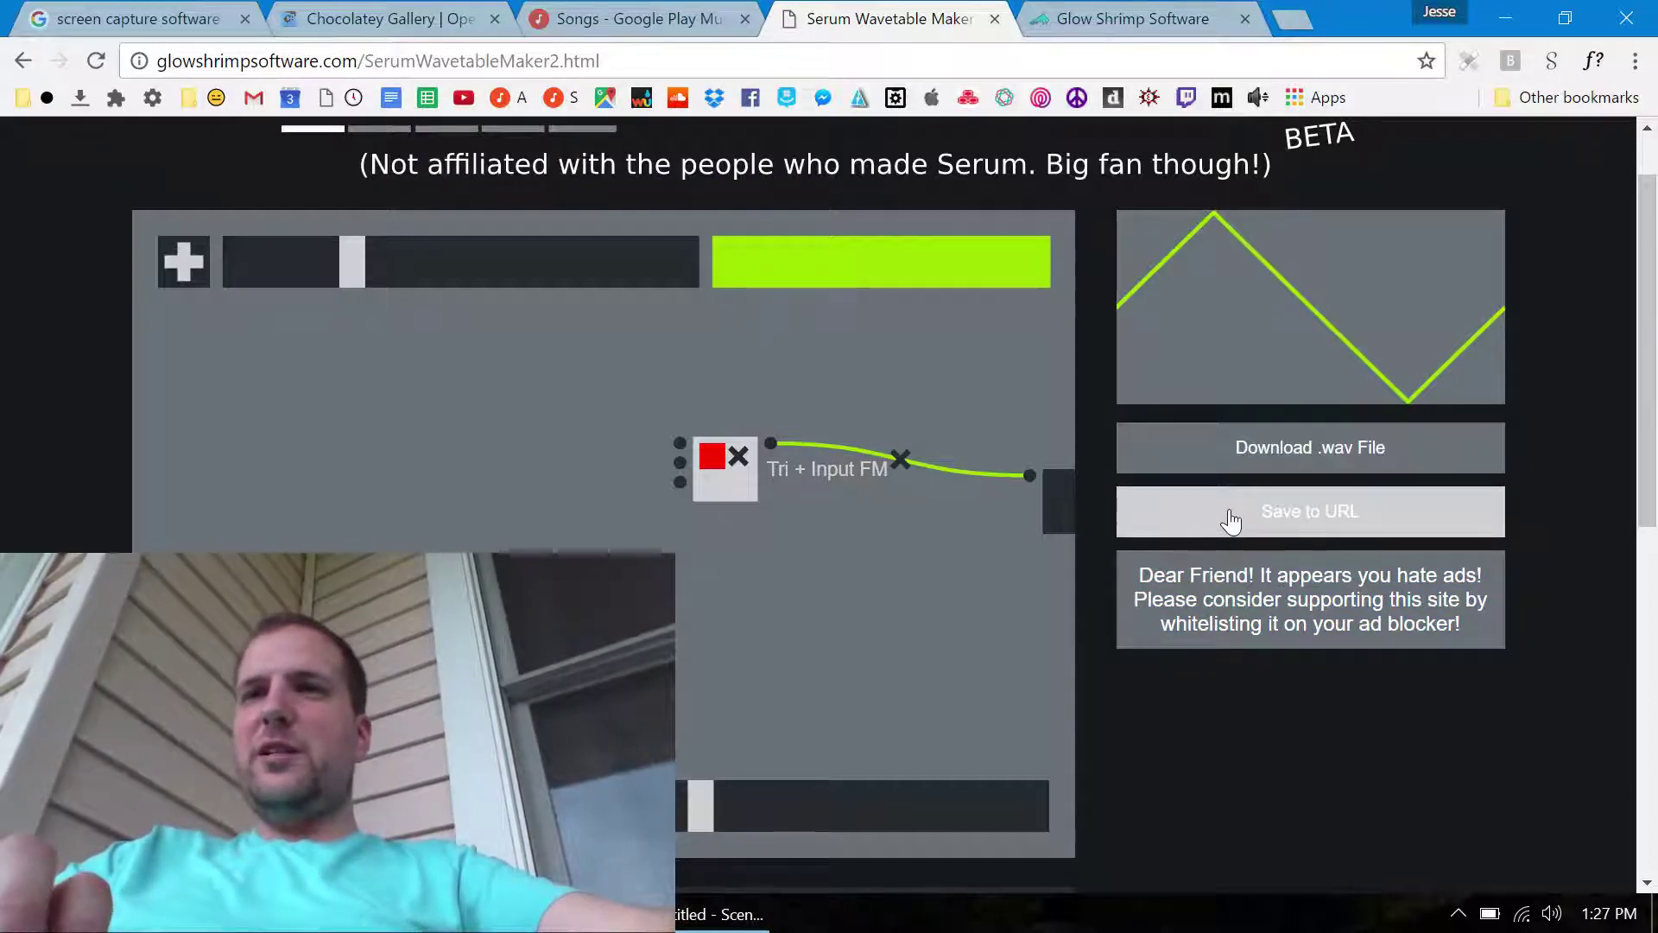
# Push the wavetable position to its maximum and open the Tri + Input FM code
pyautogui.scroll(-2, 681, 494)
pyautogui.scroll(3, 484, 276)
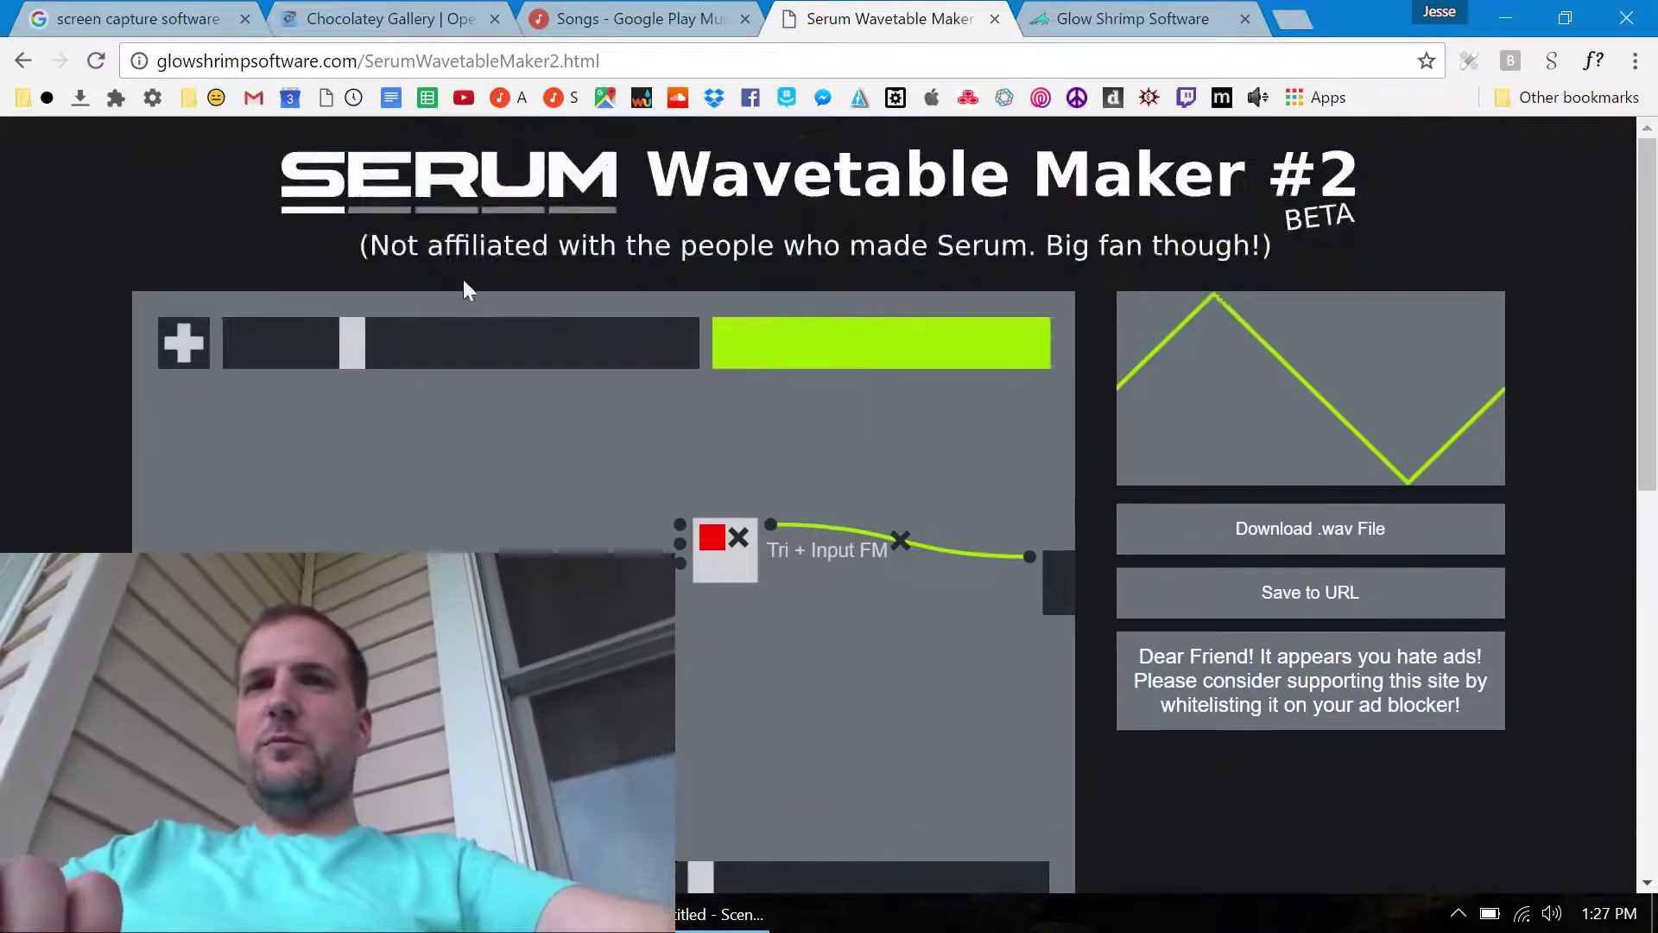
pyautogui.moveTo(425, 337); pyautogui.dragTo(685, 463)
pyautogui.click(683, 462)
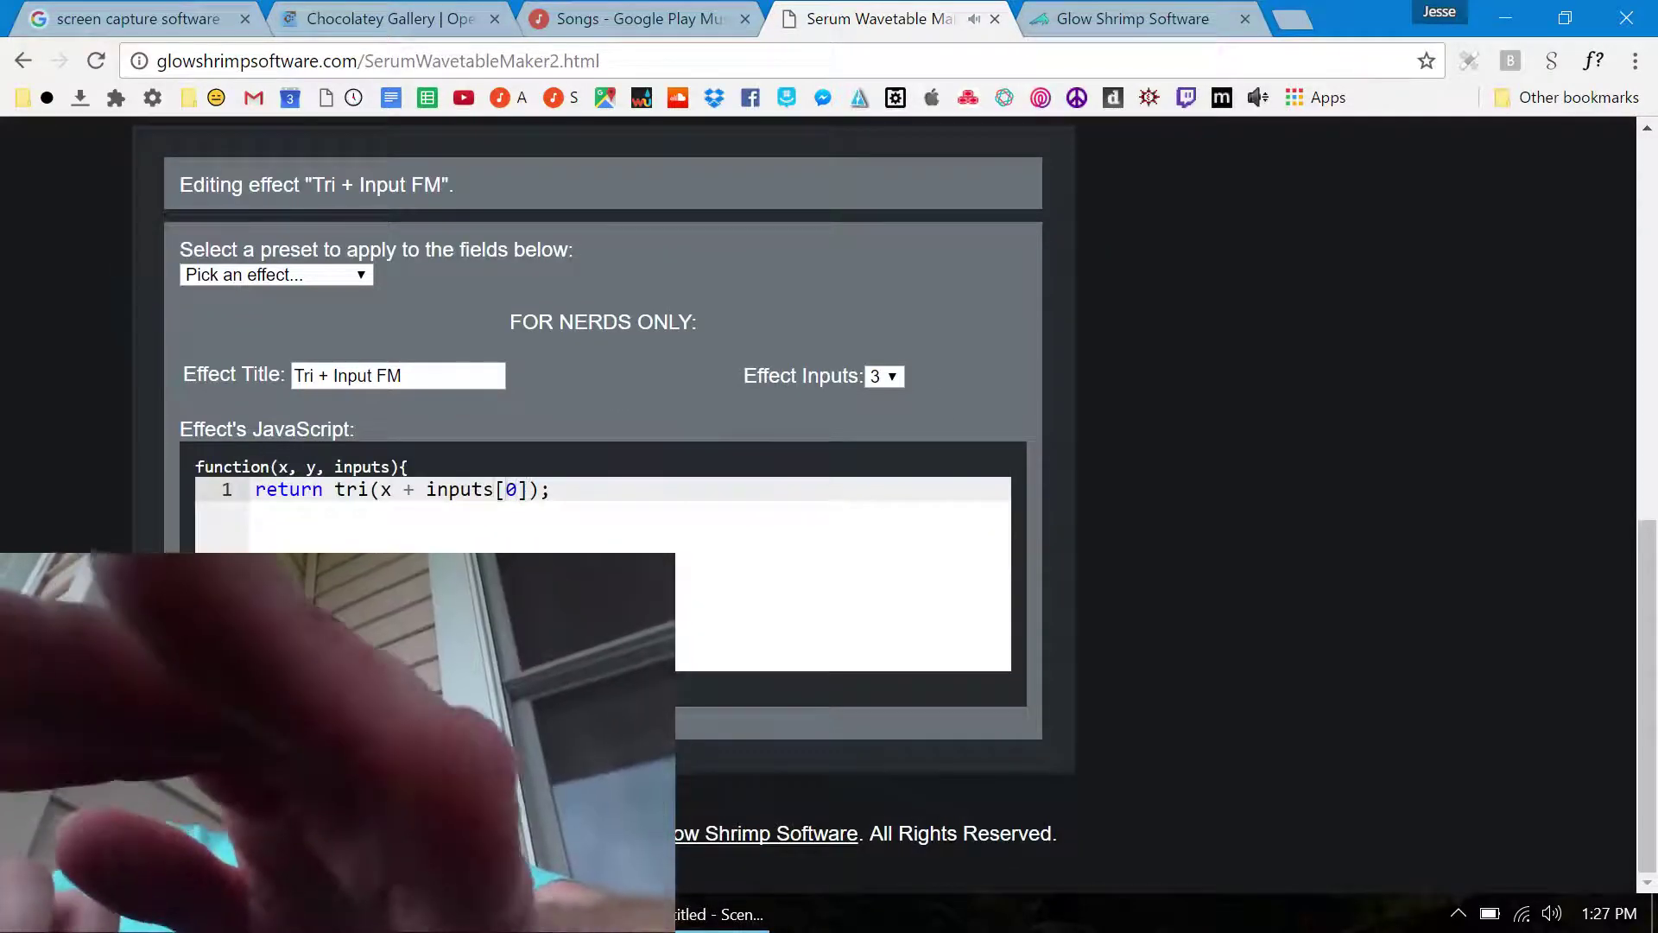
# Replace inputs[0] with tri(x)*y in the return line and close the editor
pyautogui.moveTo(518, 490); pyautogui.dragTo(425, 489)
pyautogui.press('BackSpace')
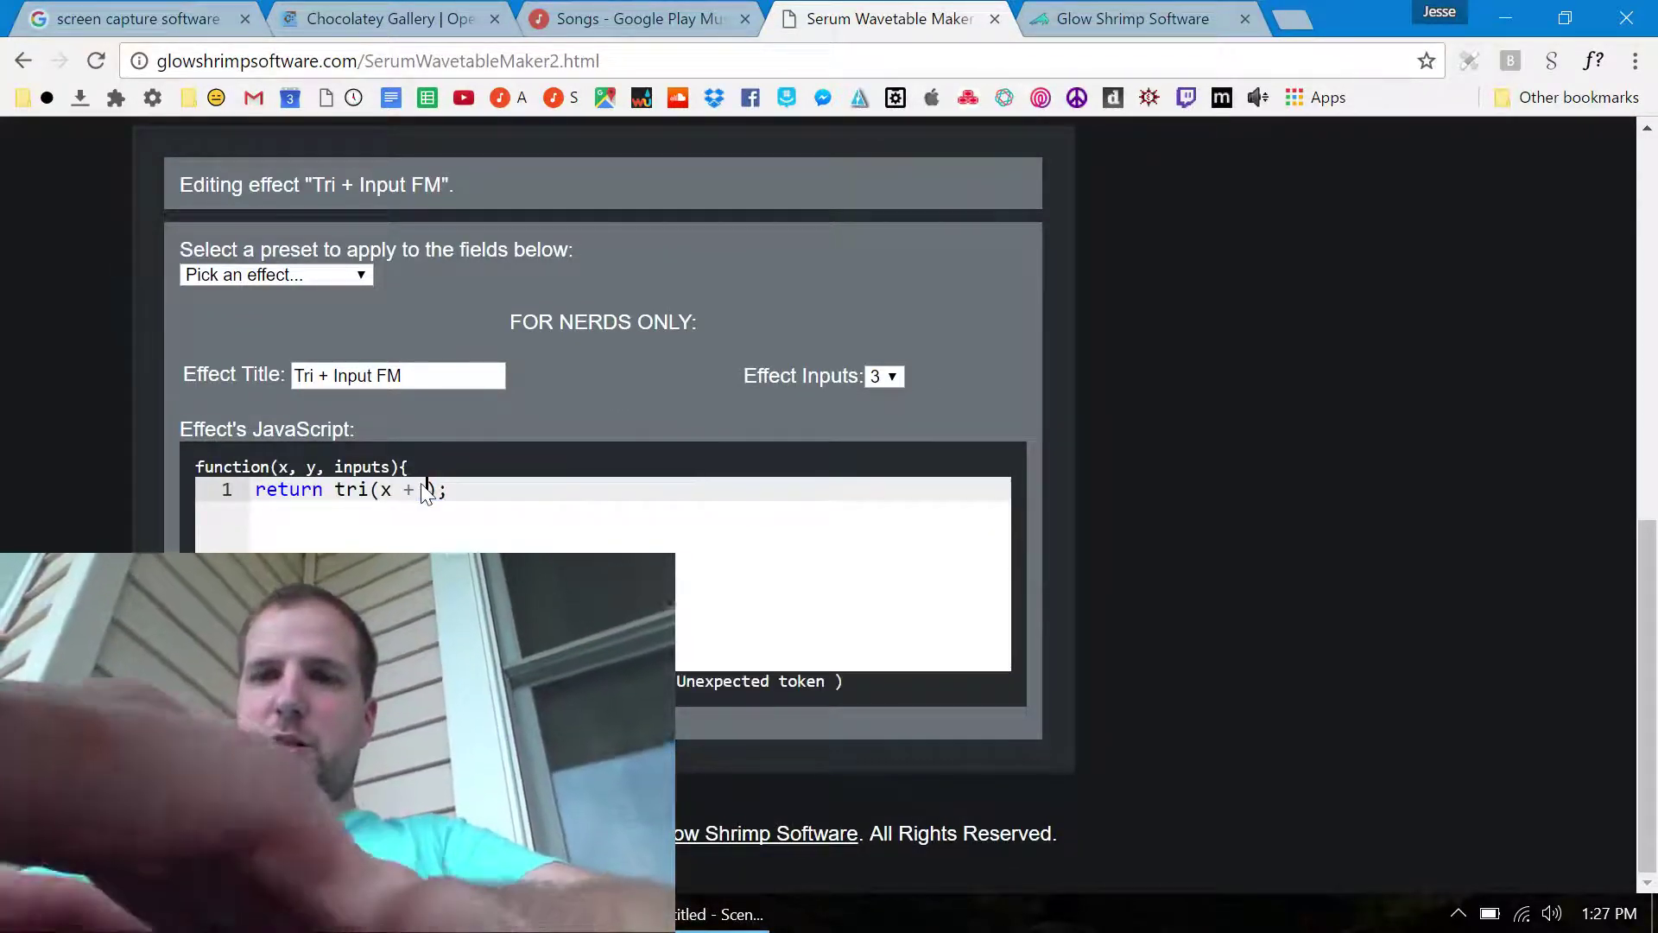
pyautogui.write('tri(x)*')
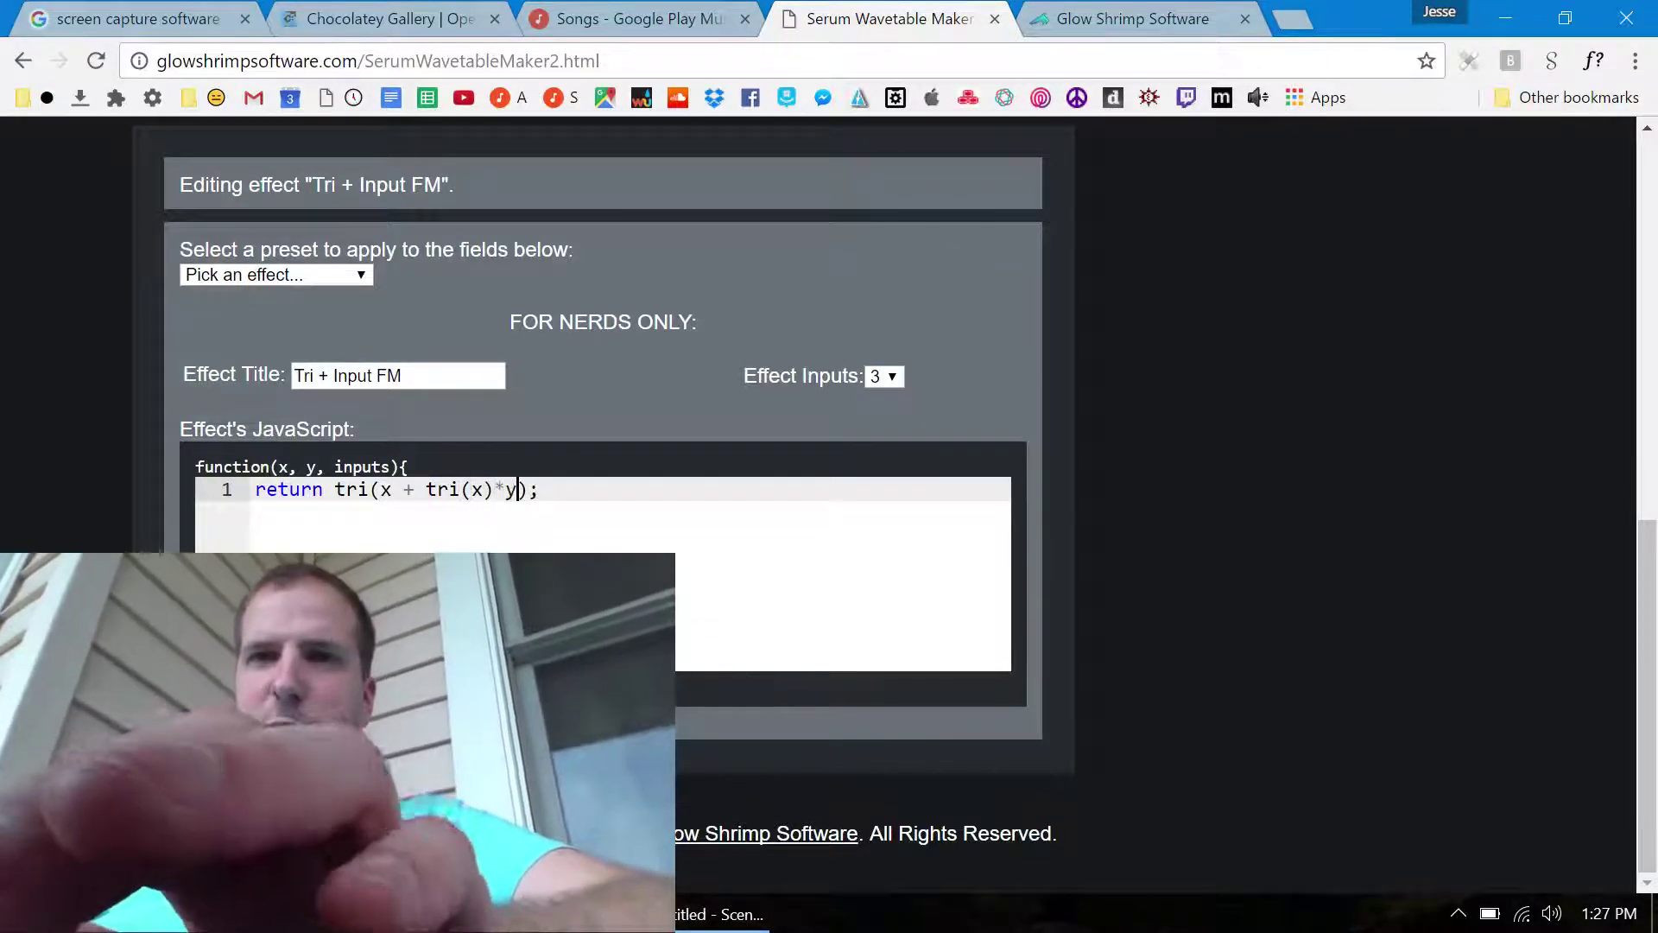
pyautogui.write('y')
pyautogui.click(417, 152)
pyautogui.scroll(2, 468, 304)
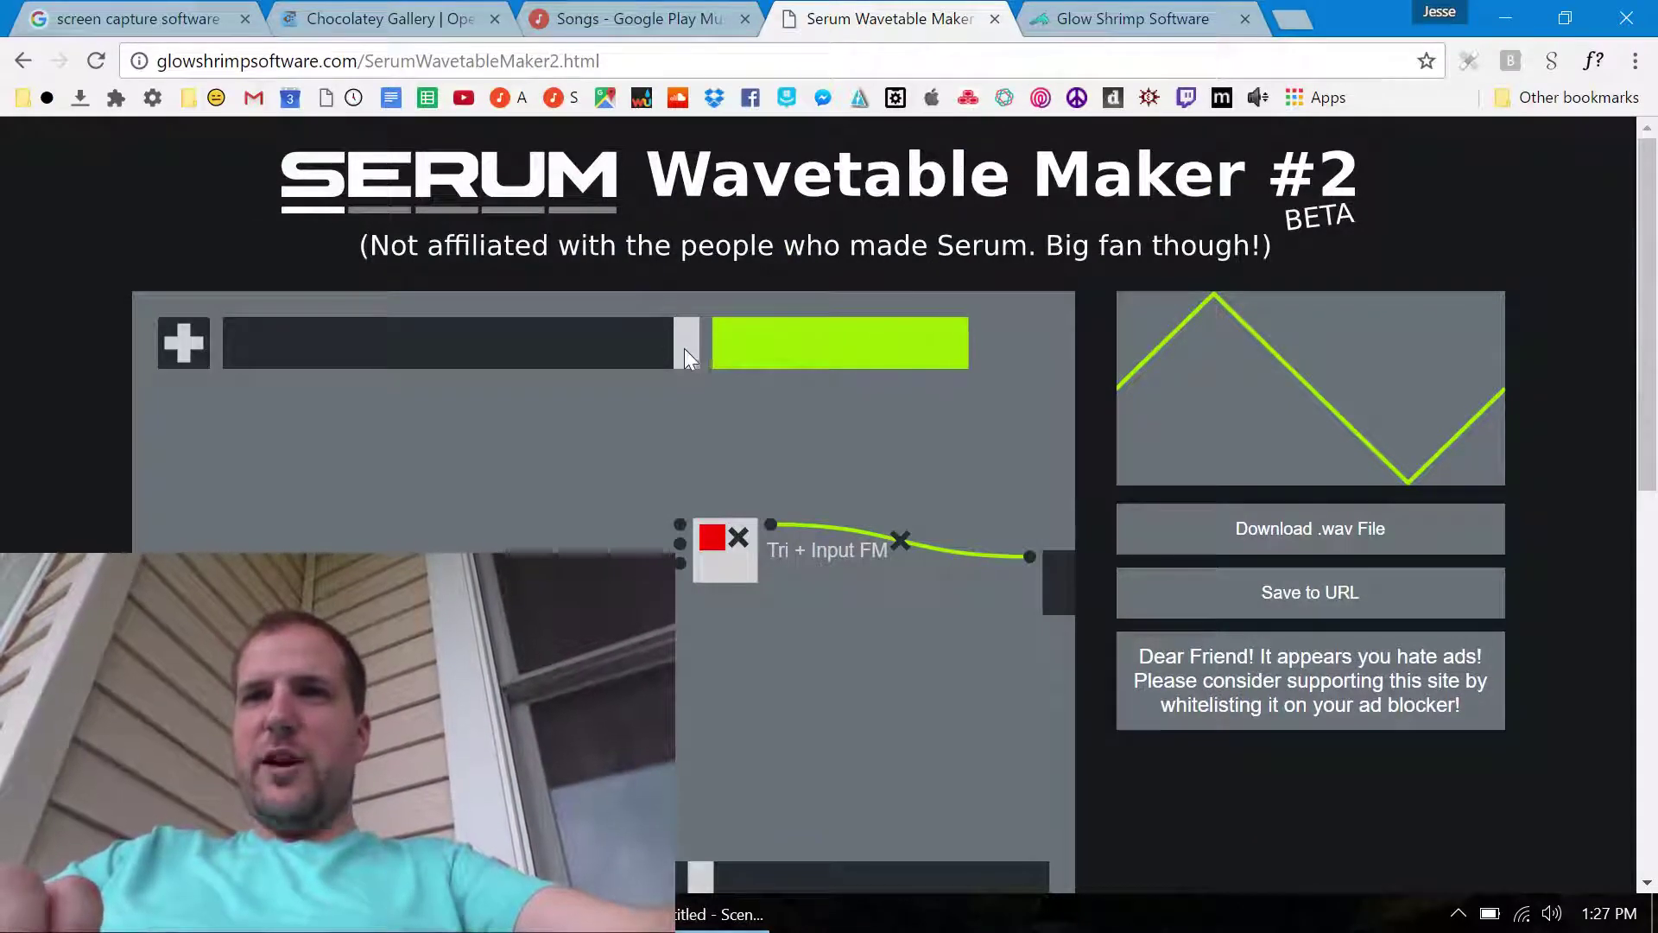
pyautogui.moveTo(688, 349); pyautogui.dragTo(822, 444)
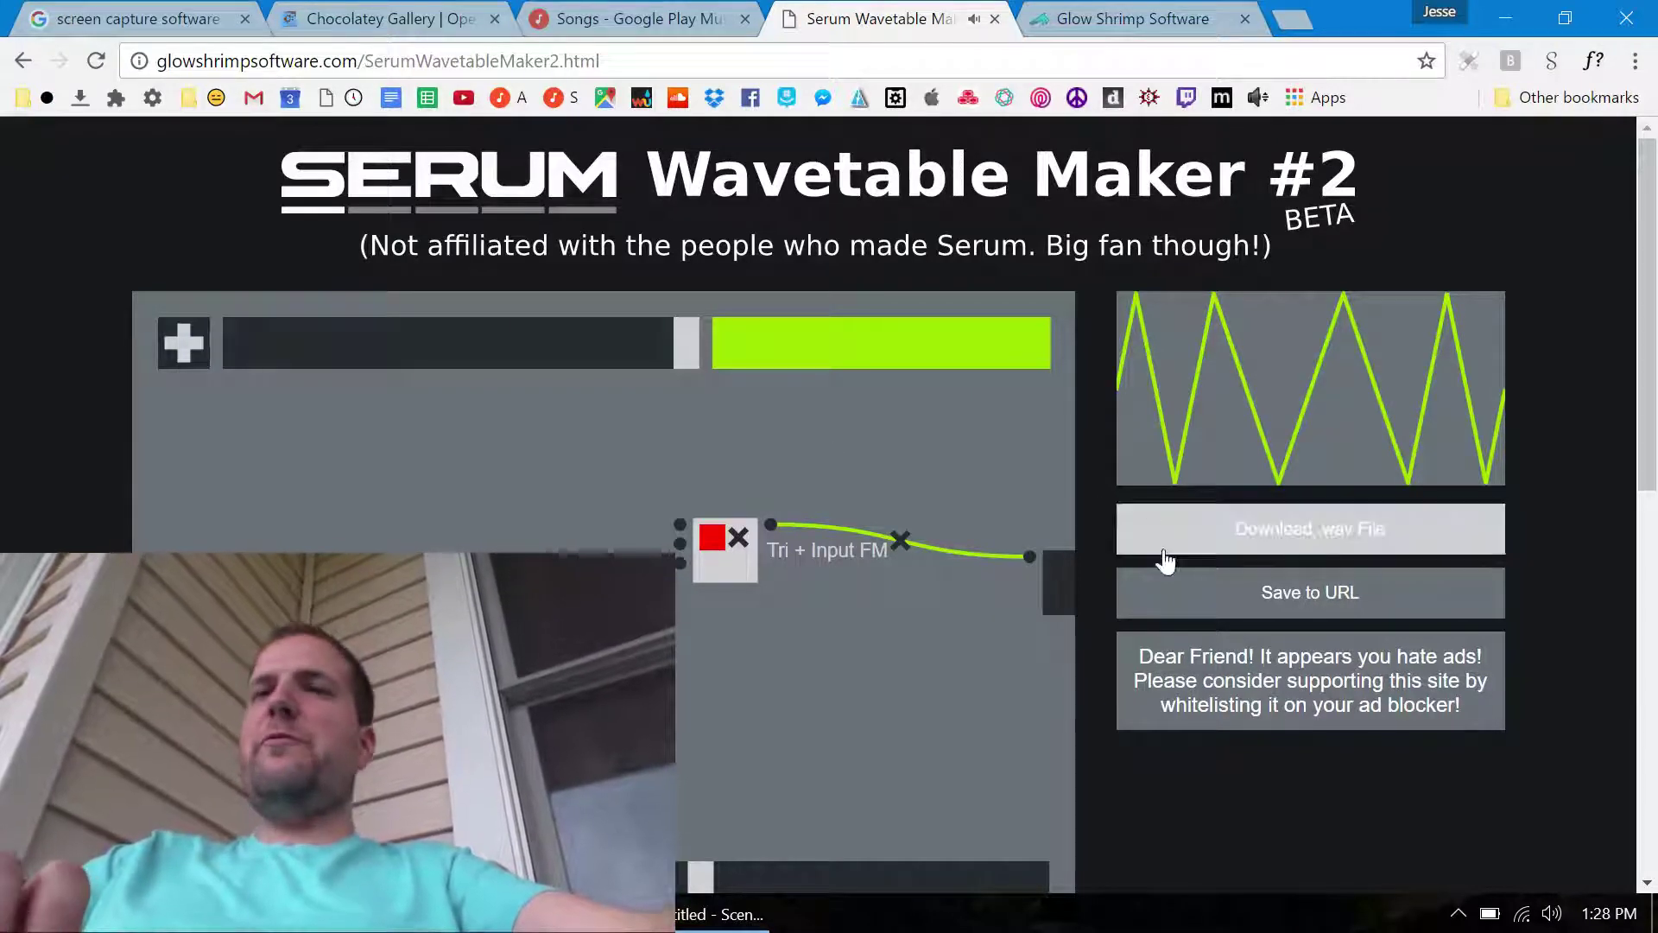
pyautogui.click(1162, 594)
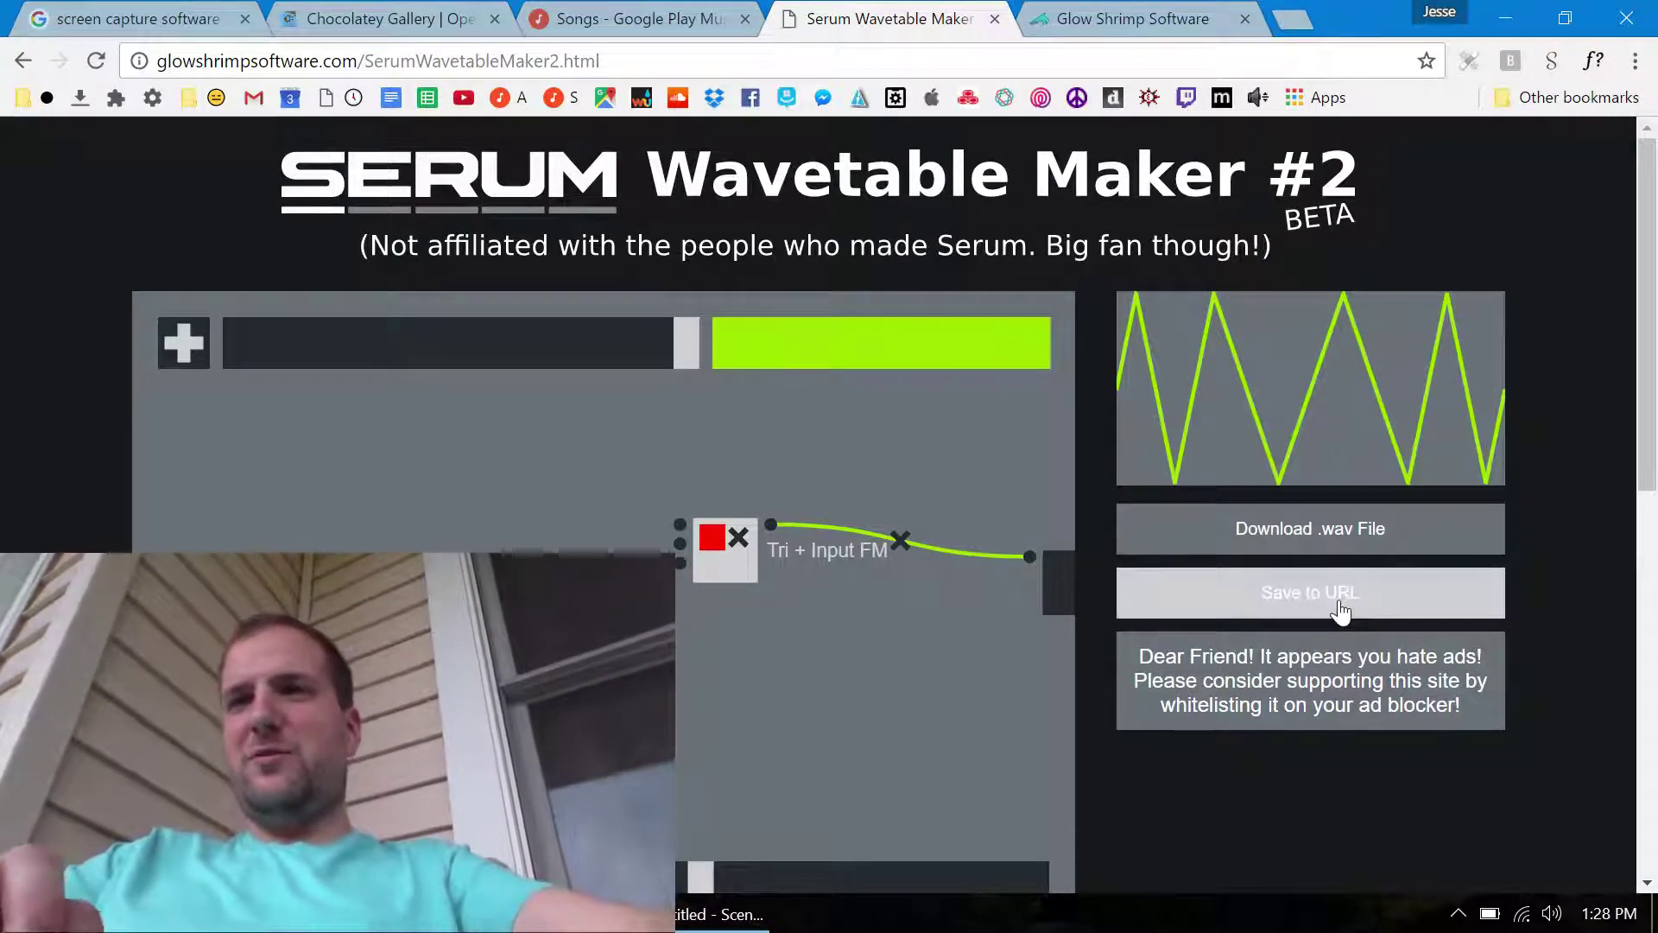
pyautogui.scroll(-3, 1340, 611)
pyautogui.scroll(3, 1340, 612)
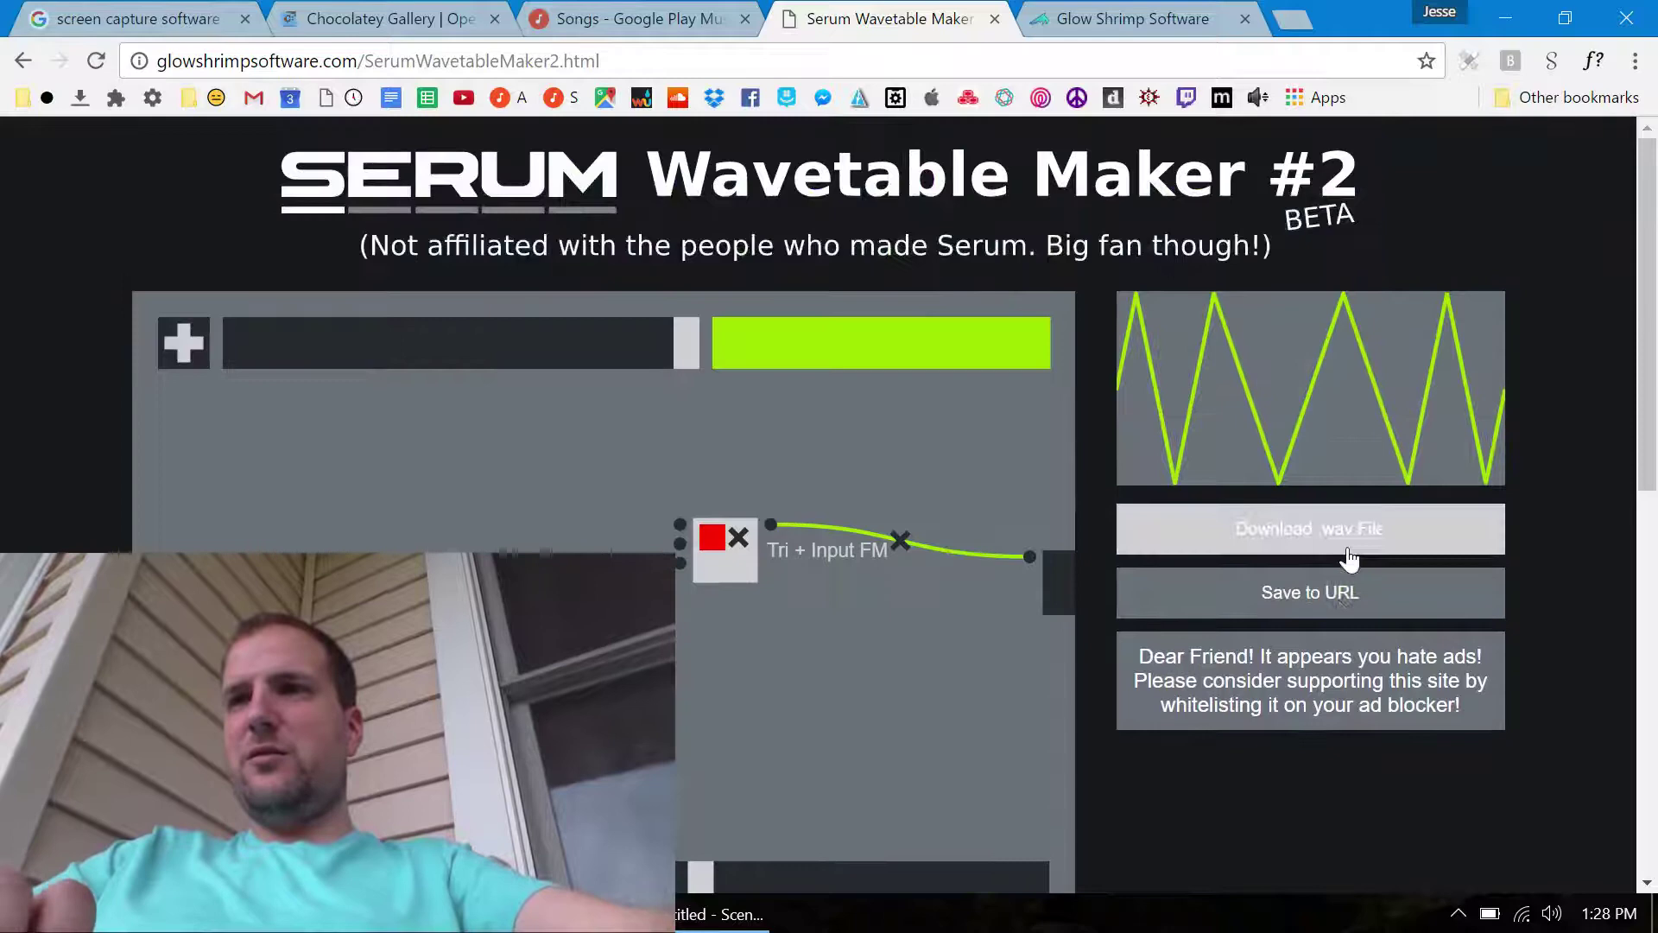
pyautogui.scroll(-10, 1336, 585)
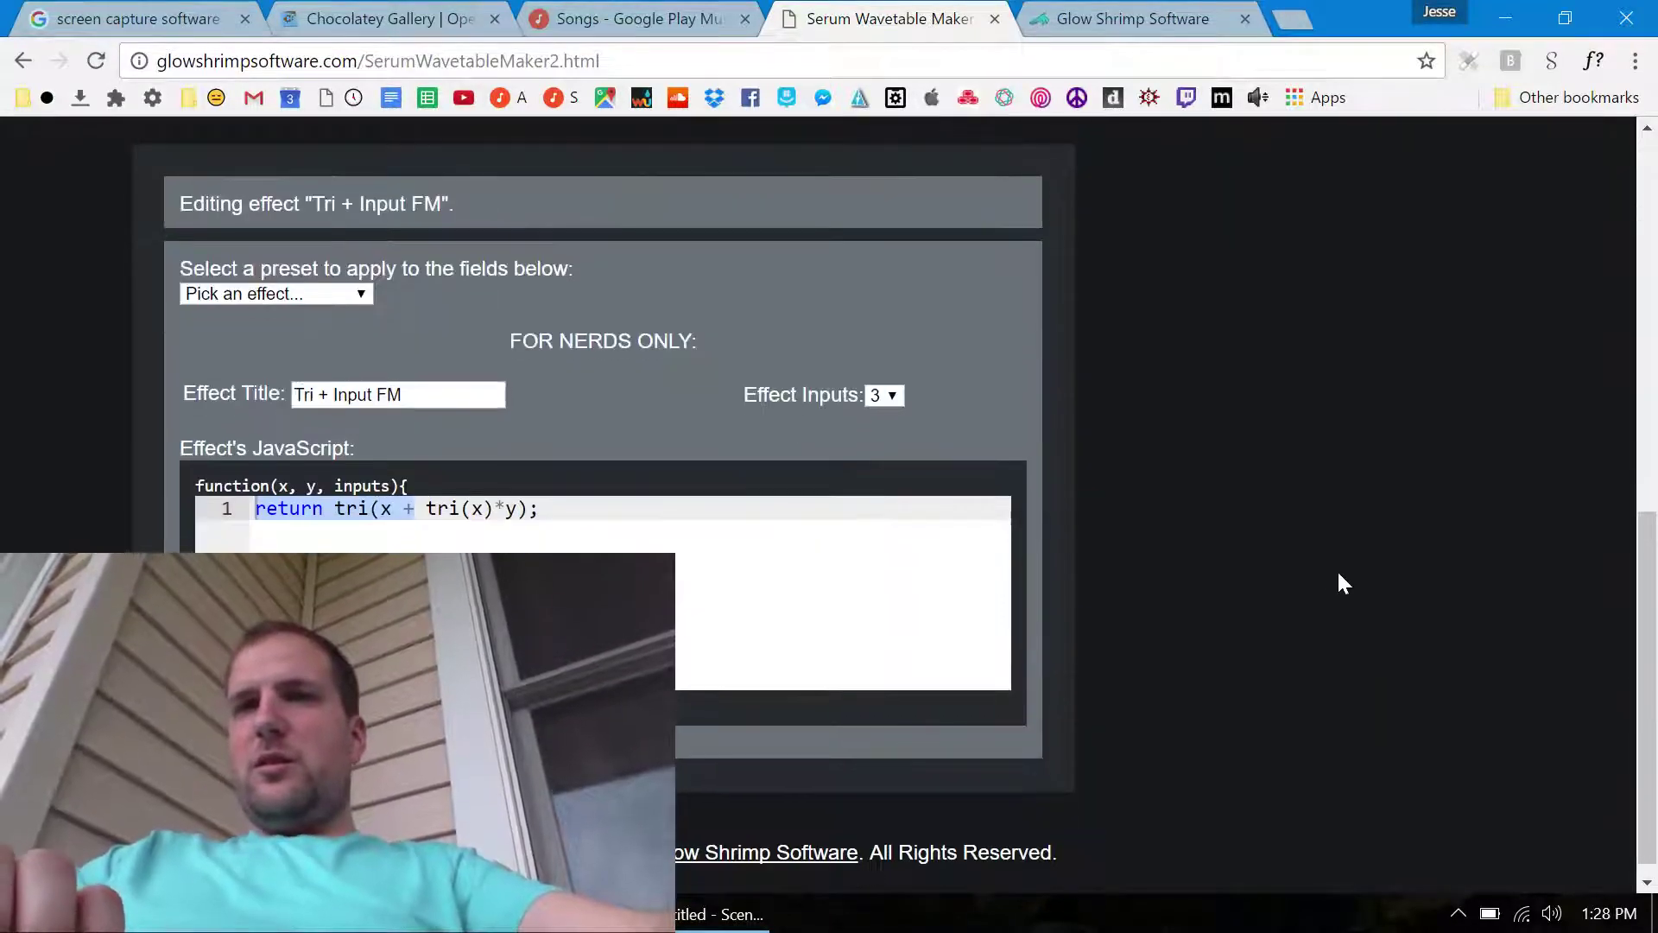
pyautogui.scroll(10, 1052, 547)
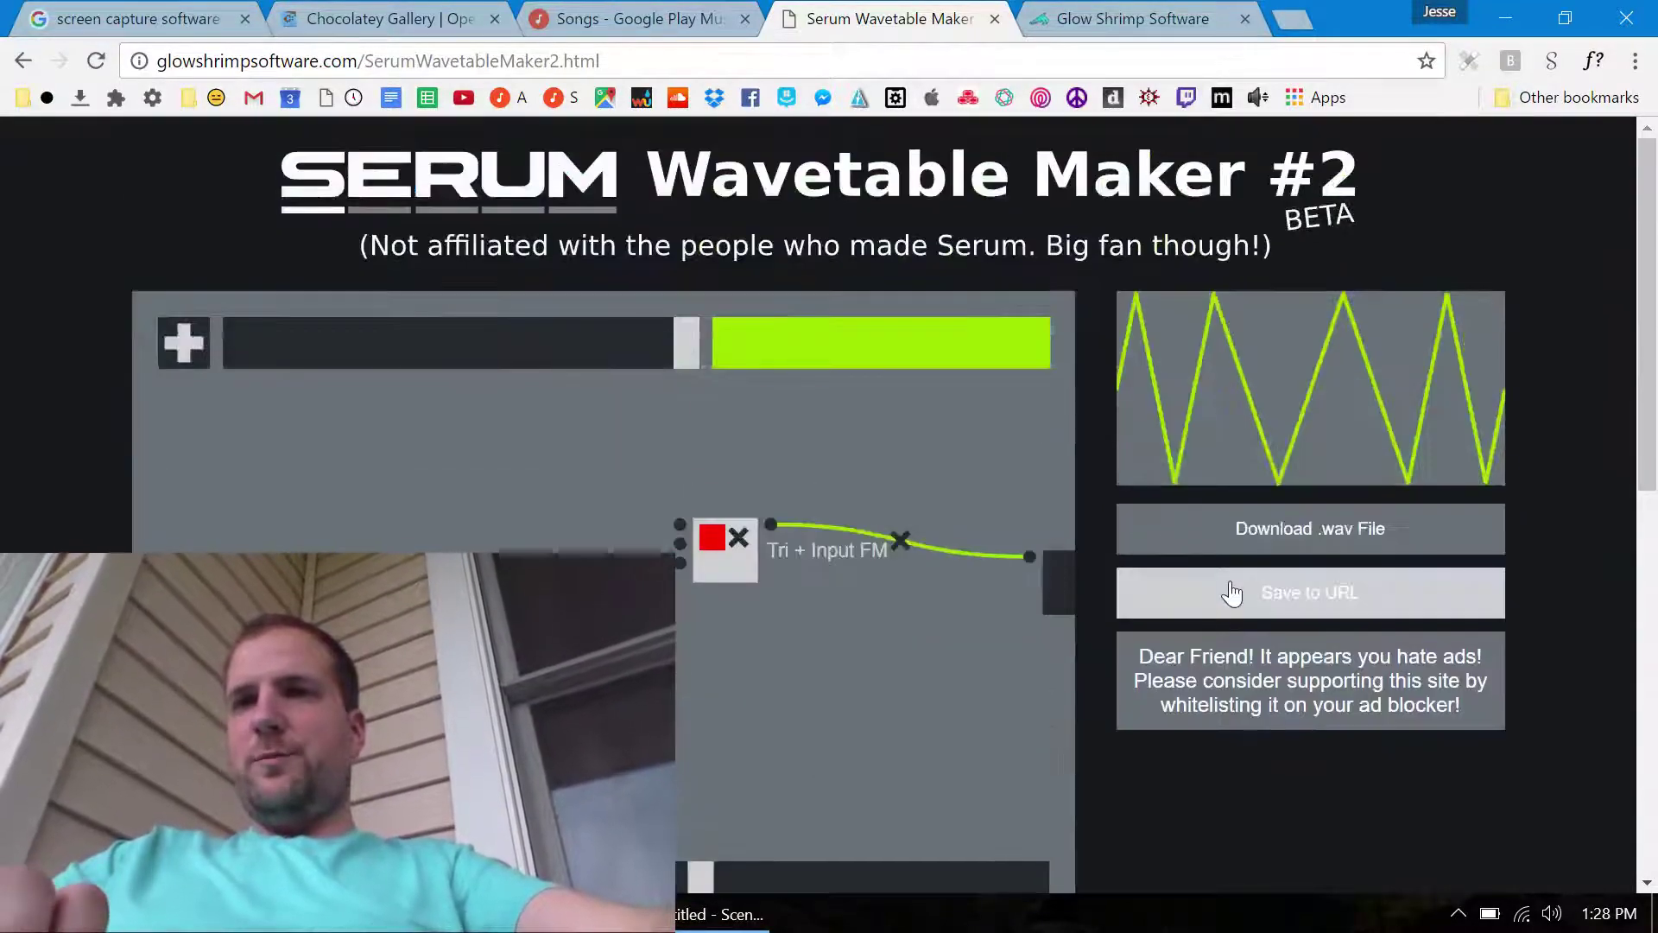
# Exclude glowshrimpsoftware.com from AdBlock with 'Don't run on pages on this domain'
pyautogui.click(1635, 62)
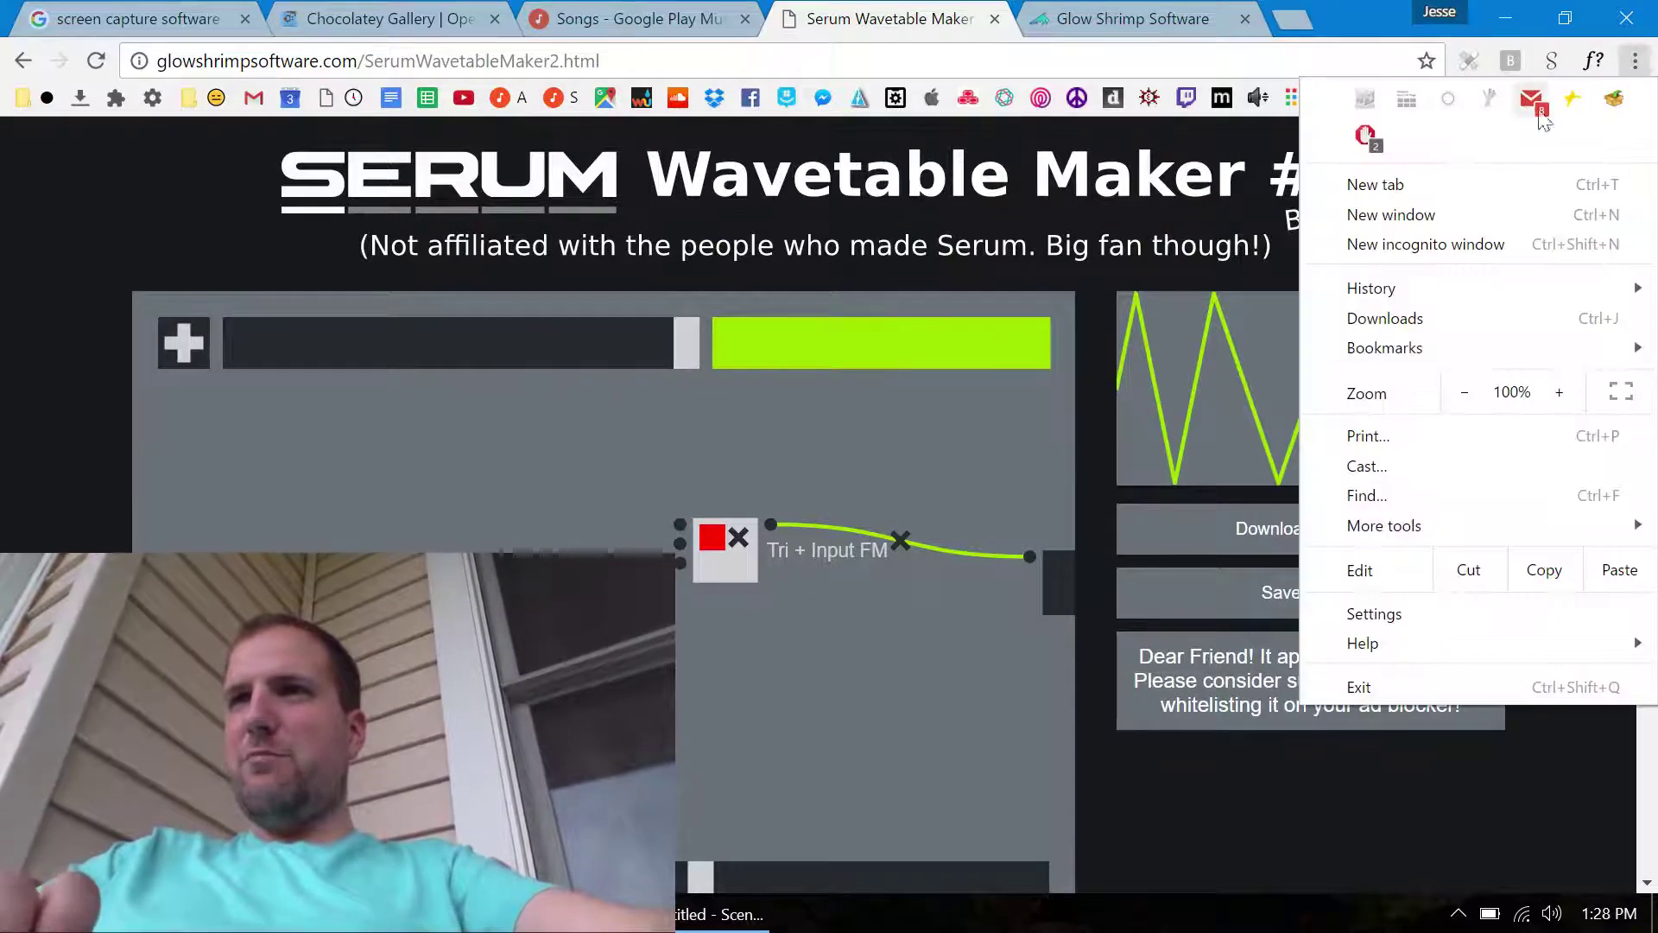
pyautogui.click(1365, 136)
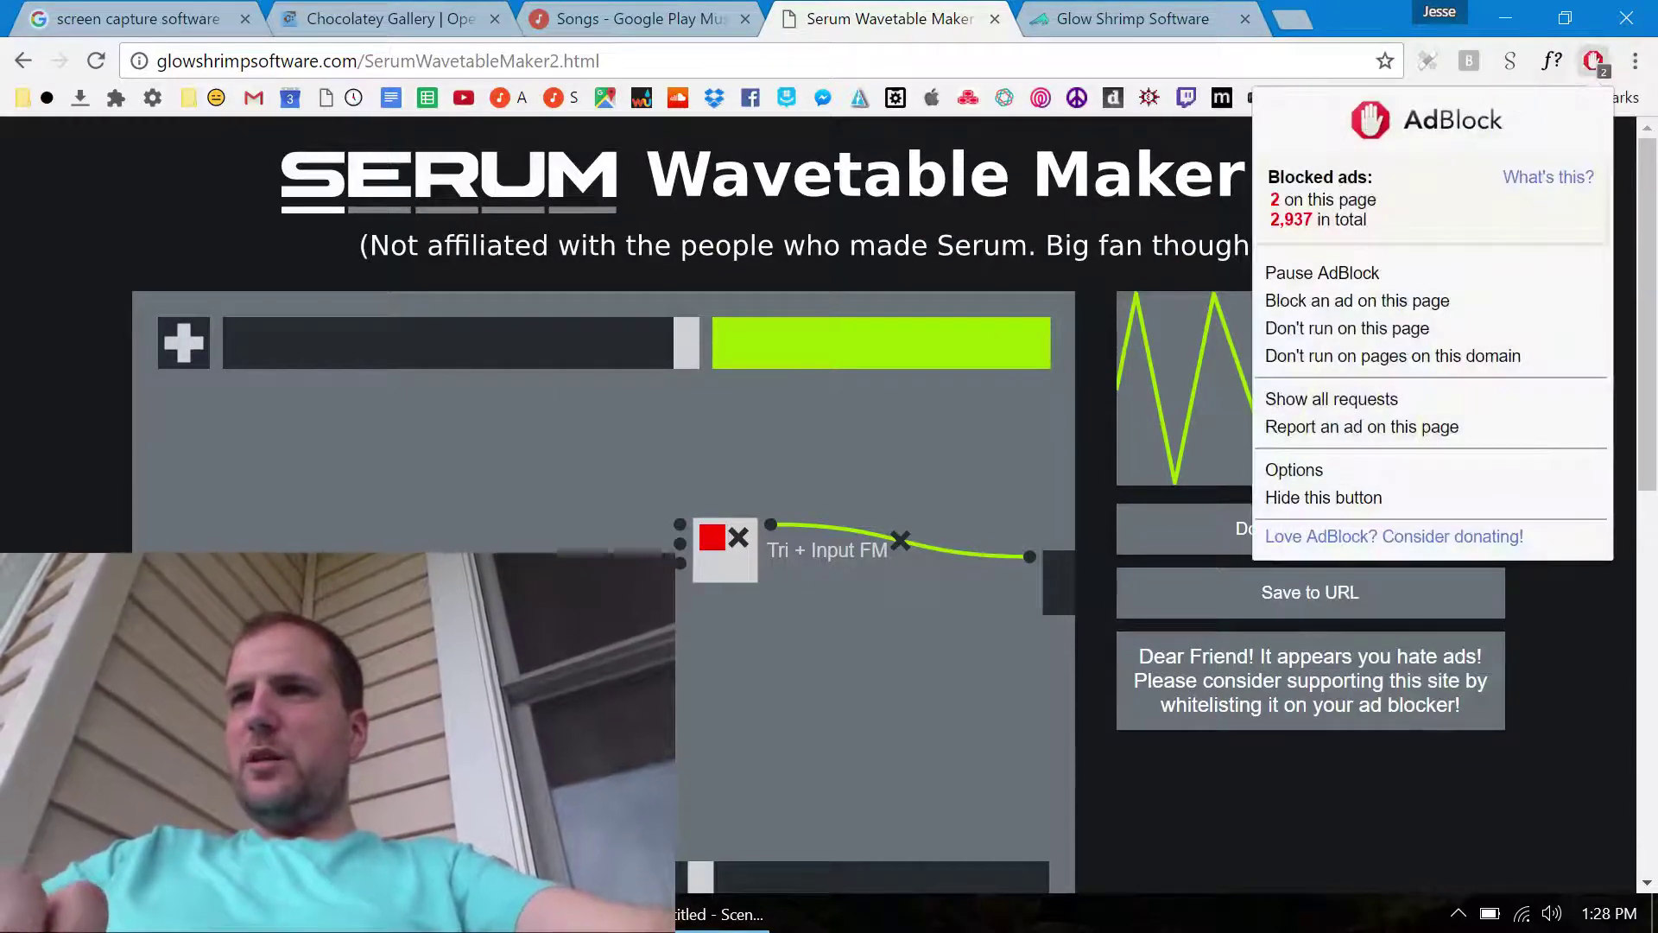
pyautogui.click(1339, 357)
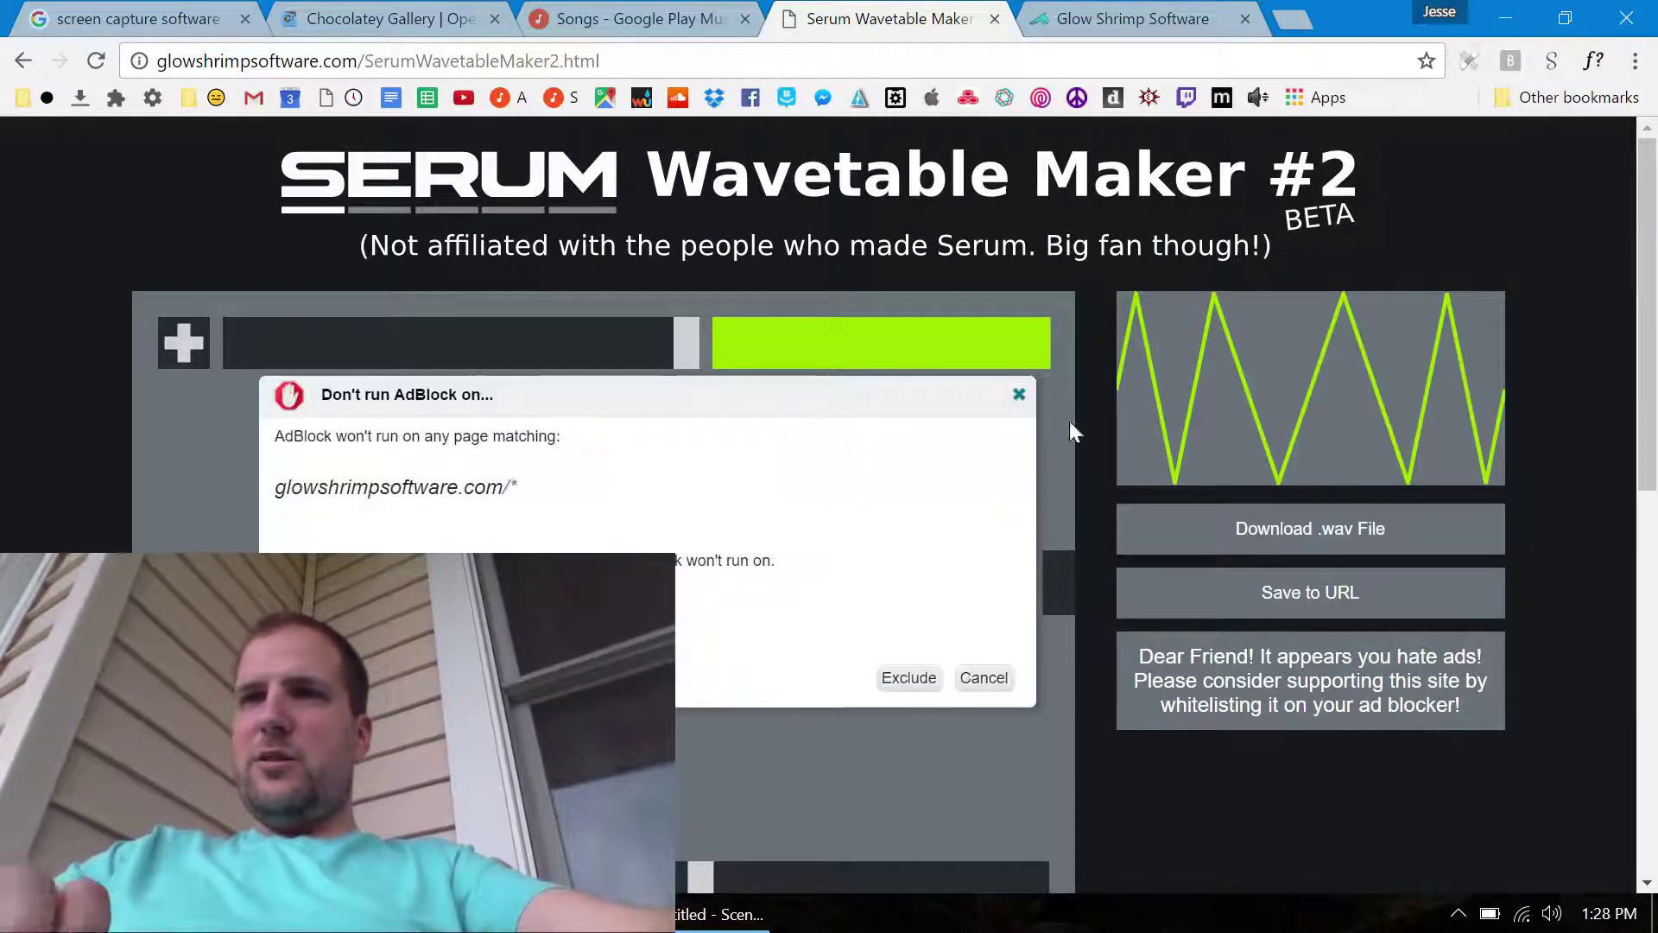
pyautogui.click(892, 681)
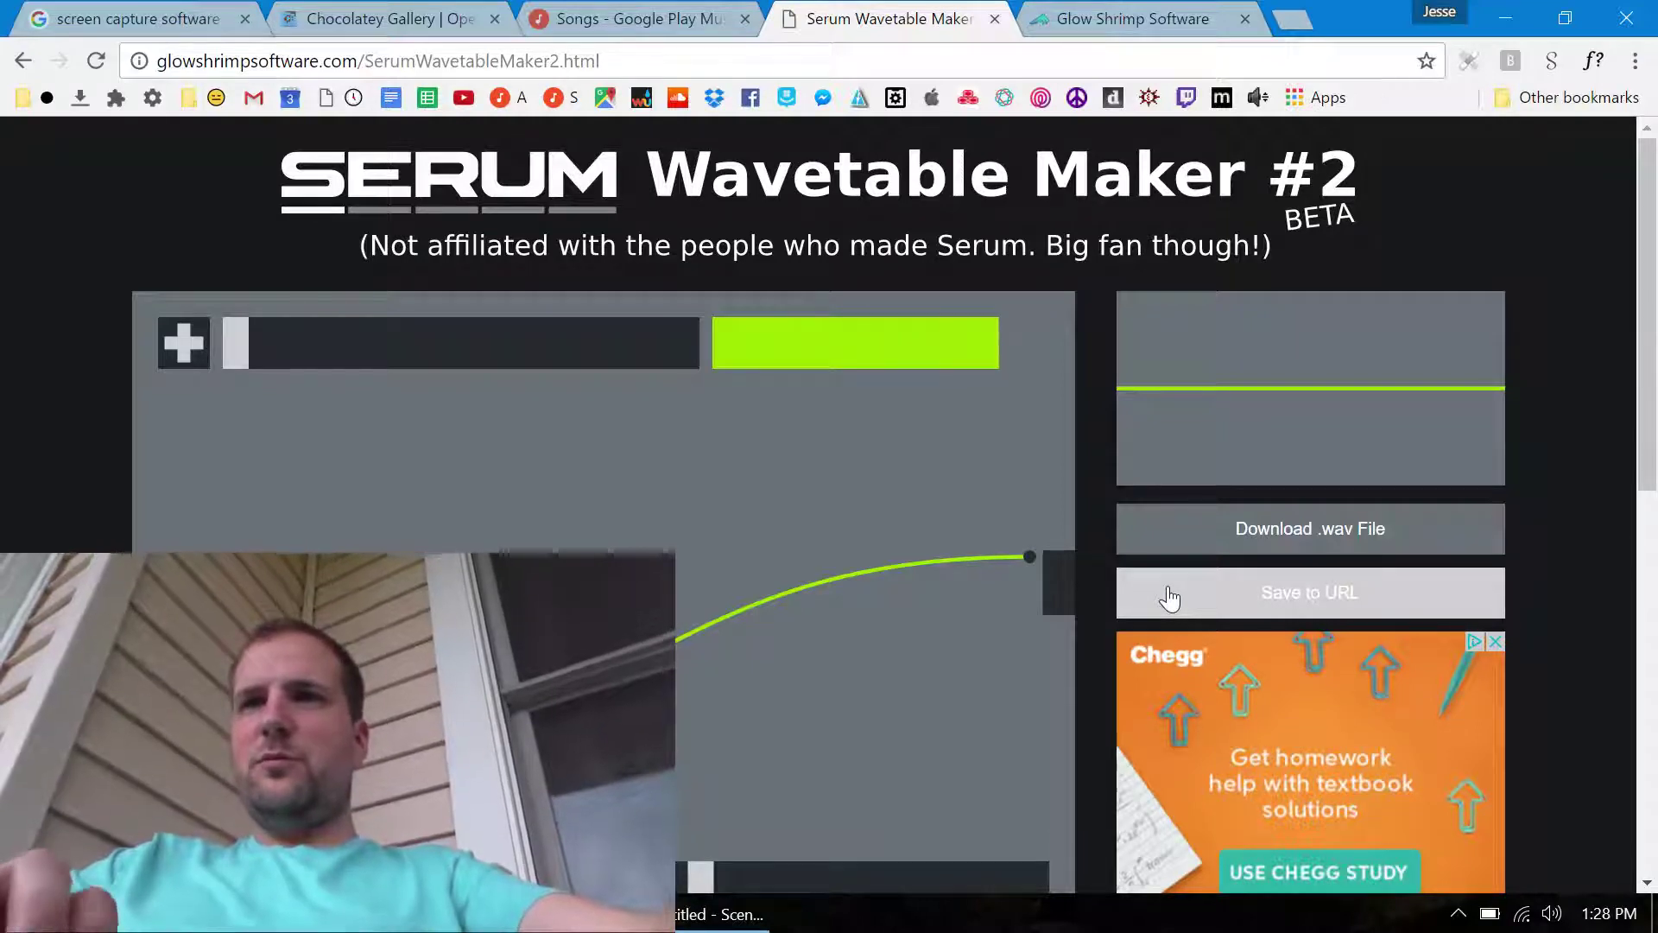
# Copy the Serum Wavetable Maker #2 page address and launch Firefox from Windows search
pyautogui.scroll(-8, 754, 499)
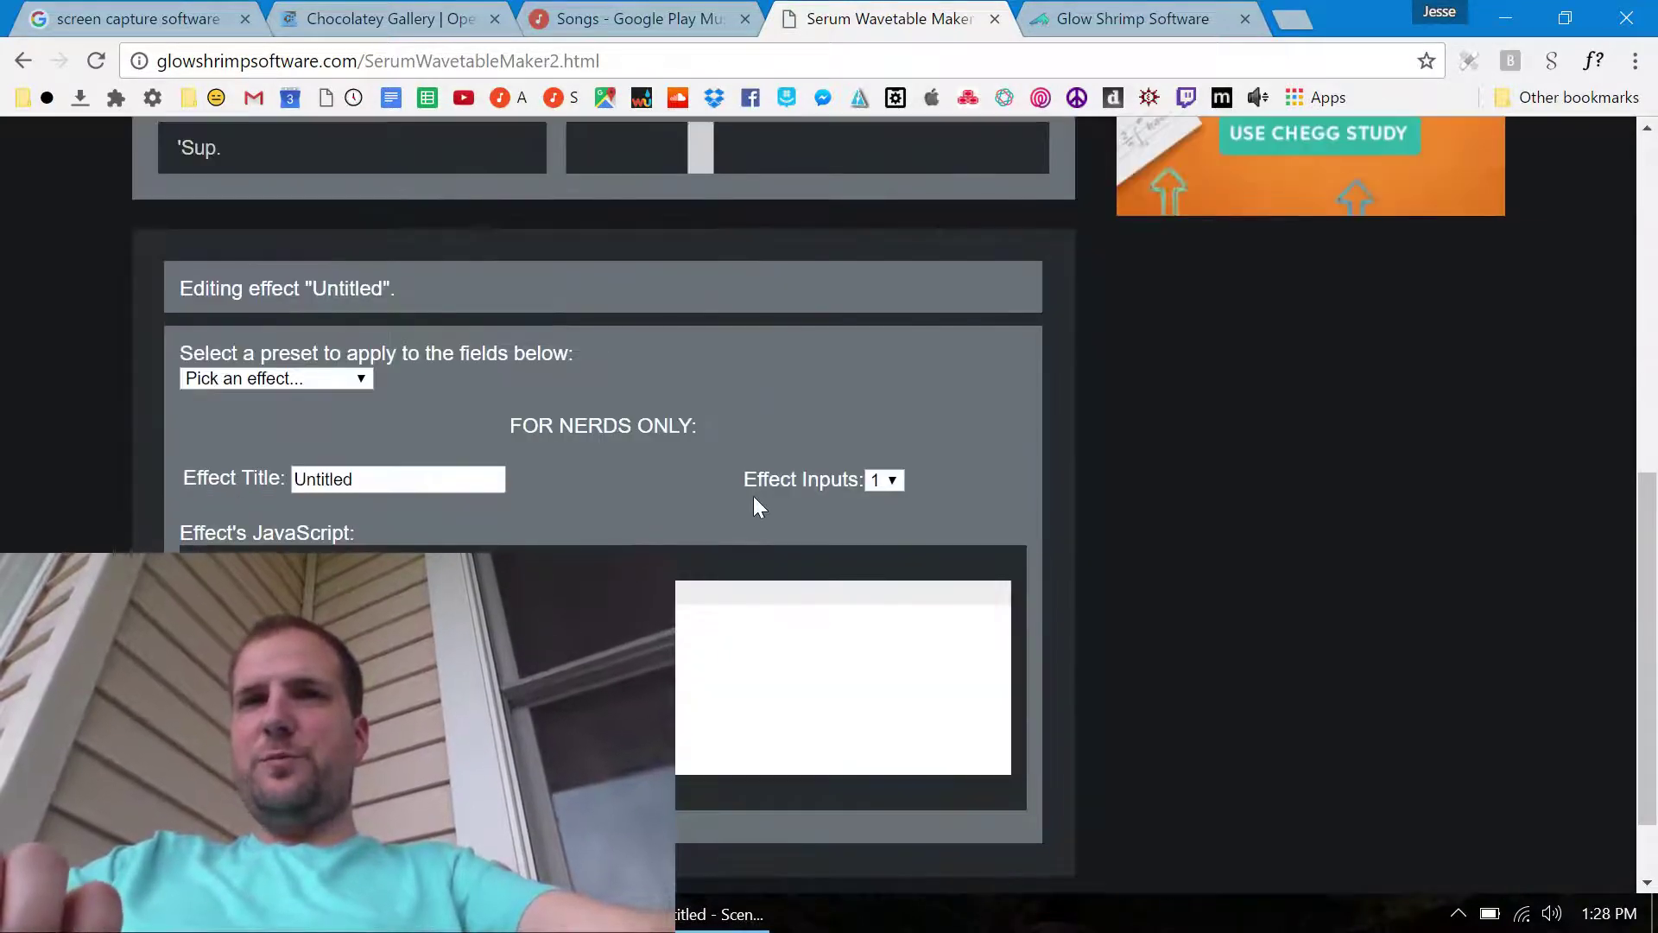
pyautogui.scroll(8, 753, 507)
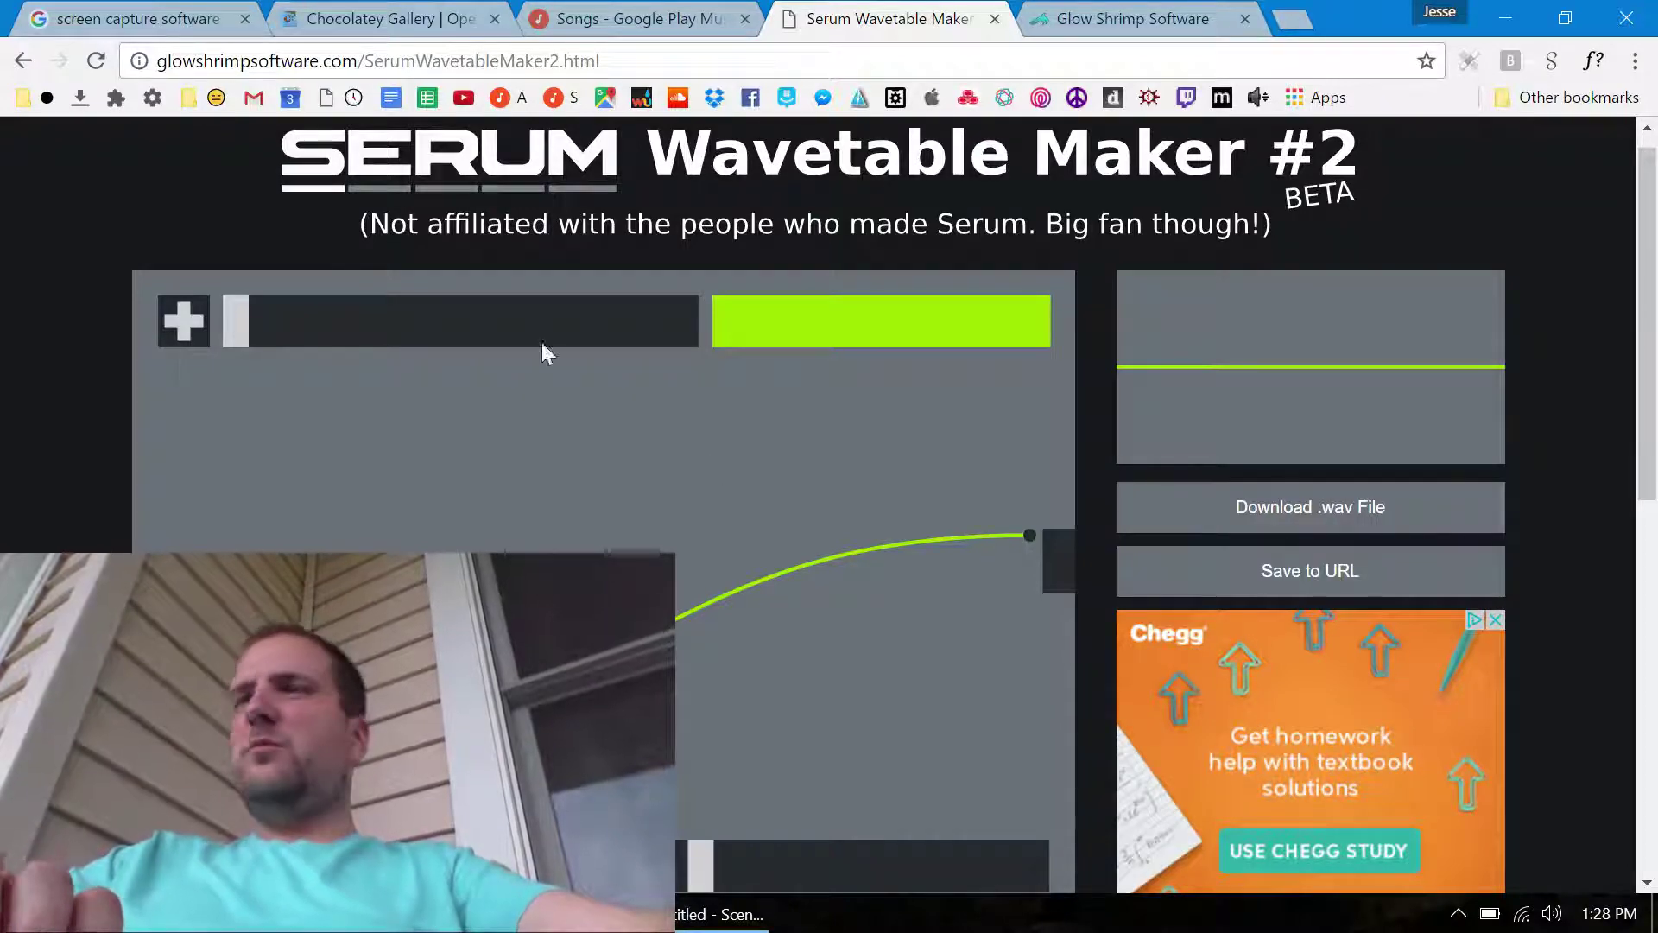
pyautogui.click(568, 65)
pyautogui.hotkey('ctrl', 'c')
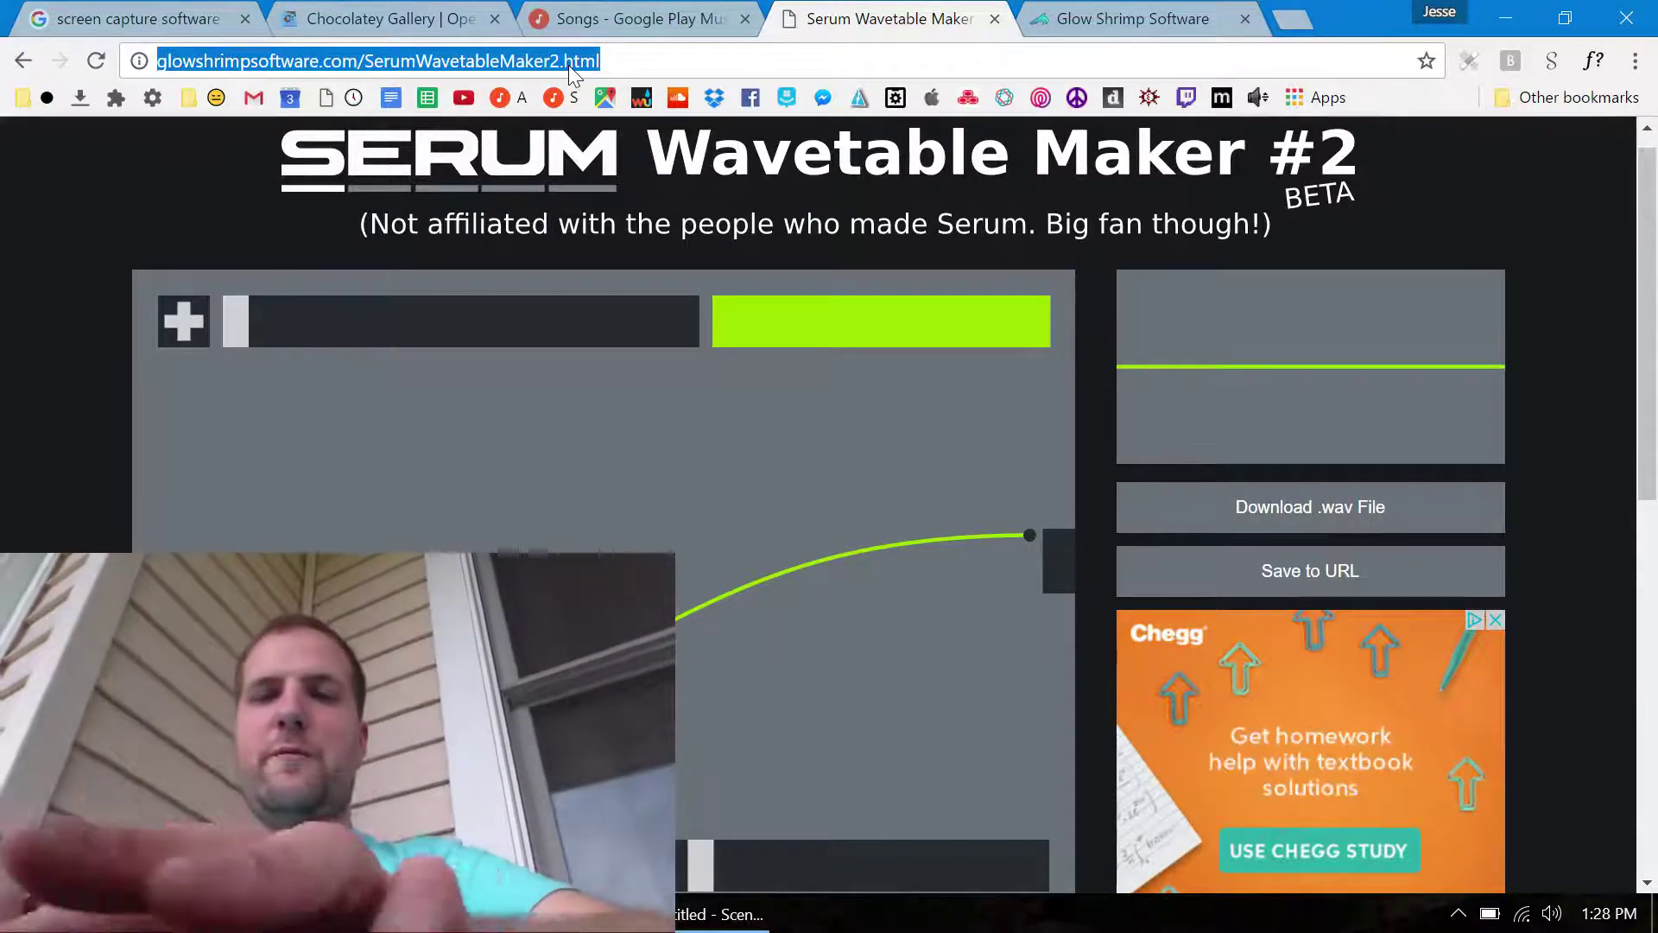
pyautogui.press('super')
pyautogui.press('Escape')
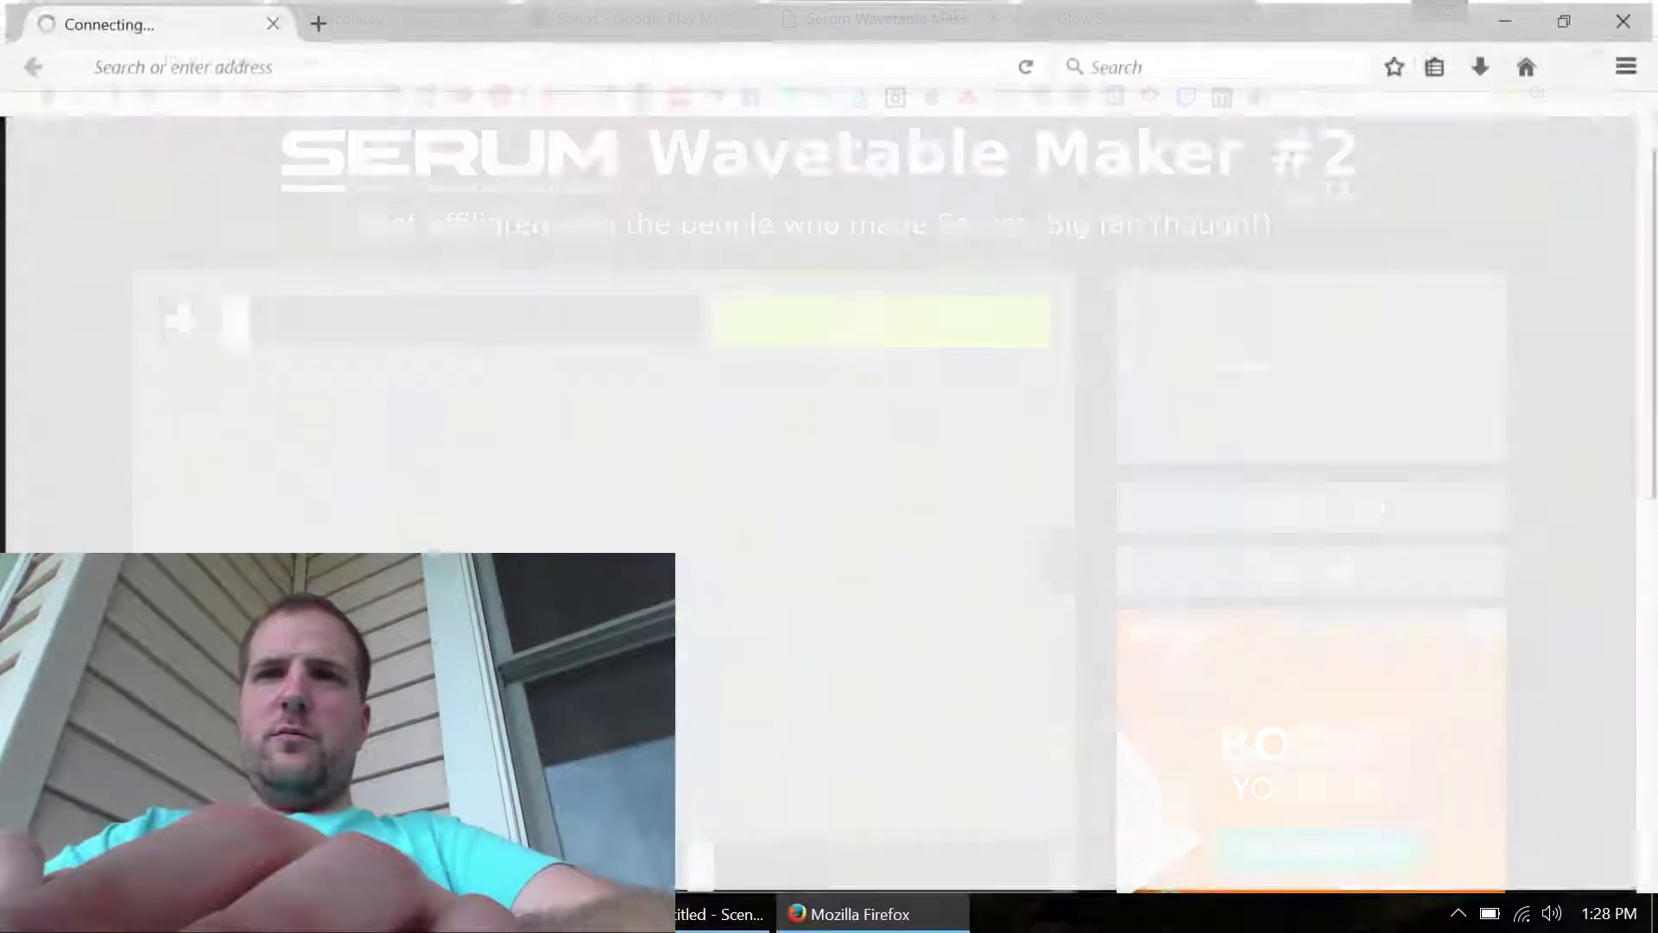
# Paste the copied wavetable maker address into Firefox and load the page
pyautogui.hotkey('ctrl', 'v')
pyautogui.press('Return')
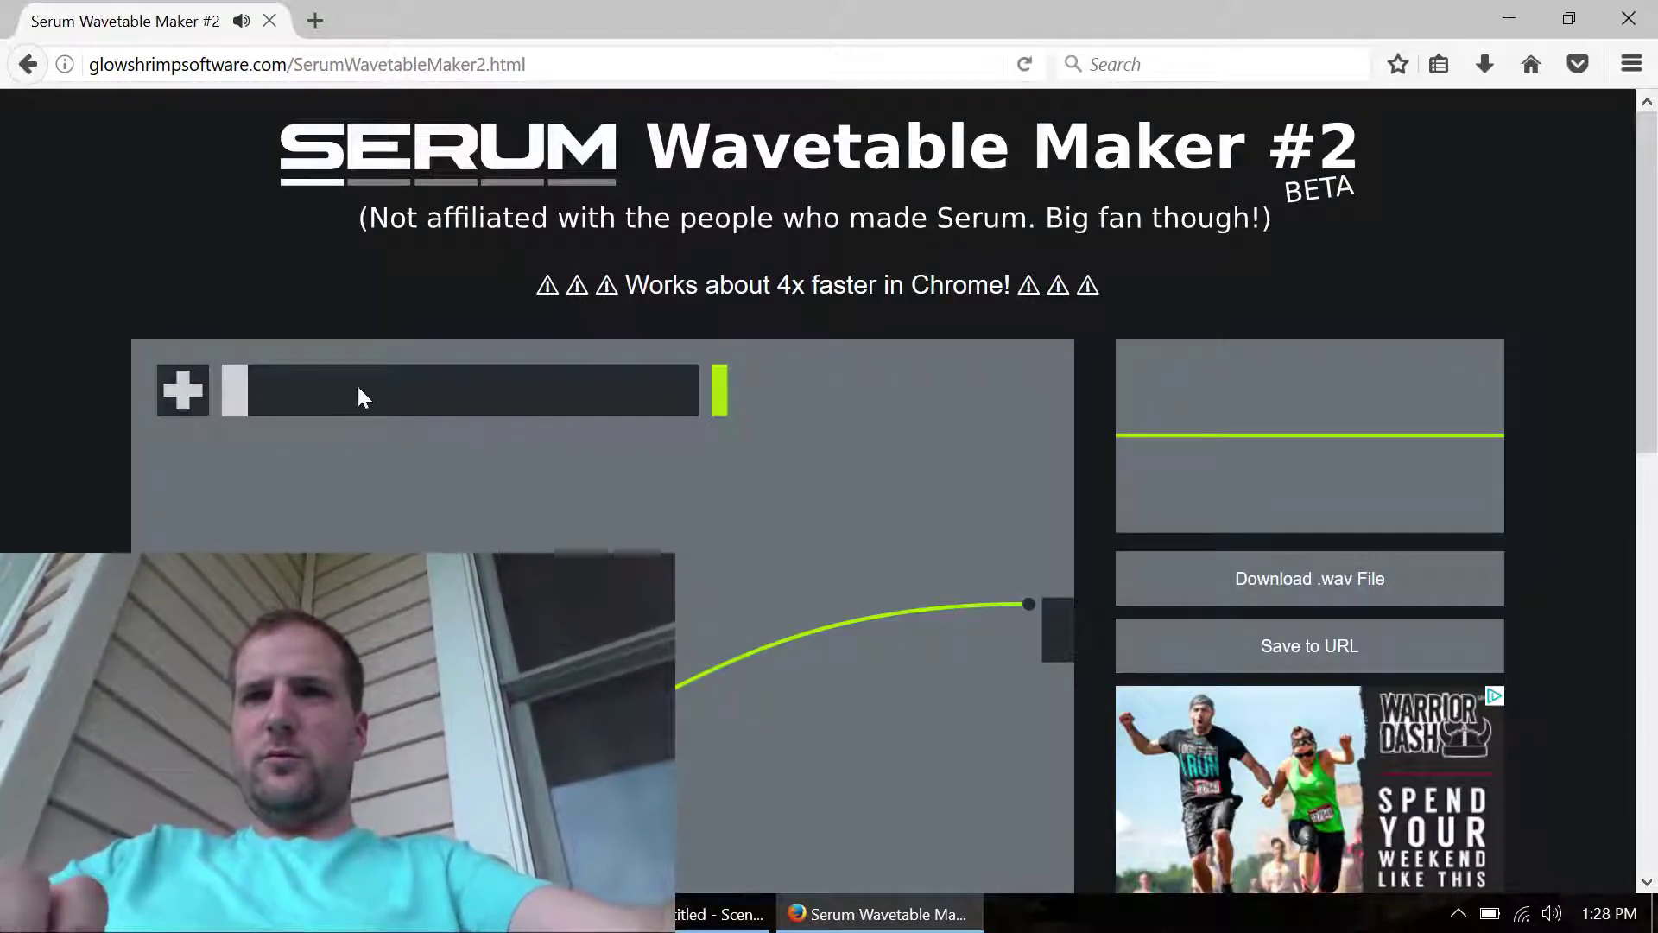
pyautogui.click(1344, 646)
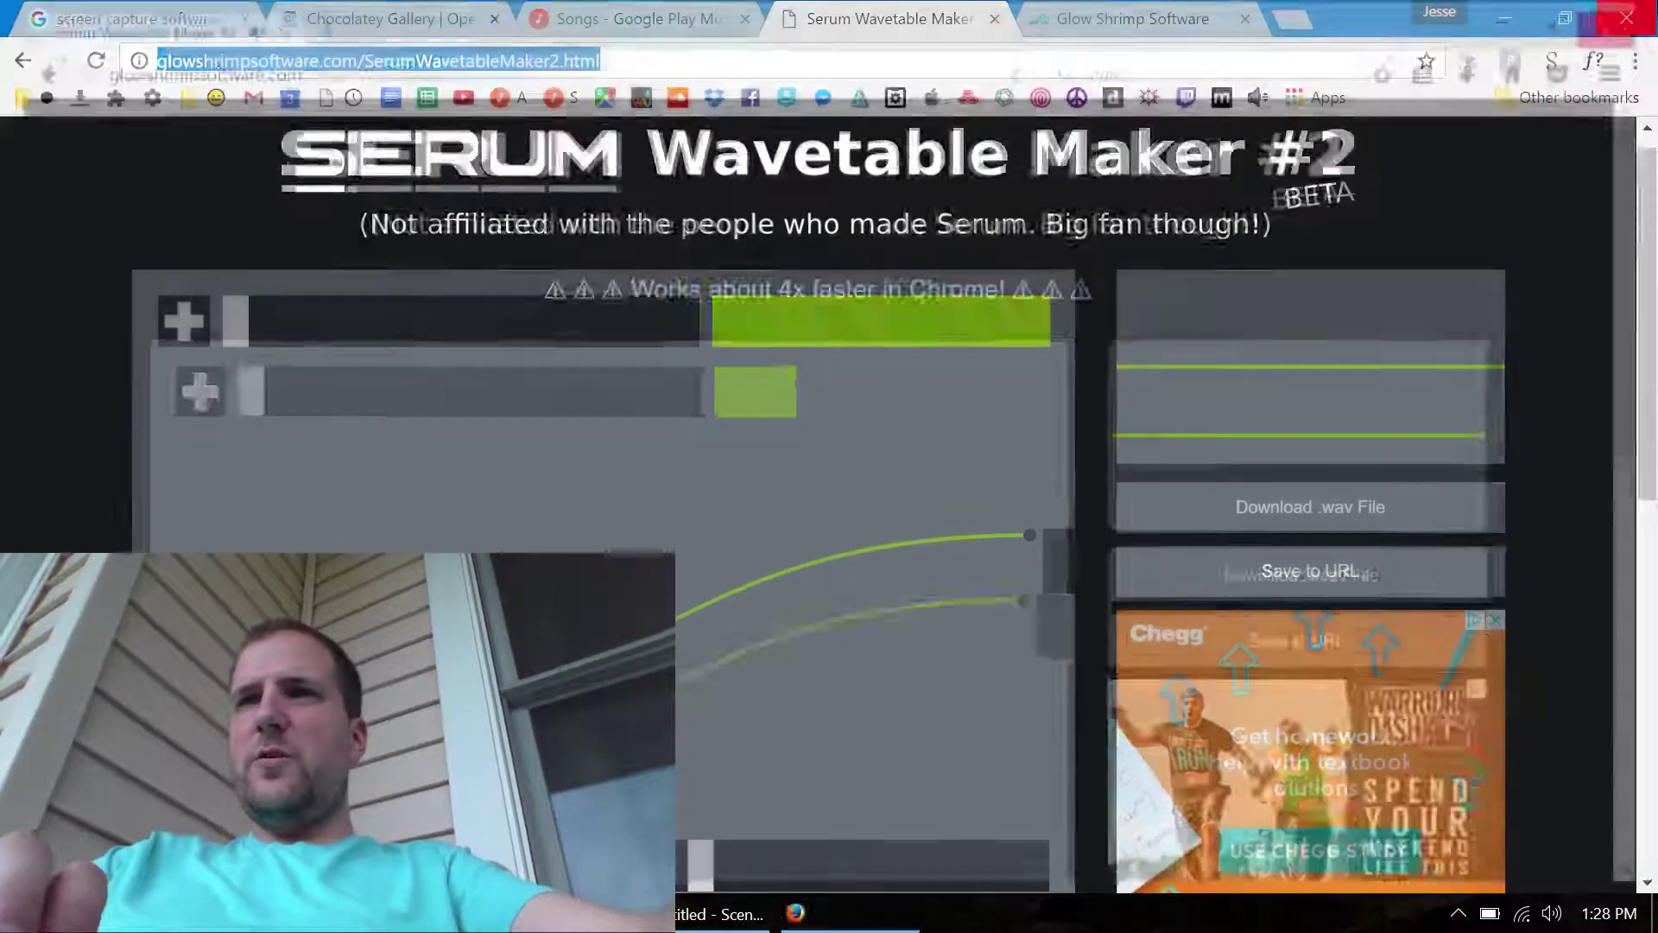
pyautogui.click(945, 226)
pyautogui.scroll(-8, 945, 227)
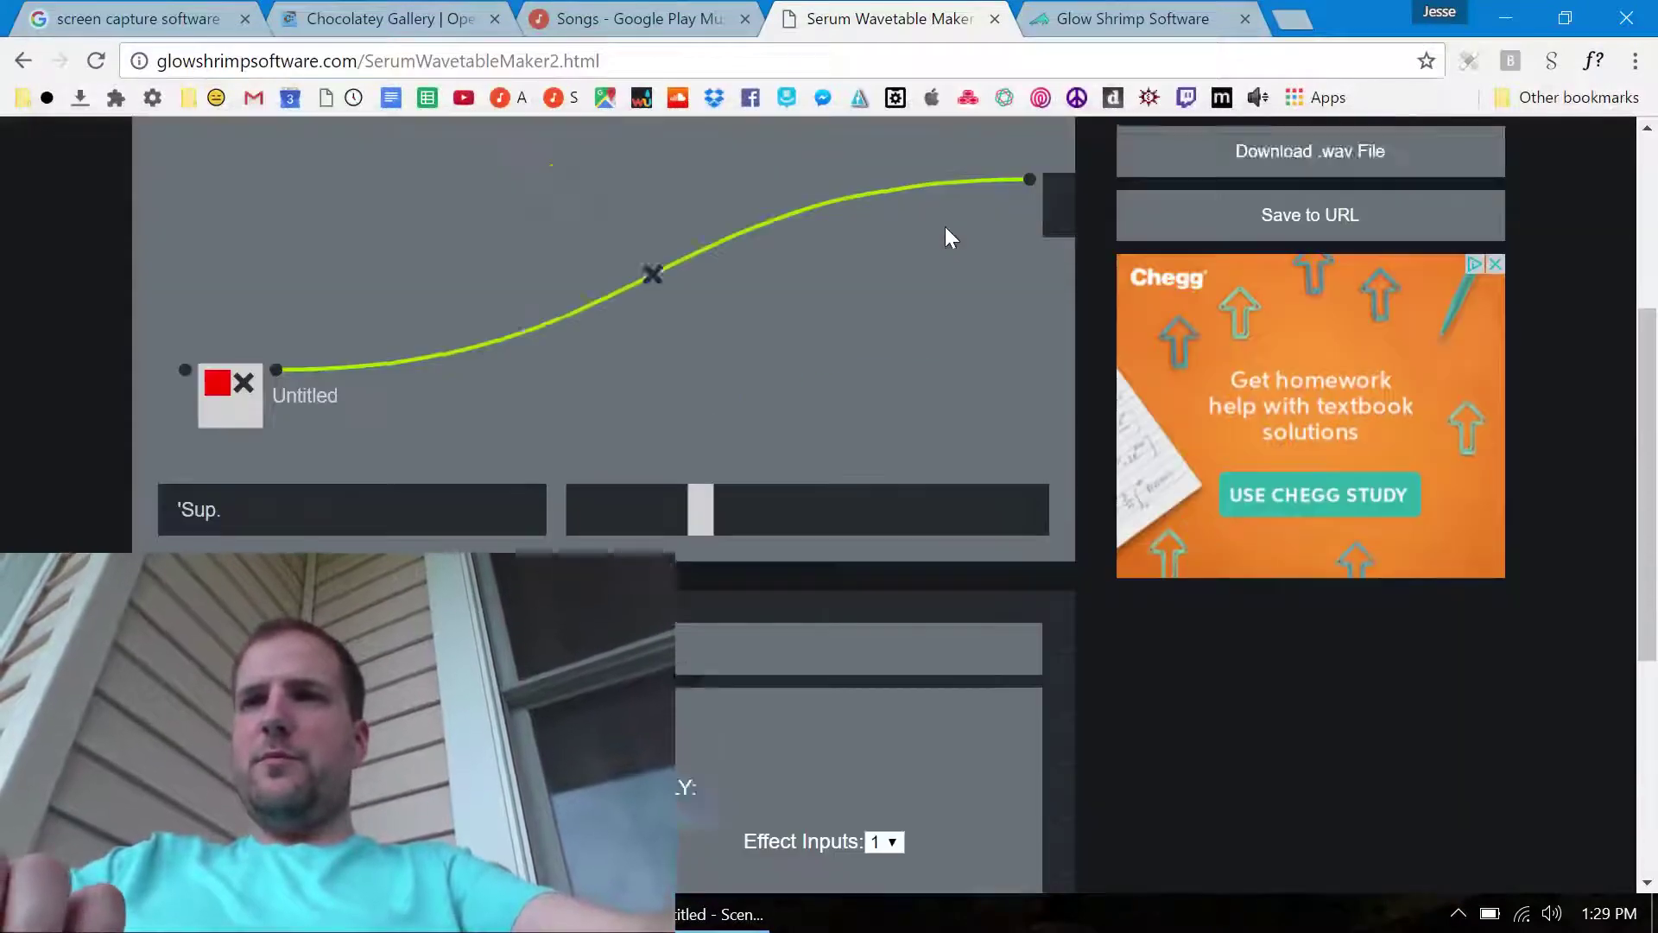
pyautogui.scroll(-2, 945, 226)
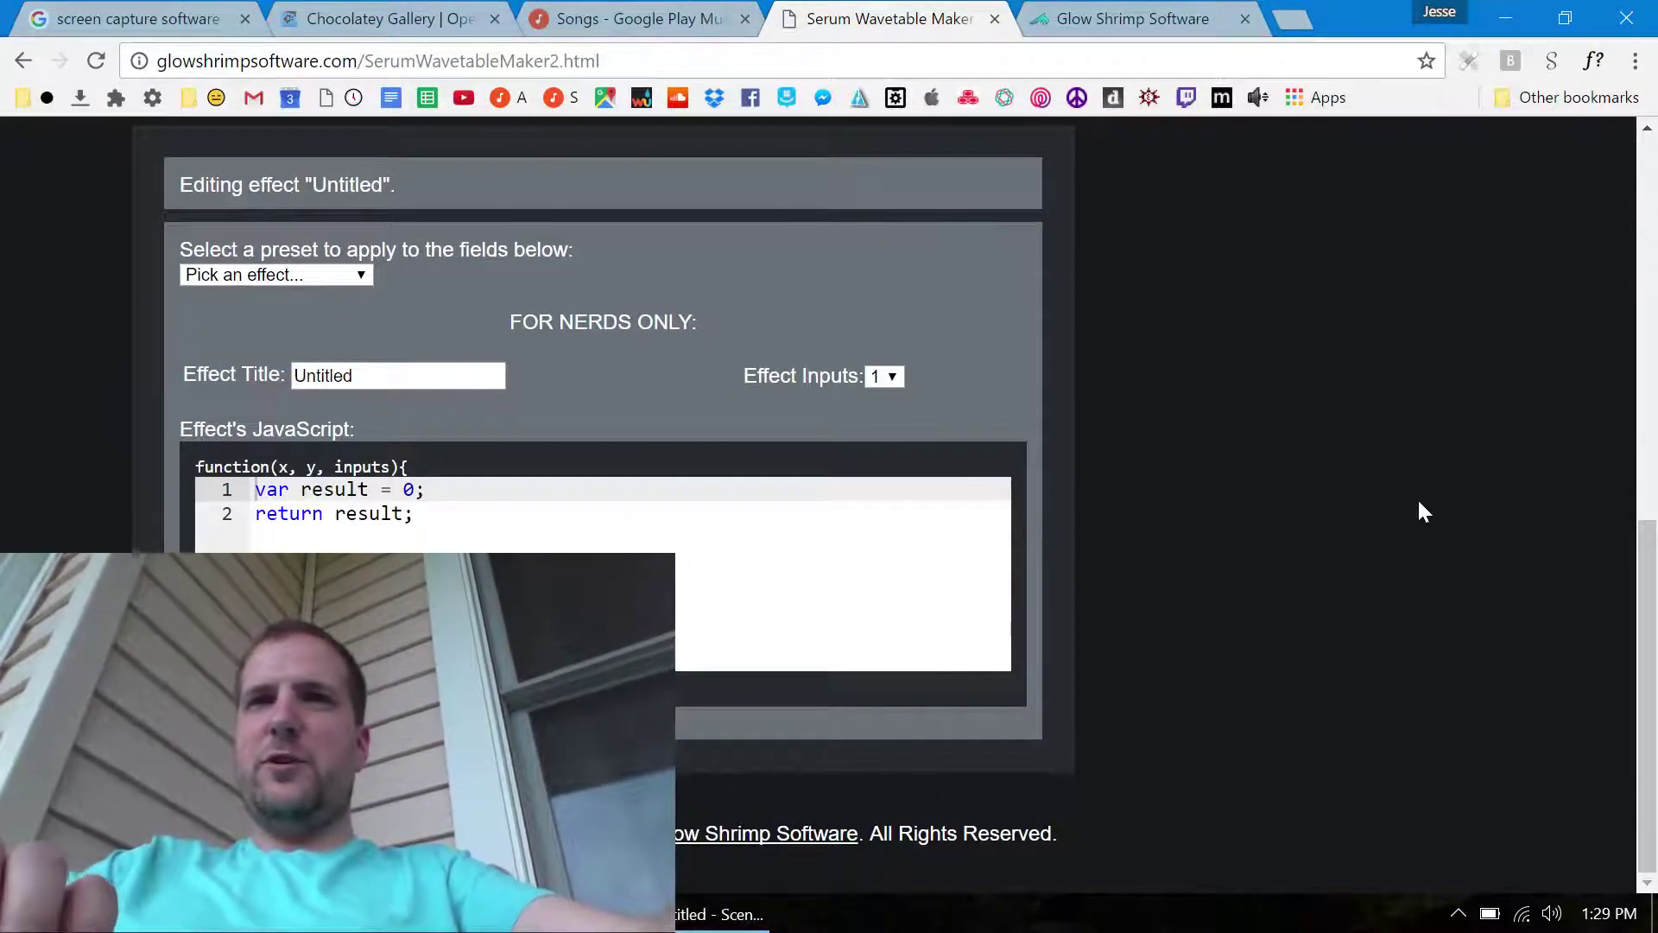
pyautogui.scroll(10, 1417, 507)
pyautogui.hotkey('ctrl', 'l')
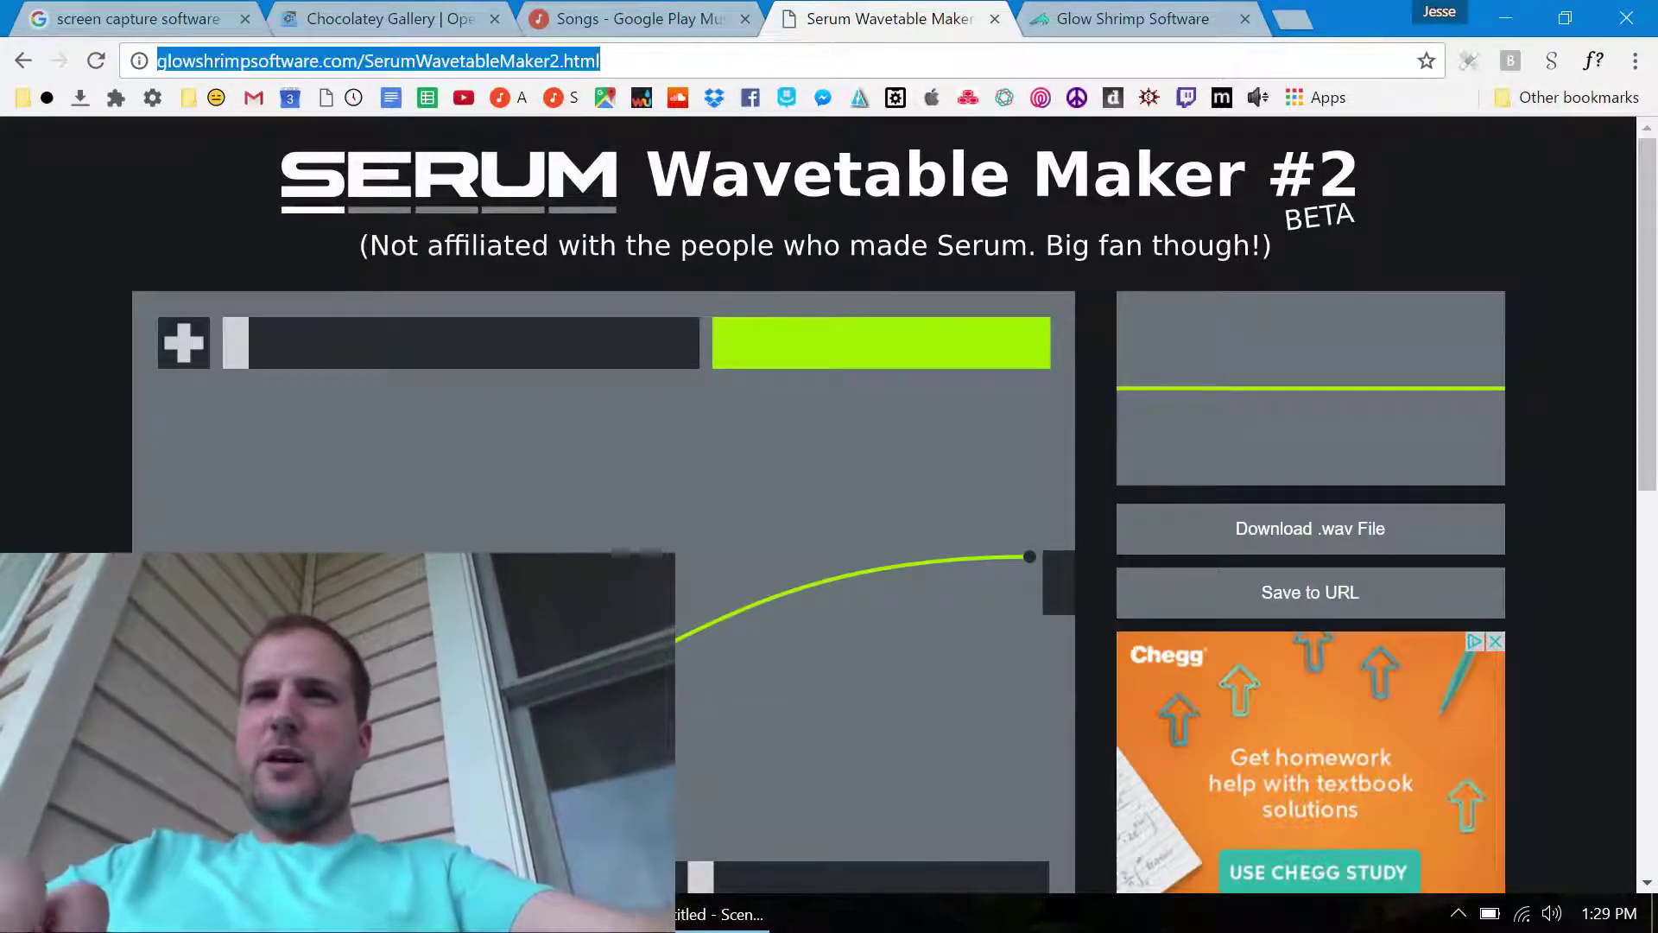
pyautogui.press('End')
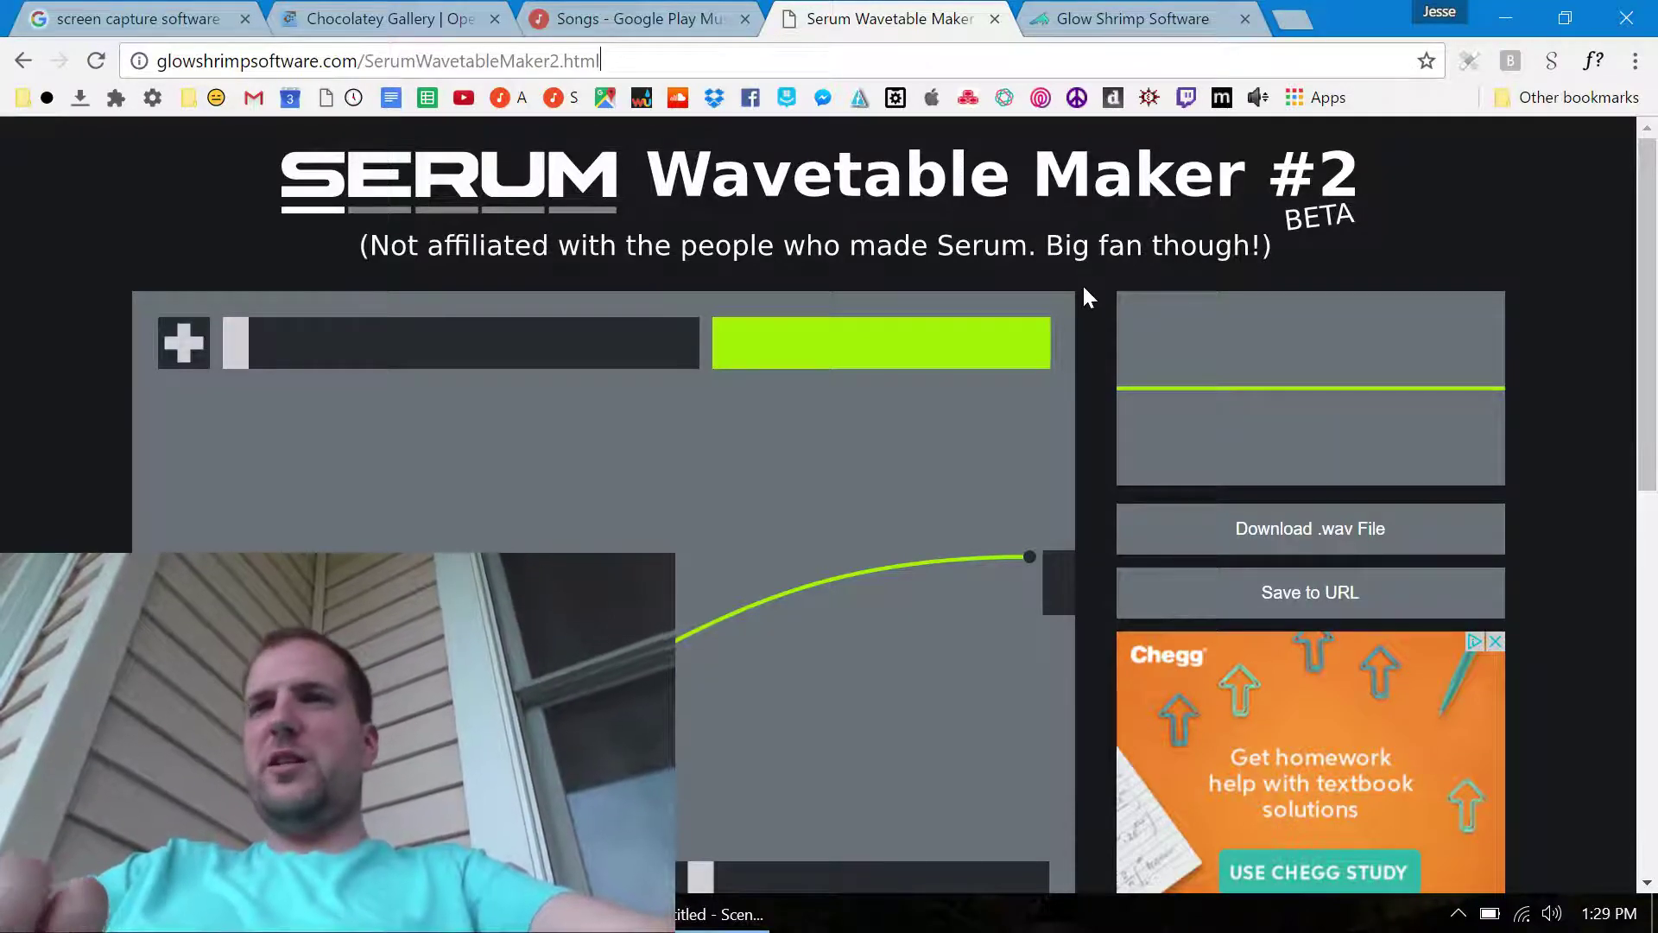
pyautogui.scroll(-10, 1081, 284)
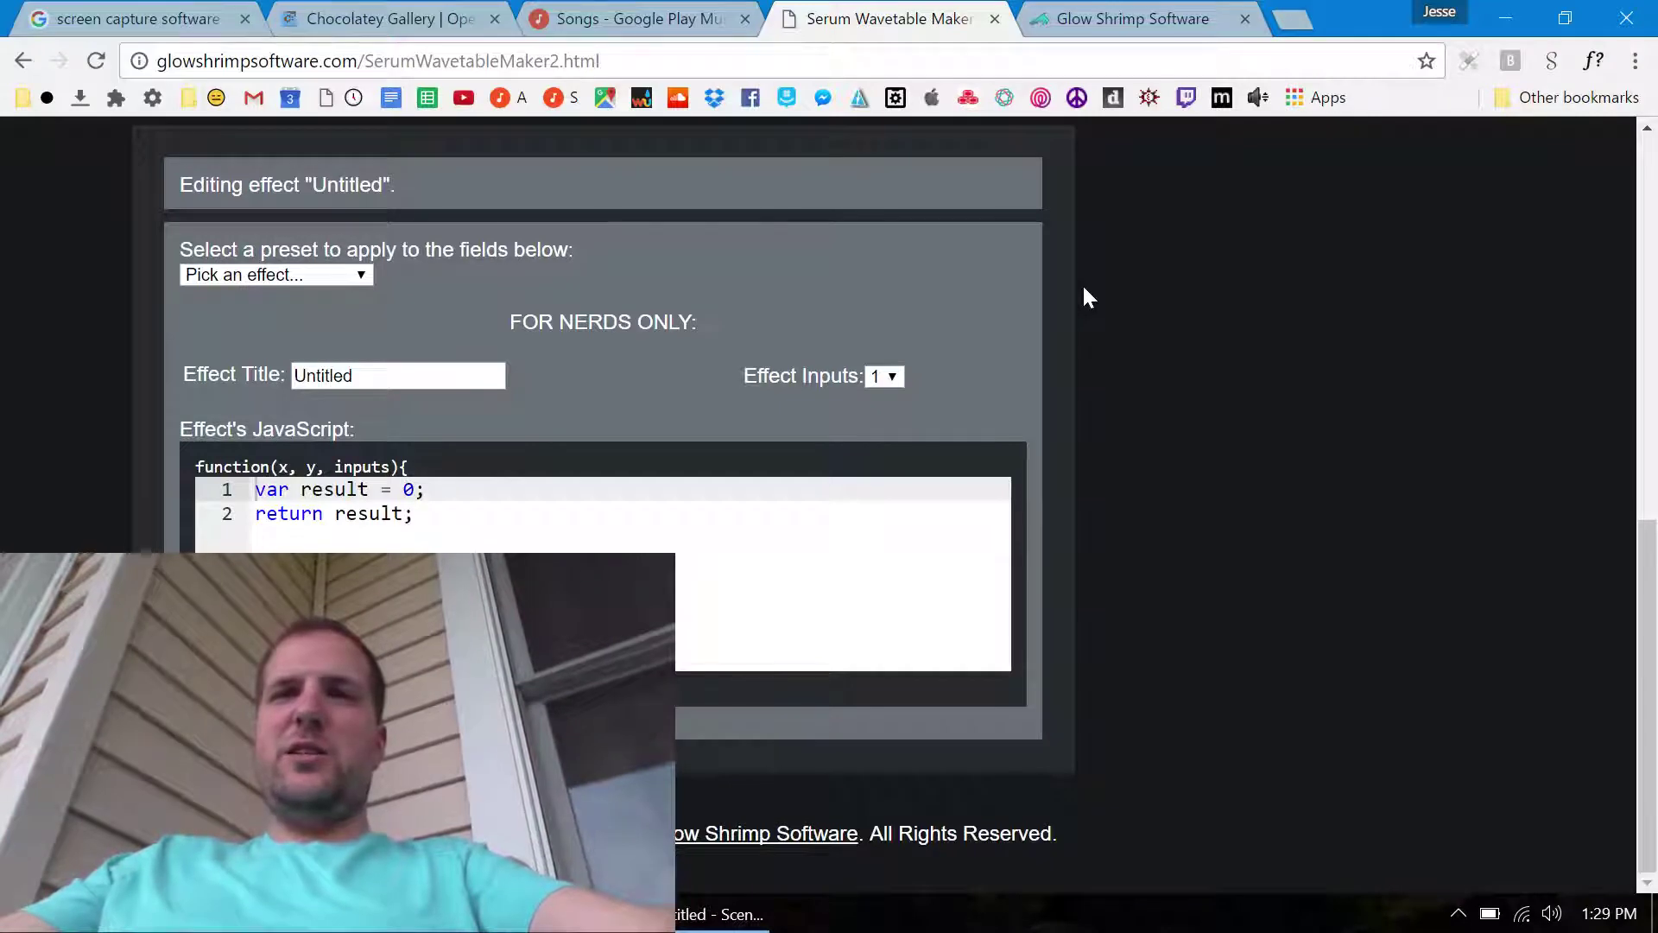
pyautogui.scroll(8, 1086, 291)
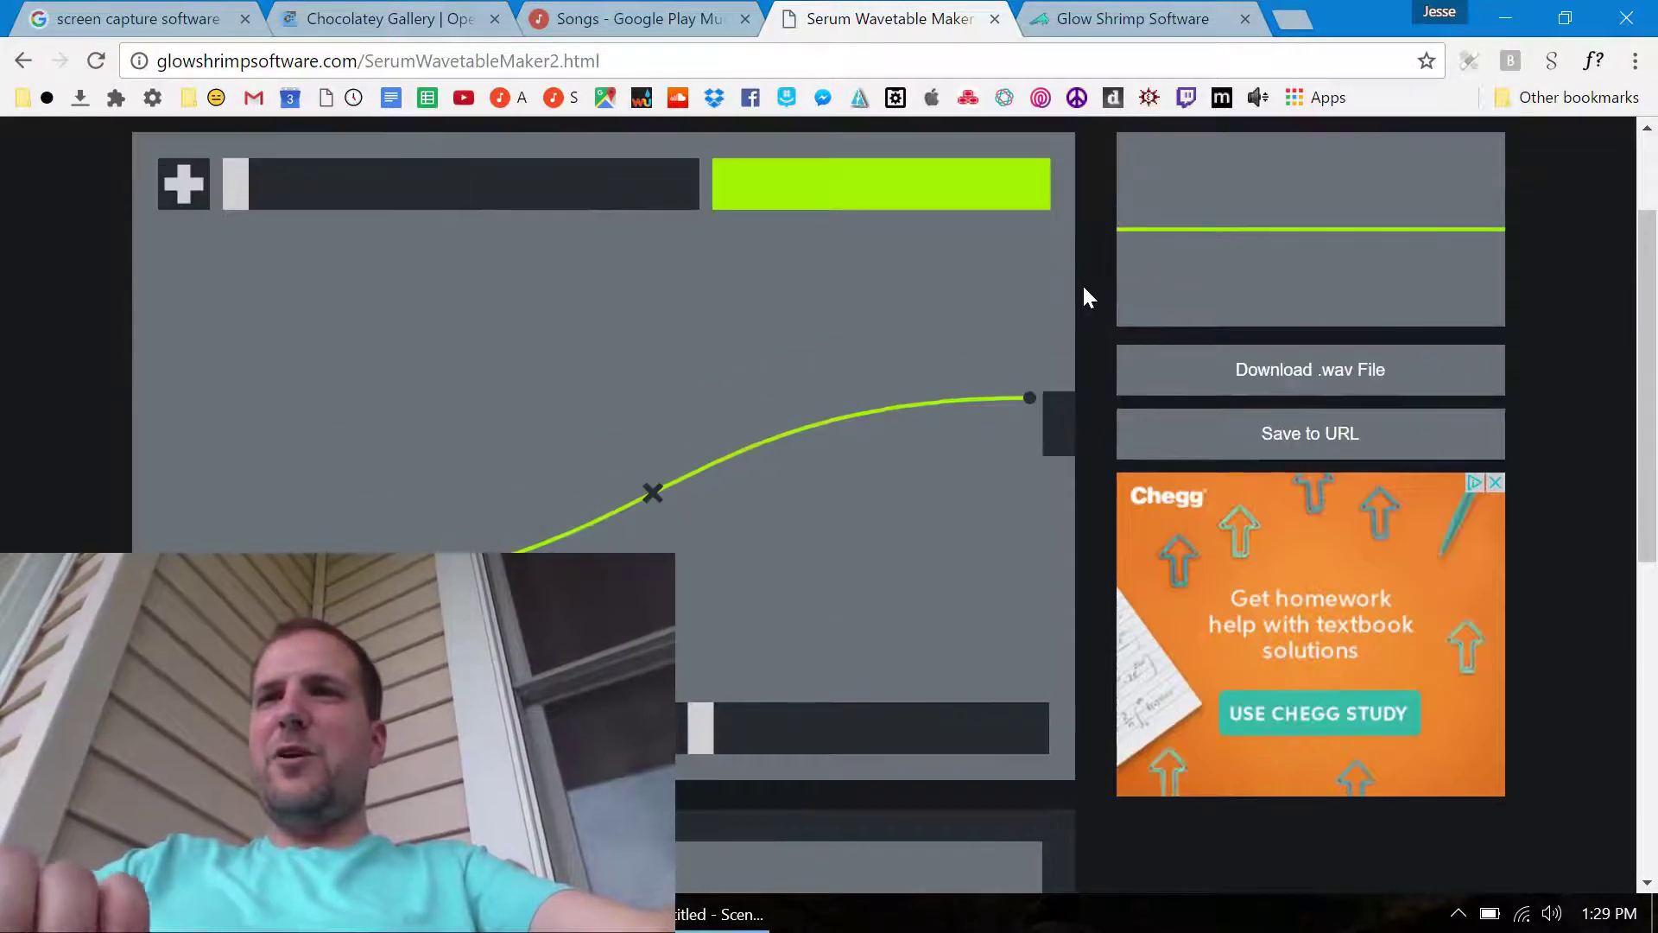
pyautogui.scroll(2, 1085, 291)
pyautogui.scroll(-3, 1090, 291)
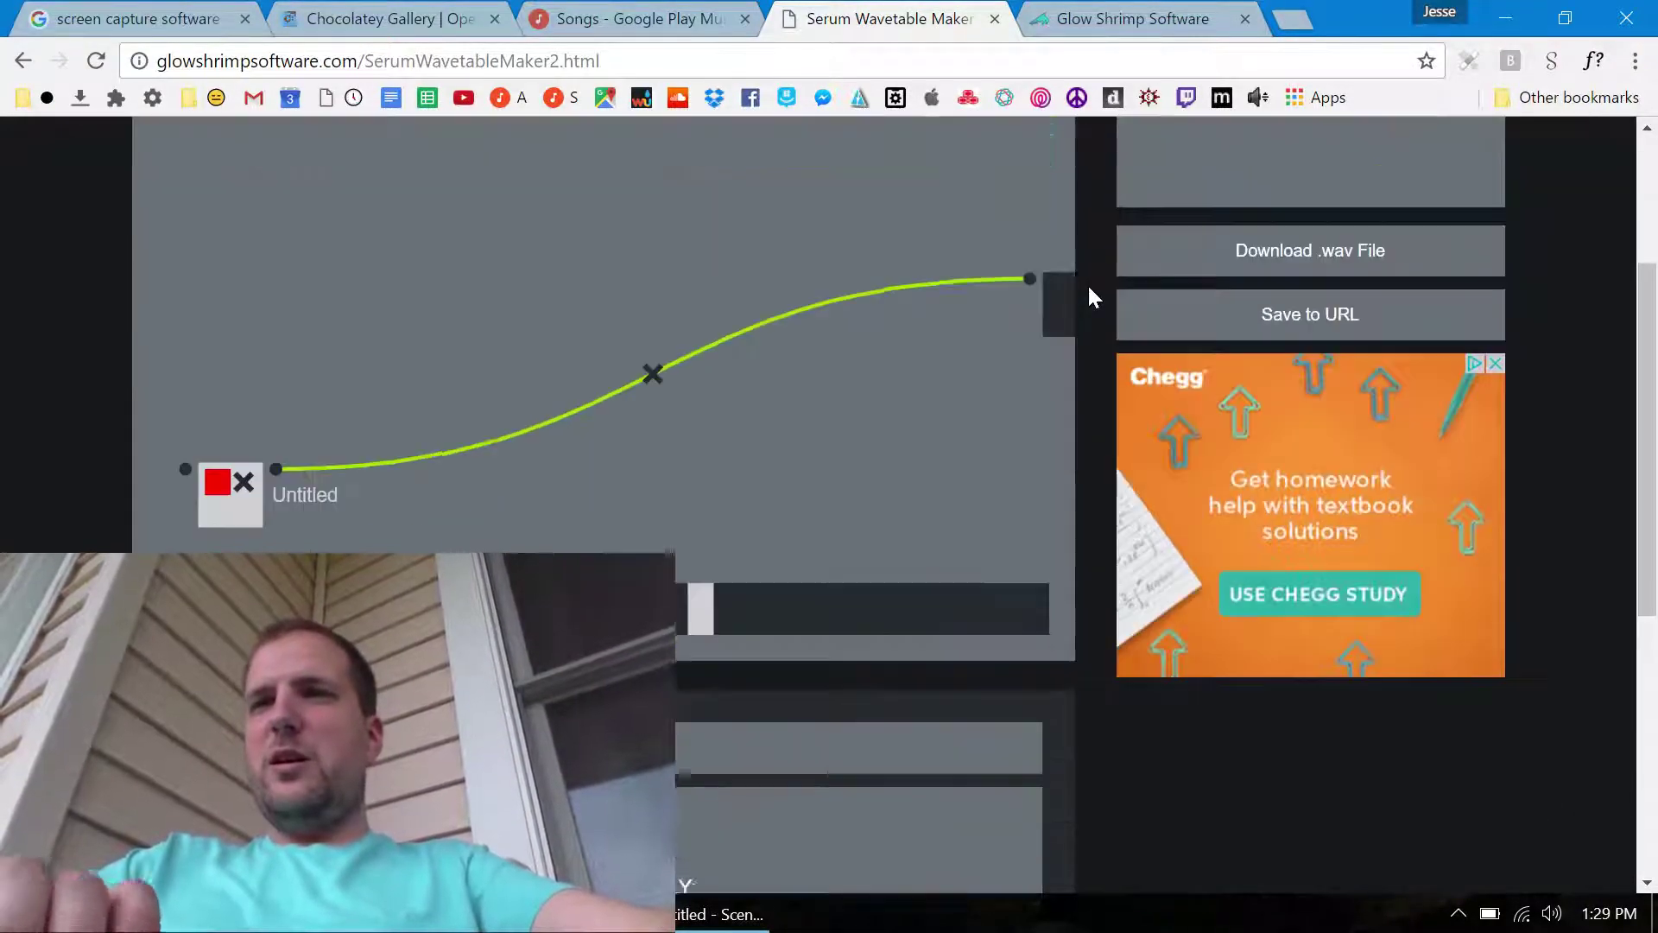
pyautogui.scroll(-5, 1090, 292)
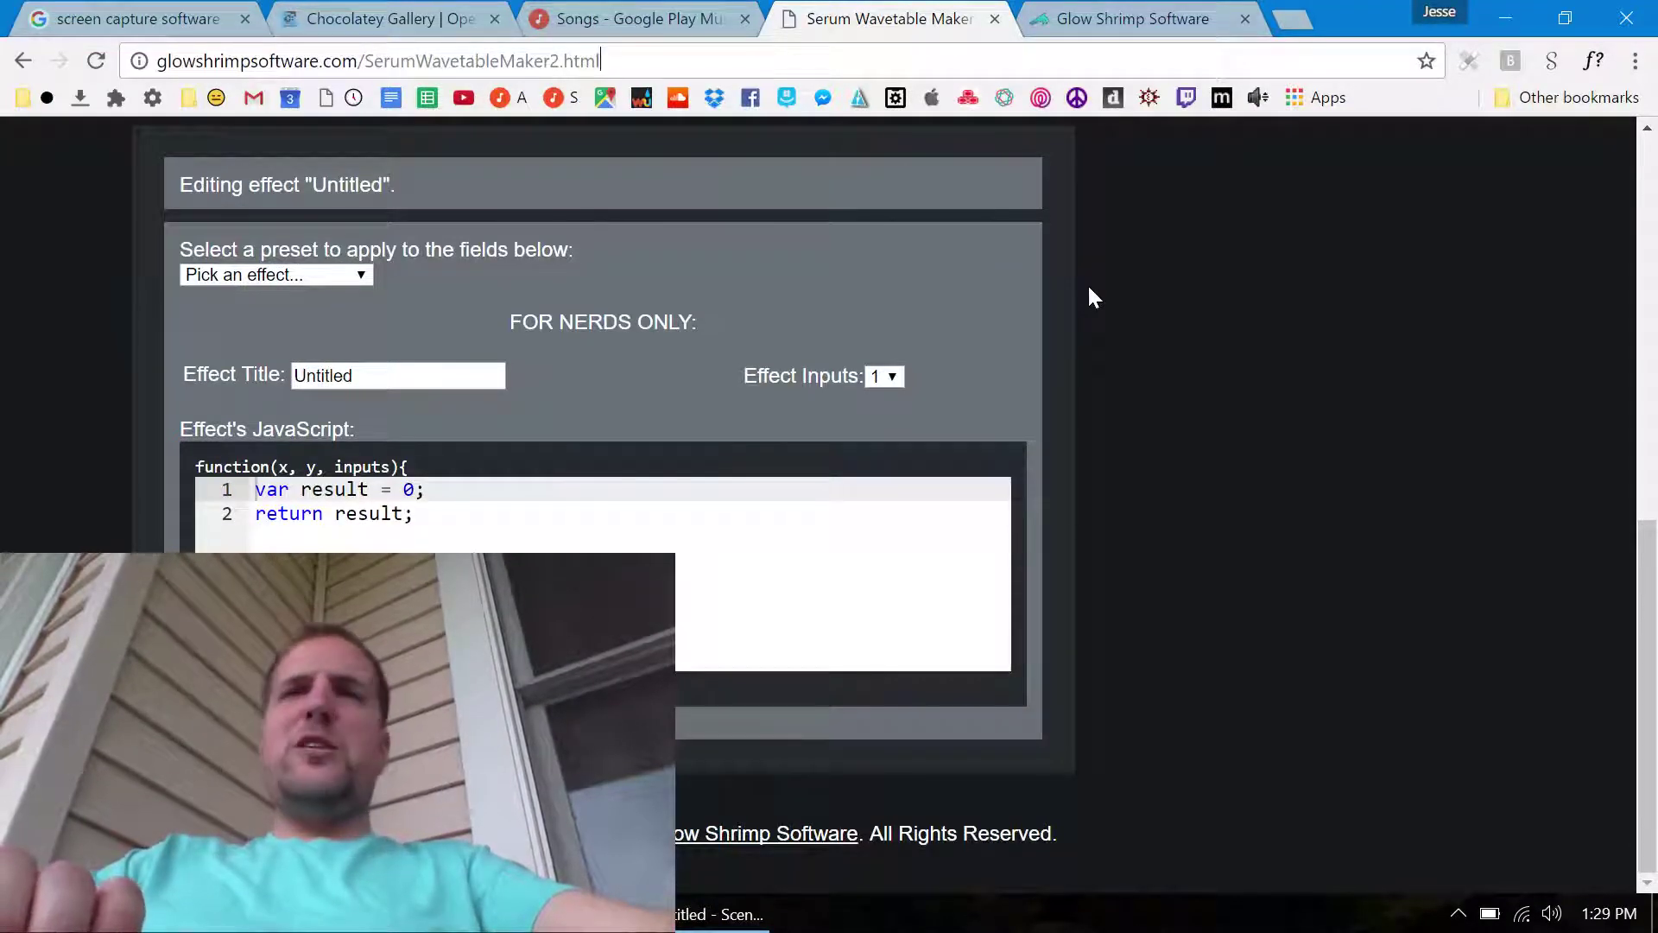
pyautogui.scroll(4, 1088, 293)
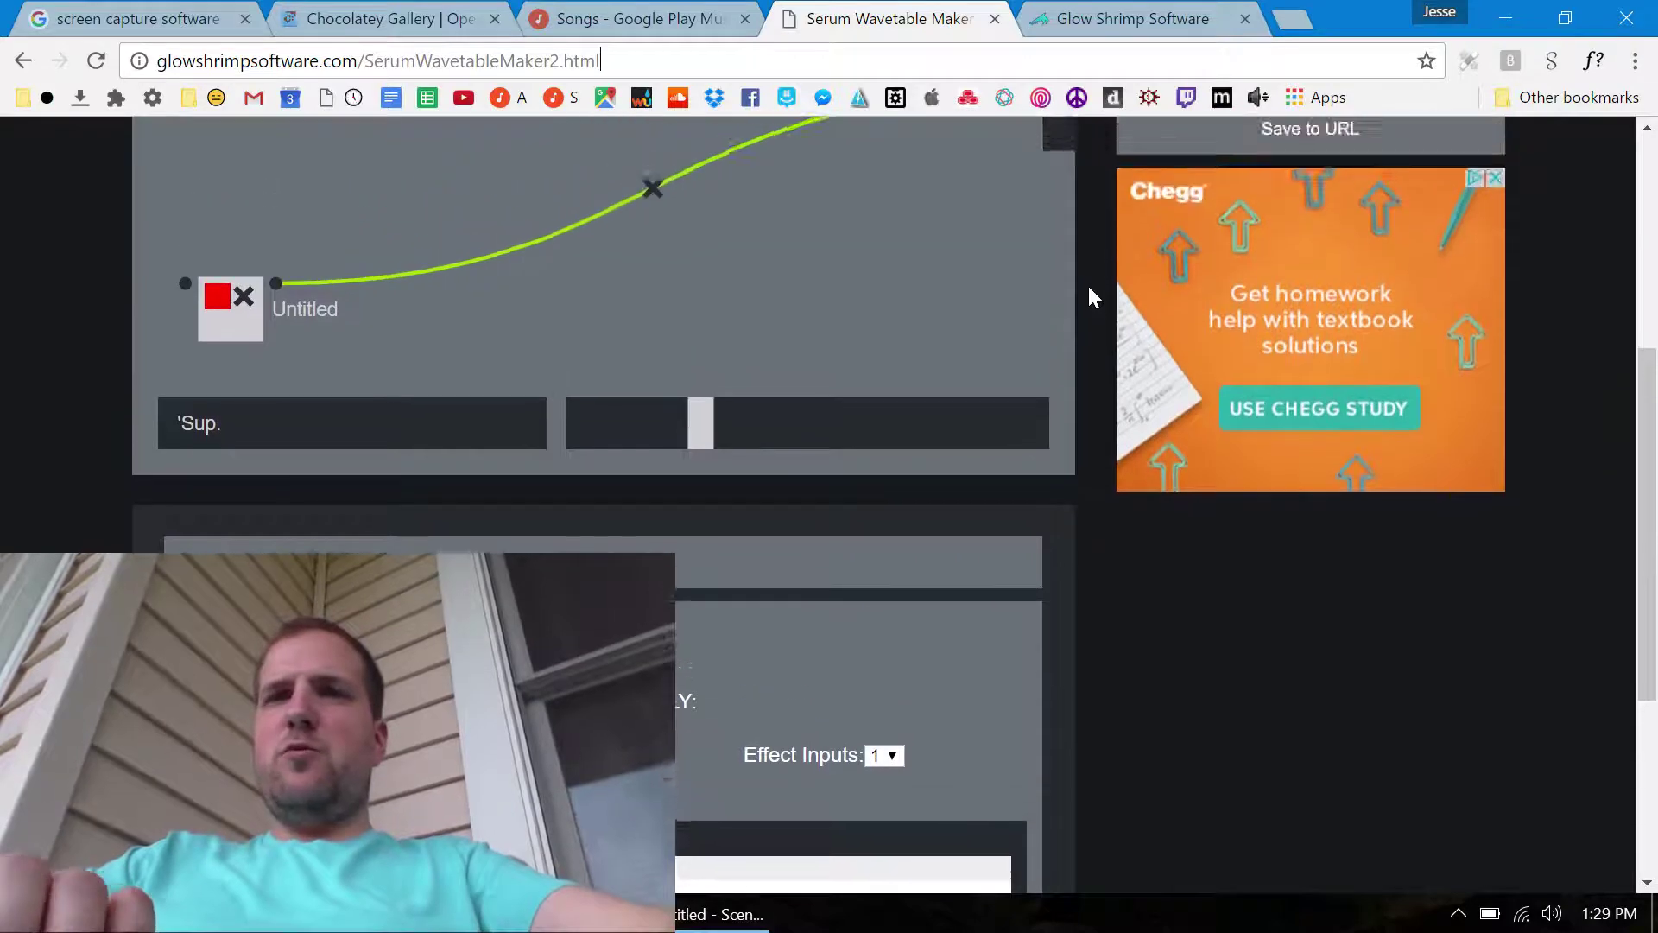
pyautogui.scroll(-4, 1089, 296)
pyautogui.moveTo(415, 513); pyautogui.dragTo(256, 490)
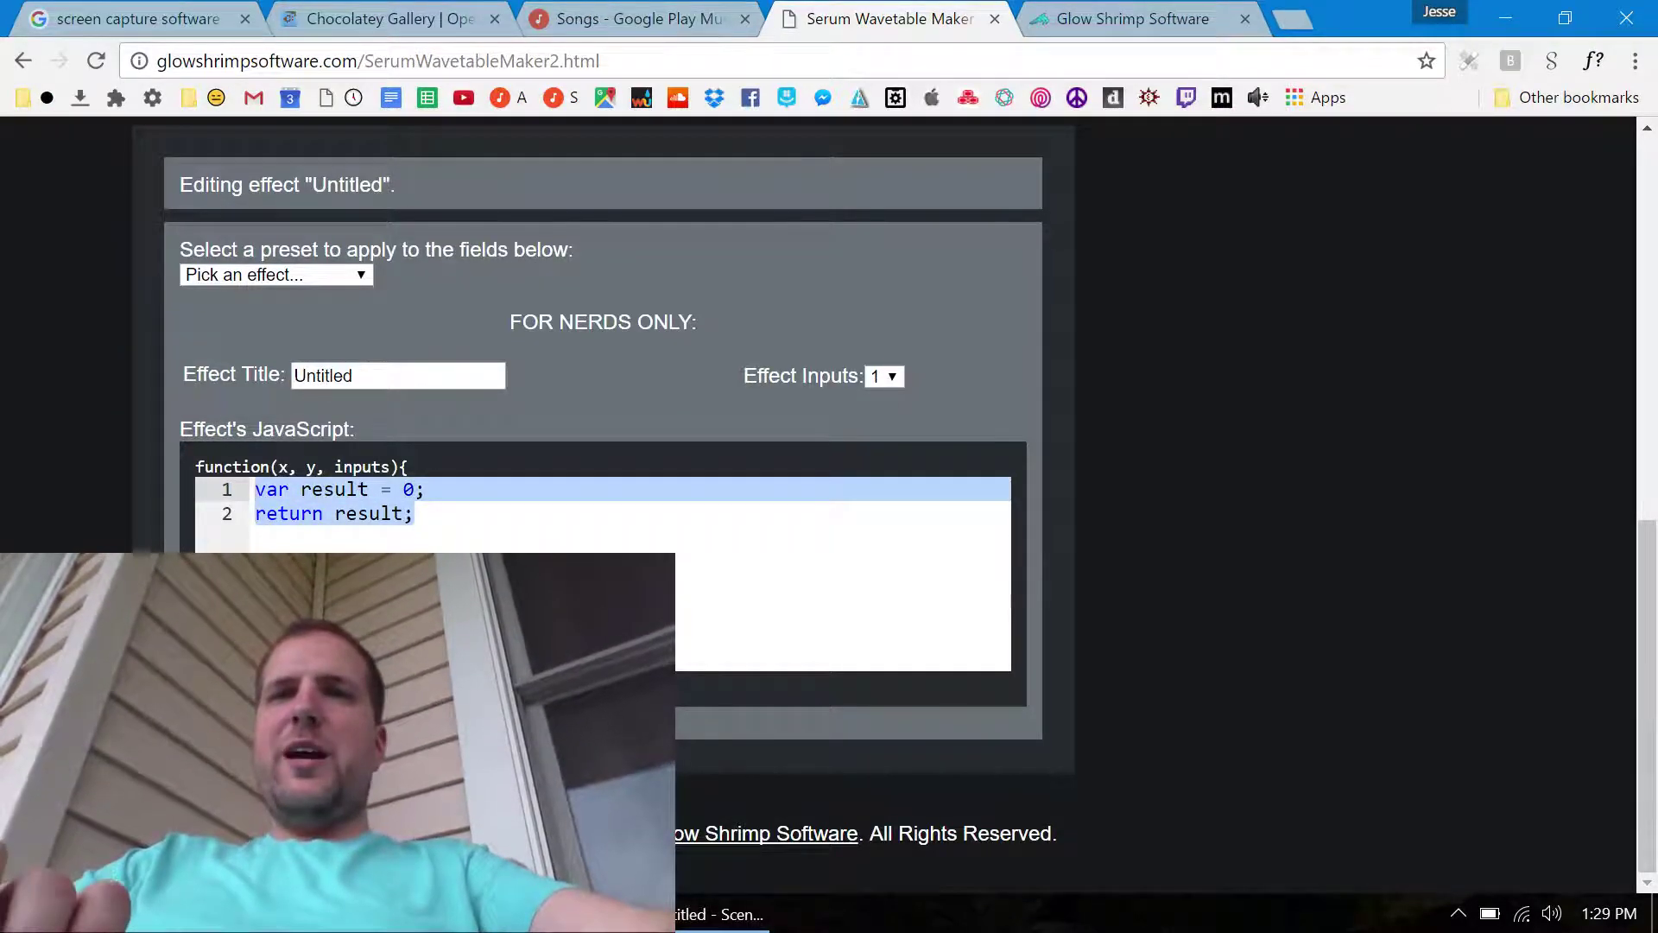
pyautogui.scroll(7, 1322, 415)
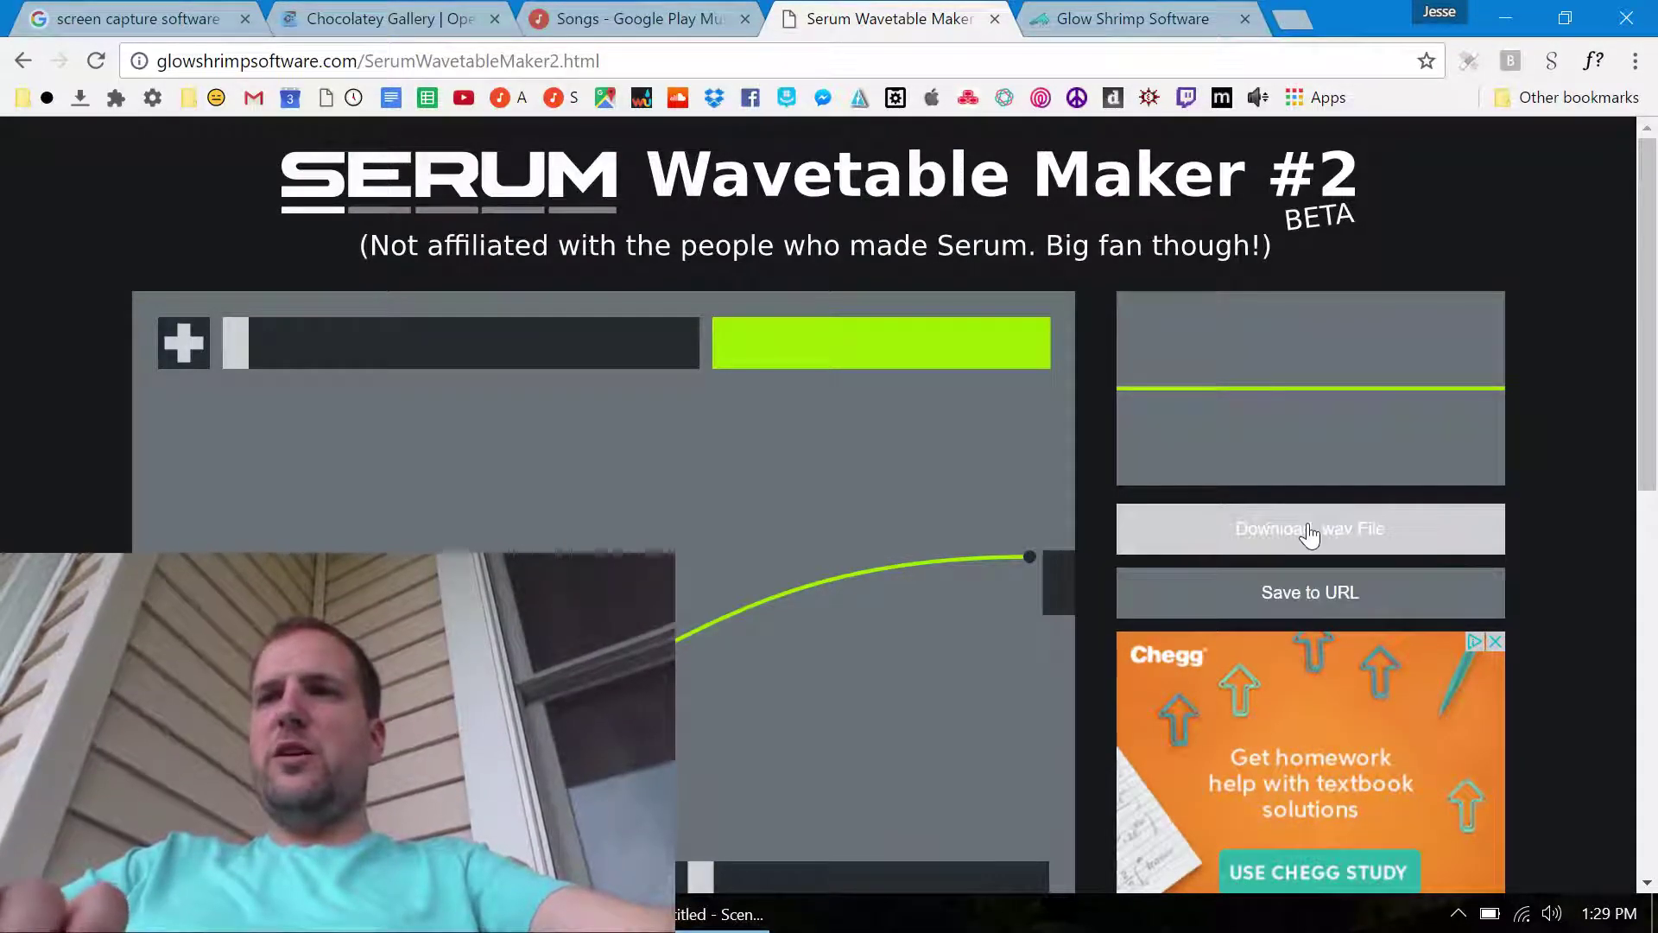
pyautogui.scroll(-1, 1310, 533)
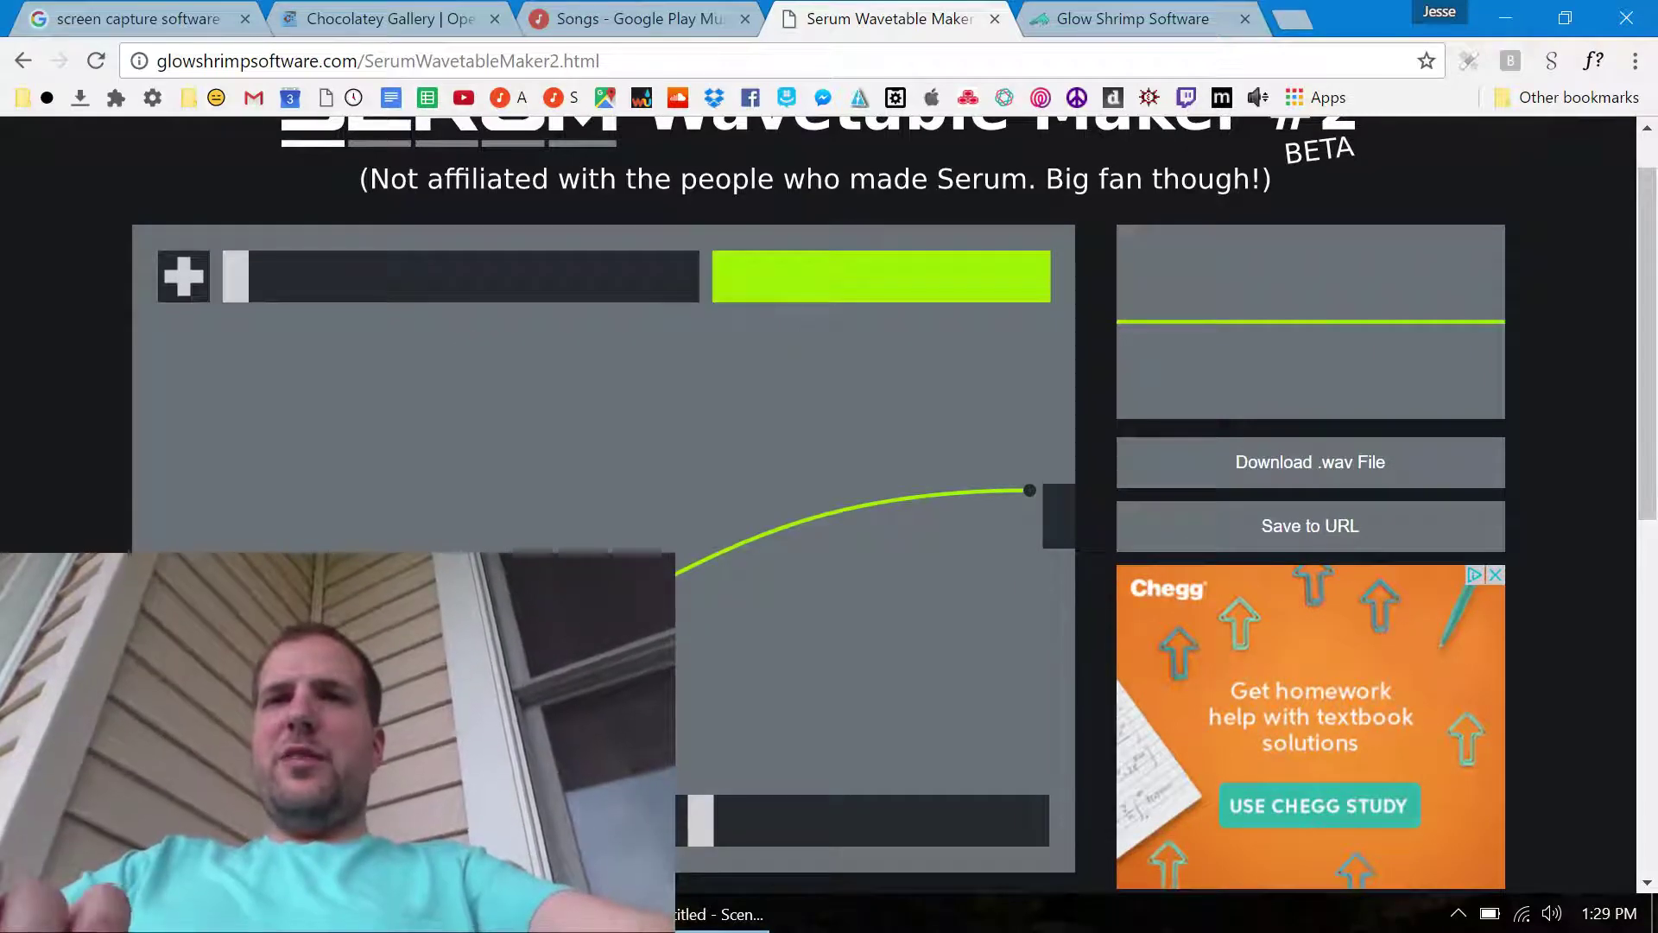
pyautogui.doubleClick(940, 631)
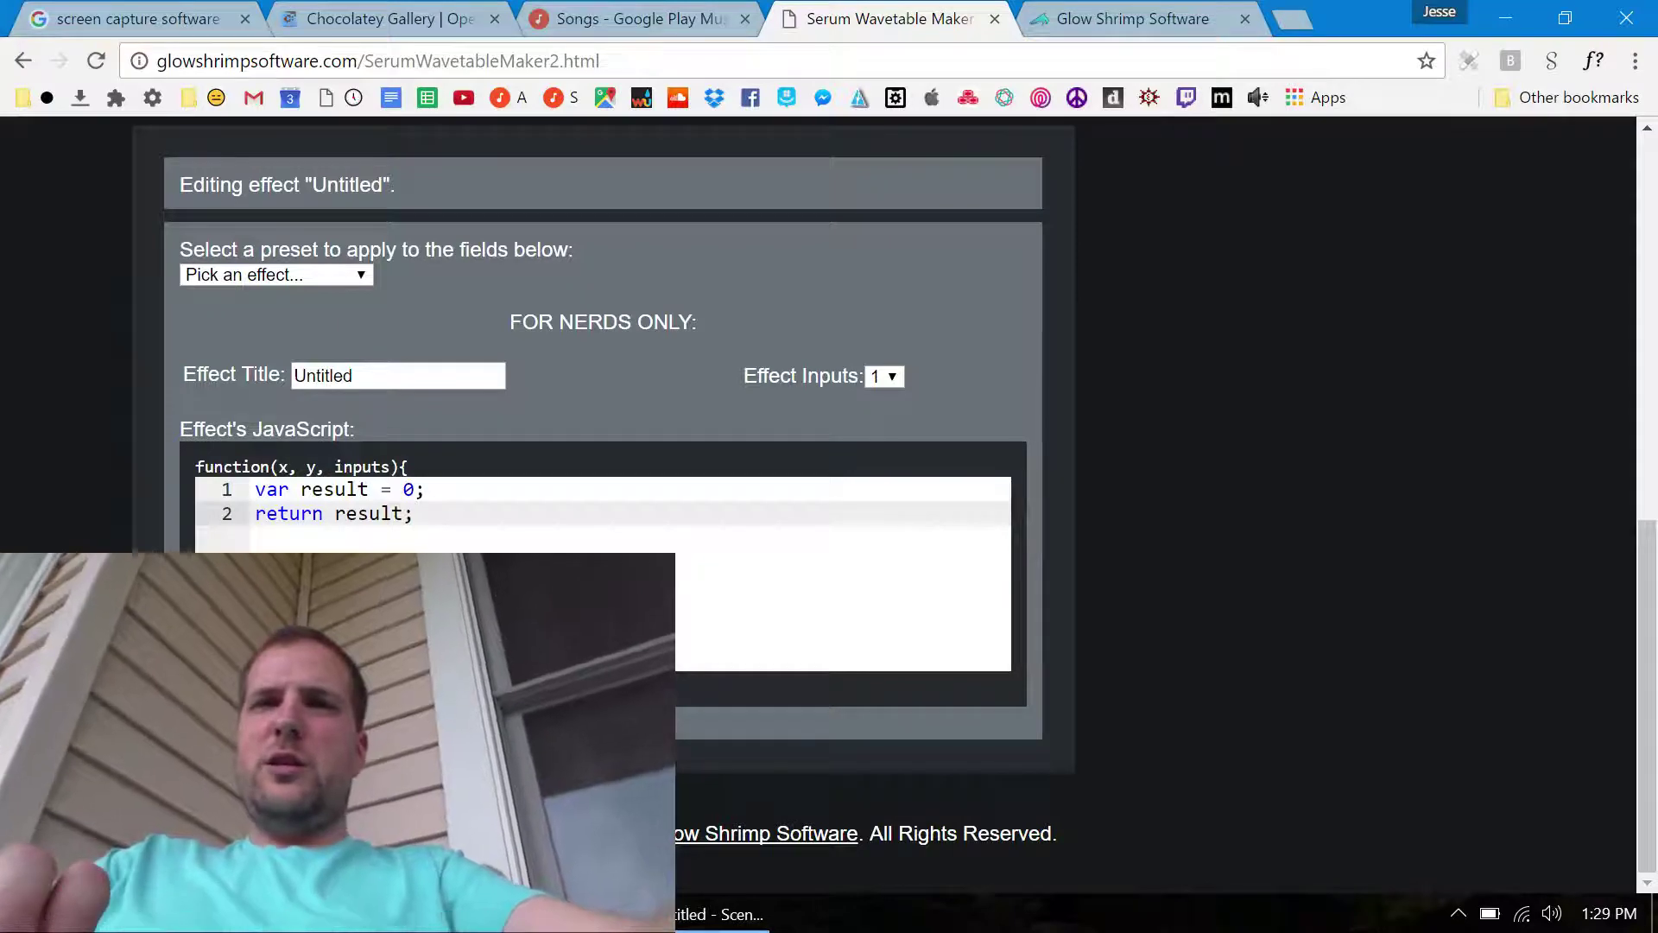
pyautogui.scroll(10, 702, 404)
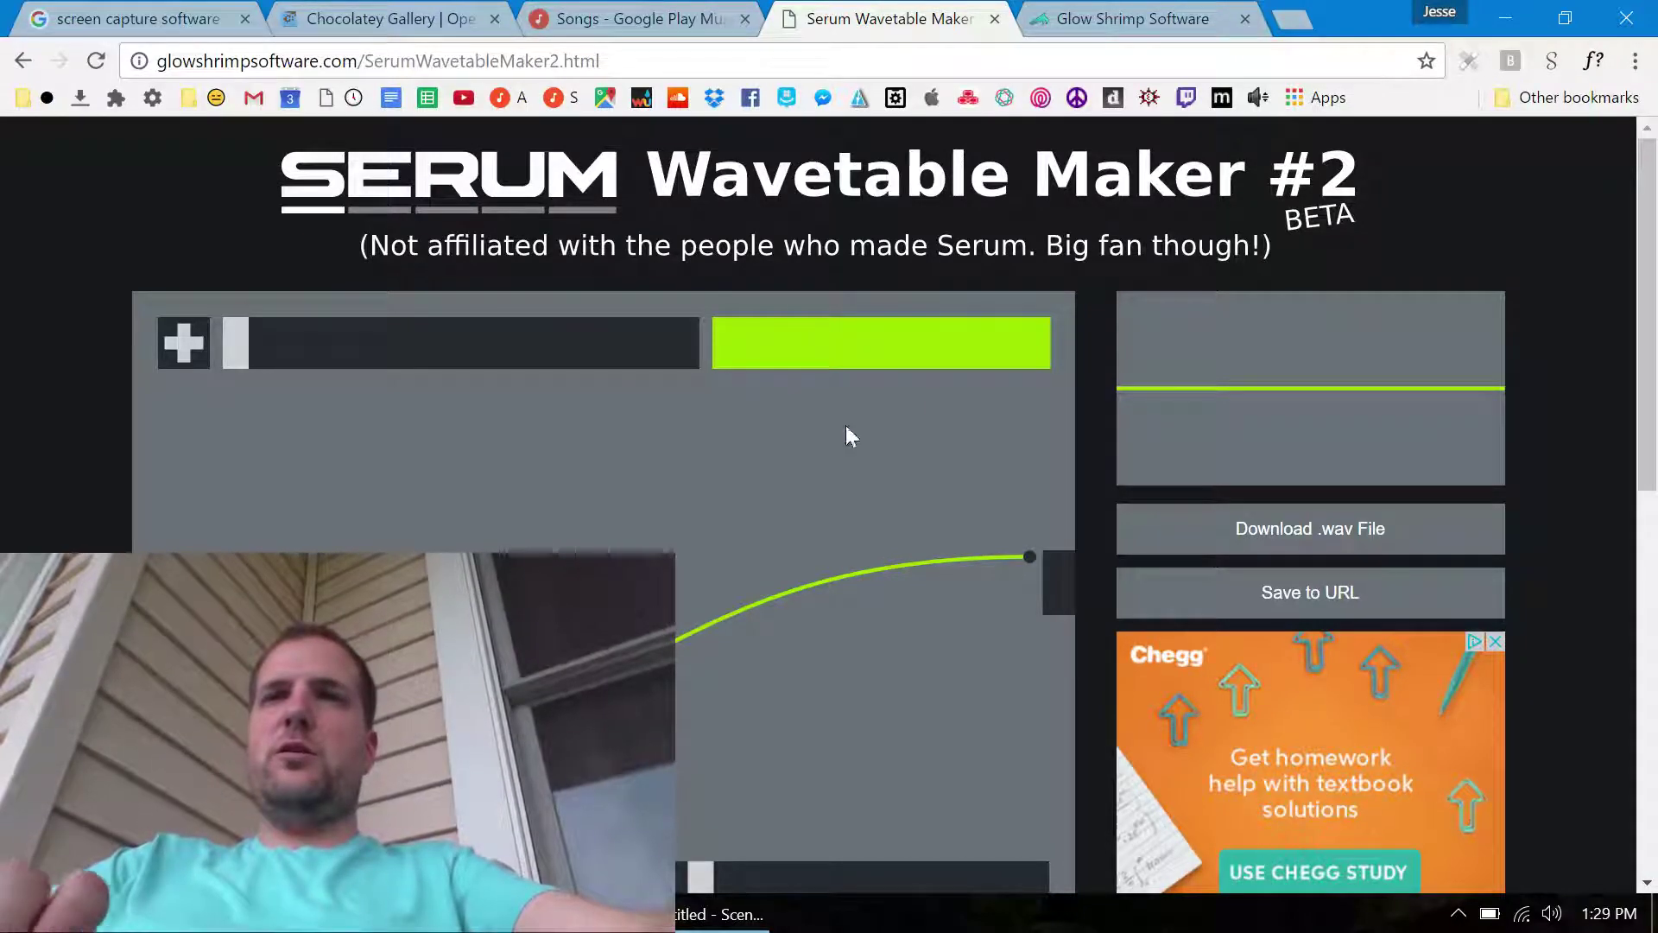
pyautogui.click(759, 641)
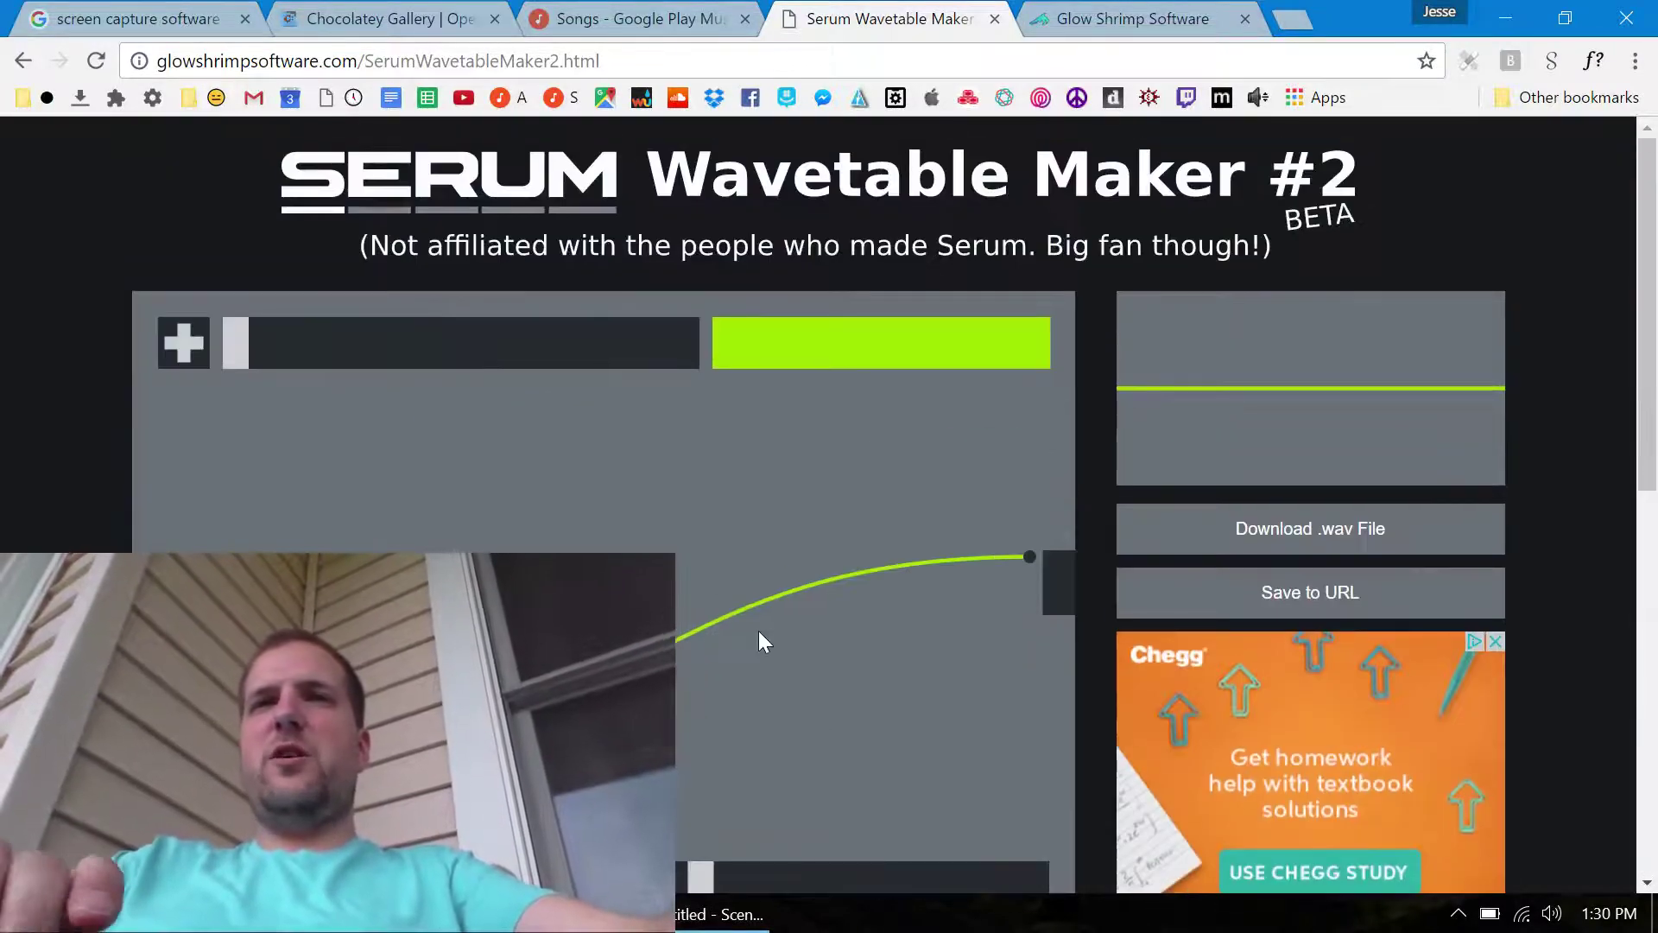
pyautogui.scroll(-10, 758, 642)
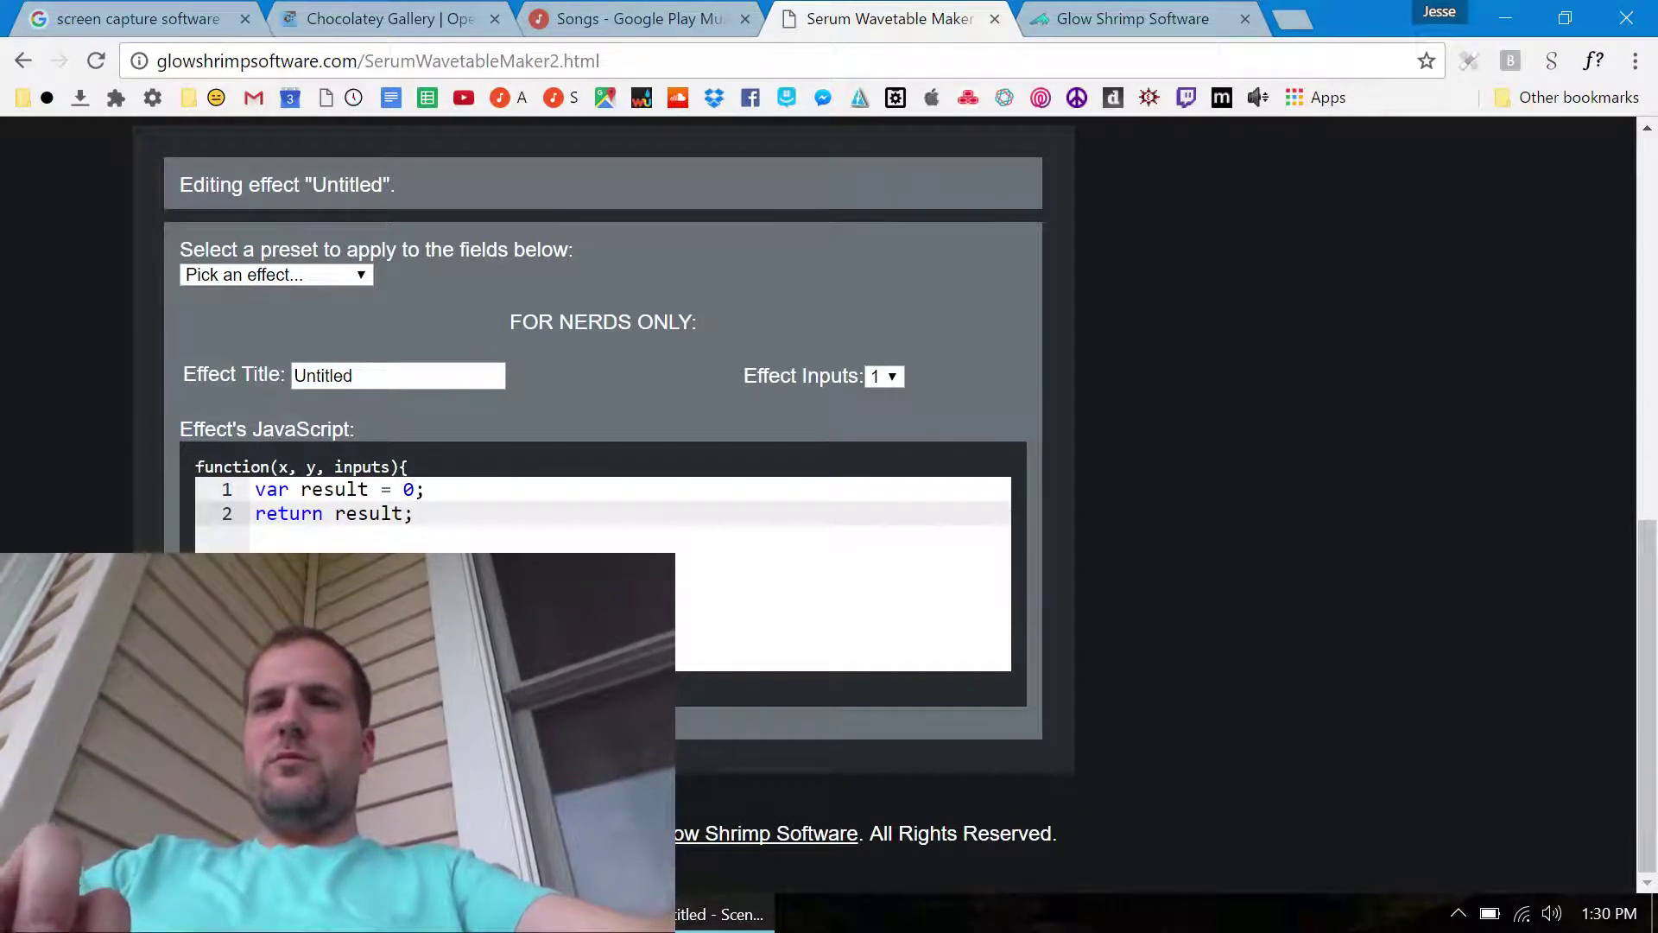
pyautogui.moveTo(691, 912)
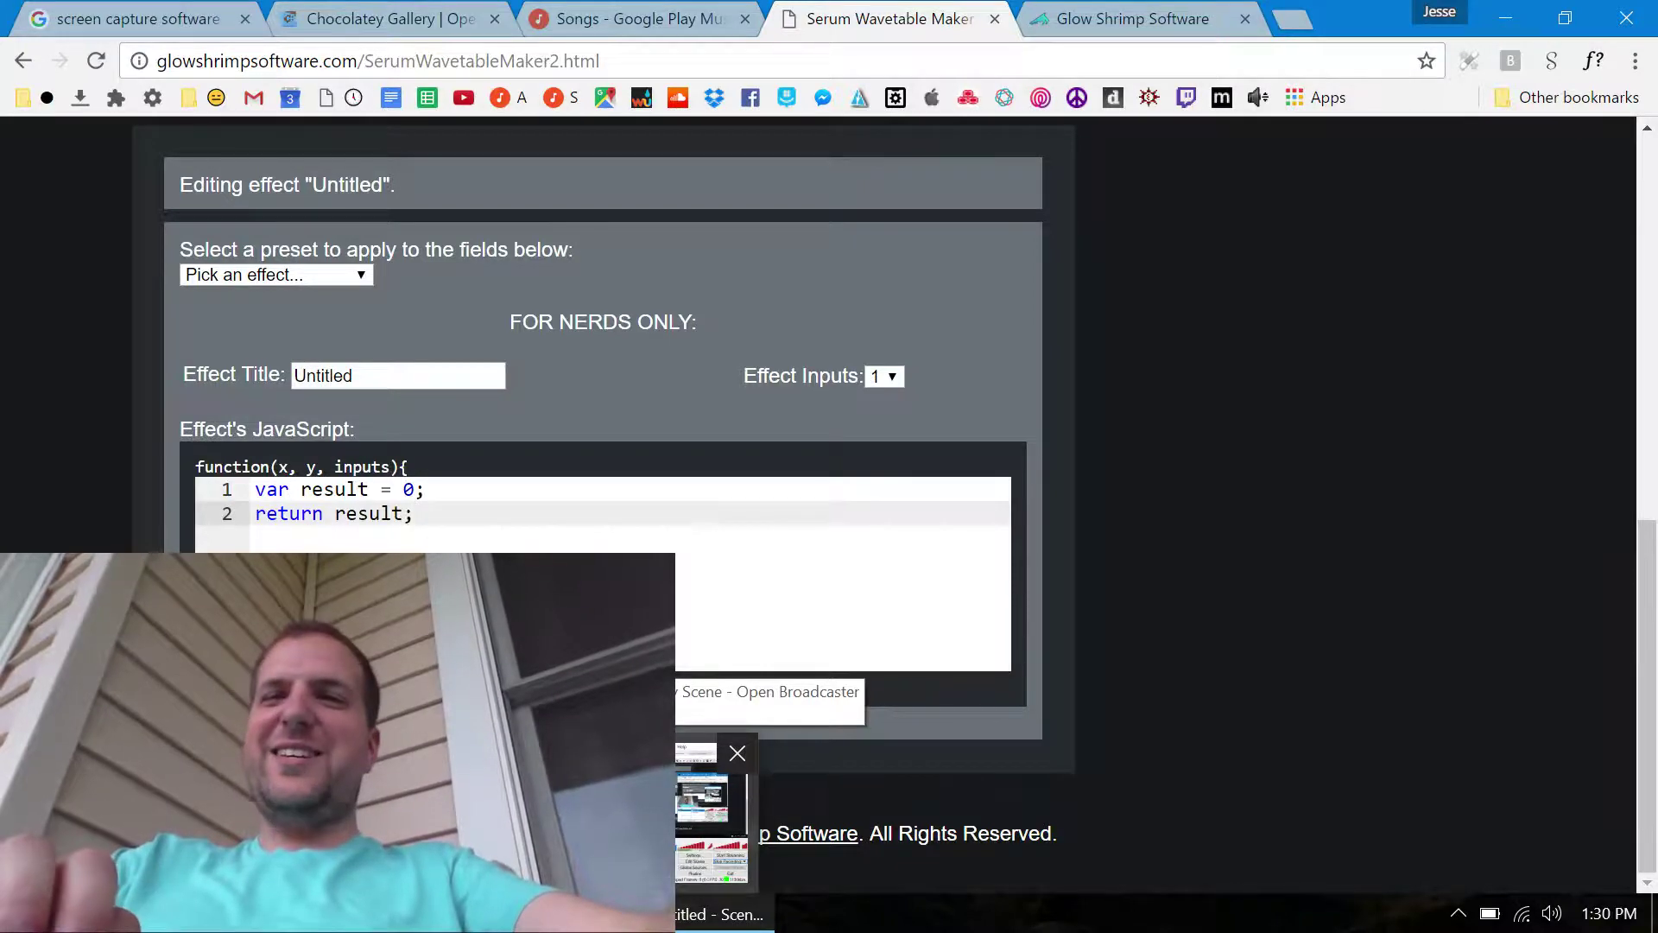
# Restore the OBS Studio window from the taskbar and move it lower and to the right
pyautogui.click(709, 914)
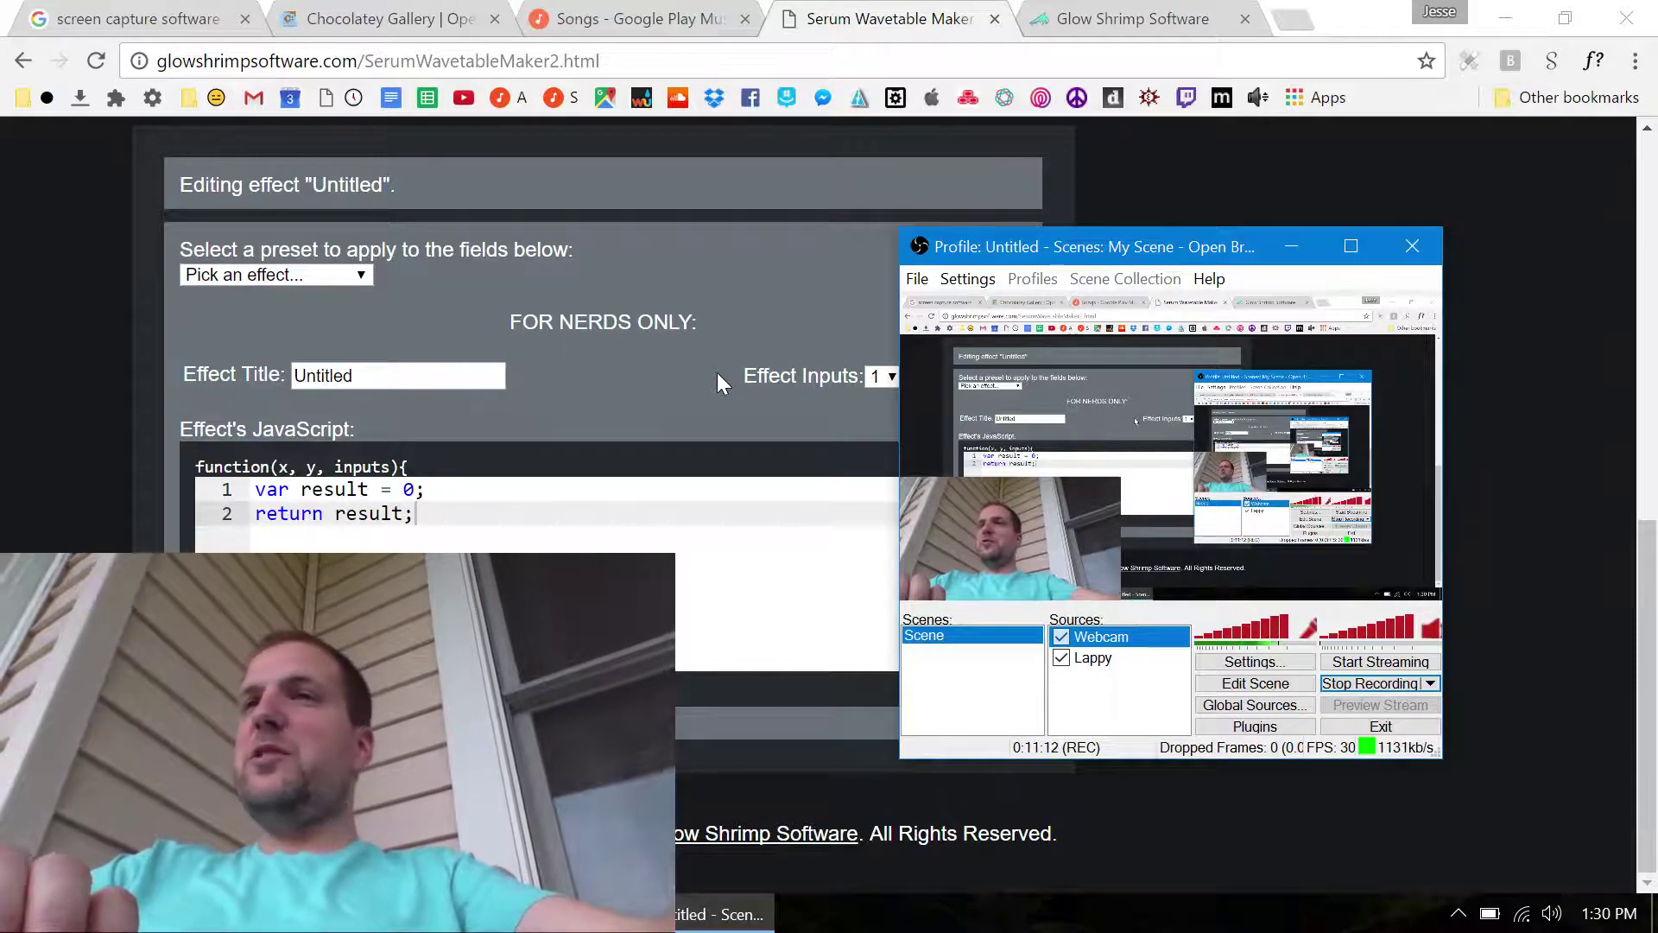
pyautogui.moveTo(945, 255); pyautogui.dragTo(1018, 377)
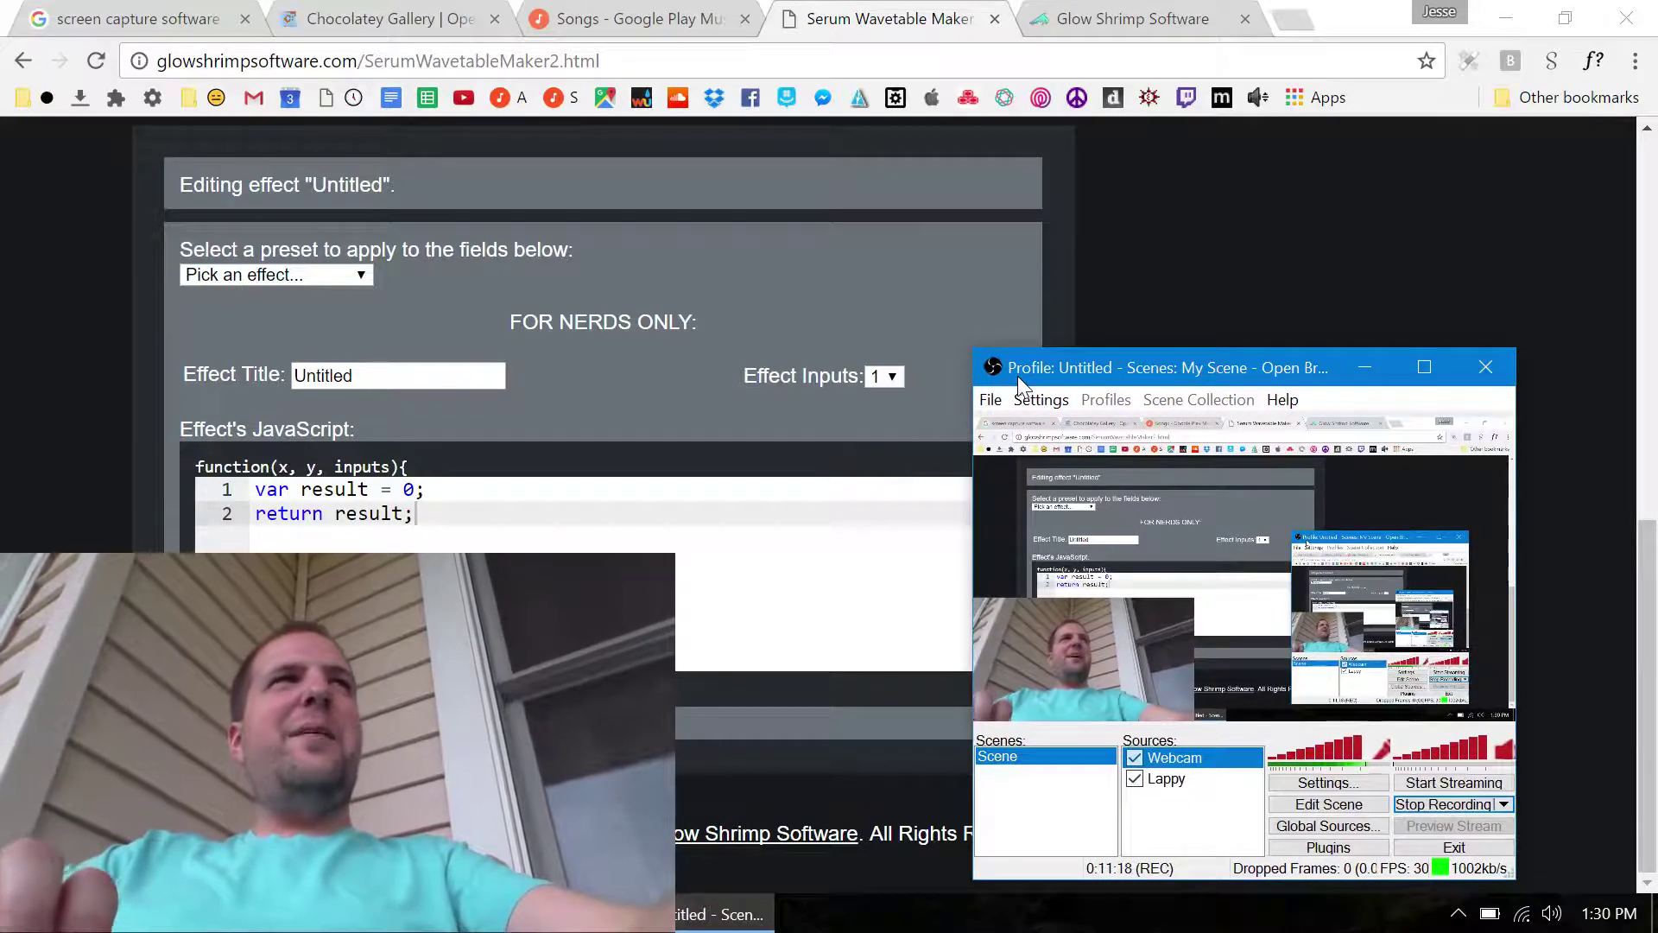